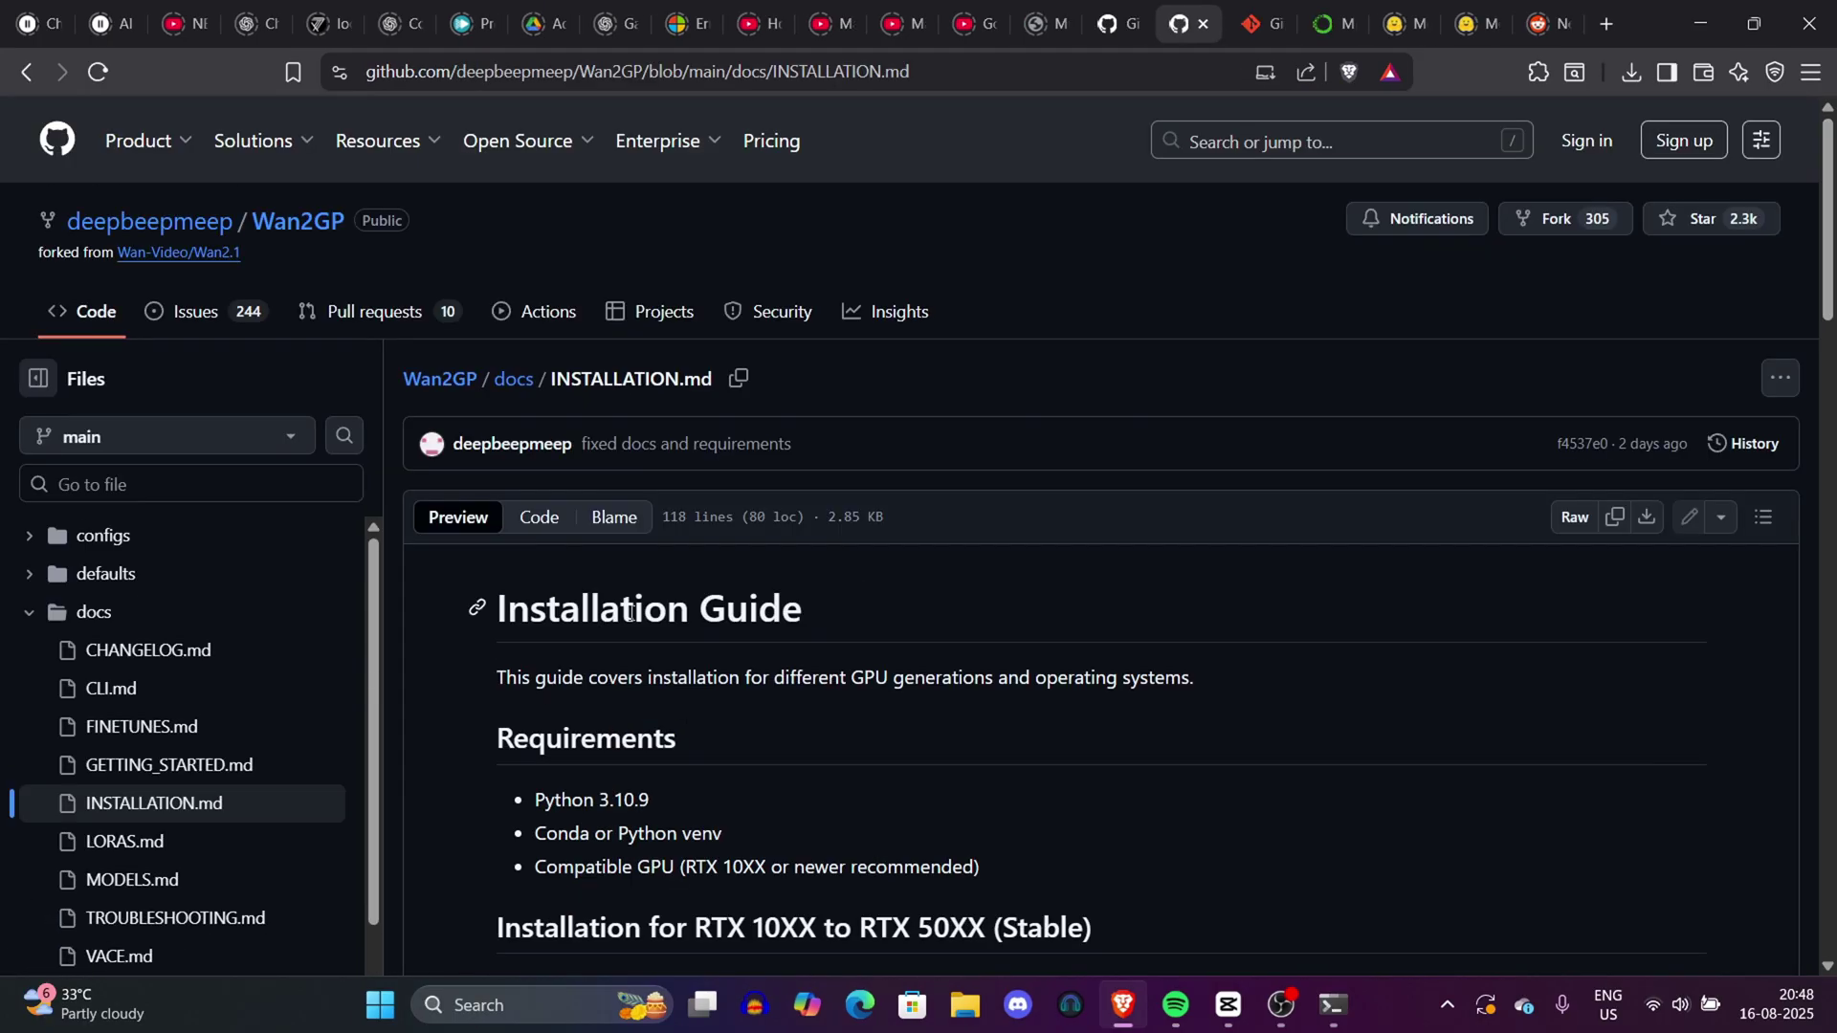
Scroll down the Wan2GP installation guide and select the git clone command line.
{"action": "scroll", "coordinate": [632, 613], "scroll_direction": "down", "scroll_amount": 7}
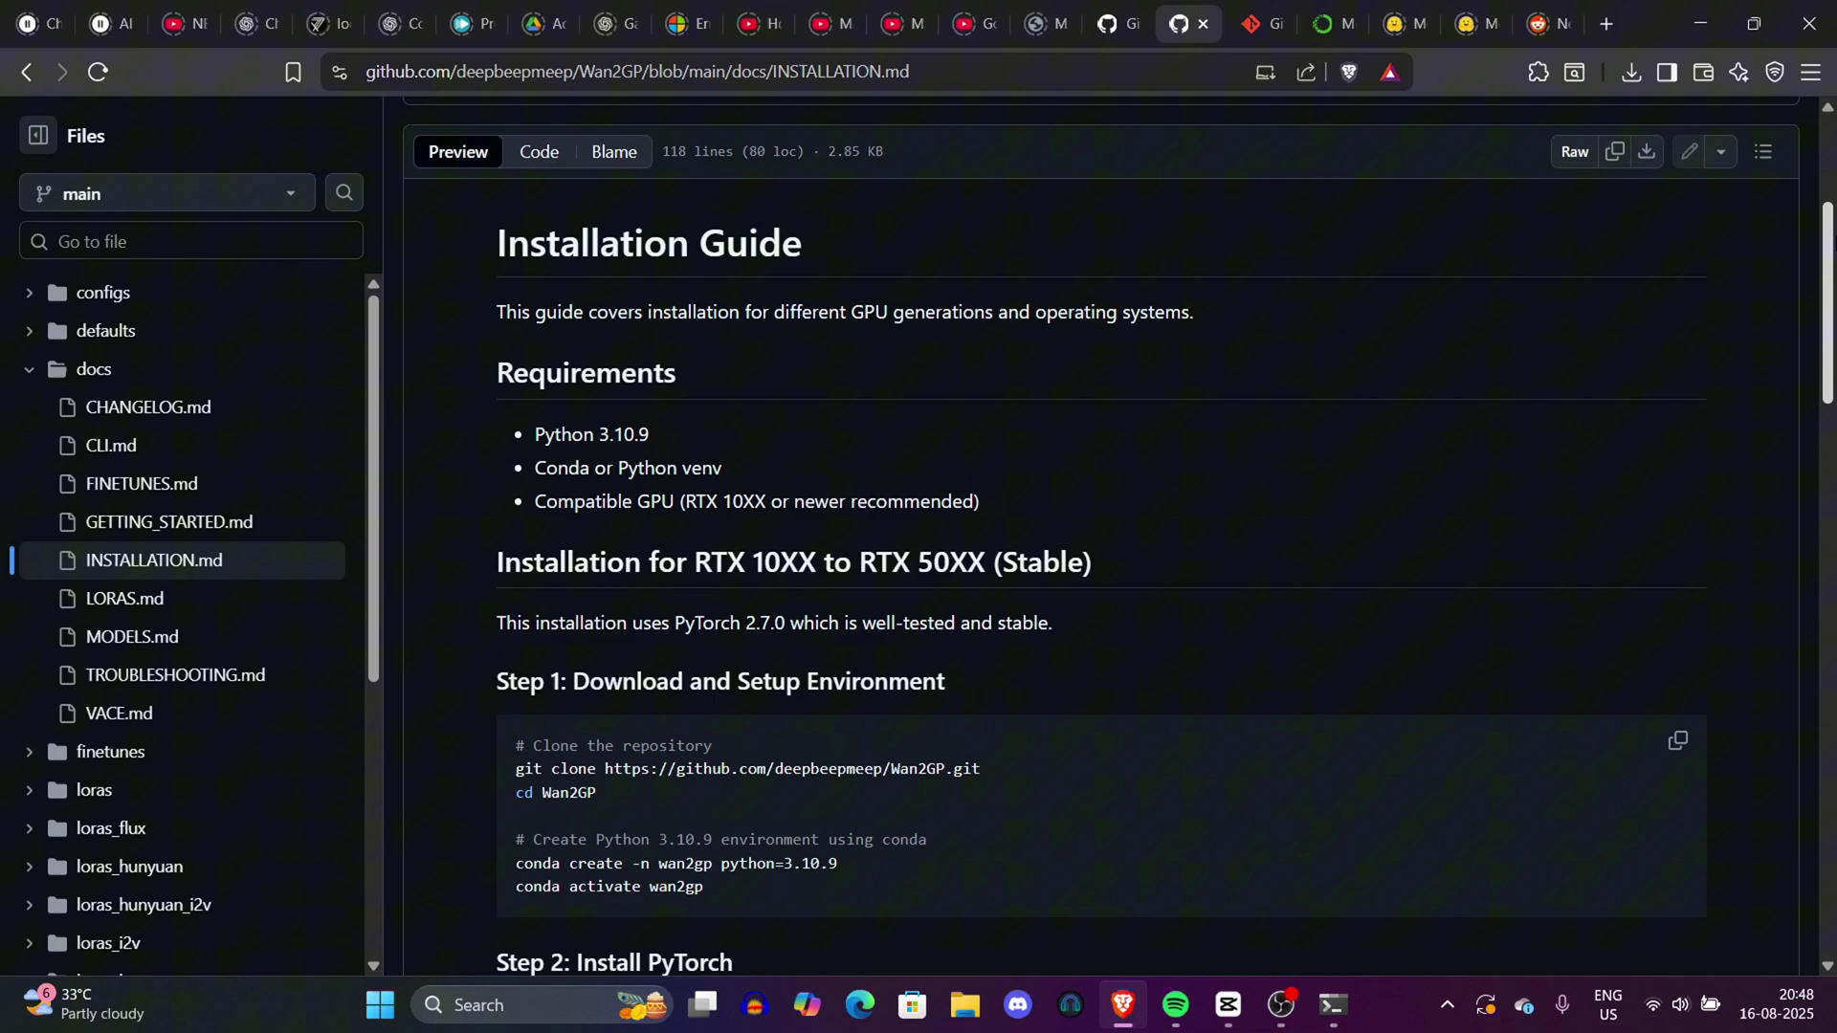
{"action": "left_click_drag", "start_coordinate": [516, 457], "coordinate": [980, 457]}
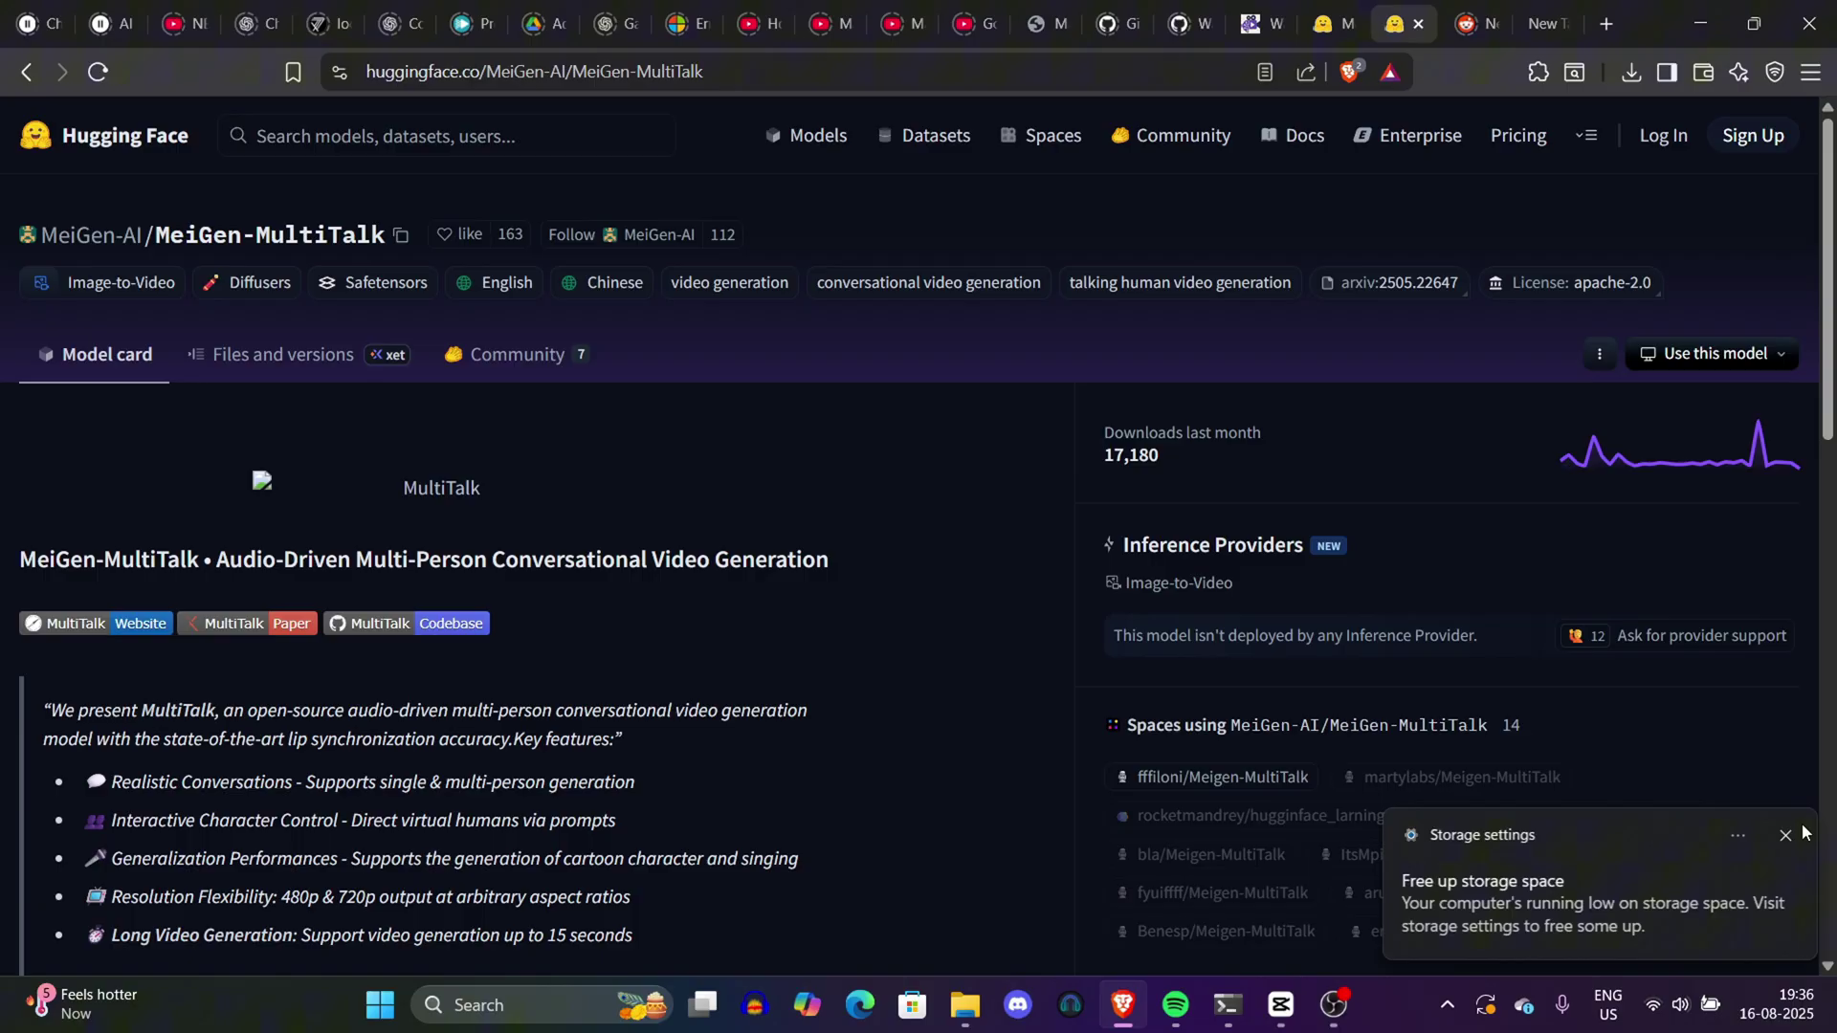
Dismiss the low-storage notification and scroll through the MultiTalk model card to the License section.
{"action": "left_click", "coordinate": [1787, 838]}
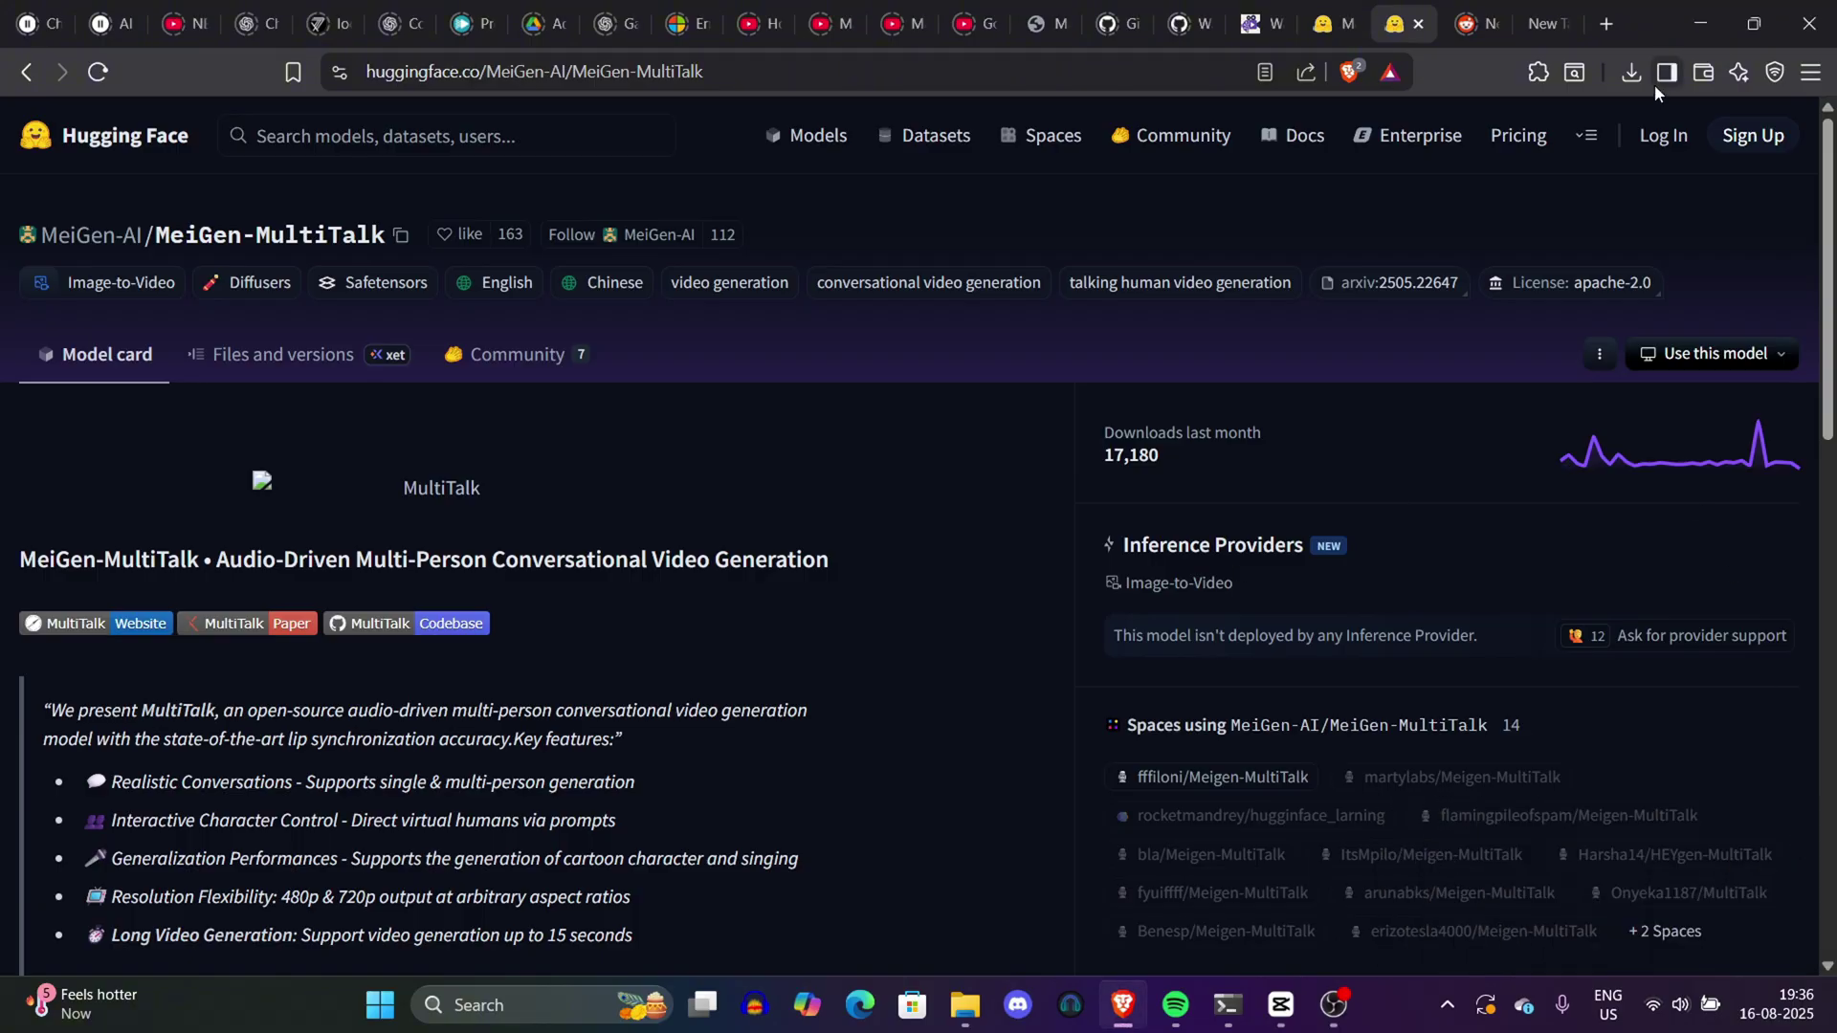
{"action": "scroll", "coordinate": [918, 536], "scroll_direction": "down", "scroll_amount": 15}
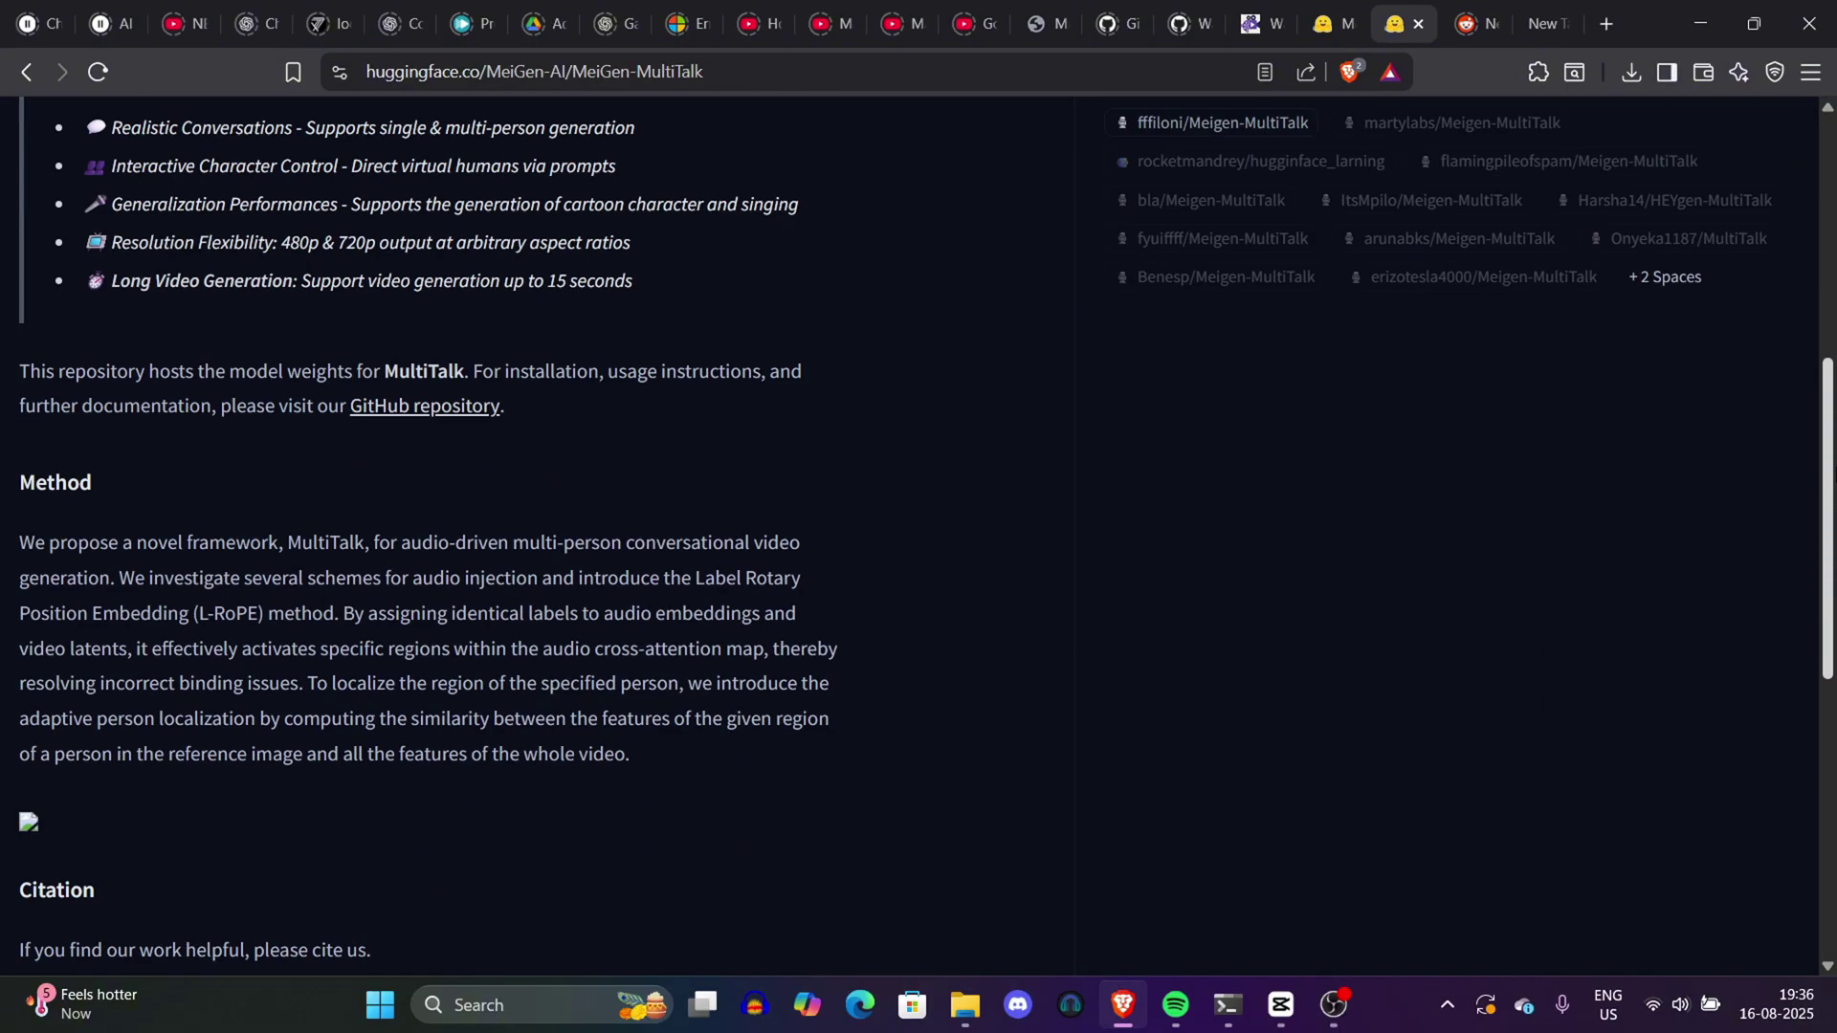
{"action": "left_click_drag", "start_coordinate": [1828, 771], "coordinate": [1834, 92]}
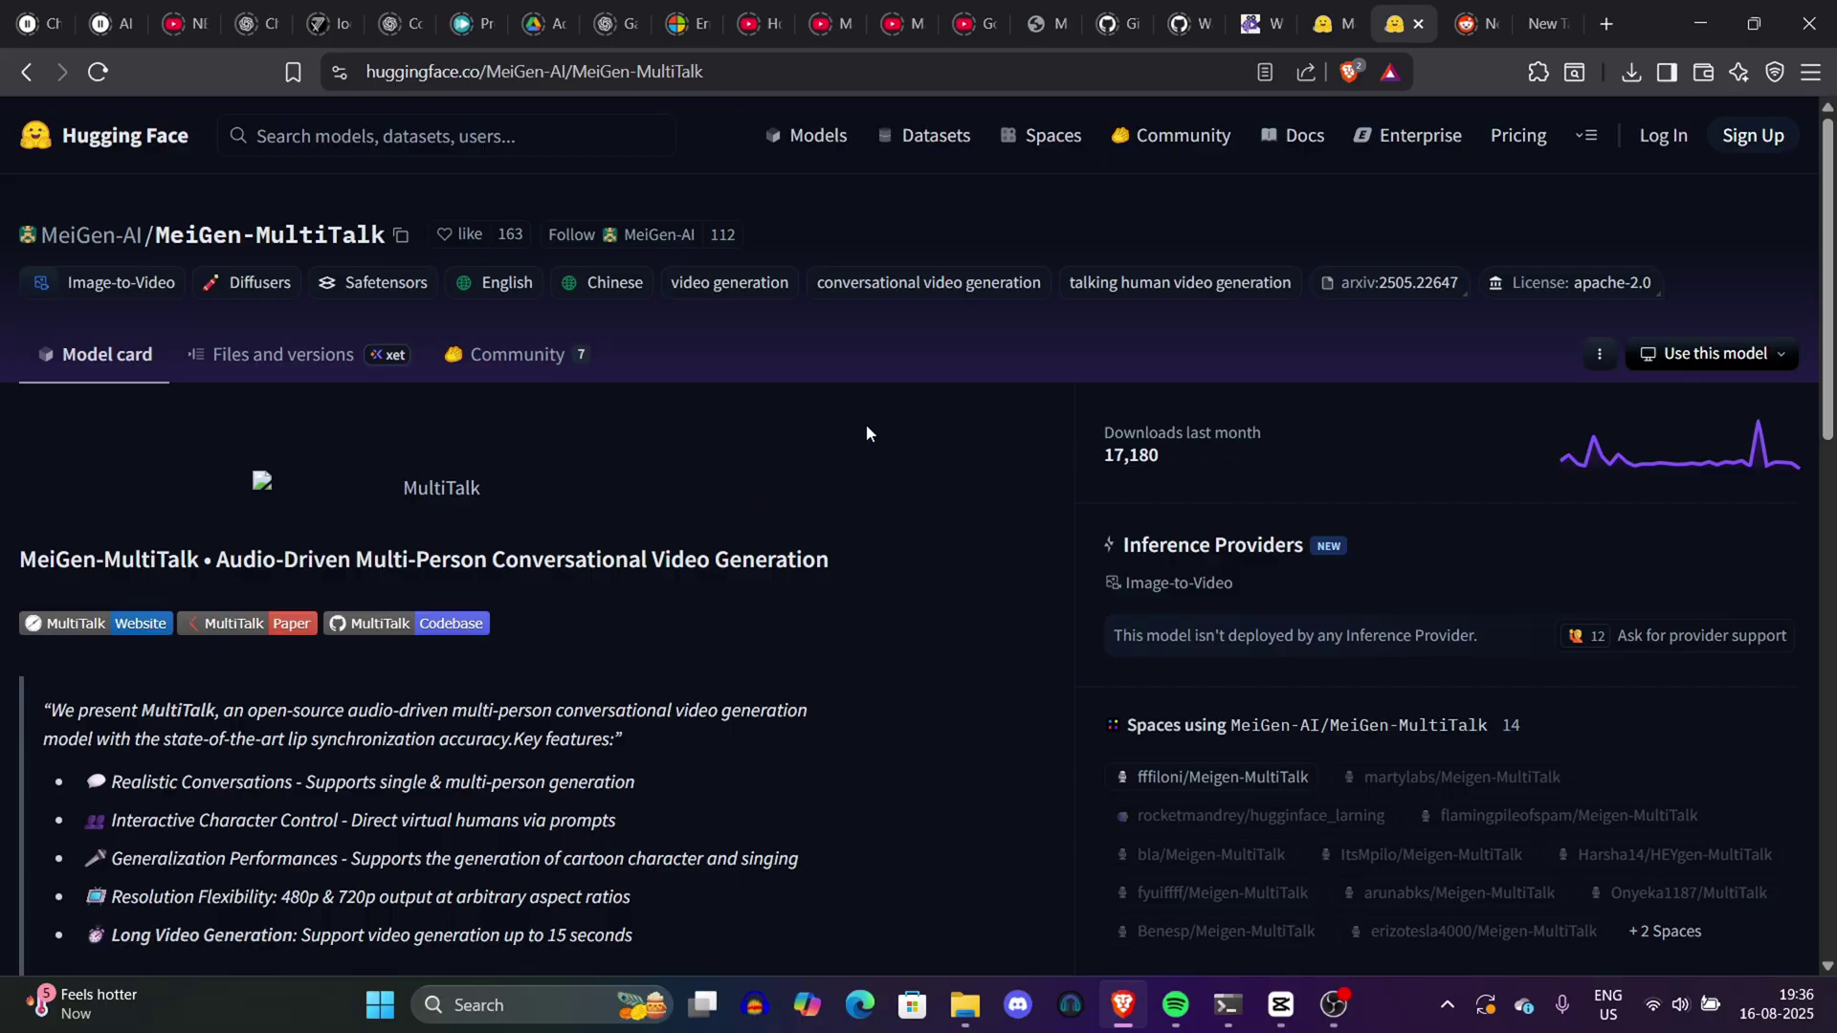
{"action": "triple_click", "coordinate": [124, 563]}
{"action": "left_click", "coordinate": [870, 593]}
{"action": "left_click_drag", "start_coordinate": [1831, 259], "coordinate": [1831, 811]}
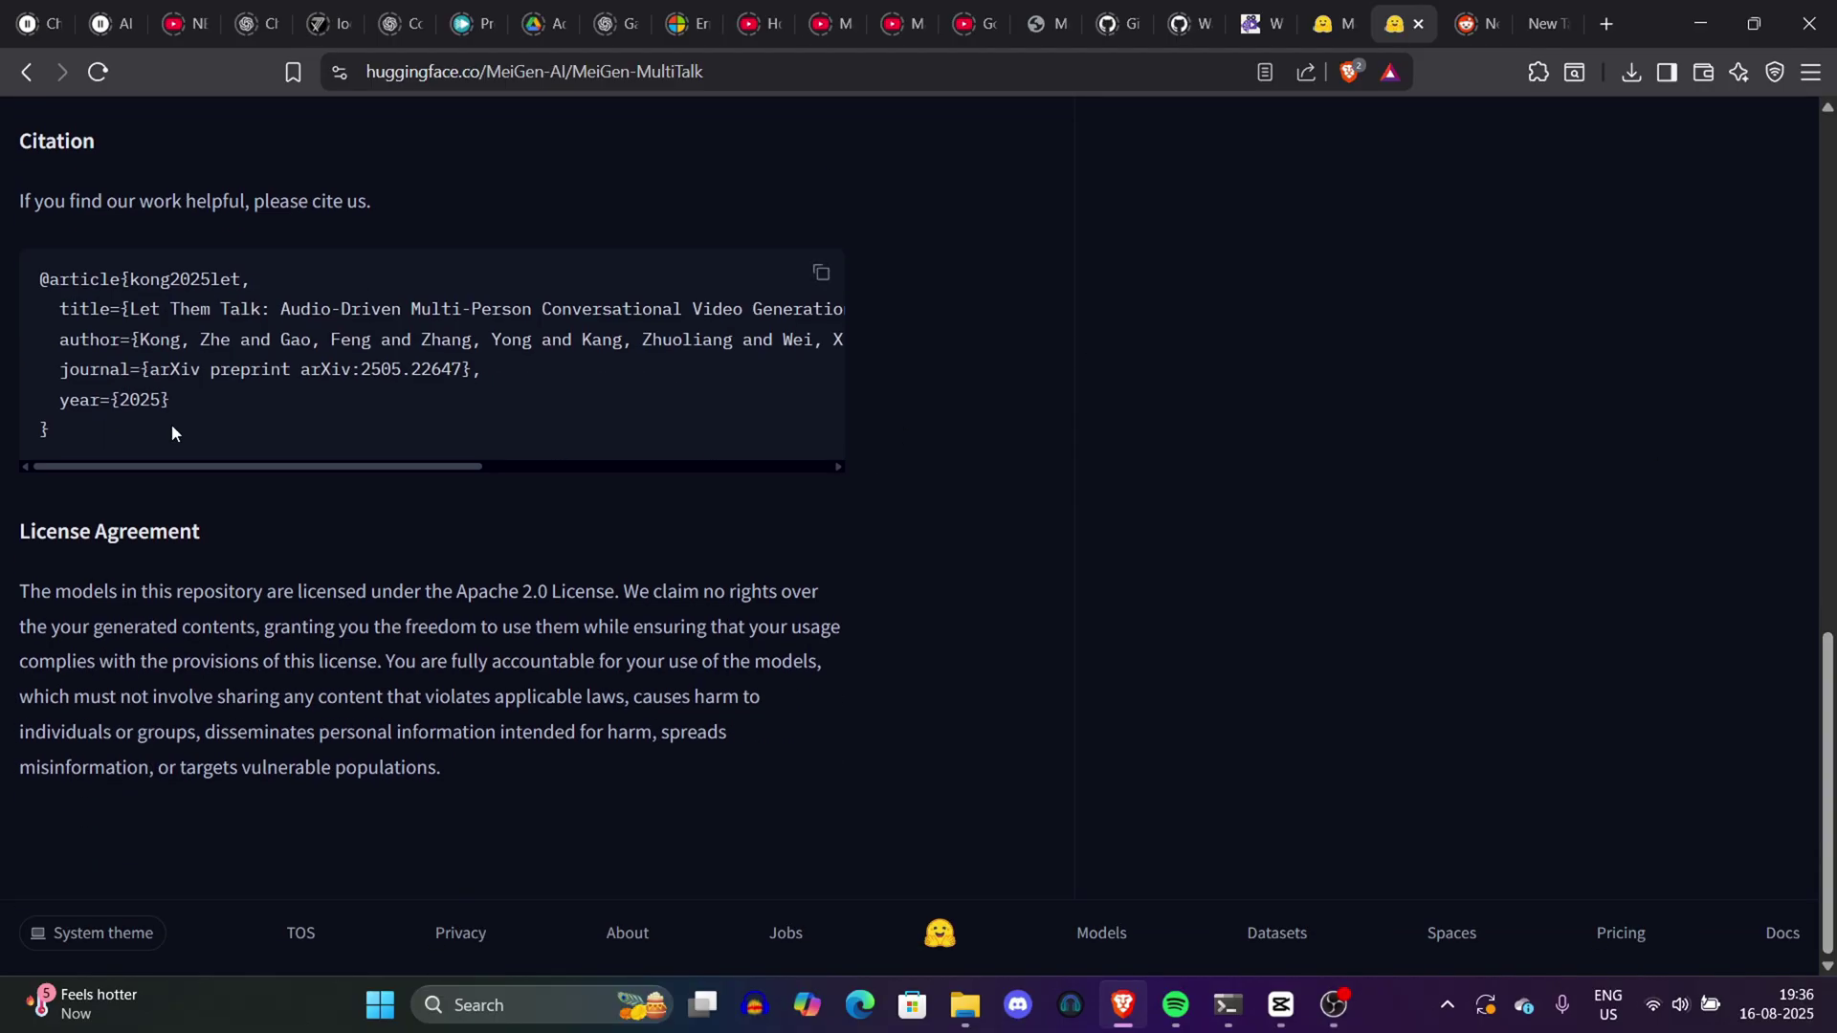
{"action": "left_click_drag", "start_coordinate": [180, 465], "coordinate": [993, 463]}
{"action": "scroll", "coordinate": [1782, 331], "scroll_direction": "up", "scroll_amount": 15}
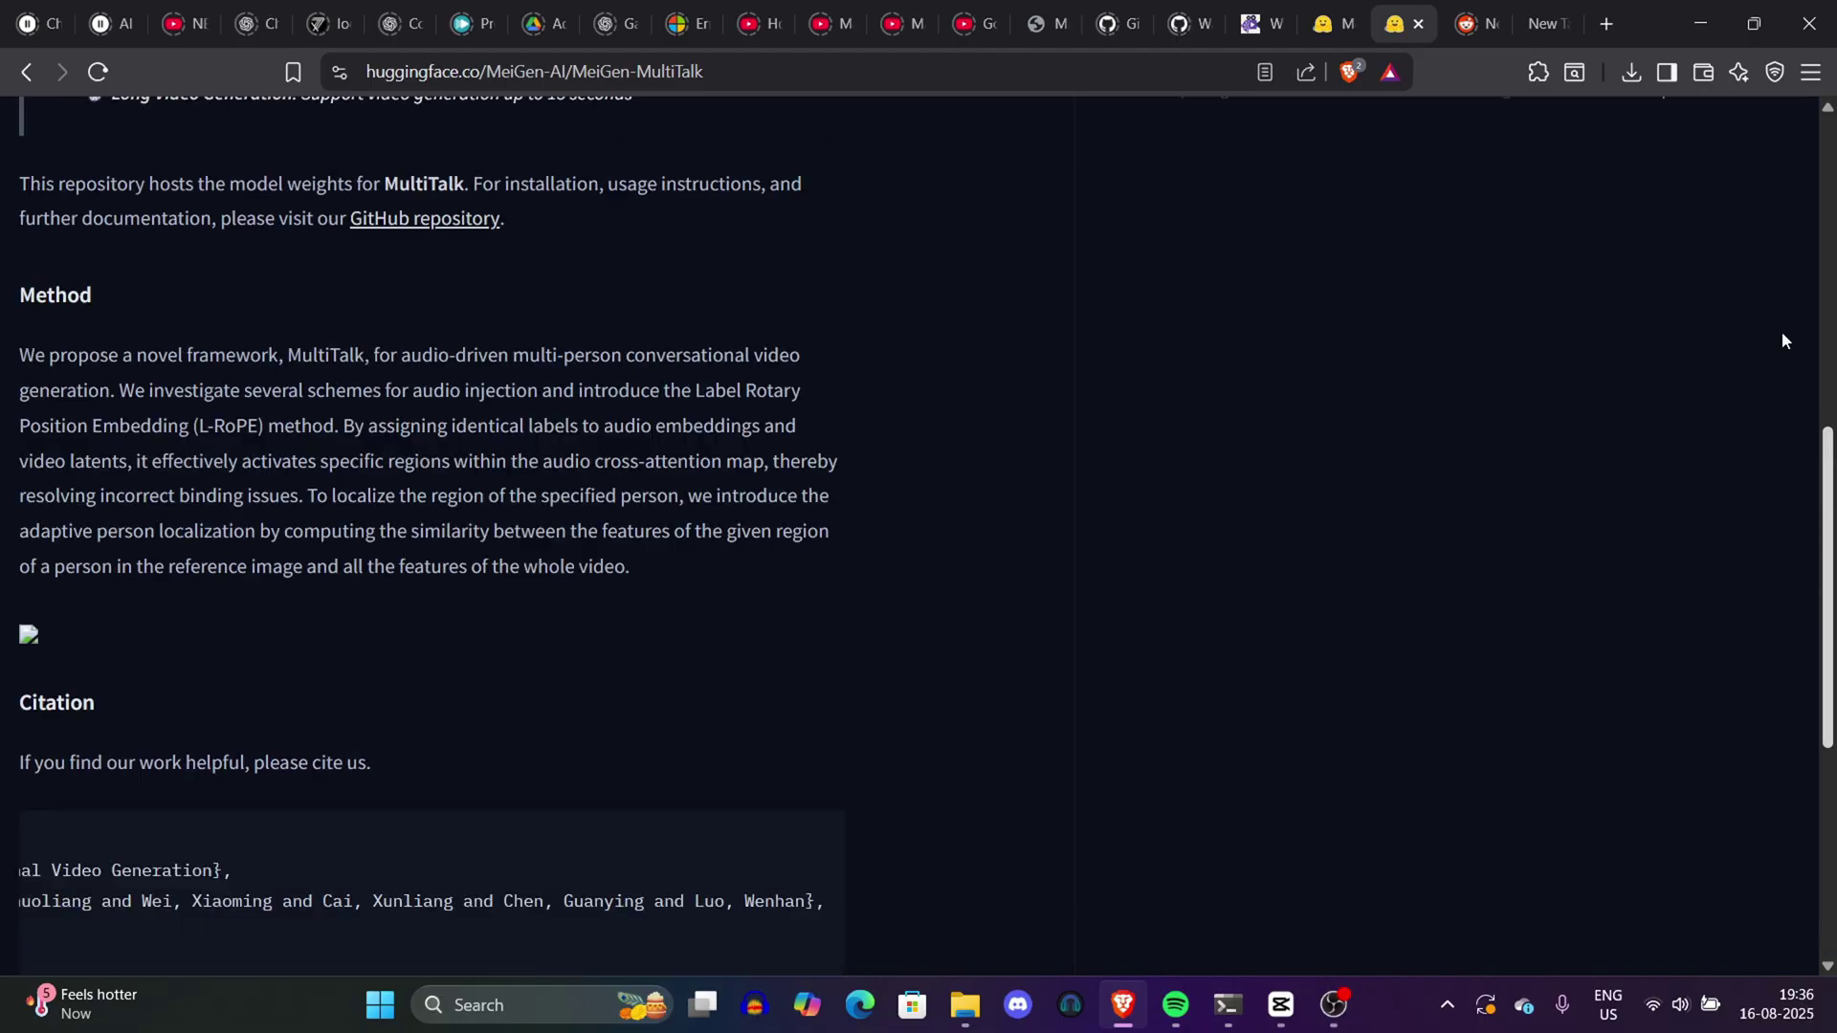
{"action": "scroll", "coordinate": [526, 562], "scroll_direction": "down", "scroll_amount": 1}
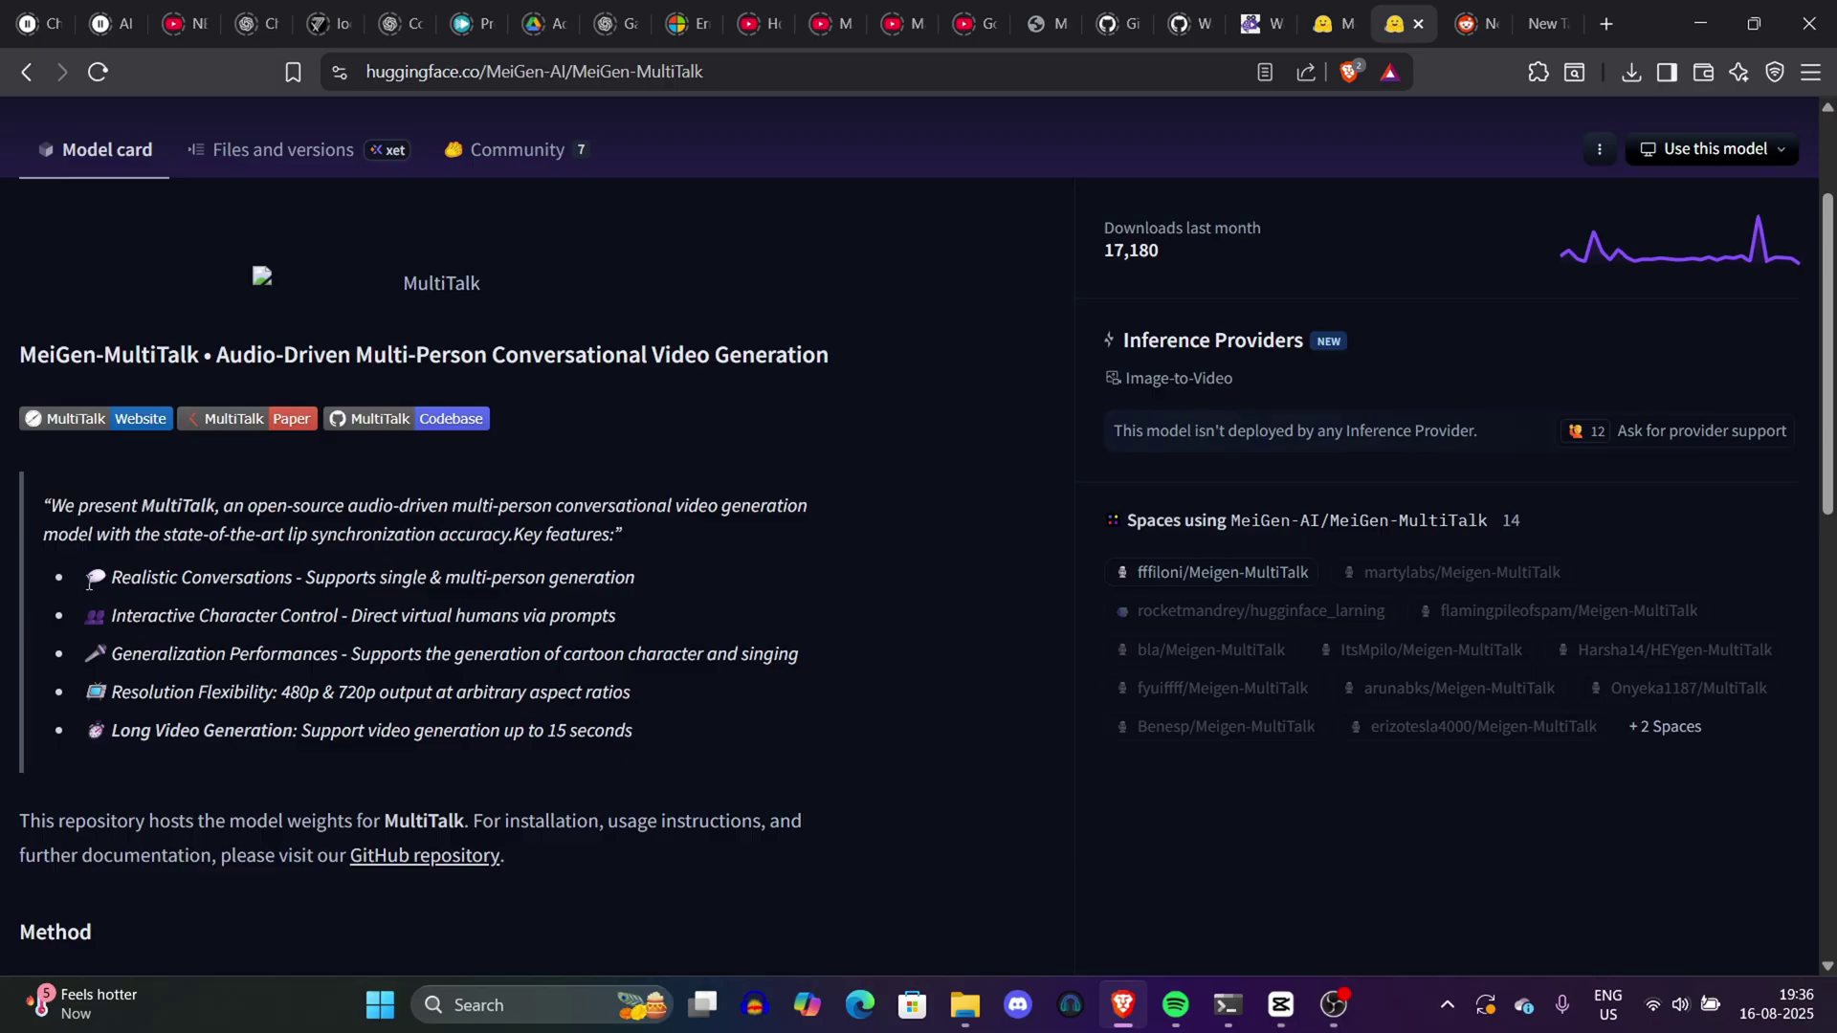
Highlight the opening quote and the Realistic Conversations and Interactive Character Control features.
{"action": "left_click_drag", "start_coordinate": [88, 583], "coordinate": [629, 582]}
{"action": "left_click", "coordinate": [223, 567]}
{"action": "left_click_drag", "start_coordinate": [38, 501], "coordinate": [806, 534]}
{"action": "left_click", "coordinate": [806, 539]}
{"action": "left_click_drag", "start_coordinate": [100, 610], "coordinate": [715, 612]}
{"action": "left_click", "coordinate": [715, 617]}
Highlight the generalization and resolution feature lines, then scroll back to the top.
{"action": "left_click_drag", "start_coordinate": [95, 653], "coordinate": [1043, 649]}
{"action": "left_click", "coordinate": [321, 696]}
{"action": "left_click_drag", "start_coordinate": [77, 660], "coordinate": [777, 672]}
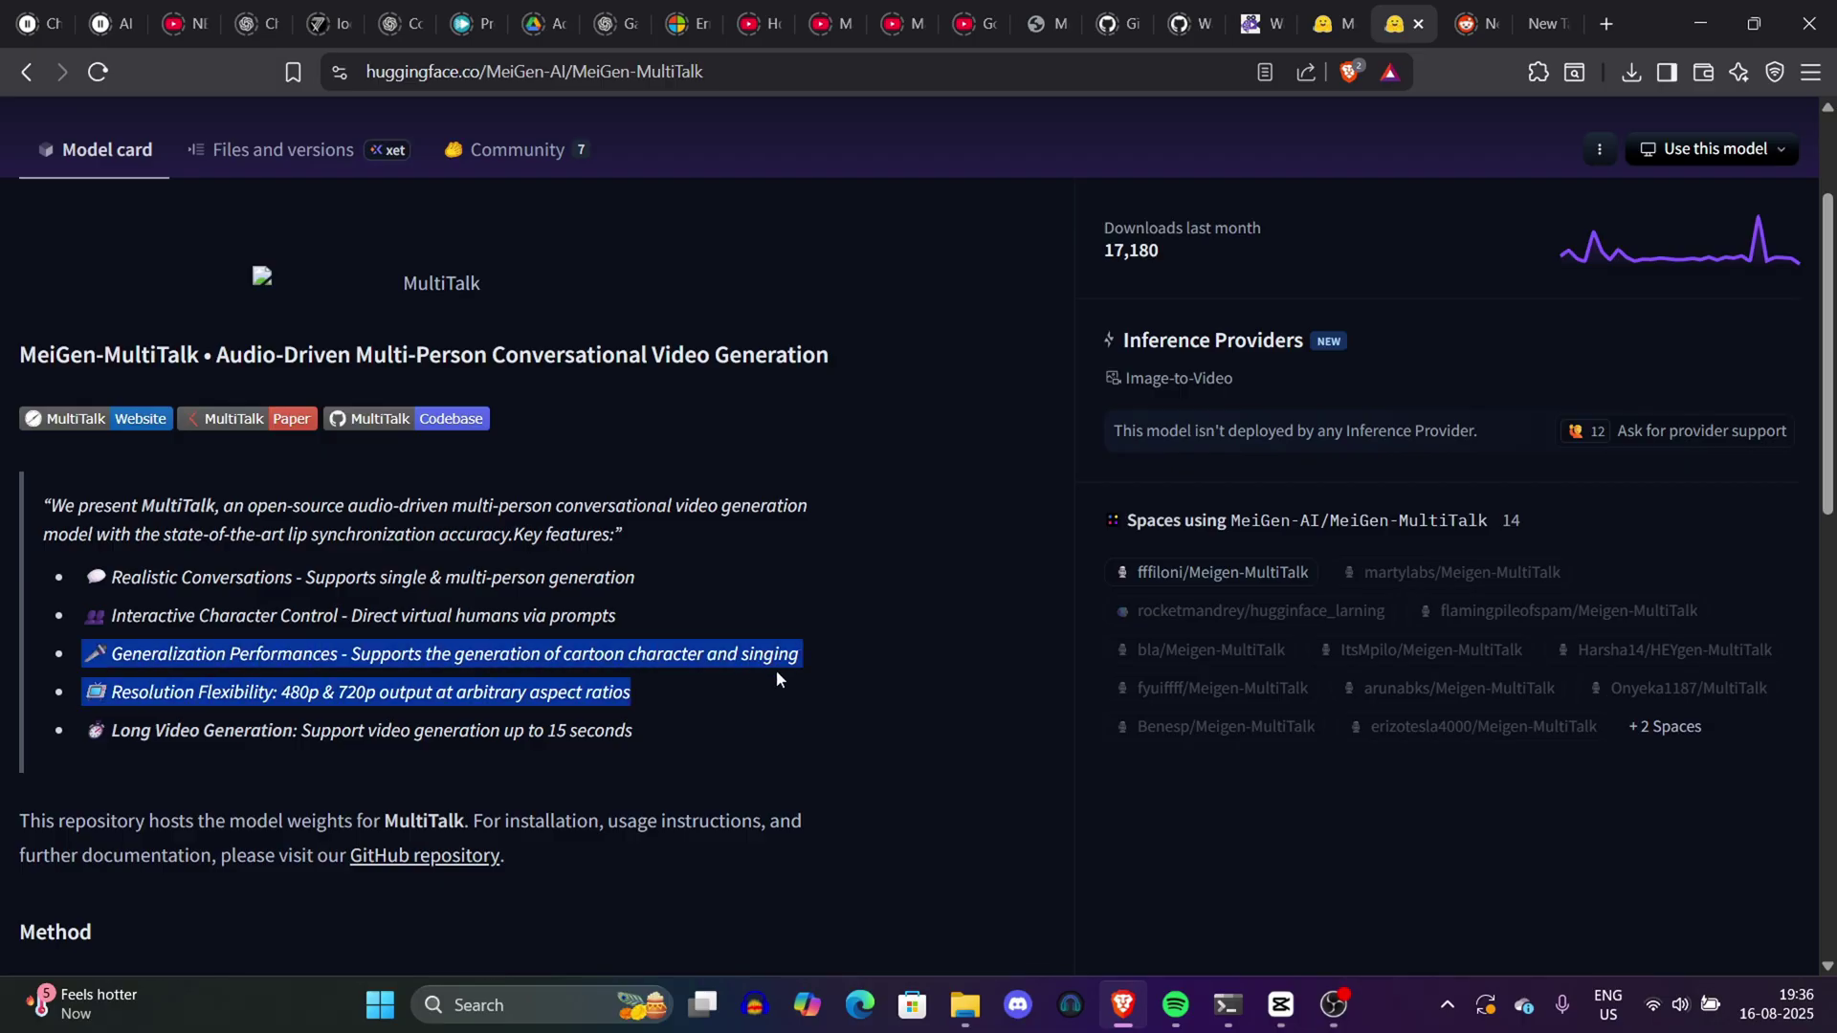
{"action": "left_click", "coordinate": [405, 693]}
{"action": "left_click_drag", "start_coordinate": [91, 681], "coordinate": [651, 762]}
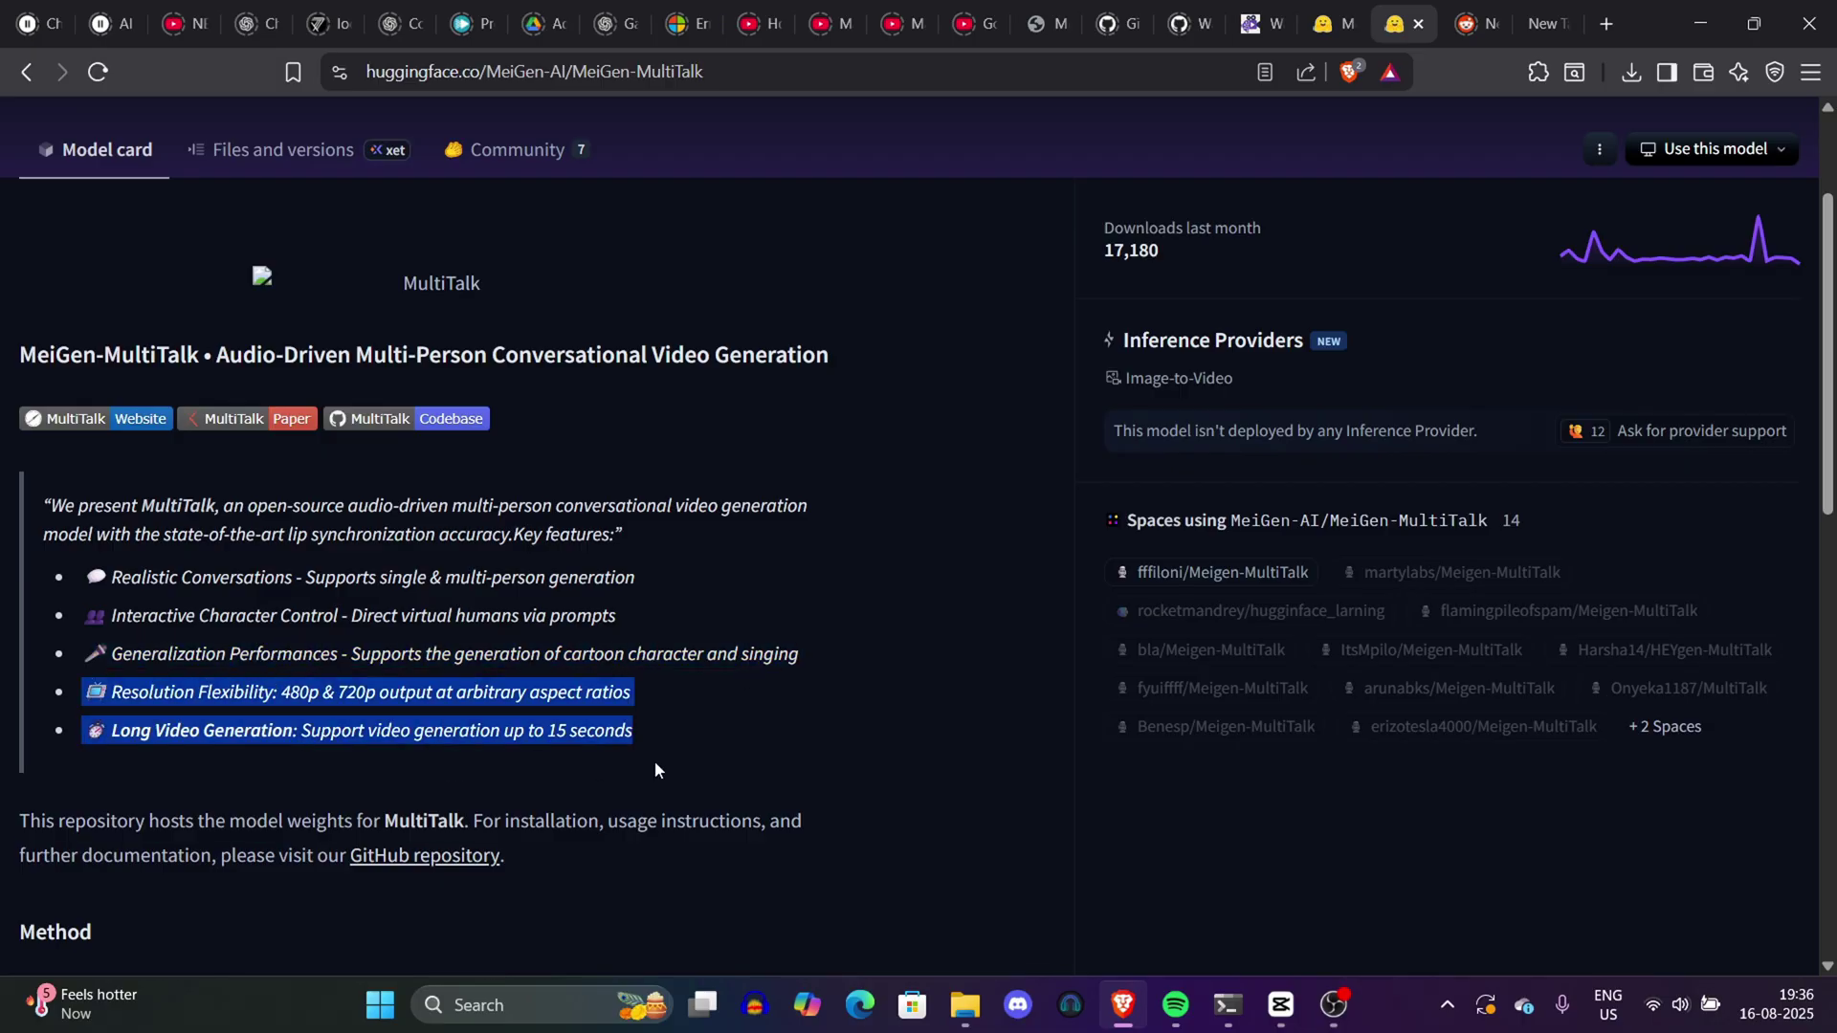
{"action": "left_click", "coordinate": [655, 761]}
{"action": "left_click_drag", "start_coordinate": [1829, 204], "coordinate": [1828, 132]}
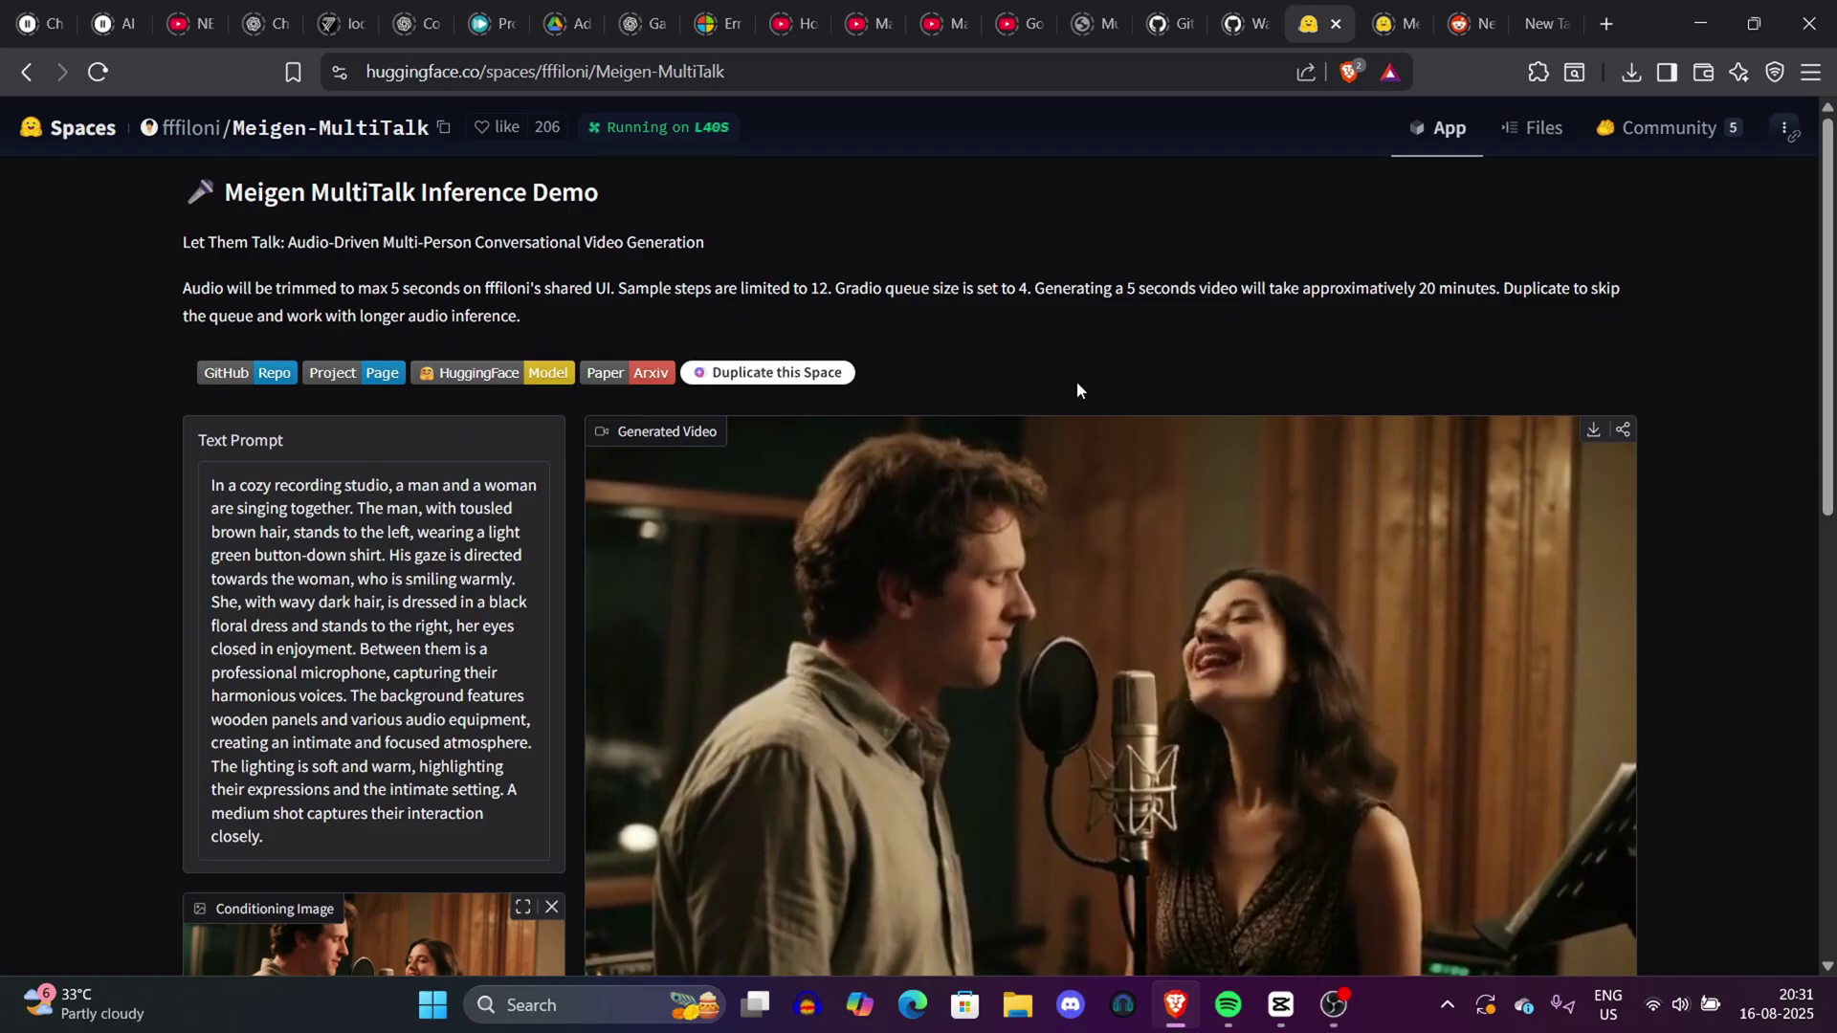
Read the Space's description and the example text prompt by highlighting their lines.
{"action": "left_click", "coordinate": [224, 492]}
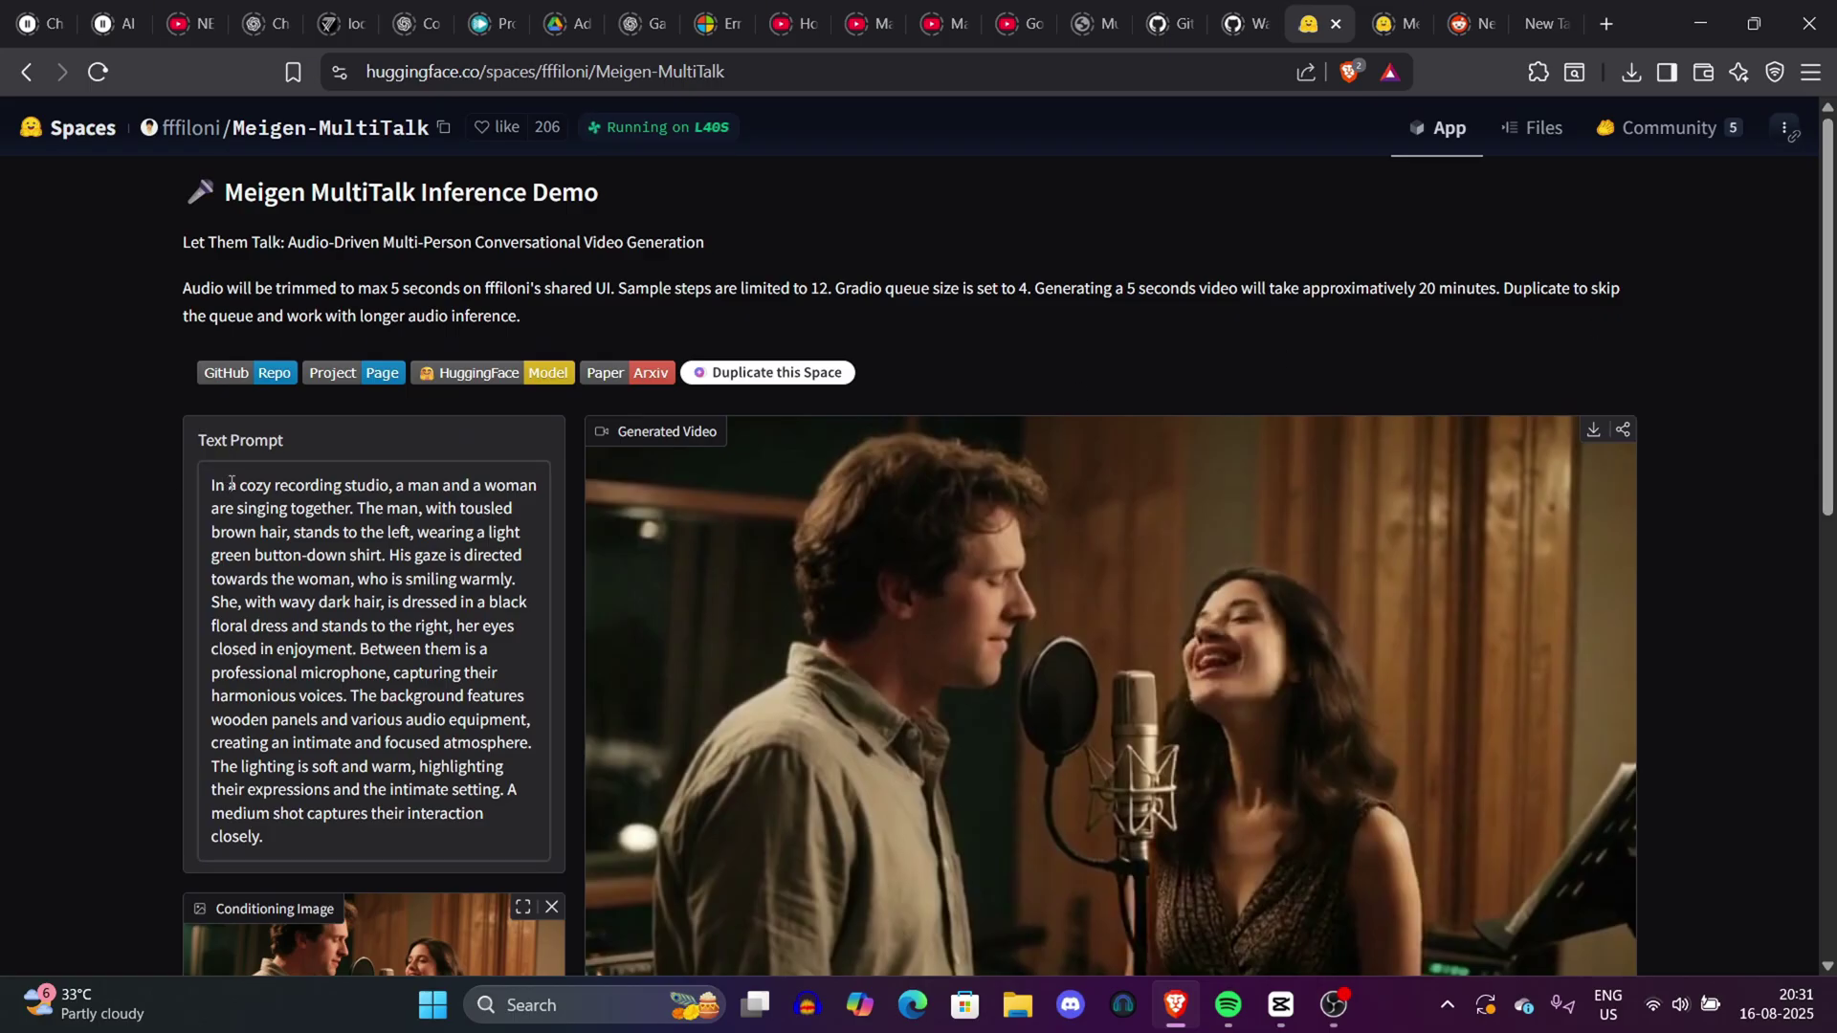
{"action": "left_click_drag", "start_coordinate": [216, 195], "coordinate": [947, 329]}
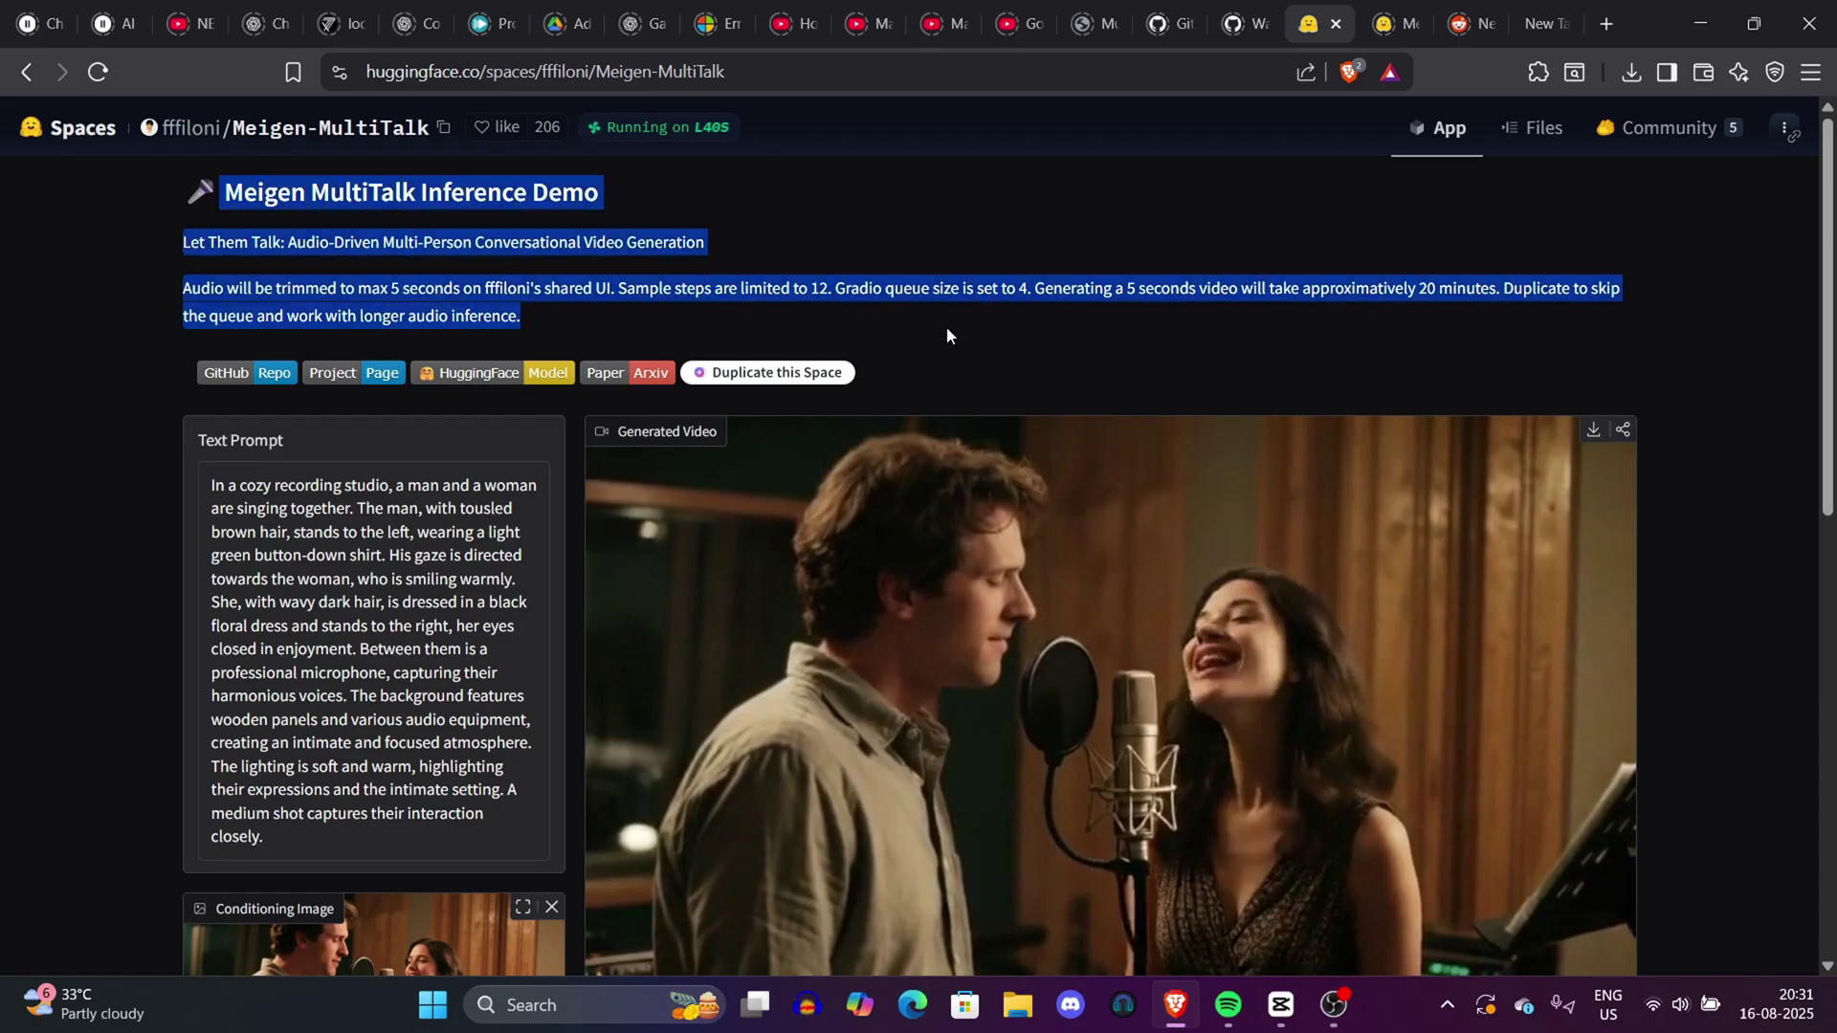
{"action": "left_click", "coordinate": [219, 482]}
{"action": "left_click_drag", "start_coordinate": [206, 481], "coordinate": [521, 532]}
{"action": "left_click_drag", "start_coordinate": [193, 590], "coordinate": [333, 849]}
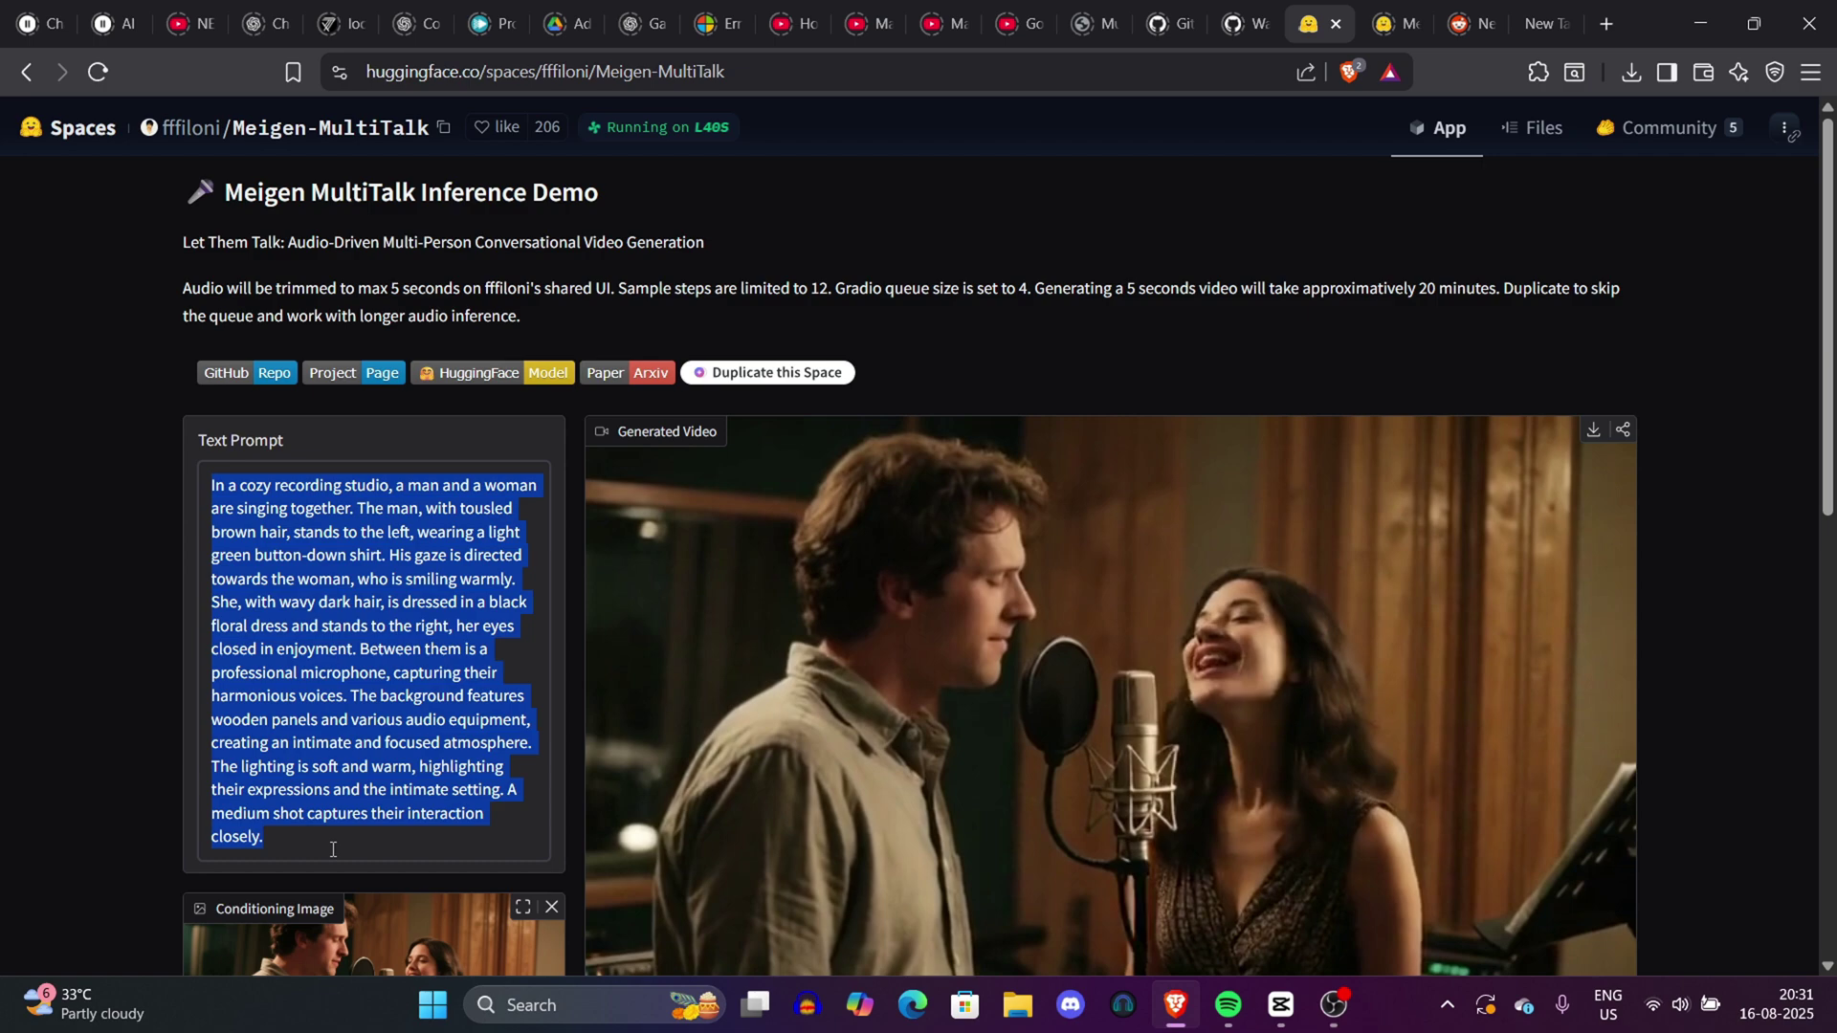
{"action": "left_click", "coordinate": [274, 650]}
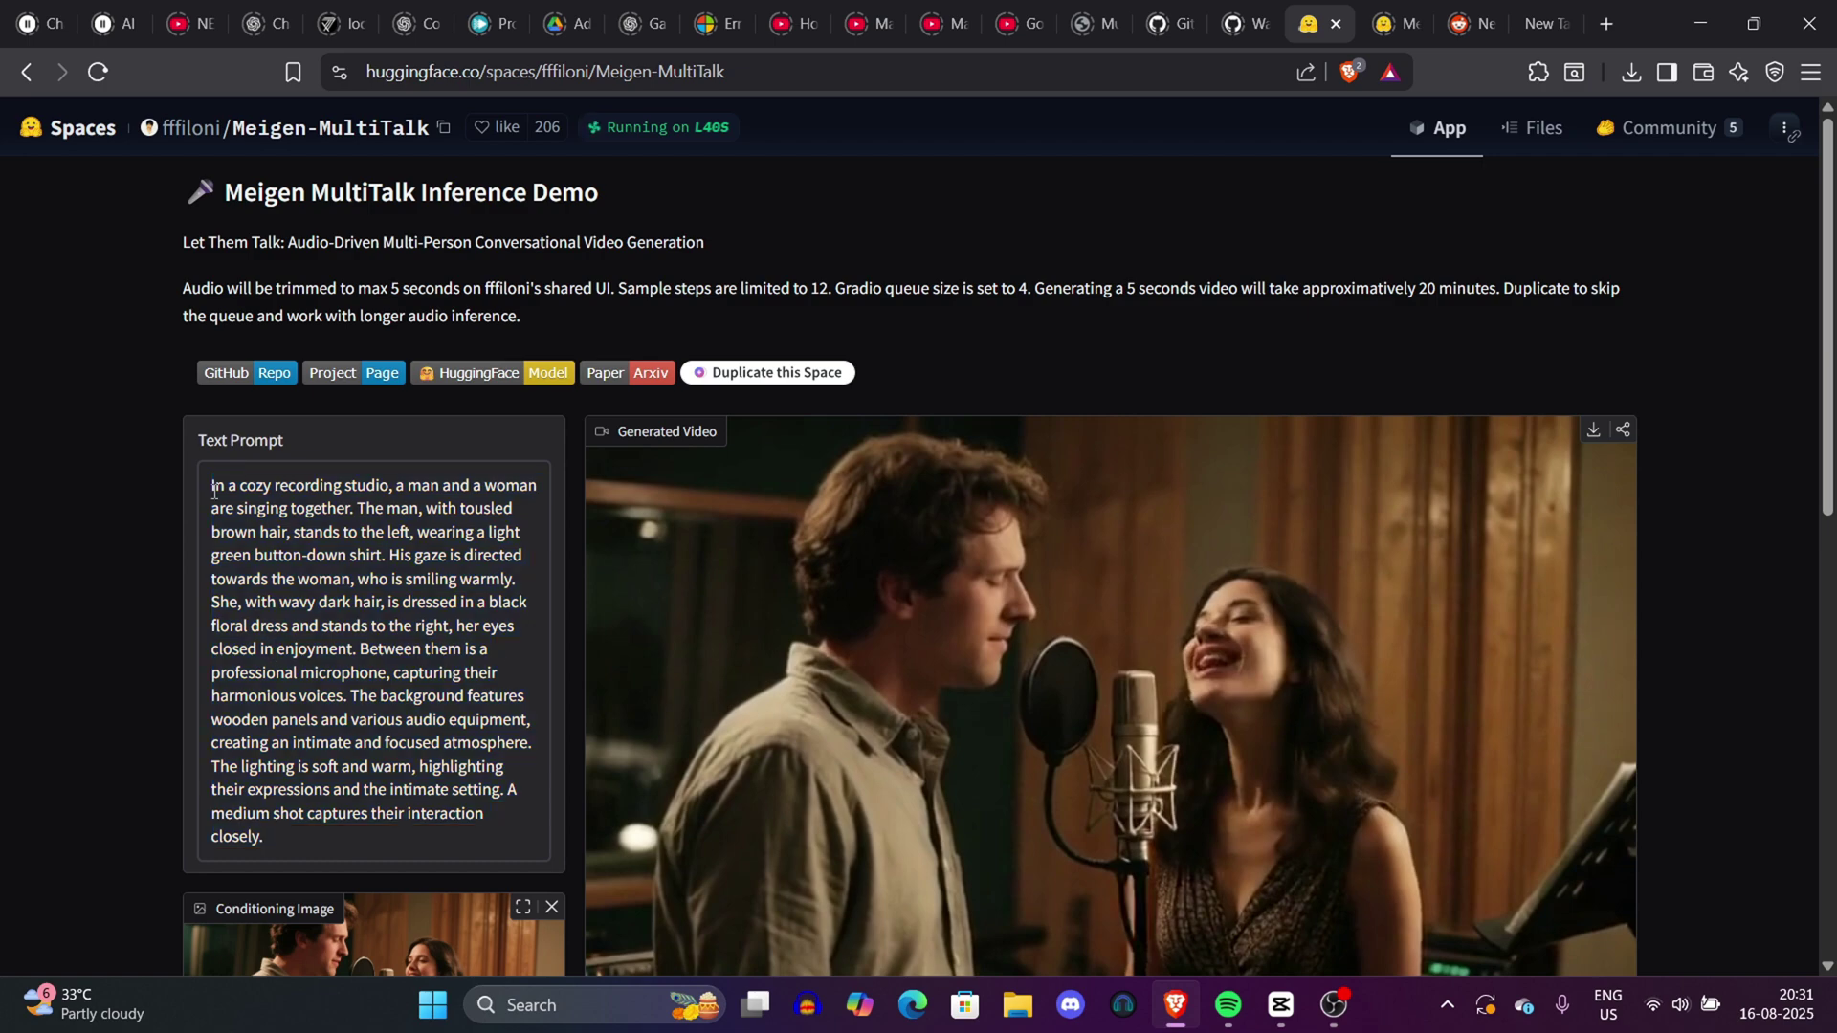
{"action": "left_click_drag", "start_coordinate": [200, 487], "coordinate": [516, 628]}
Scroll through Examples and Advanced settings and play the generated duet video.
{"action": "scroll", "coordinate": [443, 836], "scroll_direction": "down", "scroll_amount": 10}
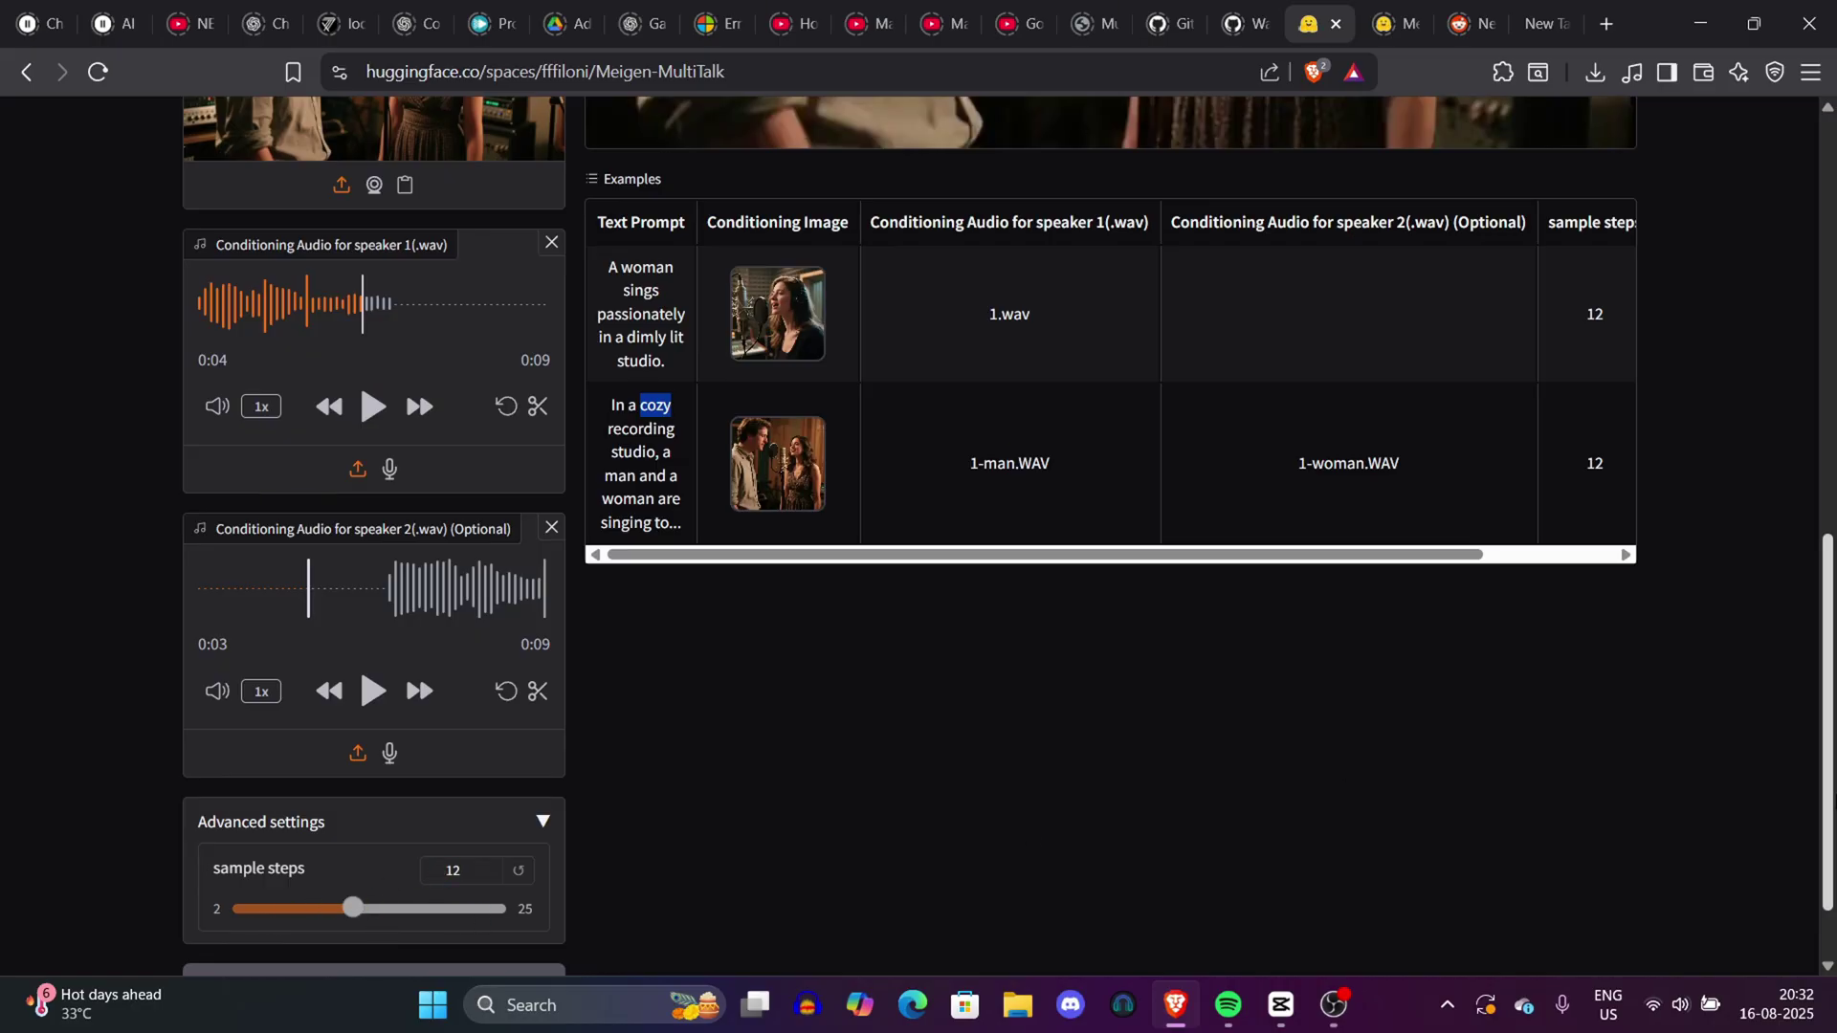
{"action": "scroll", "coordinate": [1802, 952], "scroll_direction": "down", "scroll_amount": 1}
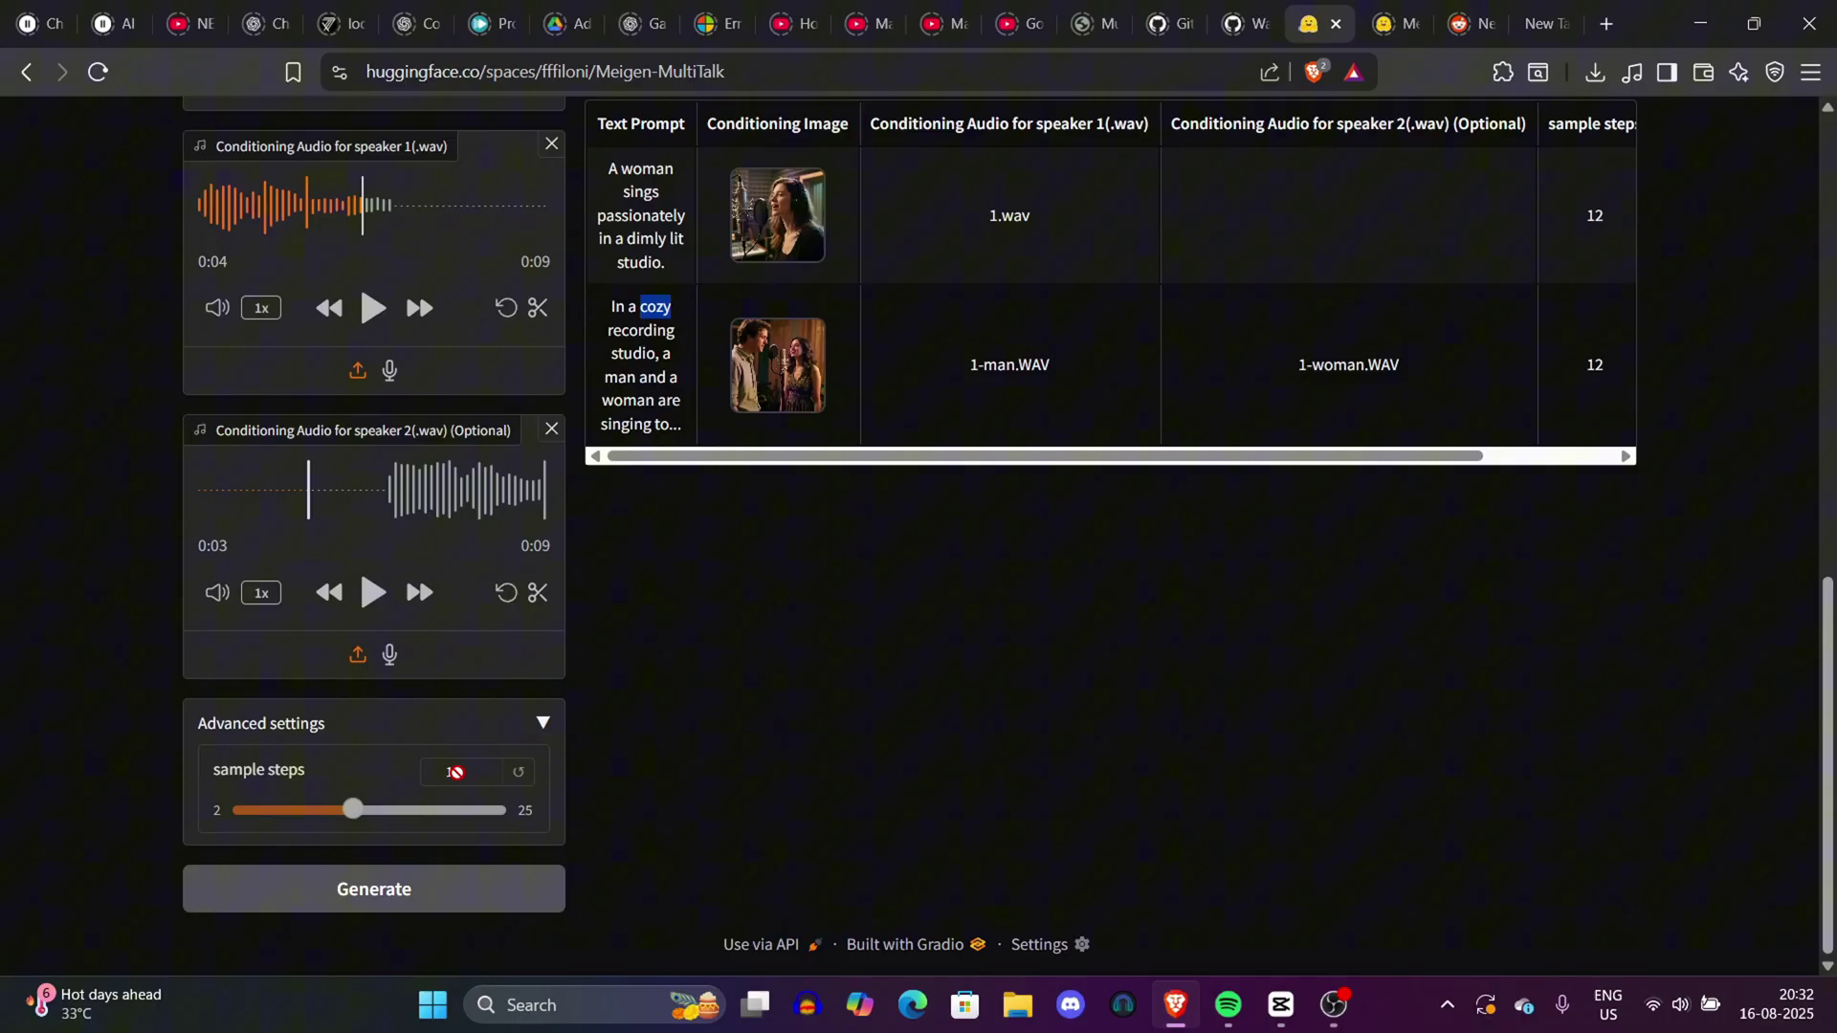
{"action": "scroll", "coordinate": [1170, 726], "scroll_direction": "up", "scroll_amount": 10}
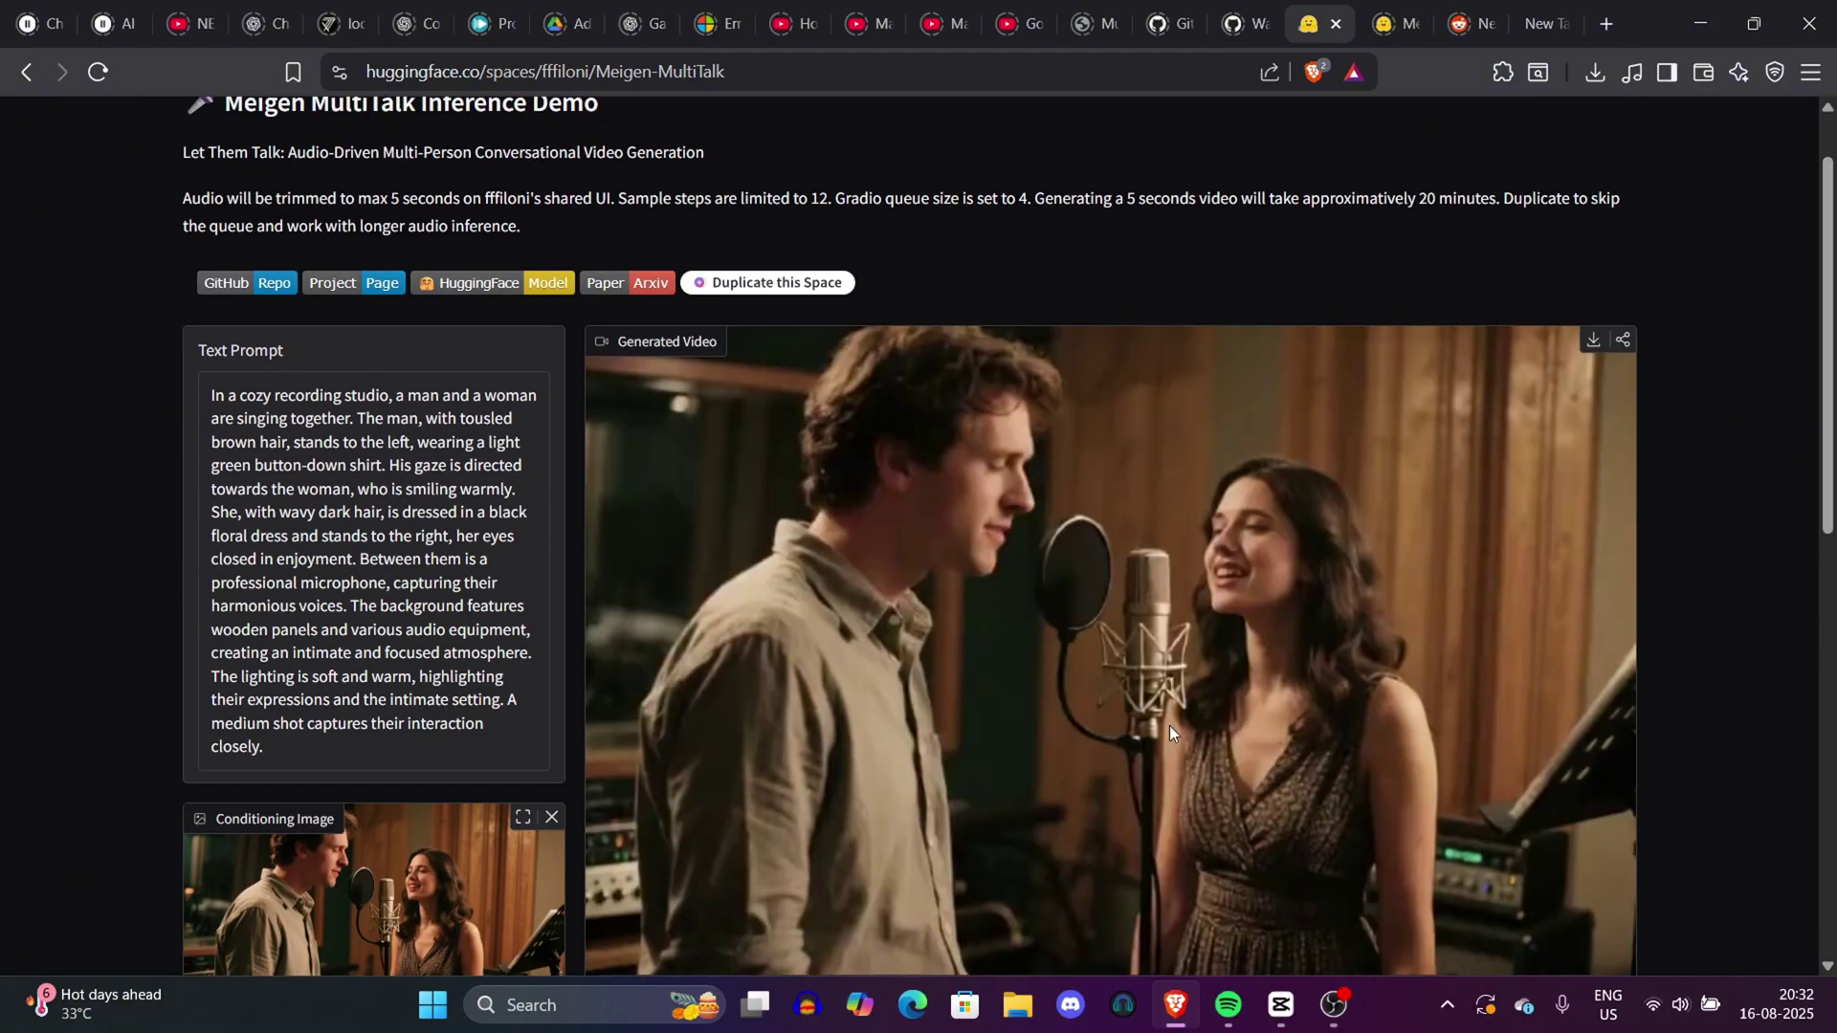
{"action": "left_click", "coordinate": [1169, 726]}
{"action": "scroll", "coordinate": [1169, 725], "scroll_direction": "down", "scroll_amount": 1}
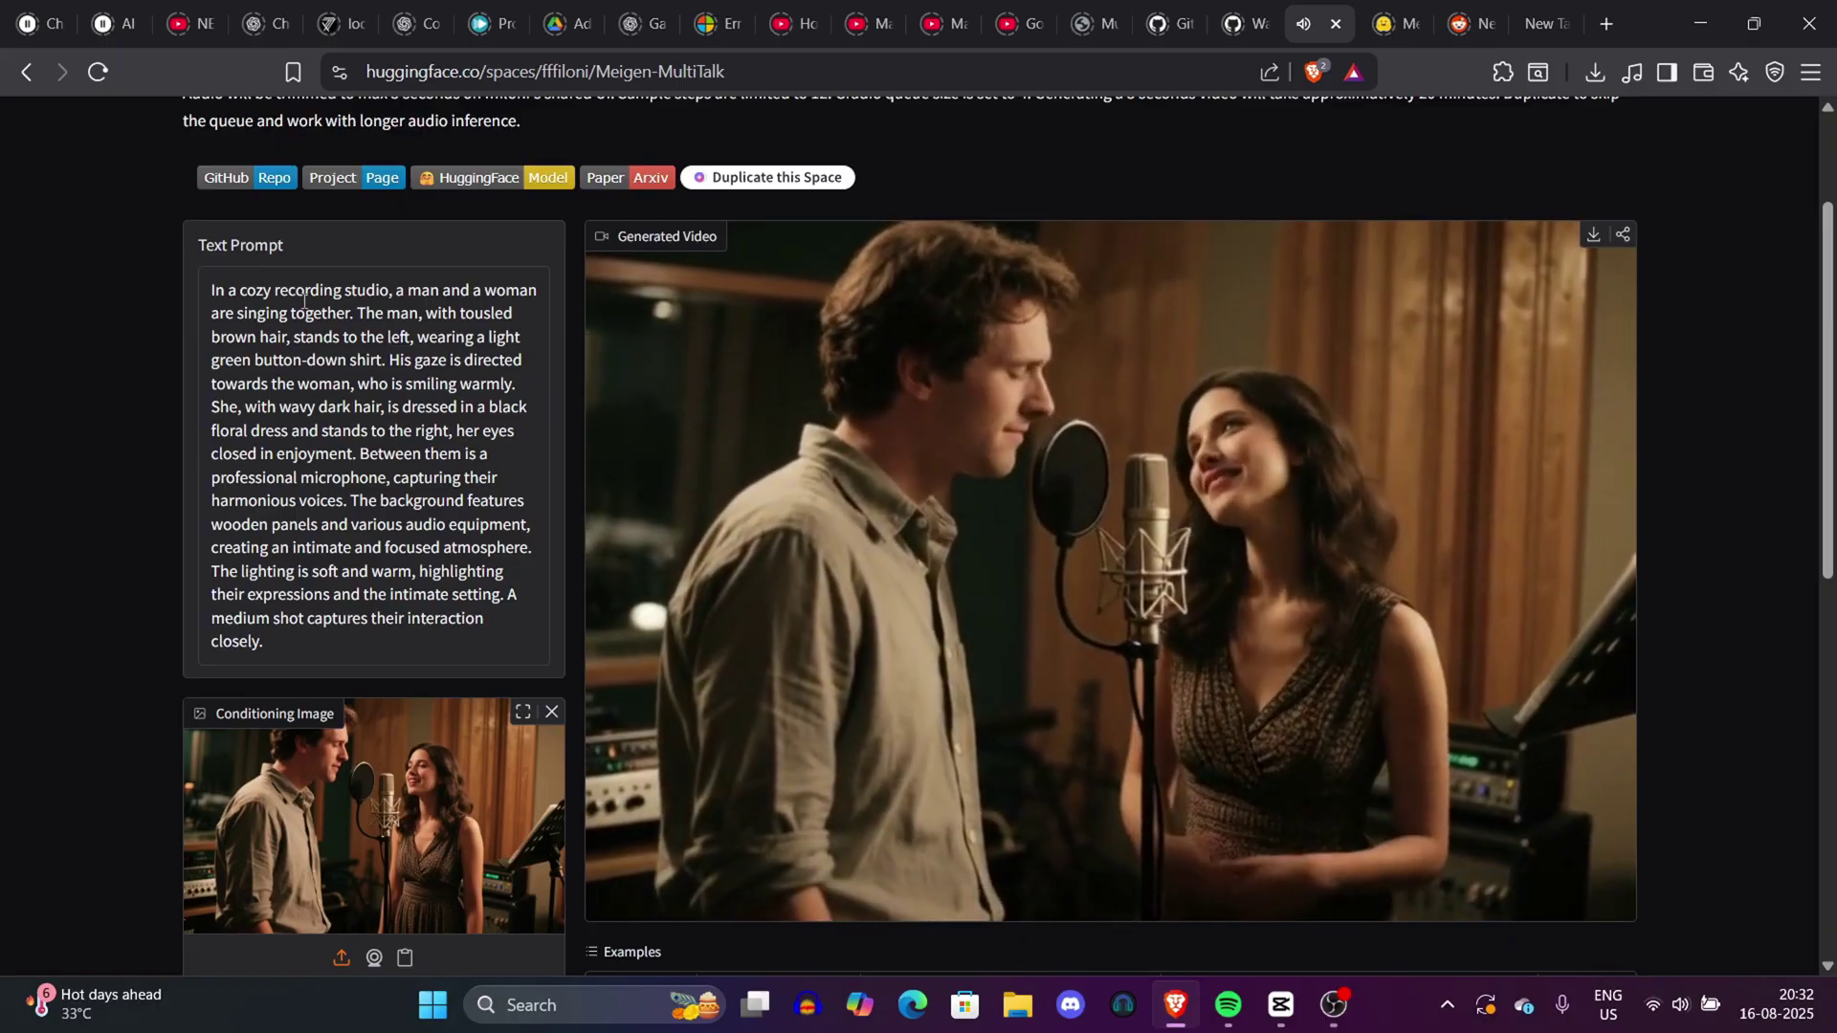
{"action": "left_click_drag", "start_coordinate": [304, 301], "coordinate": [253, 457]}
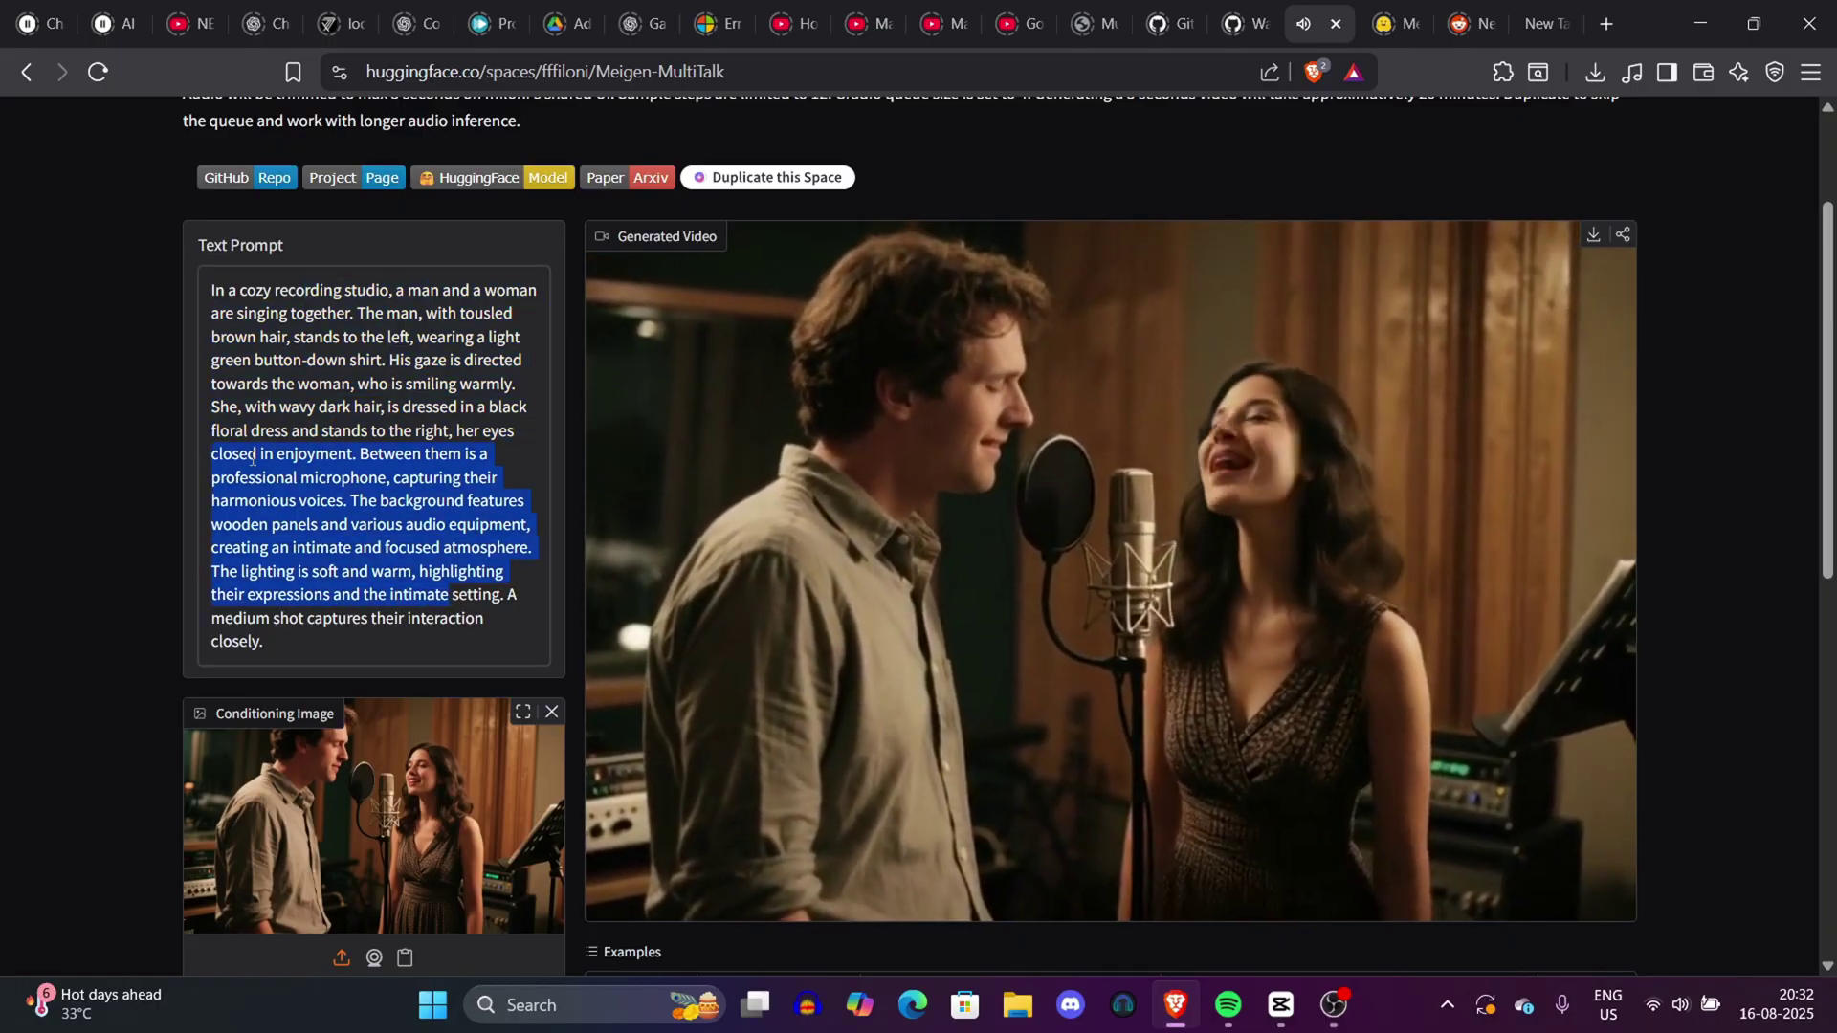
{"action": "left_click", "coordinate": [253, 457]}
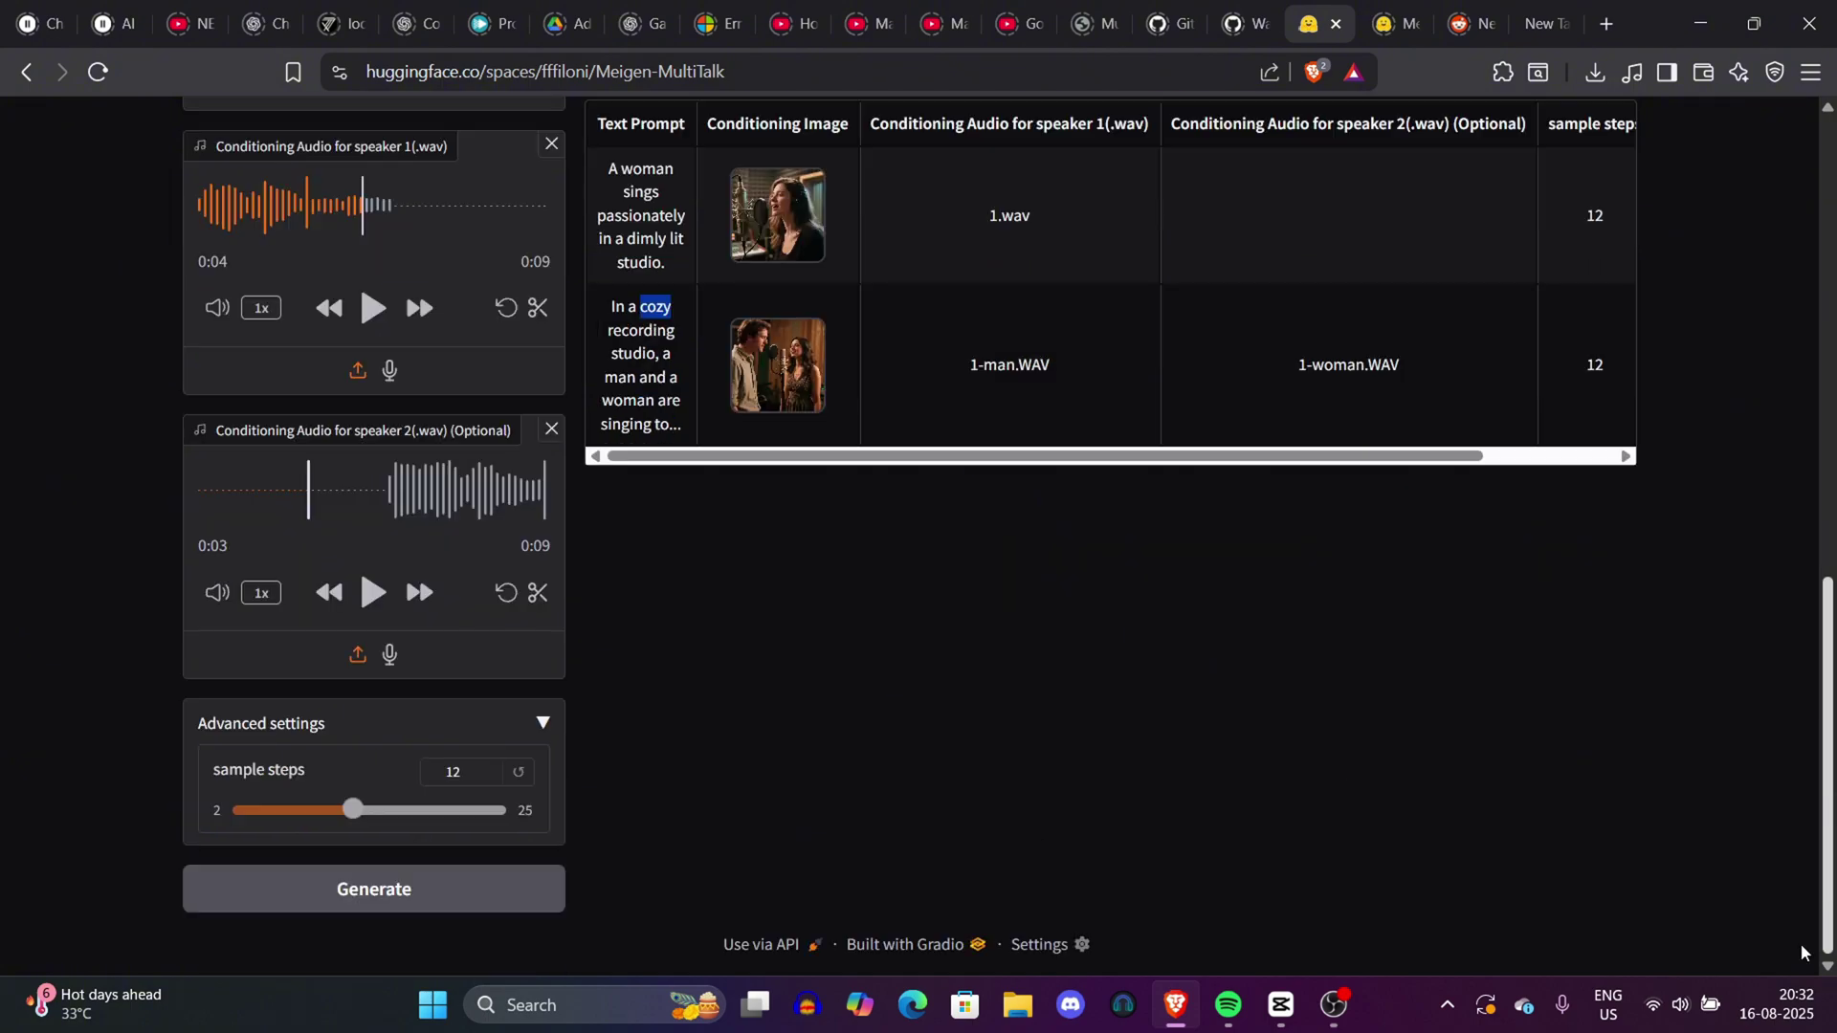
Play the generated duet video and highlight prompt lines, including the word 'intimate'.
{"action": "scroll", "coordinate": [1786, 793], "scroll_direction": "down", "scroll_amount": 1}
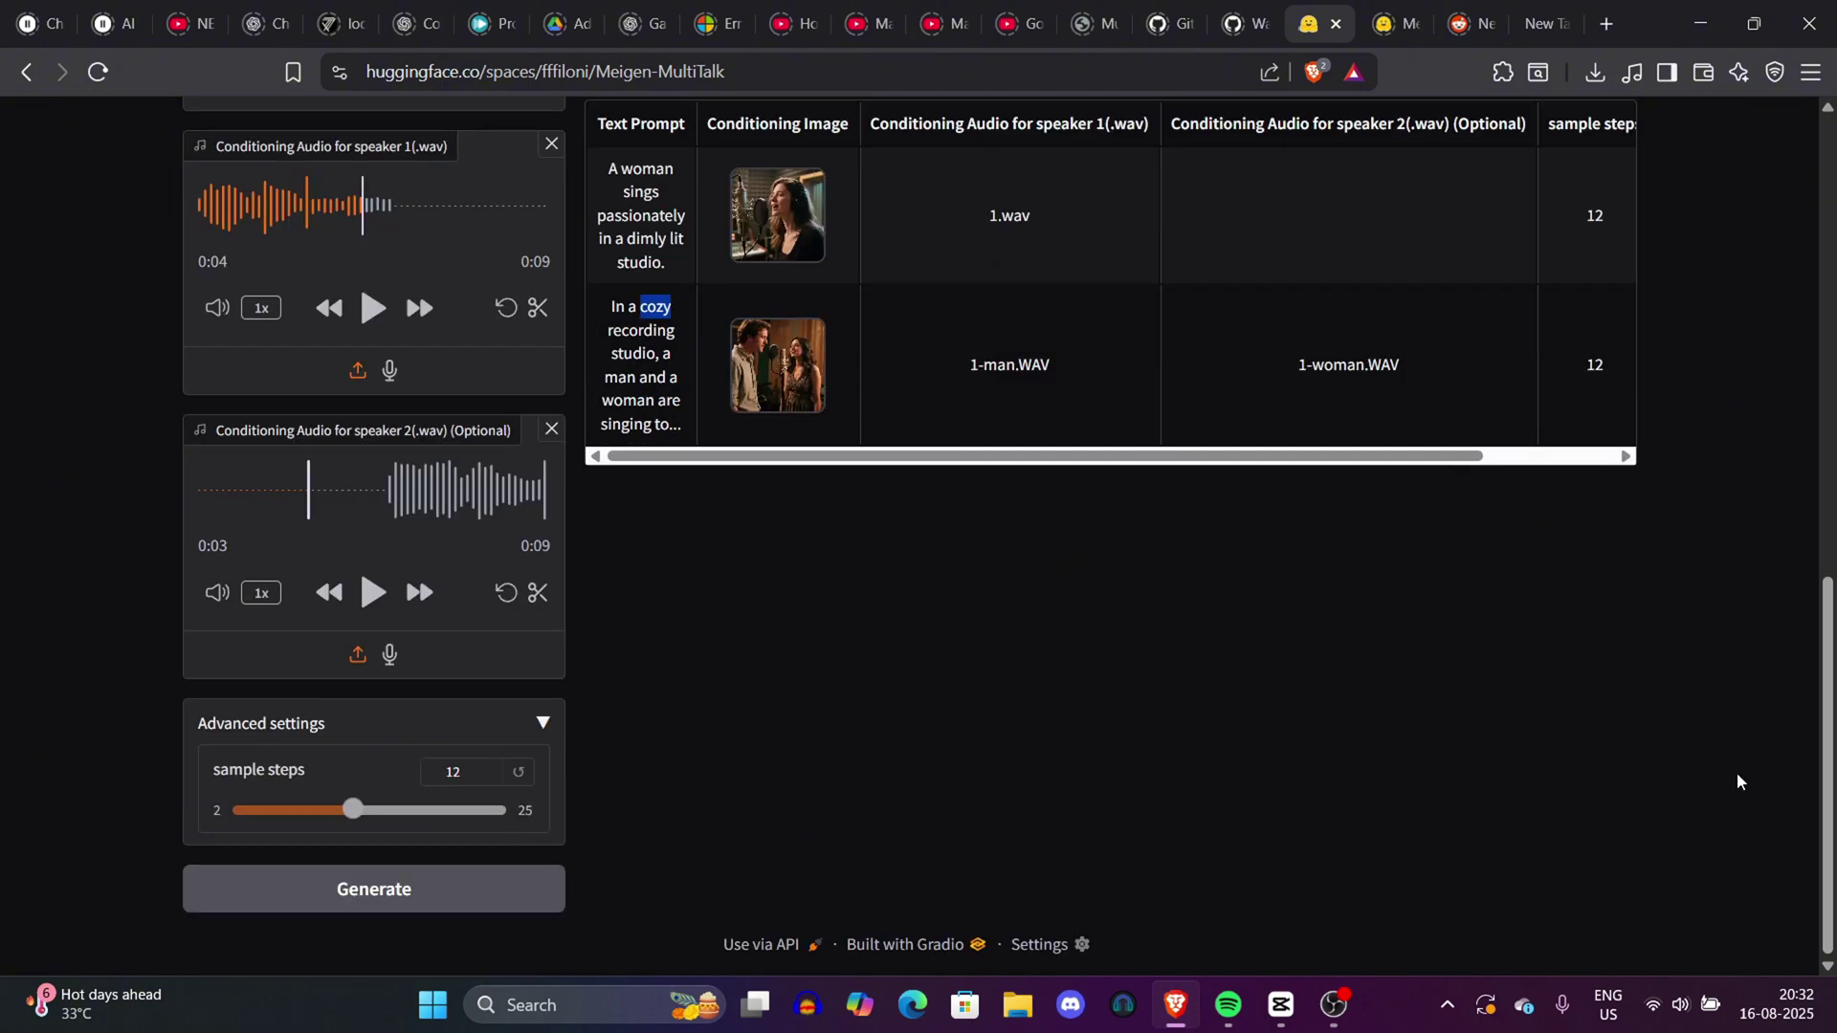
{"action": "left_click_drag", "start_coordinate": [1827, 850], "coordinate": [1833, 431]}
{"action": "left_click", "coordinate": [1169, 726]}
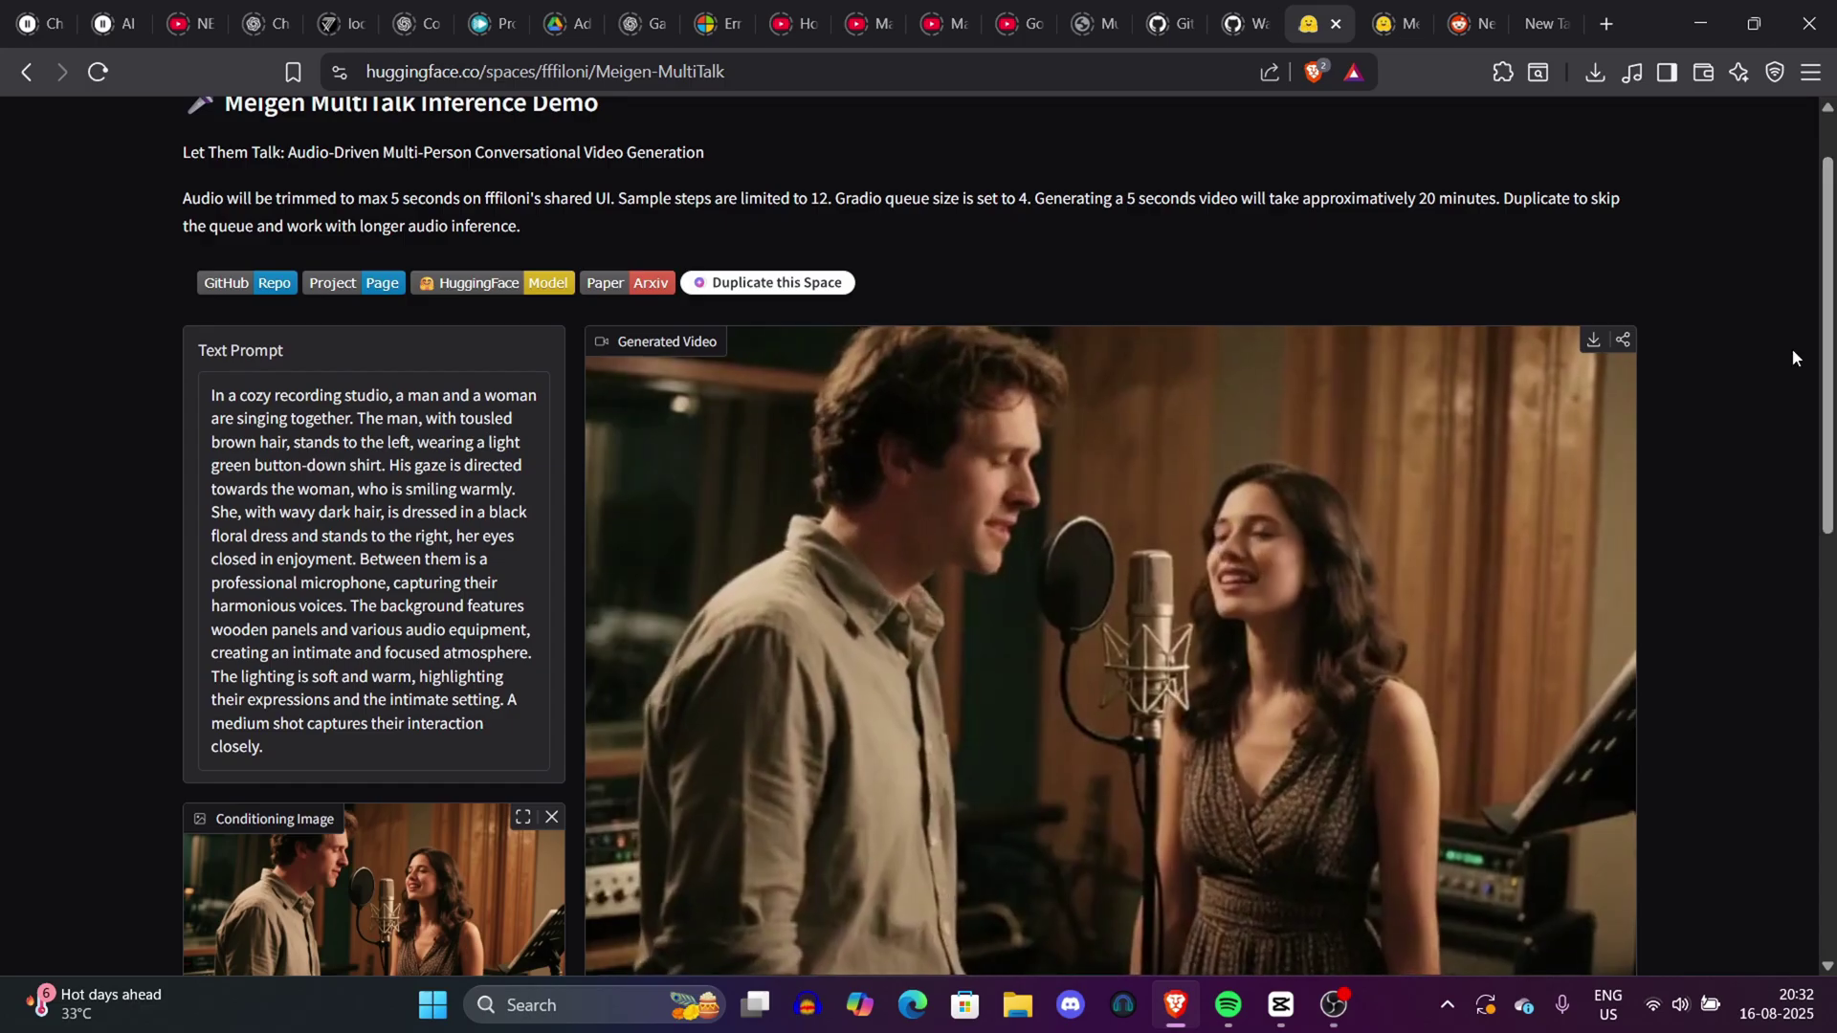
{"action": "scroll", "coordinate": [674, 674], "scroll_direction": "down", "scroll_amount": 1}
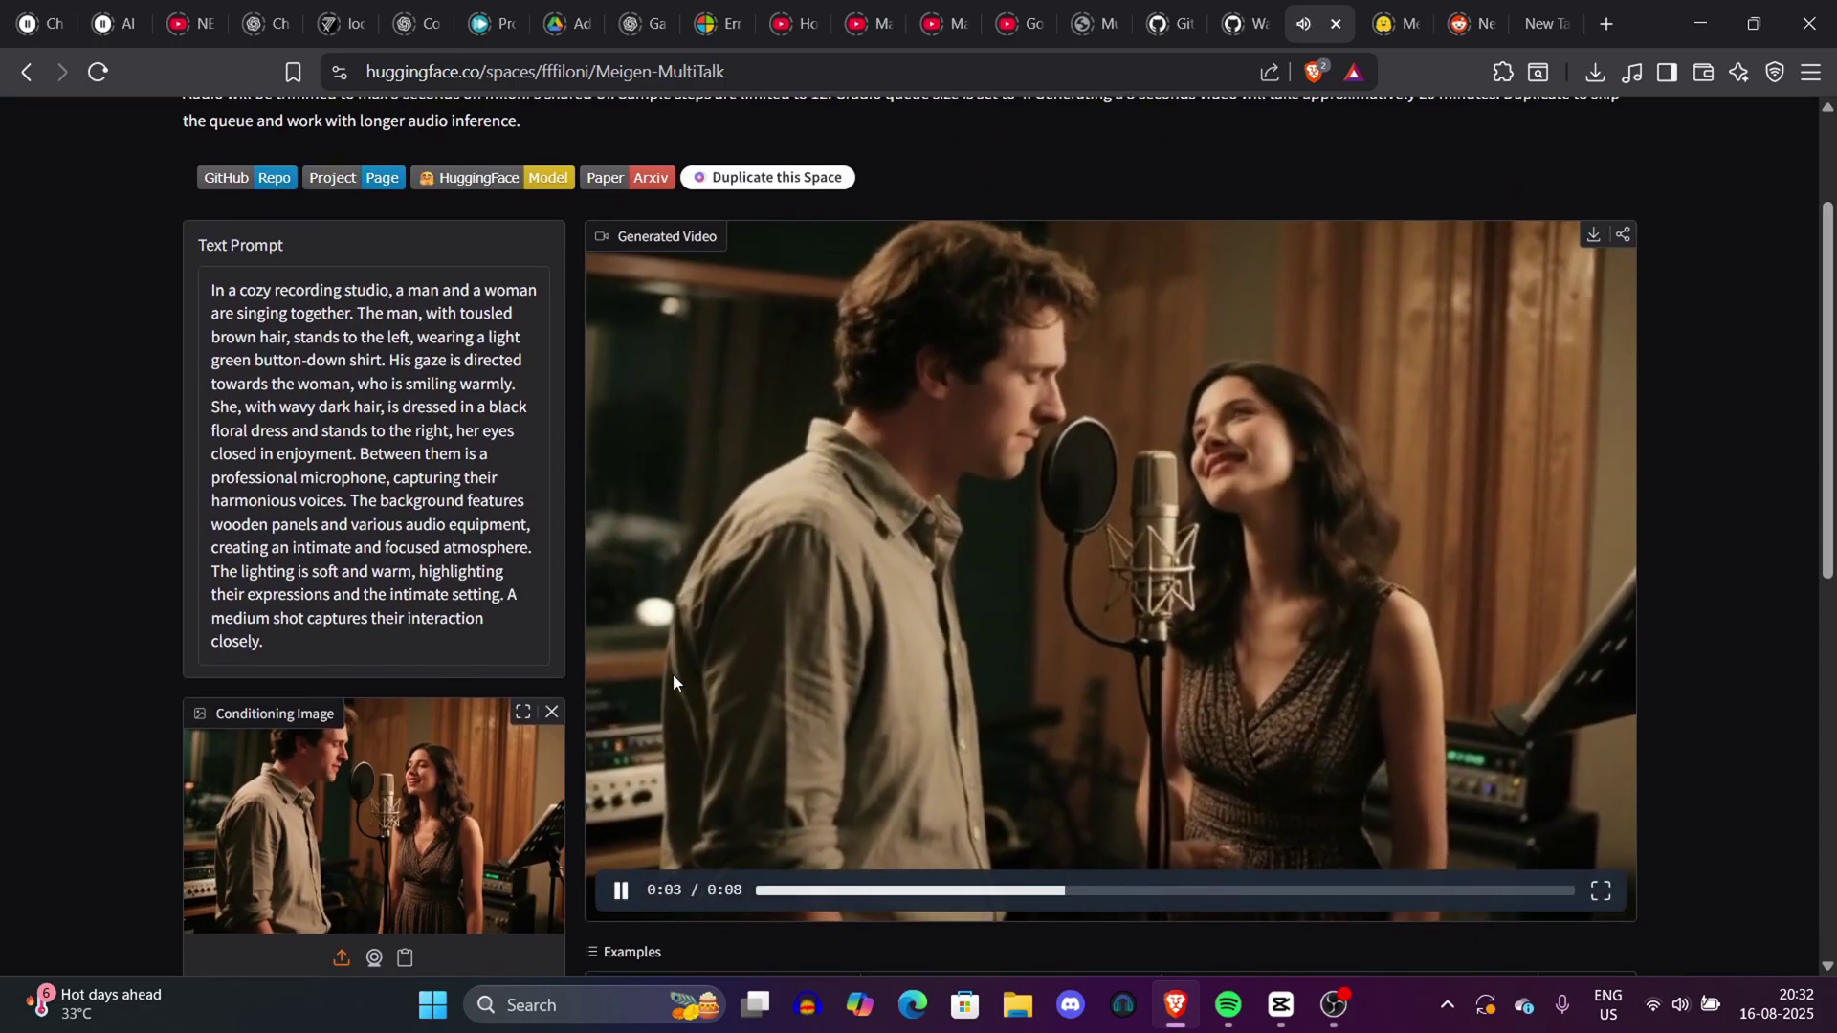
{"action": "left_click_drag", "start_coordinate": [211, 290], "coordinate": [247, 454]}
{"action": "double_click", "coordinate": [418, 594]}
{"action": "left_click", "coordinate": [247, 453]}
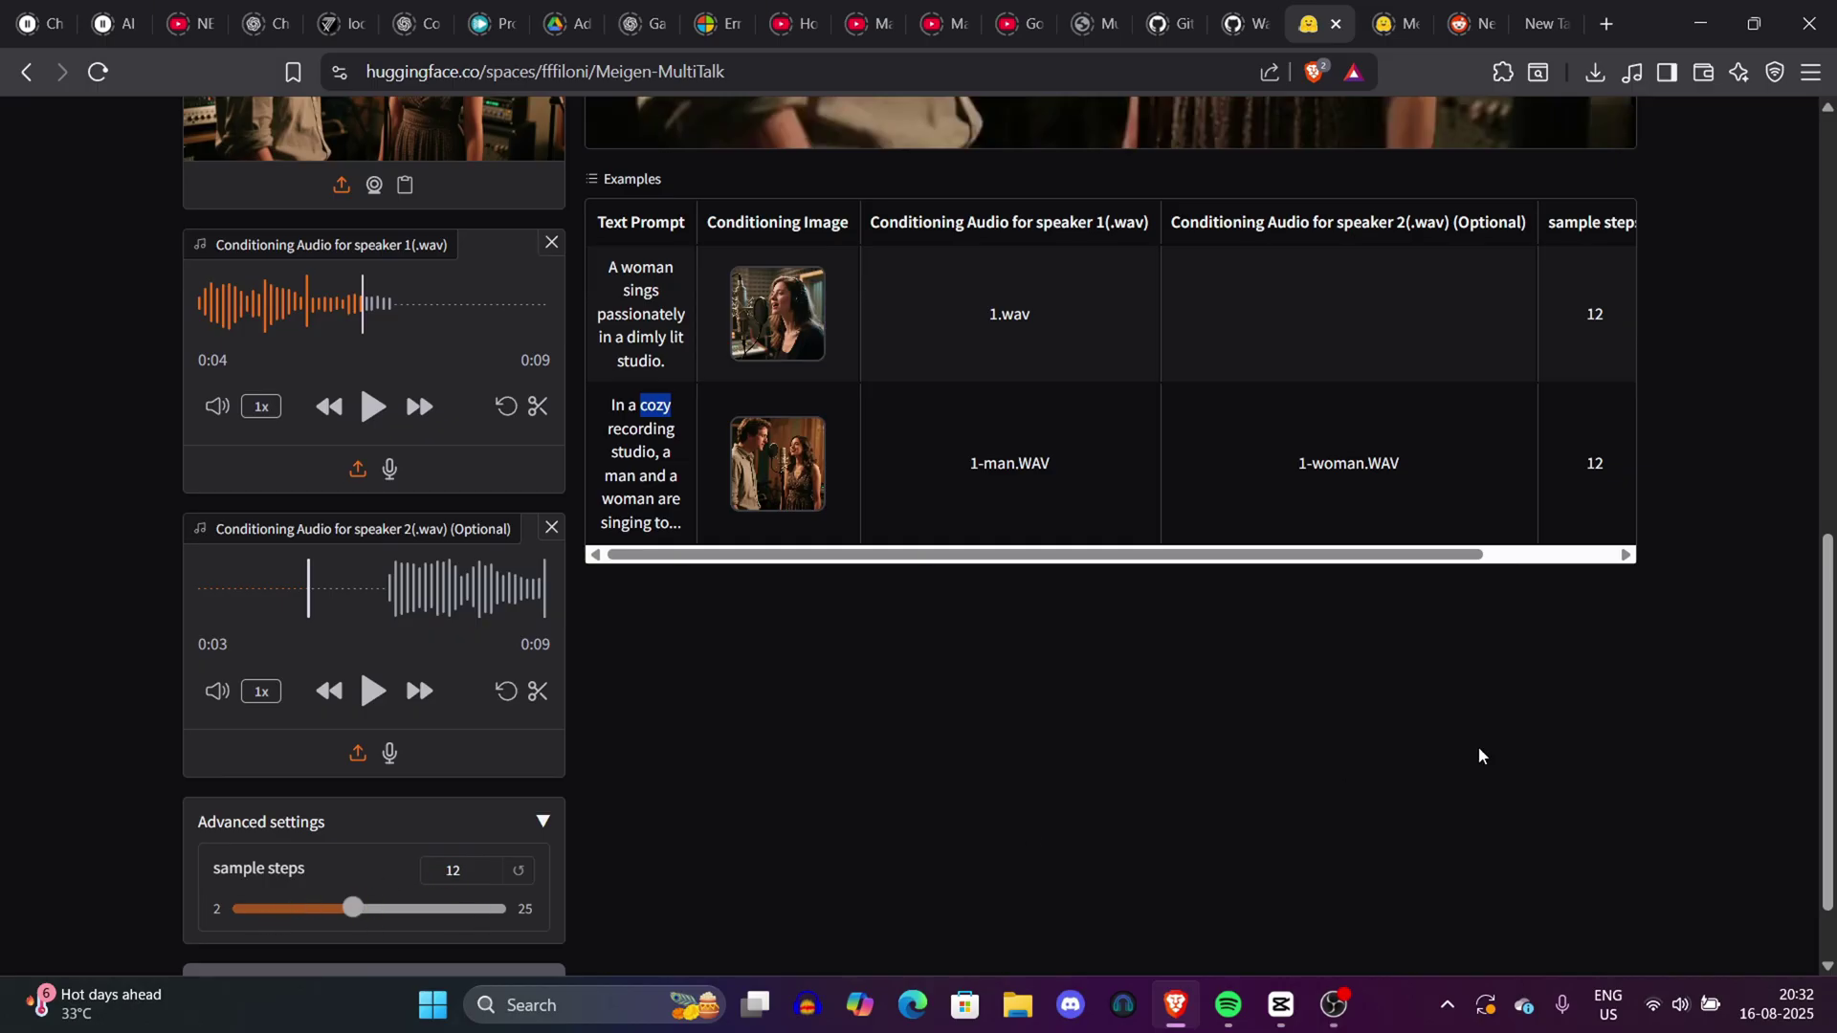
Replay the demo video and highlight the prompt's opening and microphone passages.
{"action": "scroll", "coordinate": [1502, 907], "scroll_direction": "down", "scroll_amount": 1}
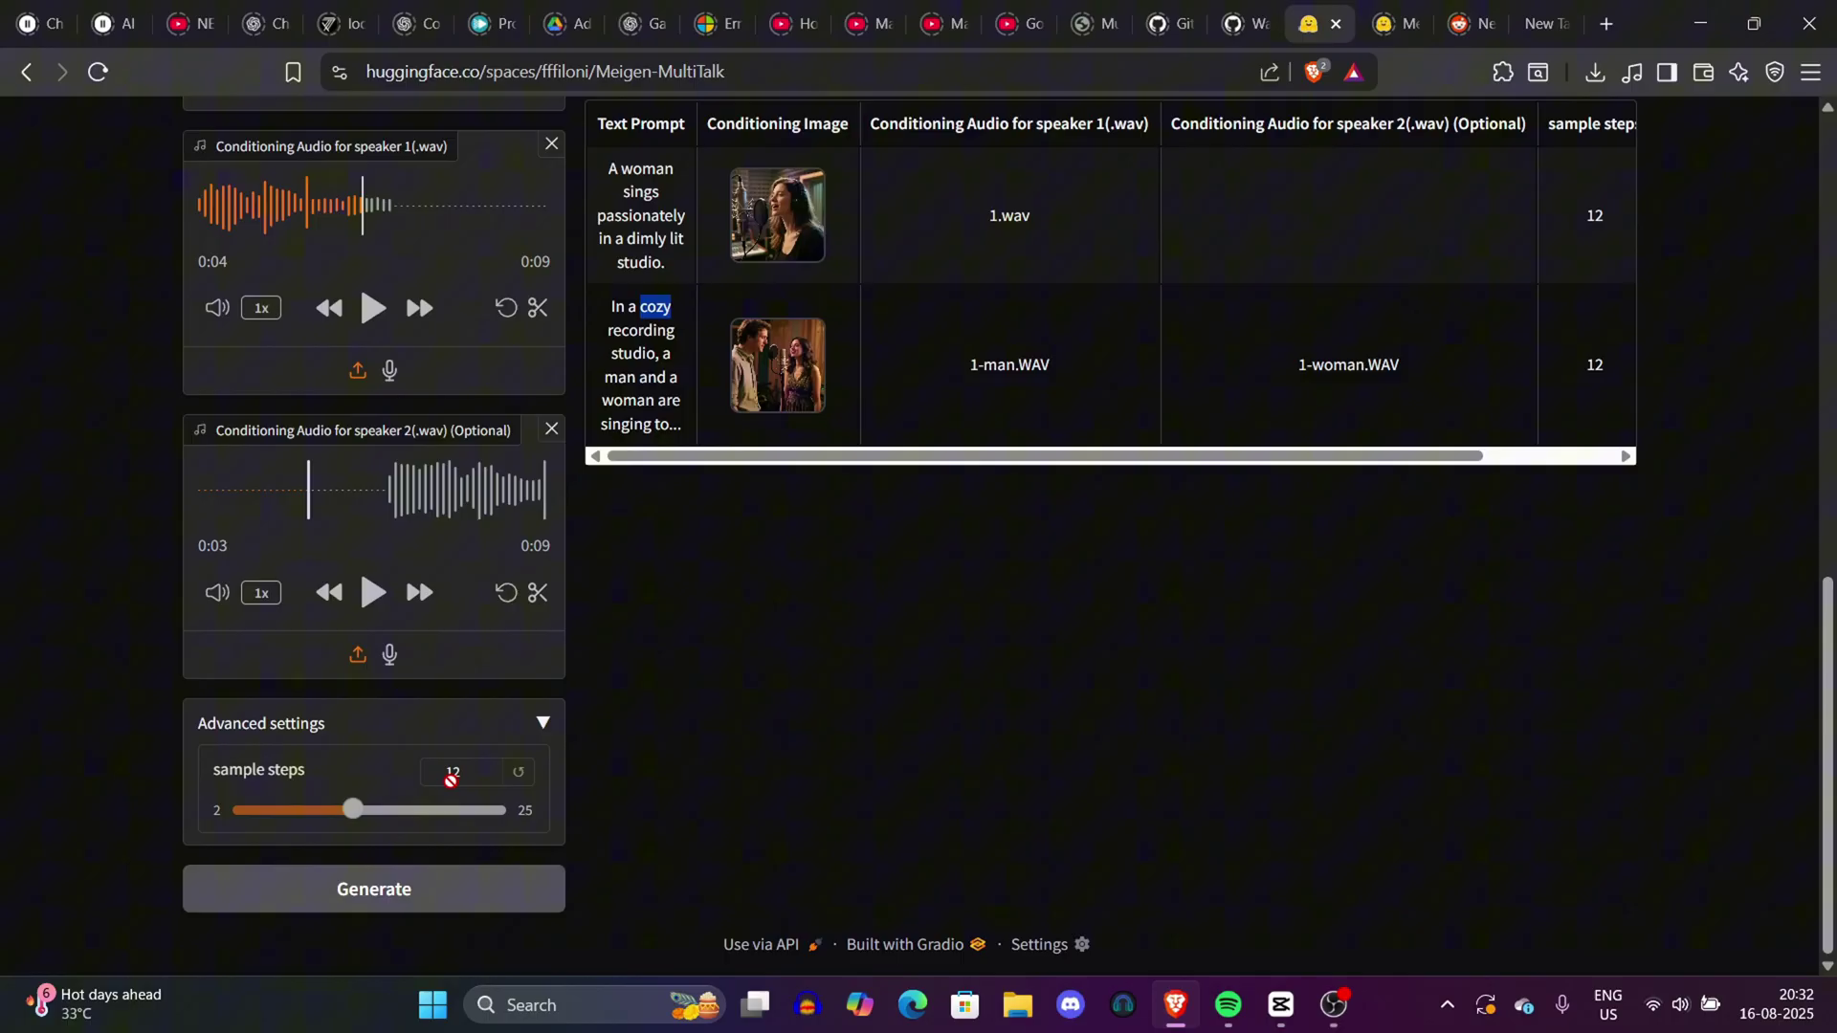
{"action": "scroll", "coordinate": [1247, 698], "scroll_direction": "up", "scroll_amount": 10}
{"action": "scroll", "coordinate": [1187, 716], "scroll_direction": "up", "scroll_amount": 1}
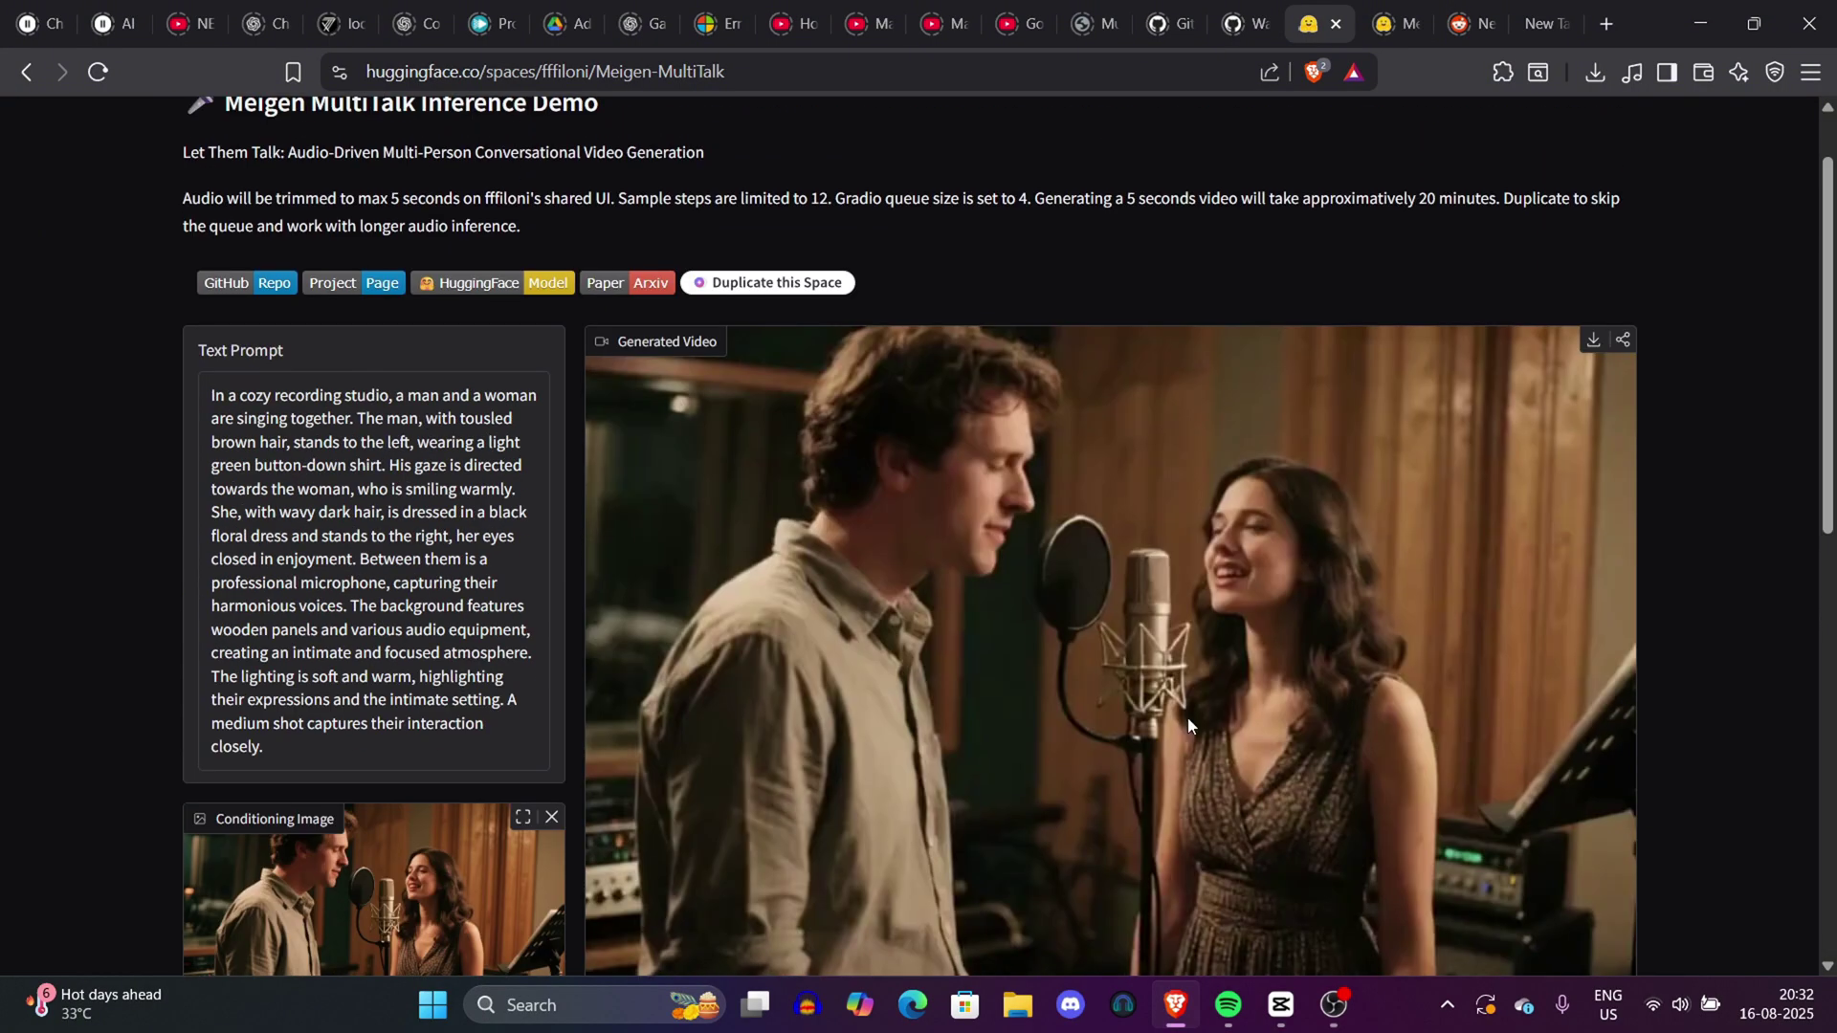
{"action": "left_click", "coordinate": [1169, 725]}
{"action": "scroll", "coordinate": [673, 670], "scroll_direction": "up", "scroll_amount": 1}
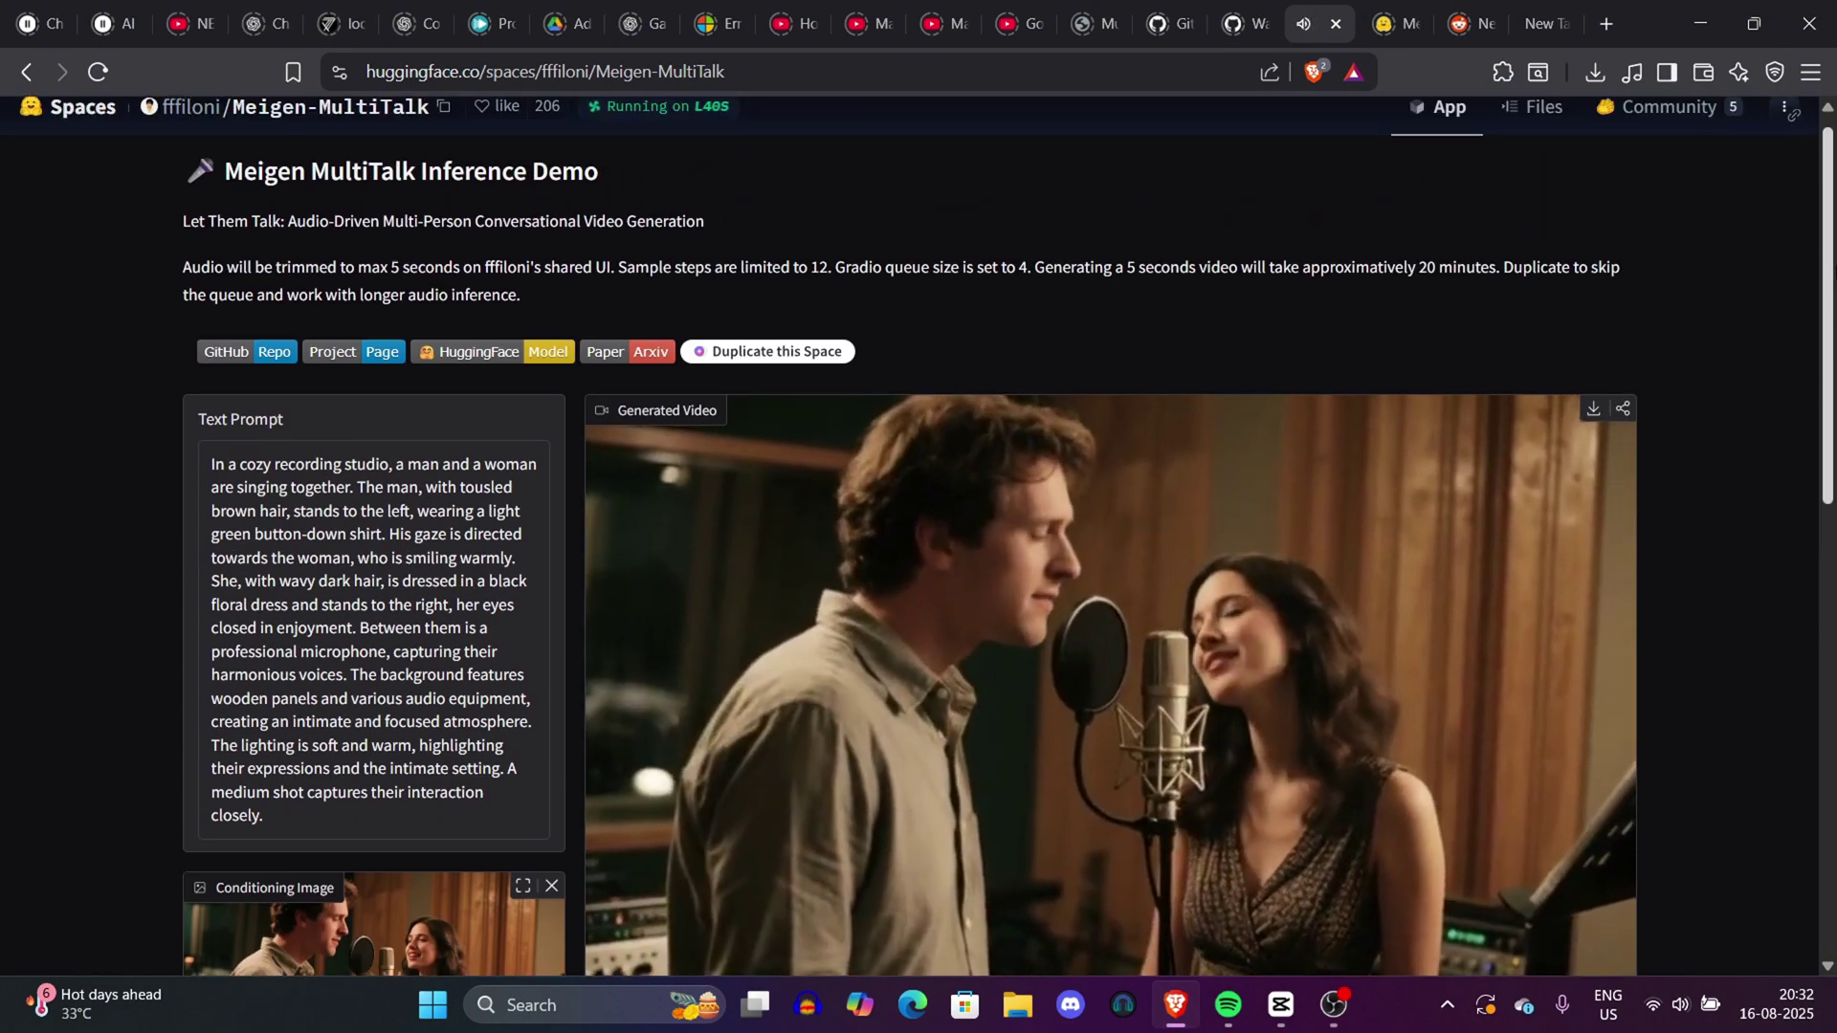
{"action": "scroll", "coordinate": [672, 669], "scroll_direction": "down", "scroll_amount": 3}
{"action": "scroll", "coordinate": [672, 670], "scroll_direction": "up", "scroll_amount": 1}
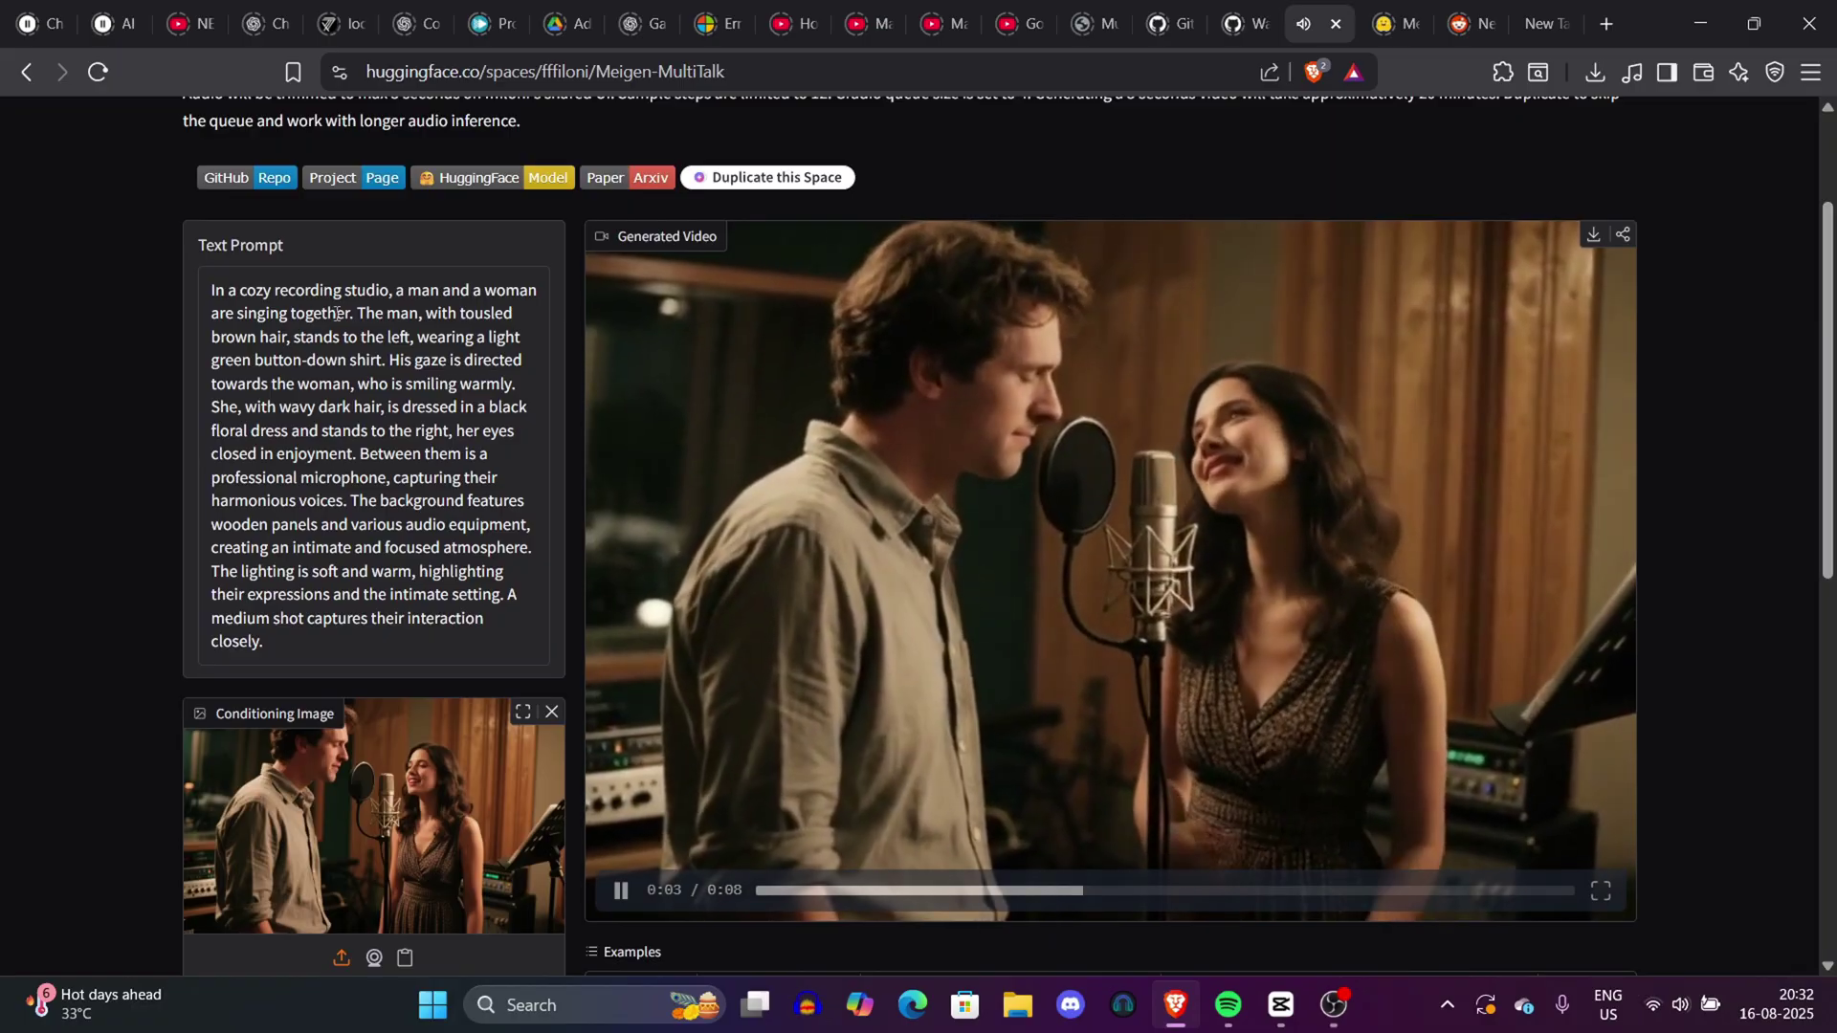
{"action": "left_click_drag", "start_coordinate": [212, 289], "coordinate": [213, 454]}
{"action": "left_click", "coordinate": [398, 603]}
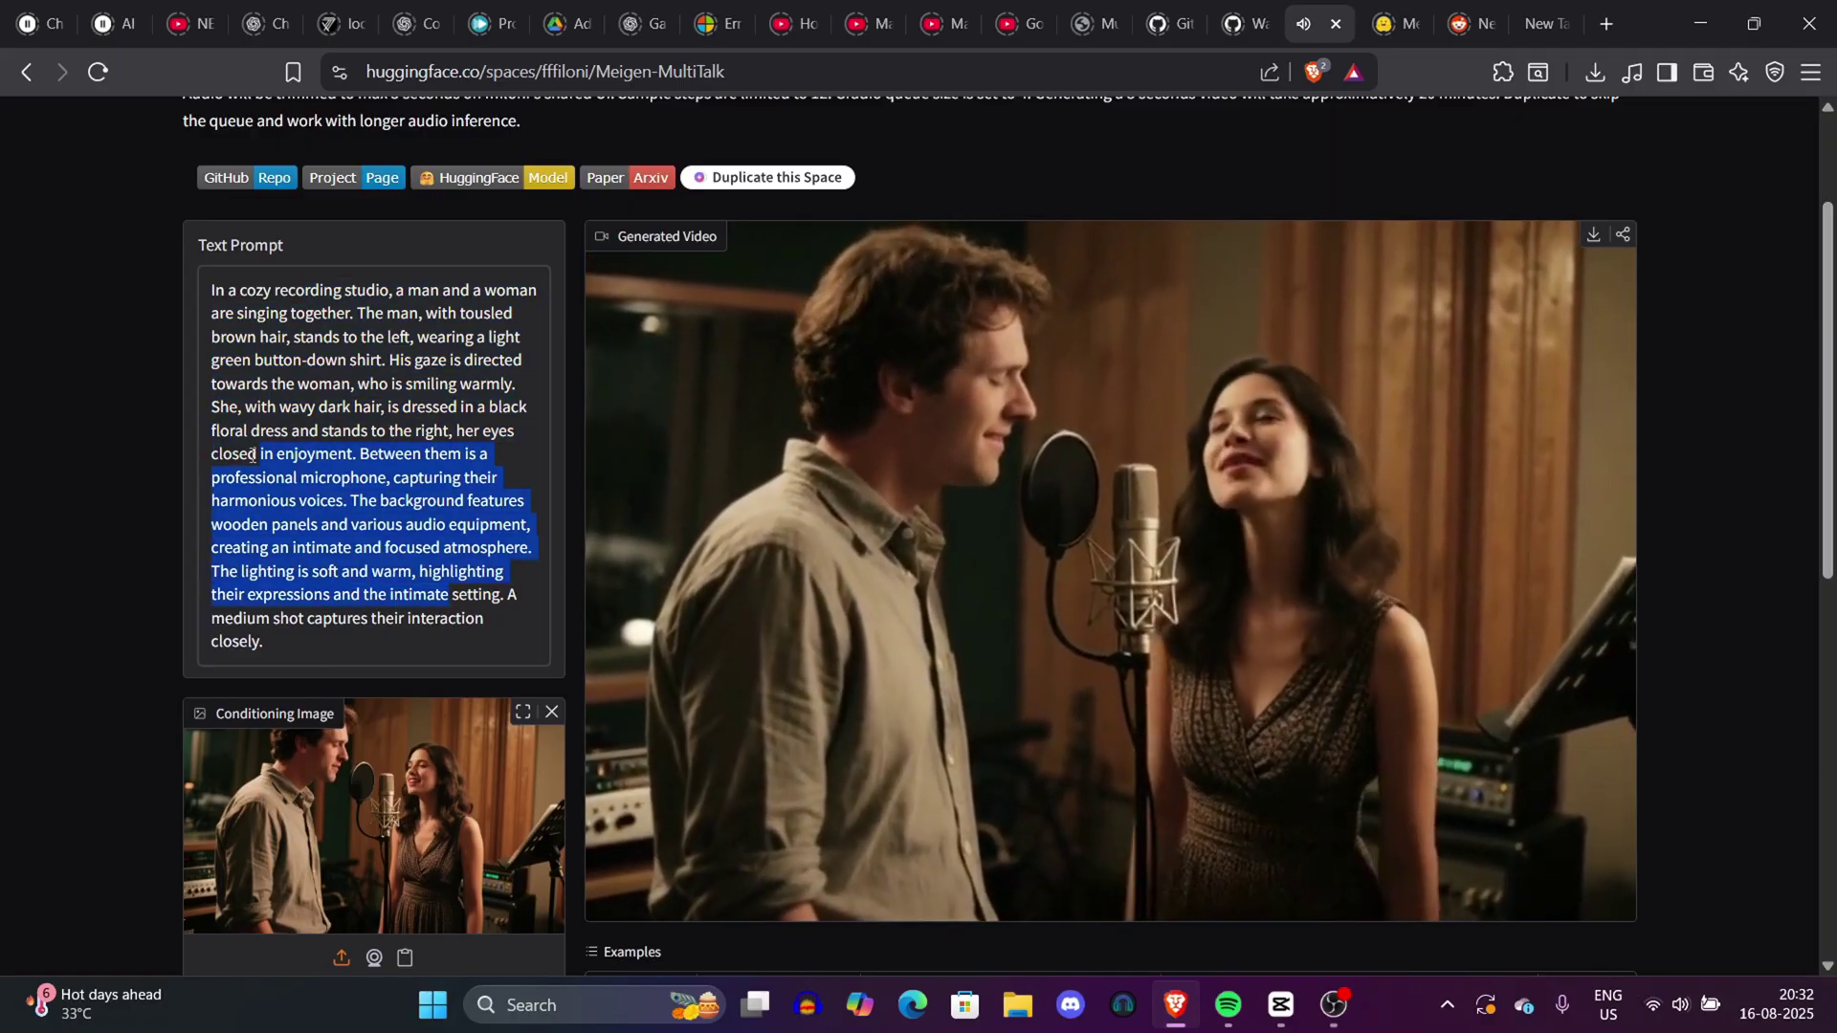
{"action": "left_click", "coordinate": [213, 454]}
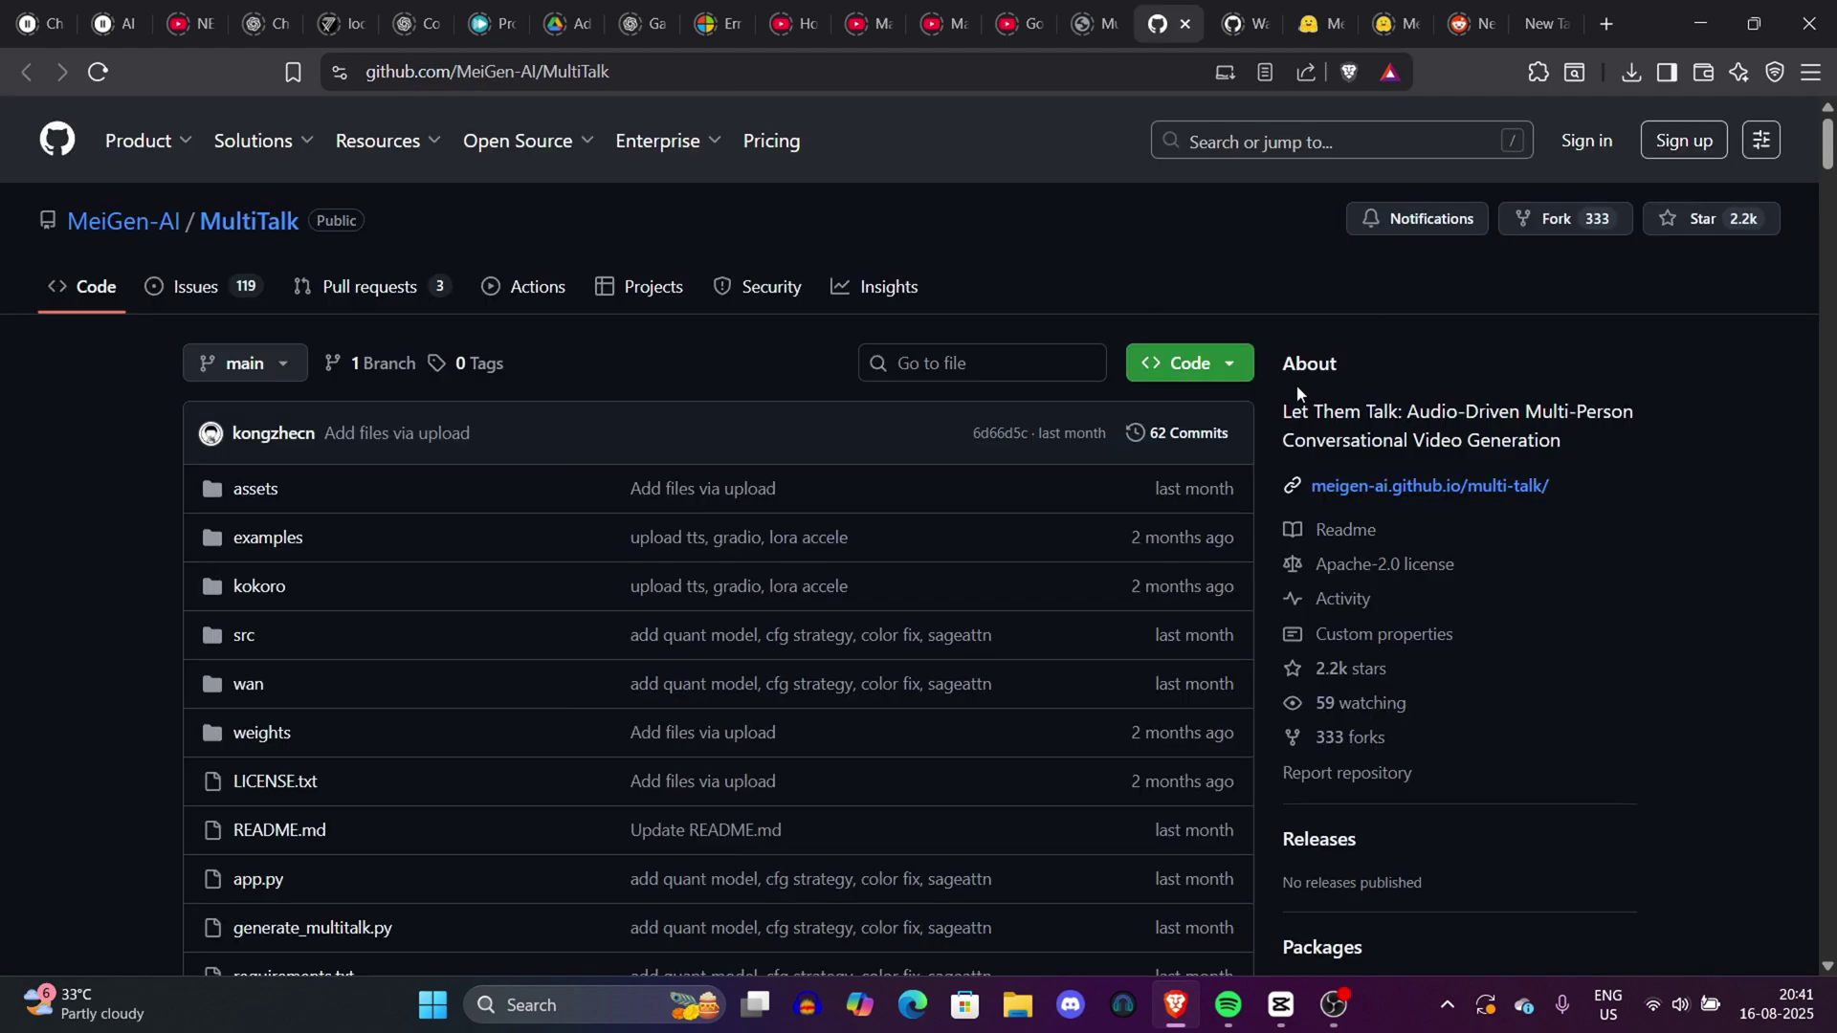
Highlight the MultiTalk repository description, README title and TL;DR paragraph.
{"action": "left_click_drag", "start_coordinate": [1284, 402], "coordinate": [1625, 467]}
{"action": "left_click", "coordinate": [1631, 467]}
{"action": "left_click_drag", "start_coordinate": [1825, 132], "coordinate": [1826, 194]}
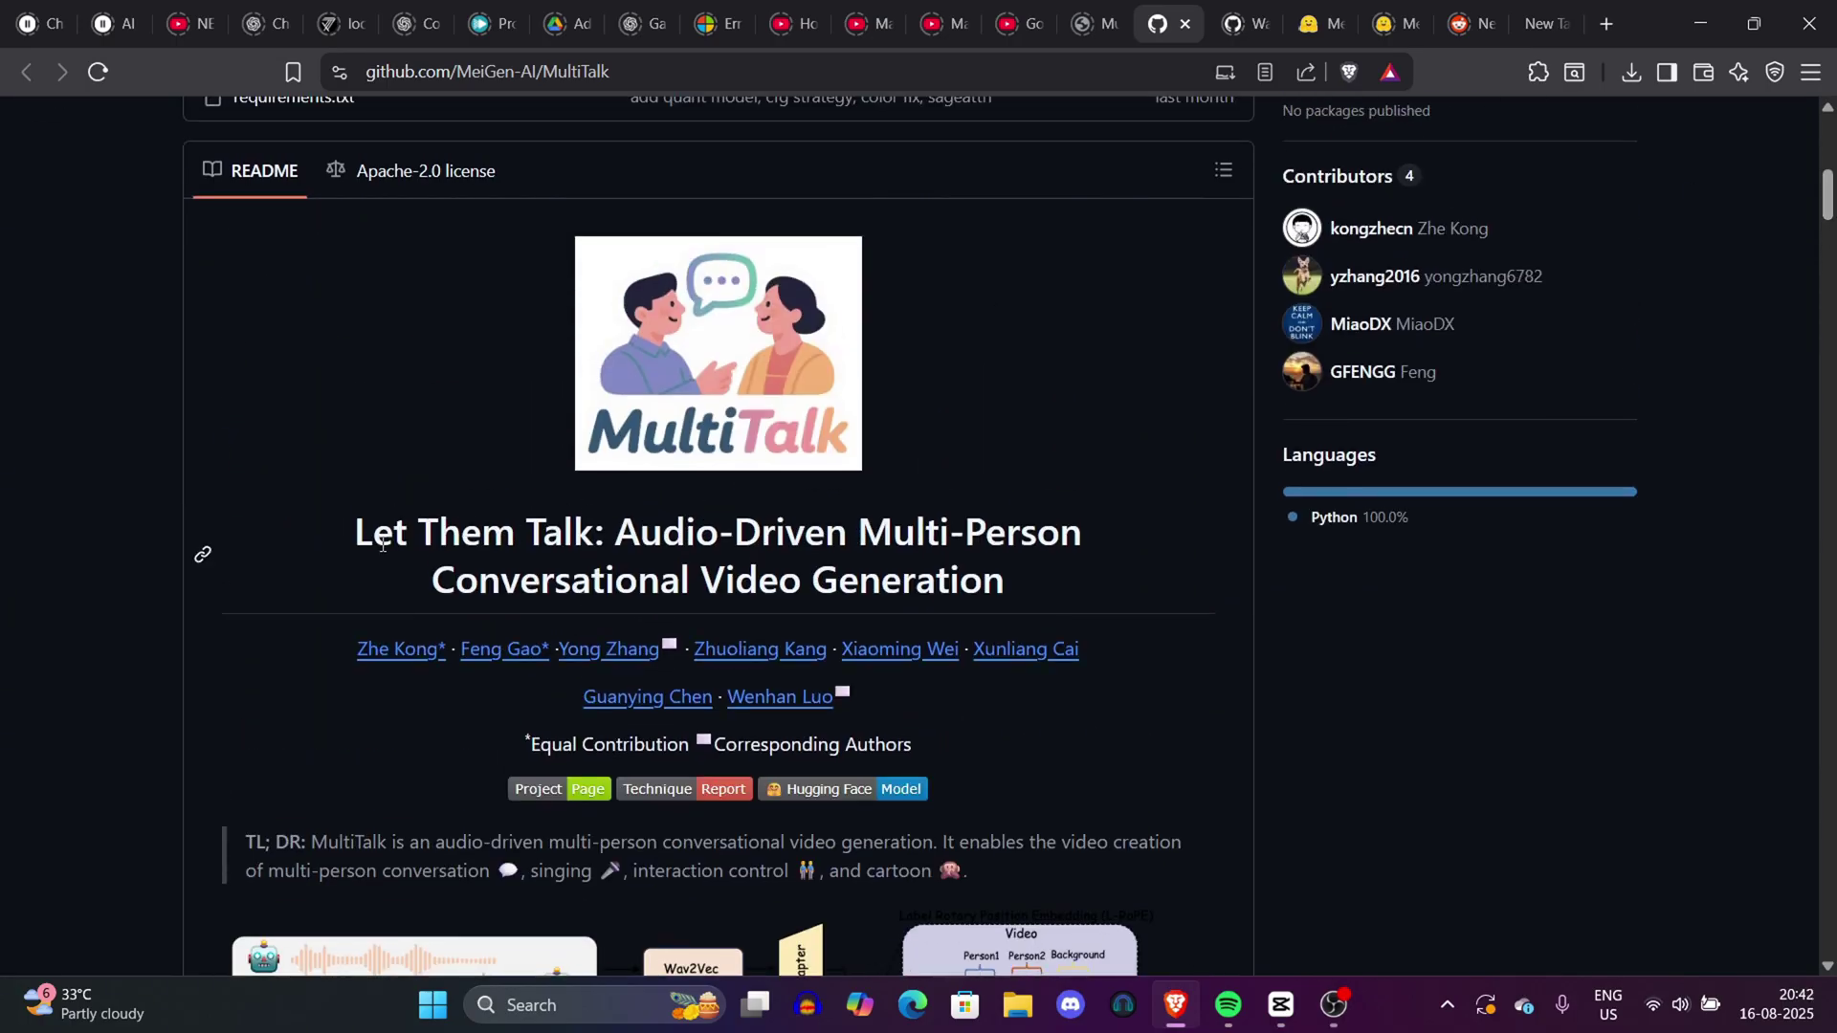
{"action": "left_click_drag", "start_coordinate": [353, 542], "coordinate": [1031, 587]}
{"action": "left_click", "coordinate": [330, 678]}
{"action": "left_click_drag", "start_coordinate": [255, 842], "coordinate": [1052, 918]}
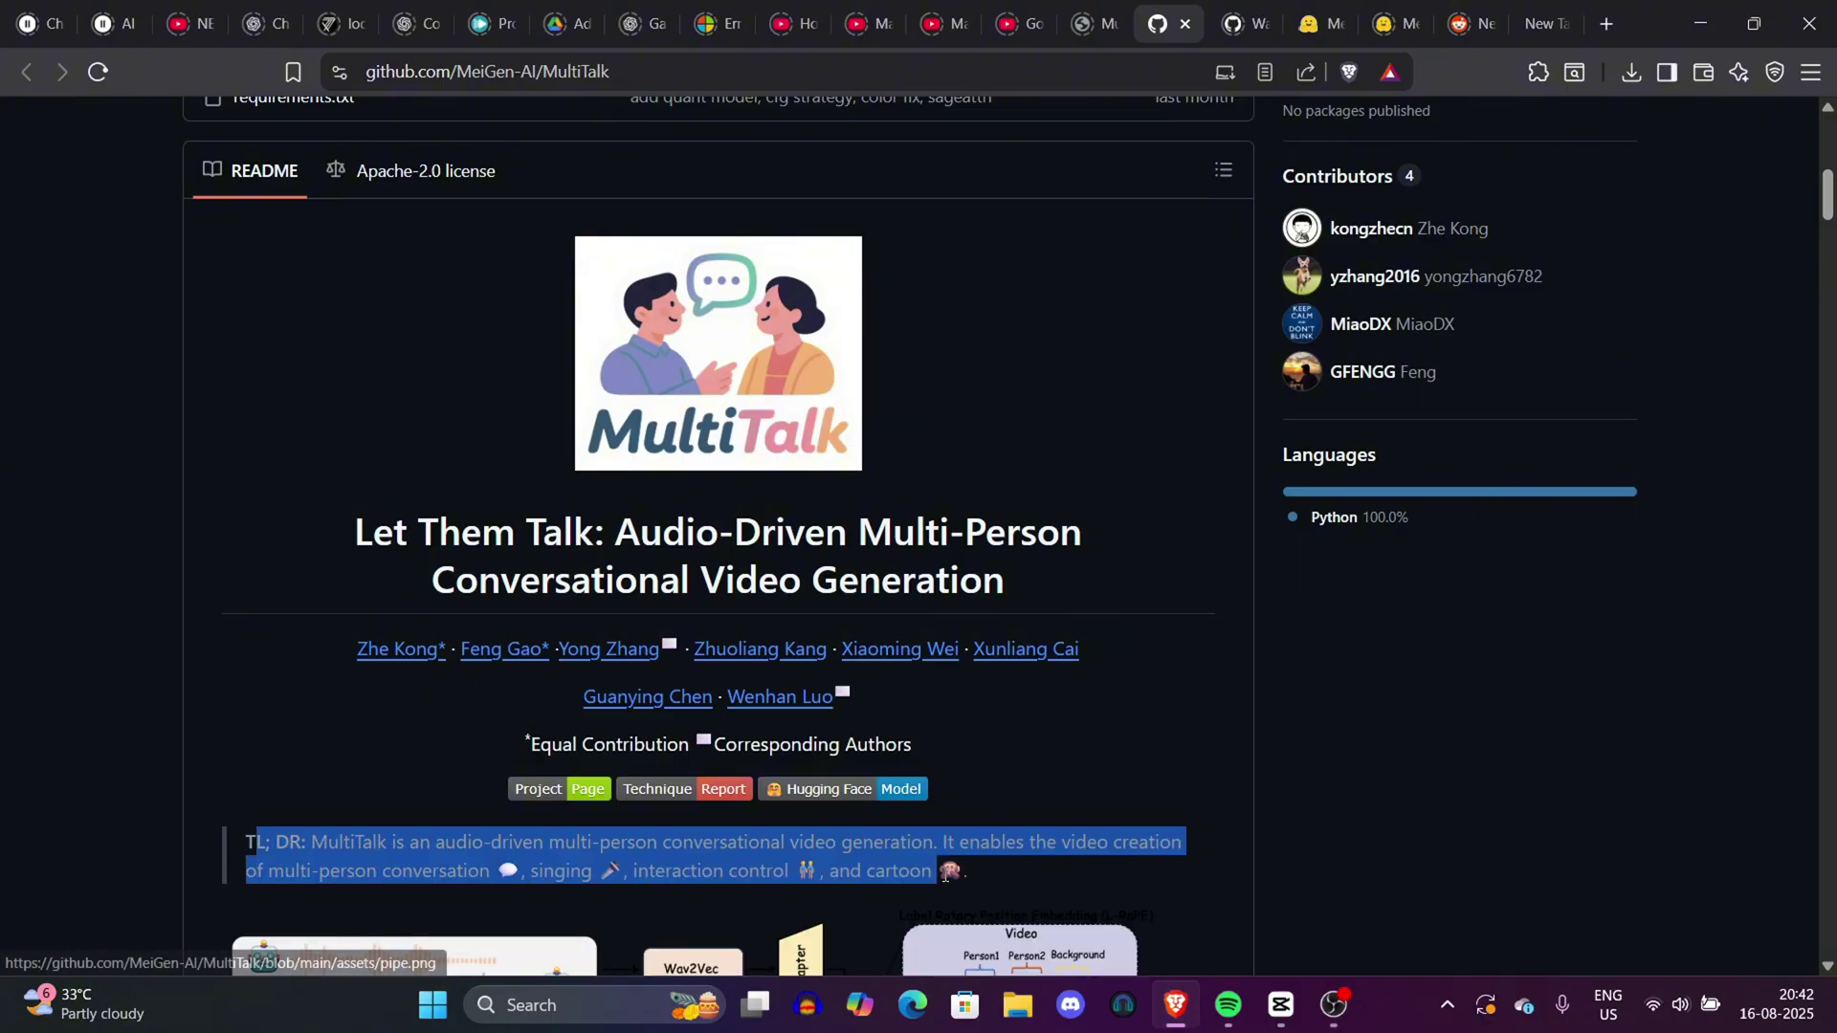
{"action": "left_click", "coordinate": [1390, 628]}
Scroll the README to Community Works and highlight the Wan2GP, ComfyUI and Colab entries.
{"action": "scroll", "coordinate": [1800, 278], "scroll_direction": "down", "scroll_amount": 20}
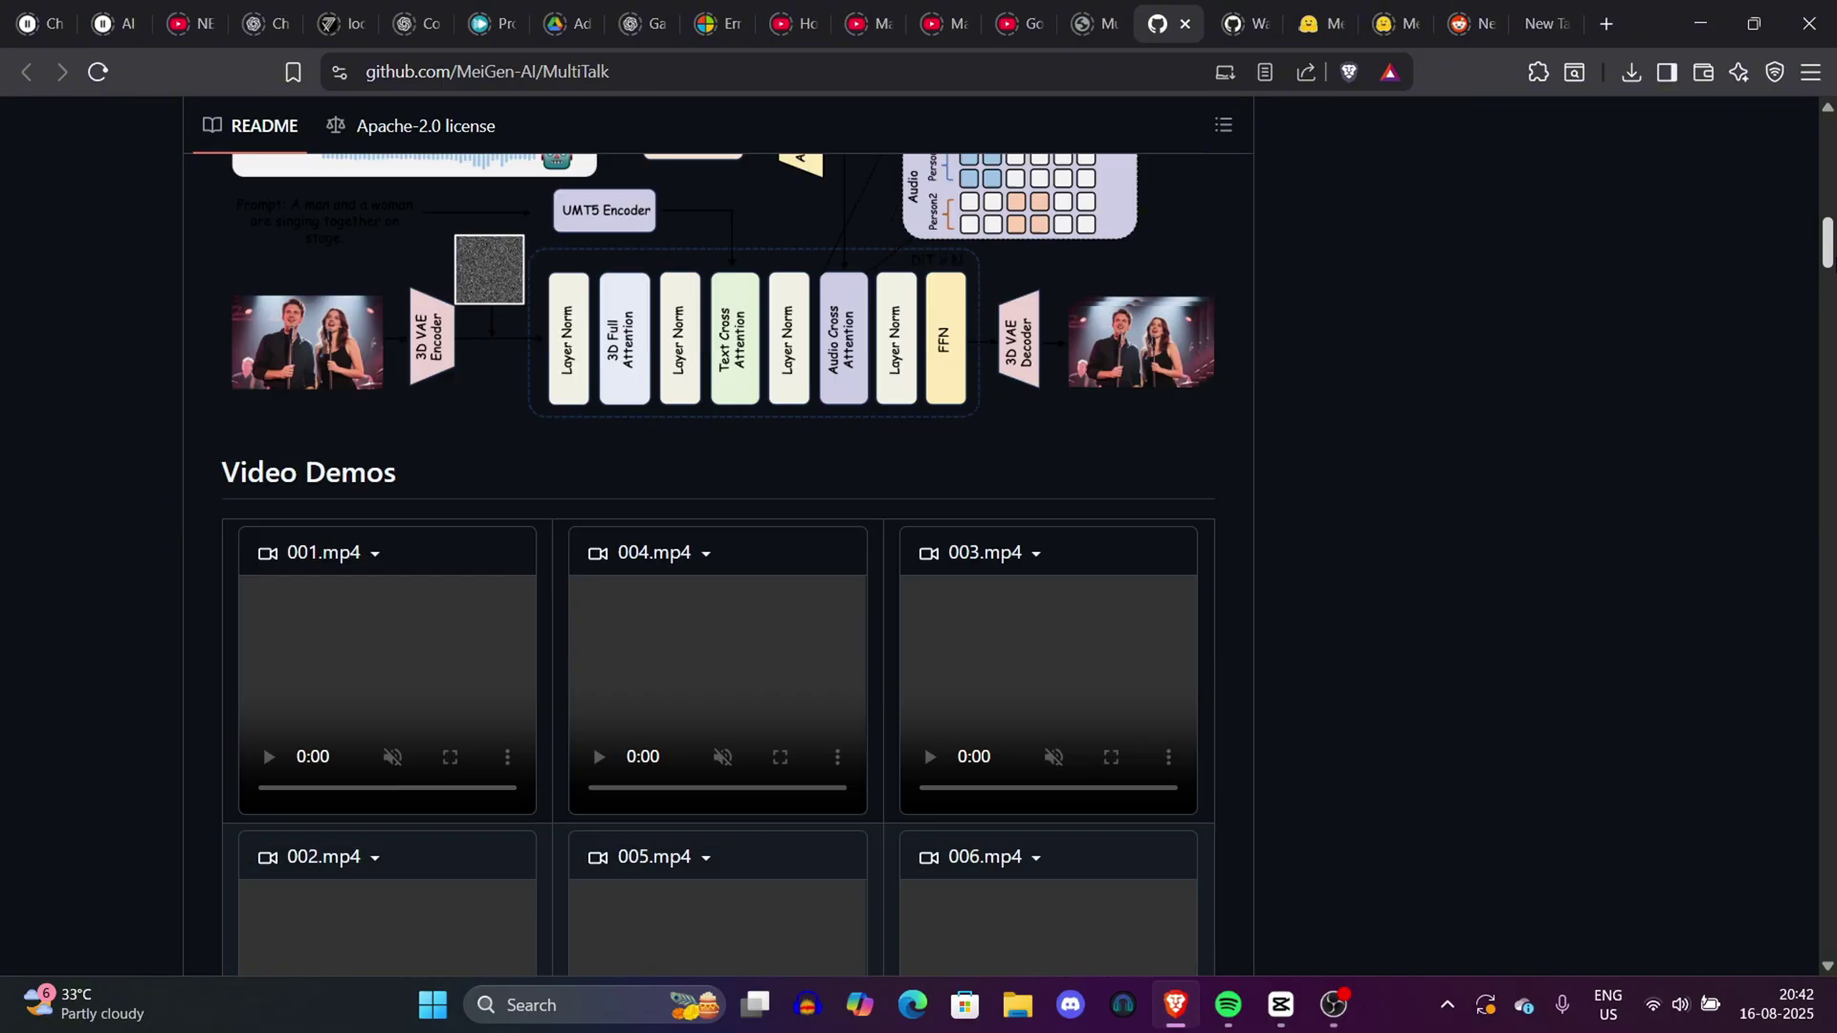
{"action": "scroll", "coordinate": [718, 555], "scroll_direction": "up", "scroll_amount": 4}
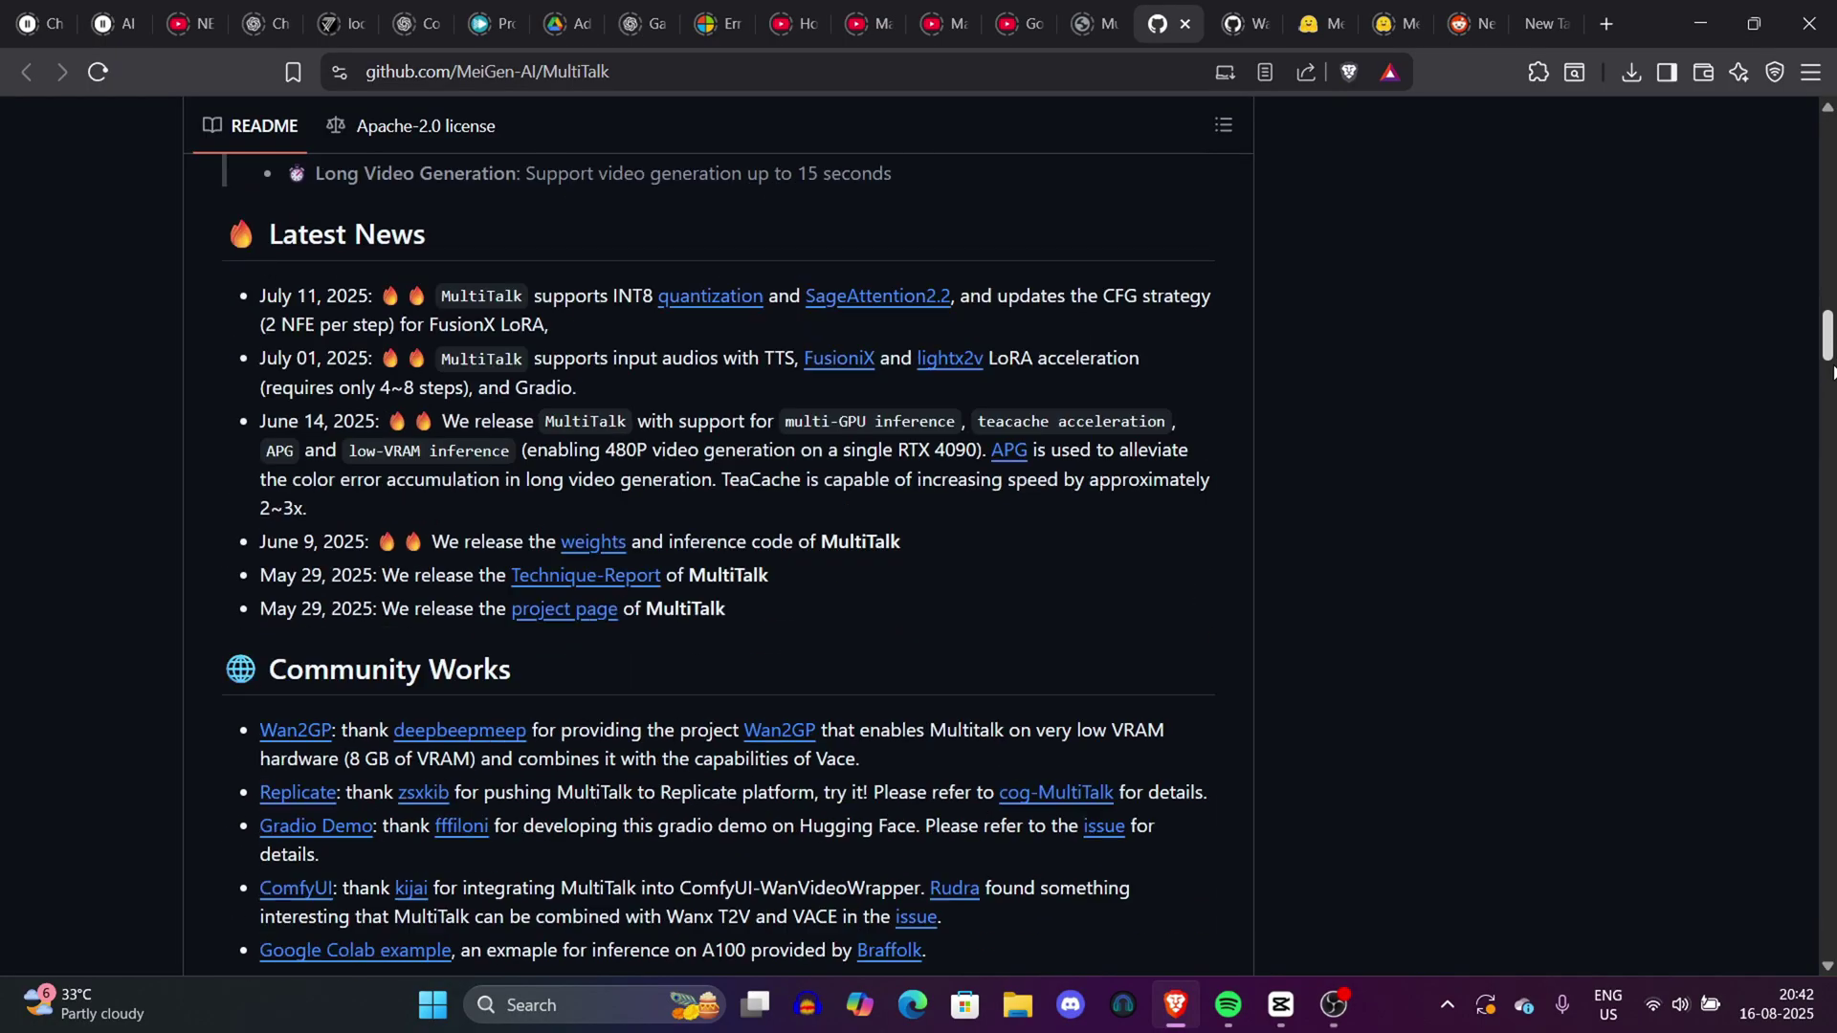
{"action": "scroll", "coordinate": [717, 555], "scroll_direction": "down", "scroll_amount": 20}
{"action": "scroll", "coordinate": [718, 555], "scroll_direction": "down", "scroll_amount": 20}
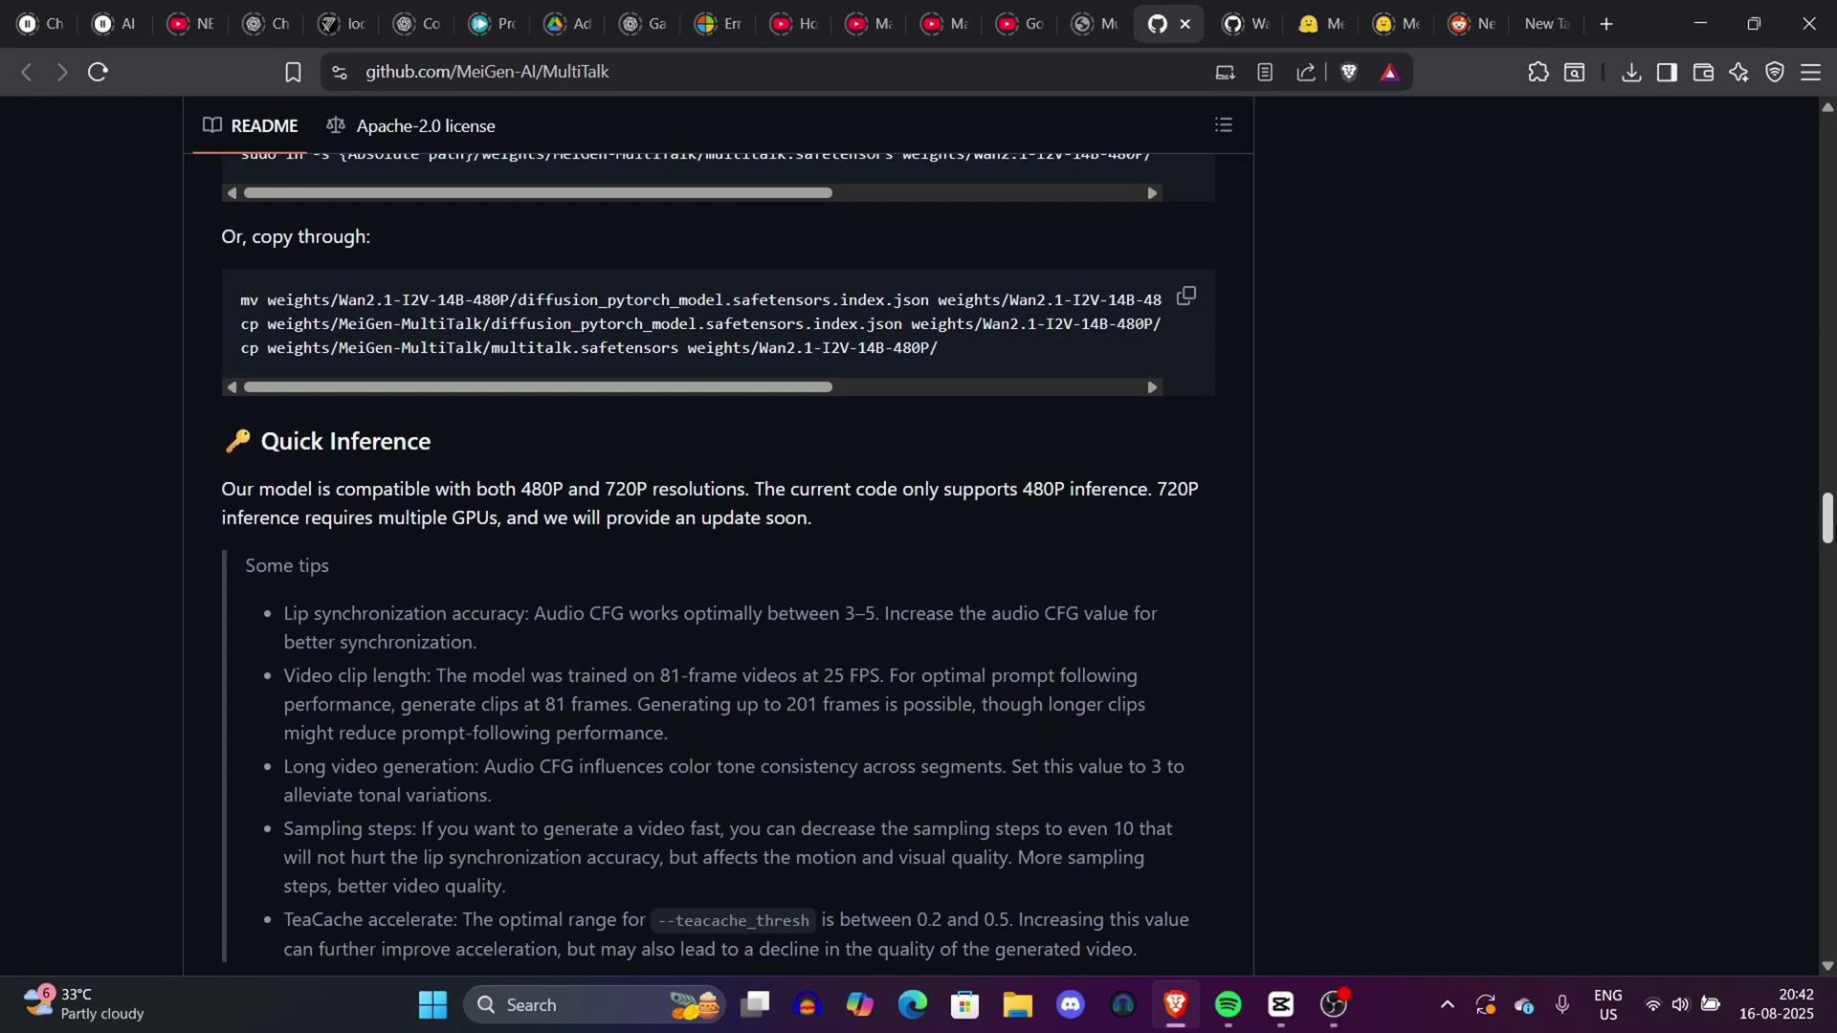
{"action": "scroll", "coordinate": [718, 555], "scroll_direction": "down", "scroll_amount": 15}
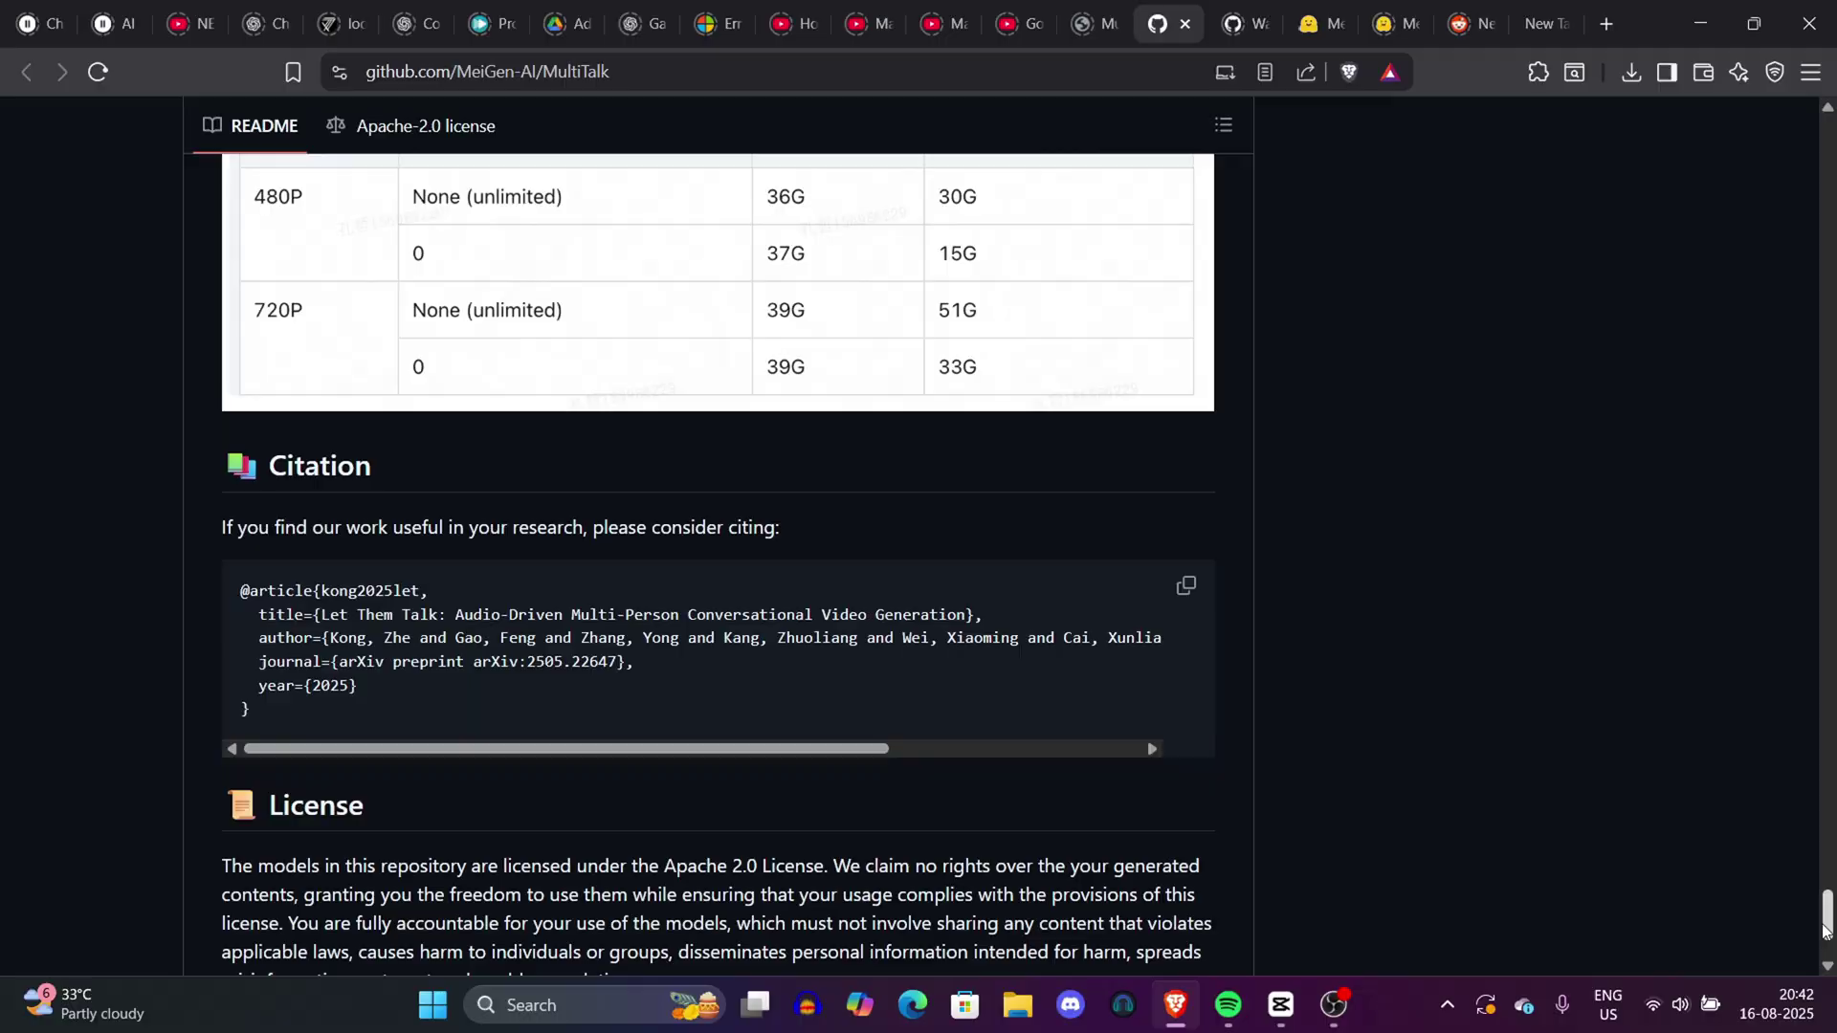
{"action": "left_click_drag", "start_coordinate": [1826, 962], "coordinate": [1808, 372]}
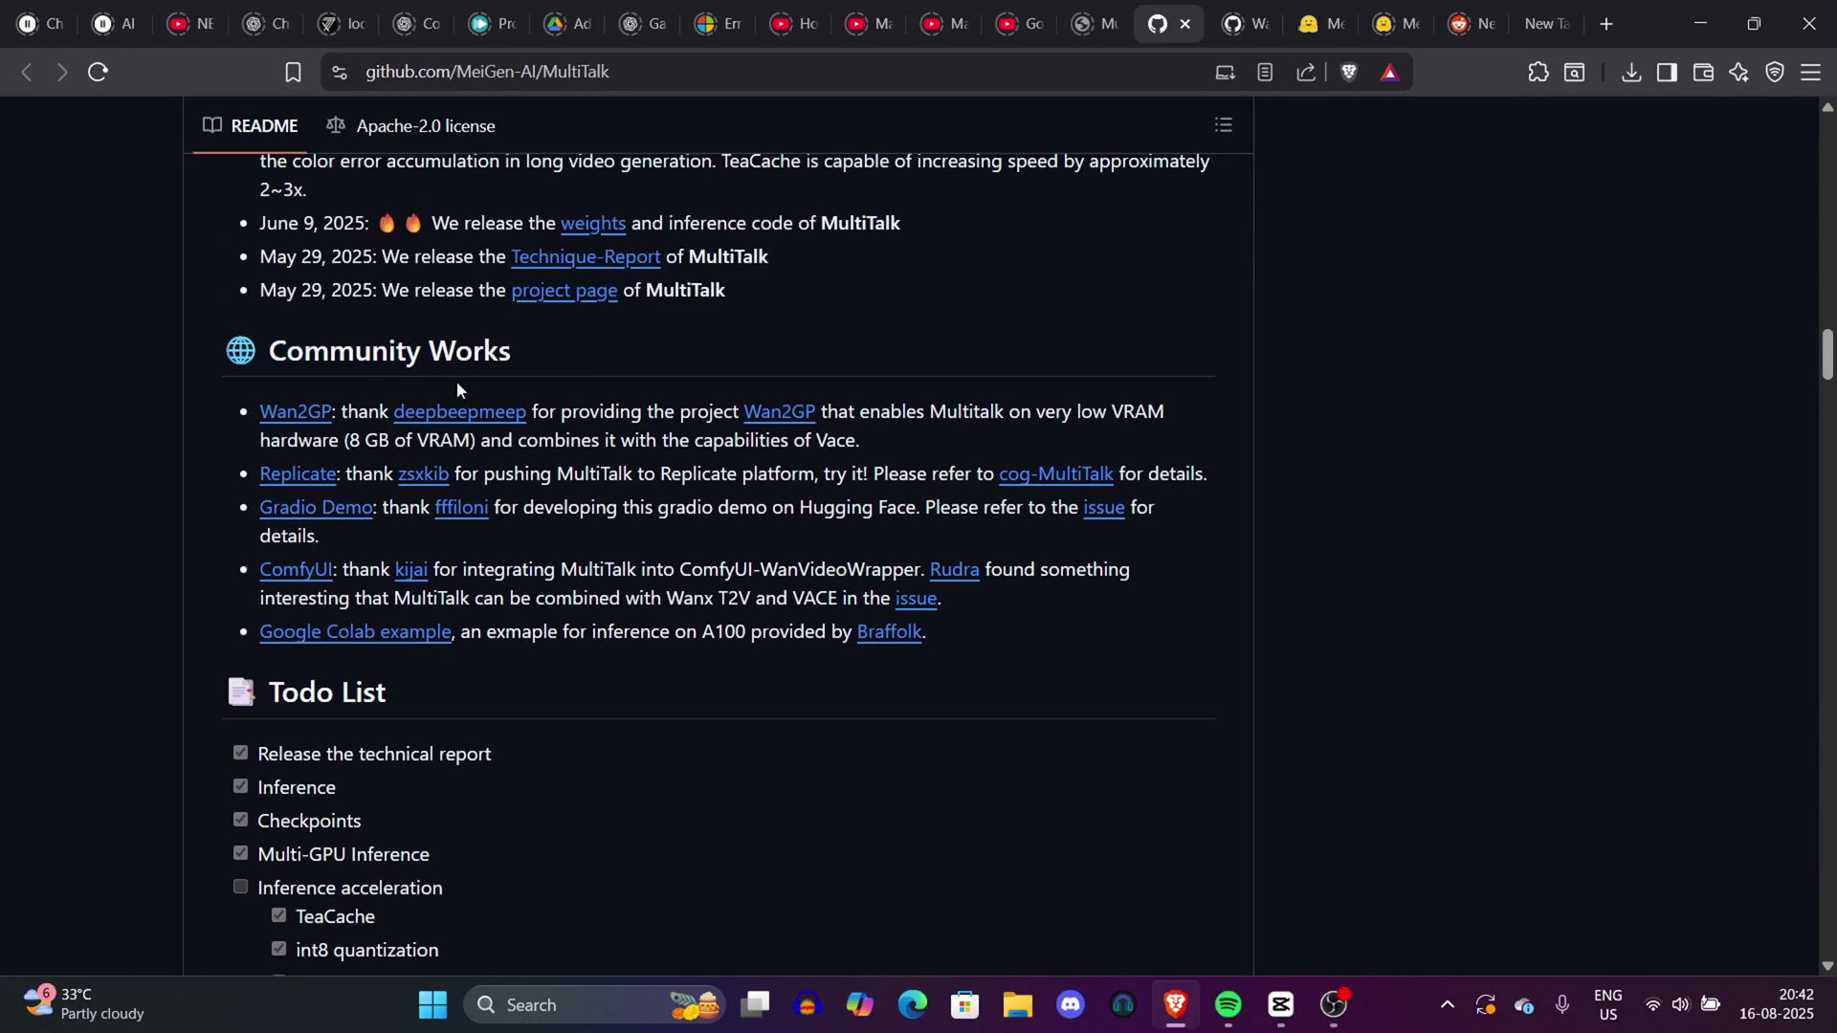
{"action": "left_click_drag", "start_coordinate": [255, 326], "coordinate": [993, 670]}
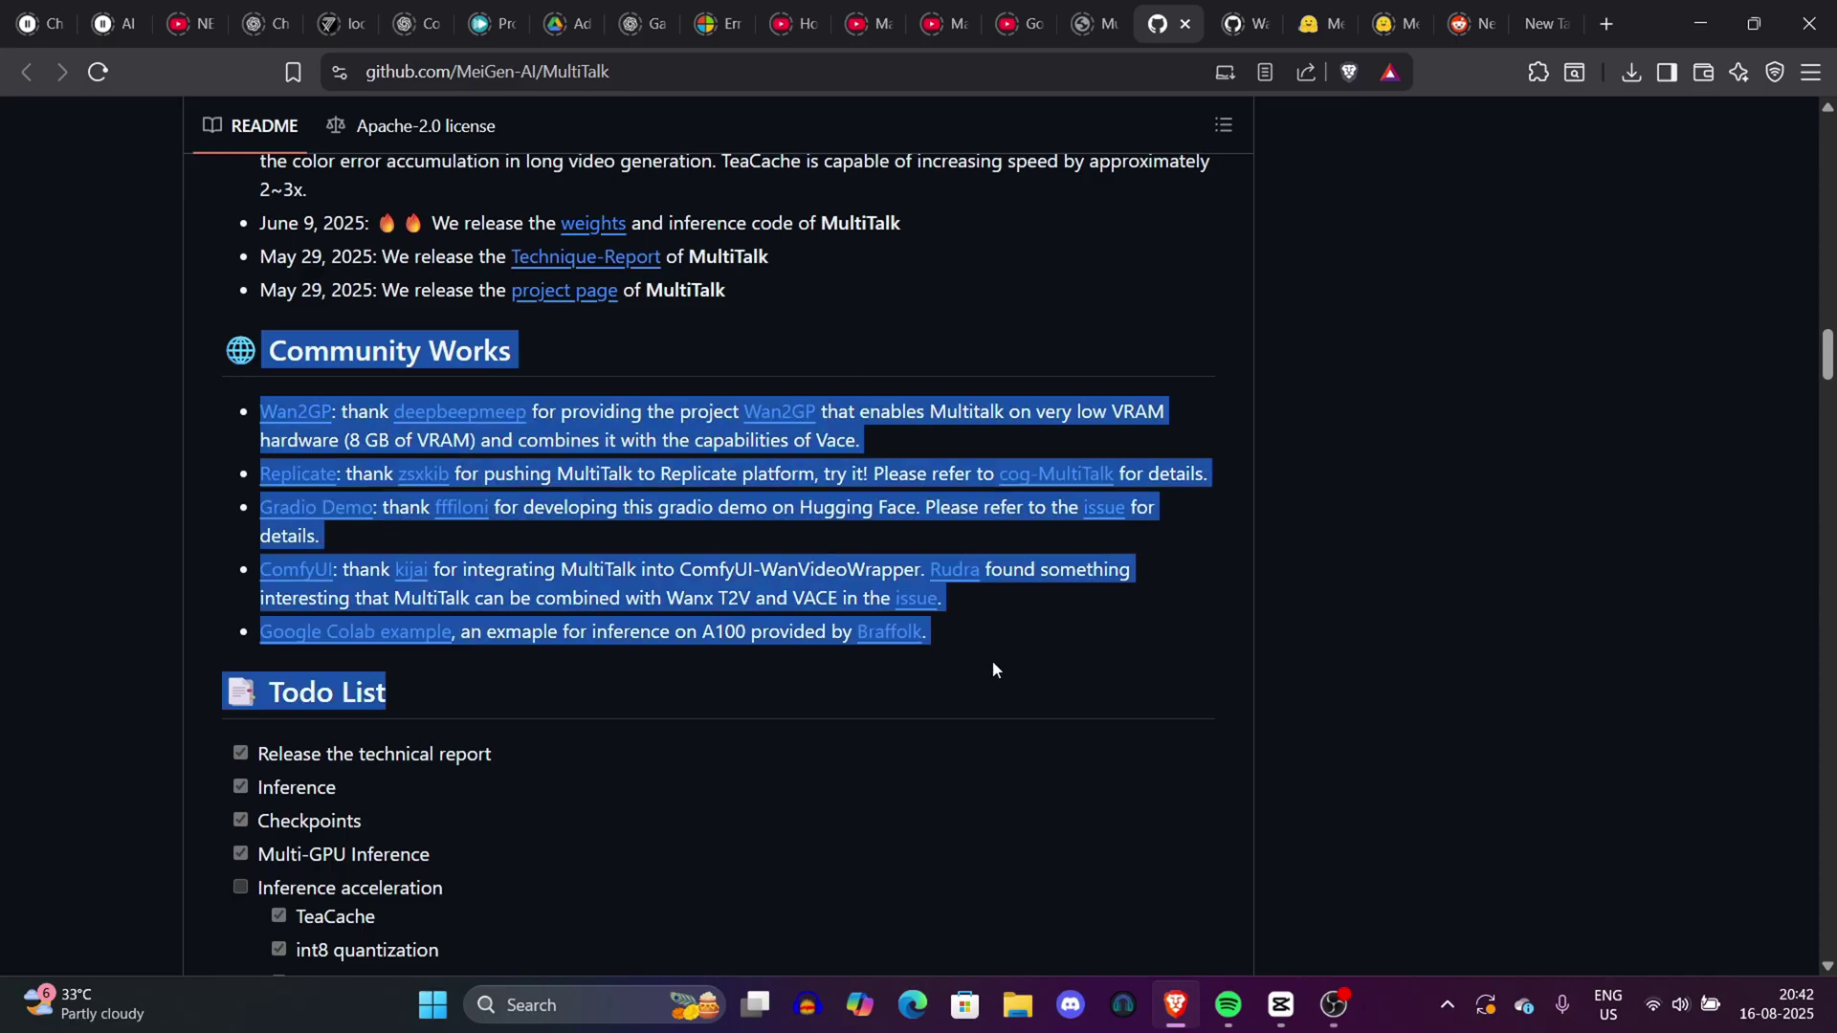
{"action": "left_click", "coordinate": [991, 660]}
{"action": "left_click_drag", "start_coordinate": [256, 410], "coordinate": [935, 439]}
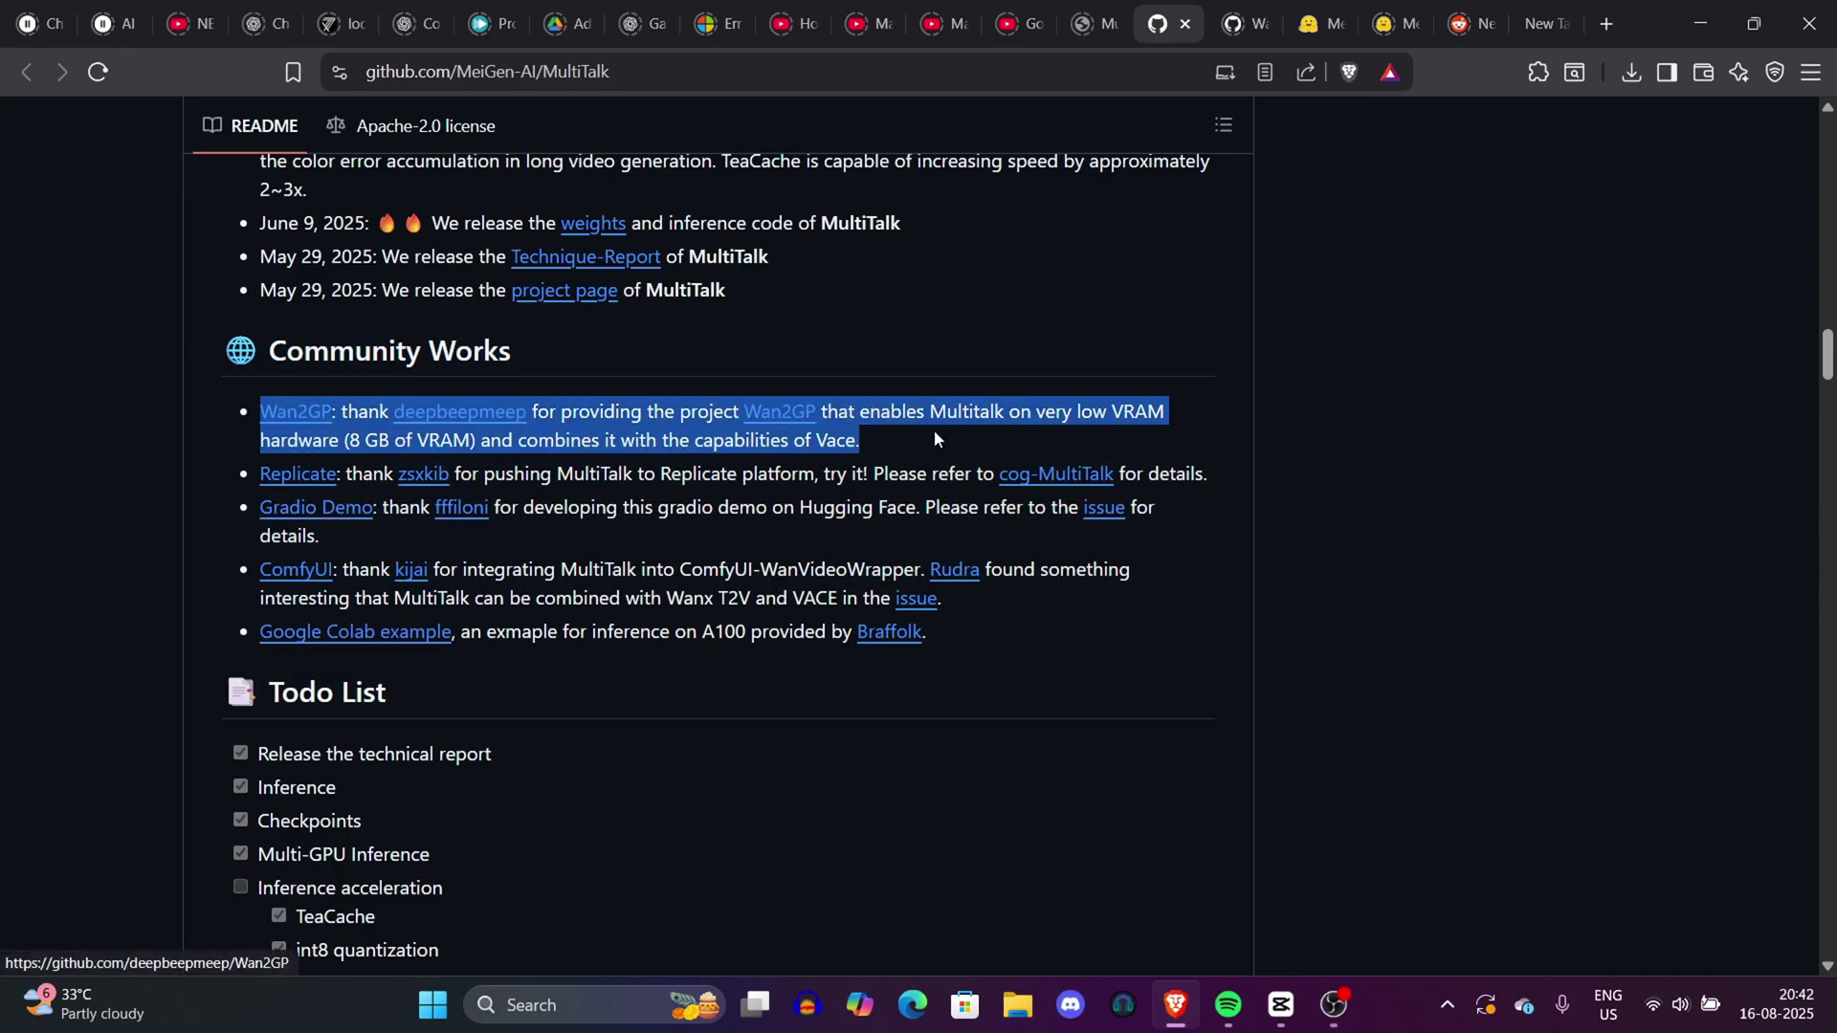
{"action": "left_click", "coordinate": [935, 440]}
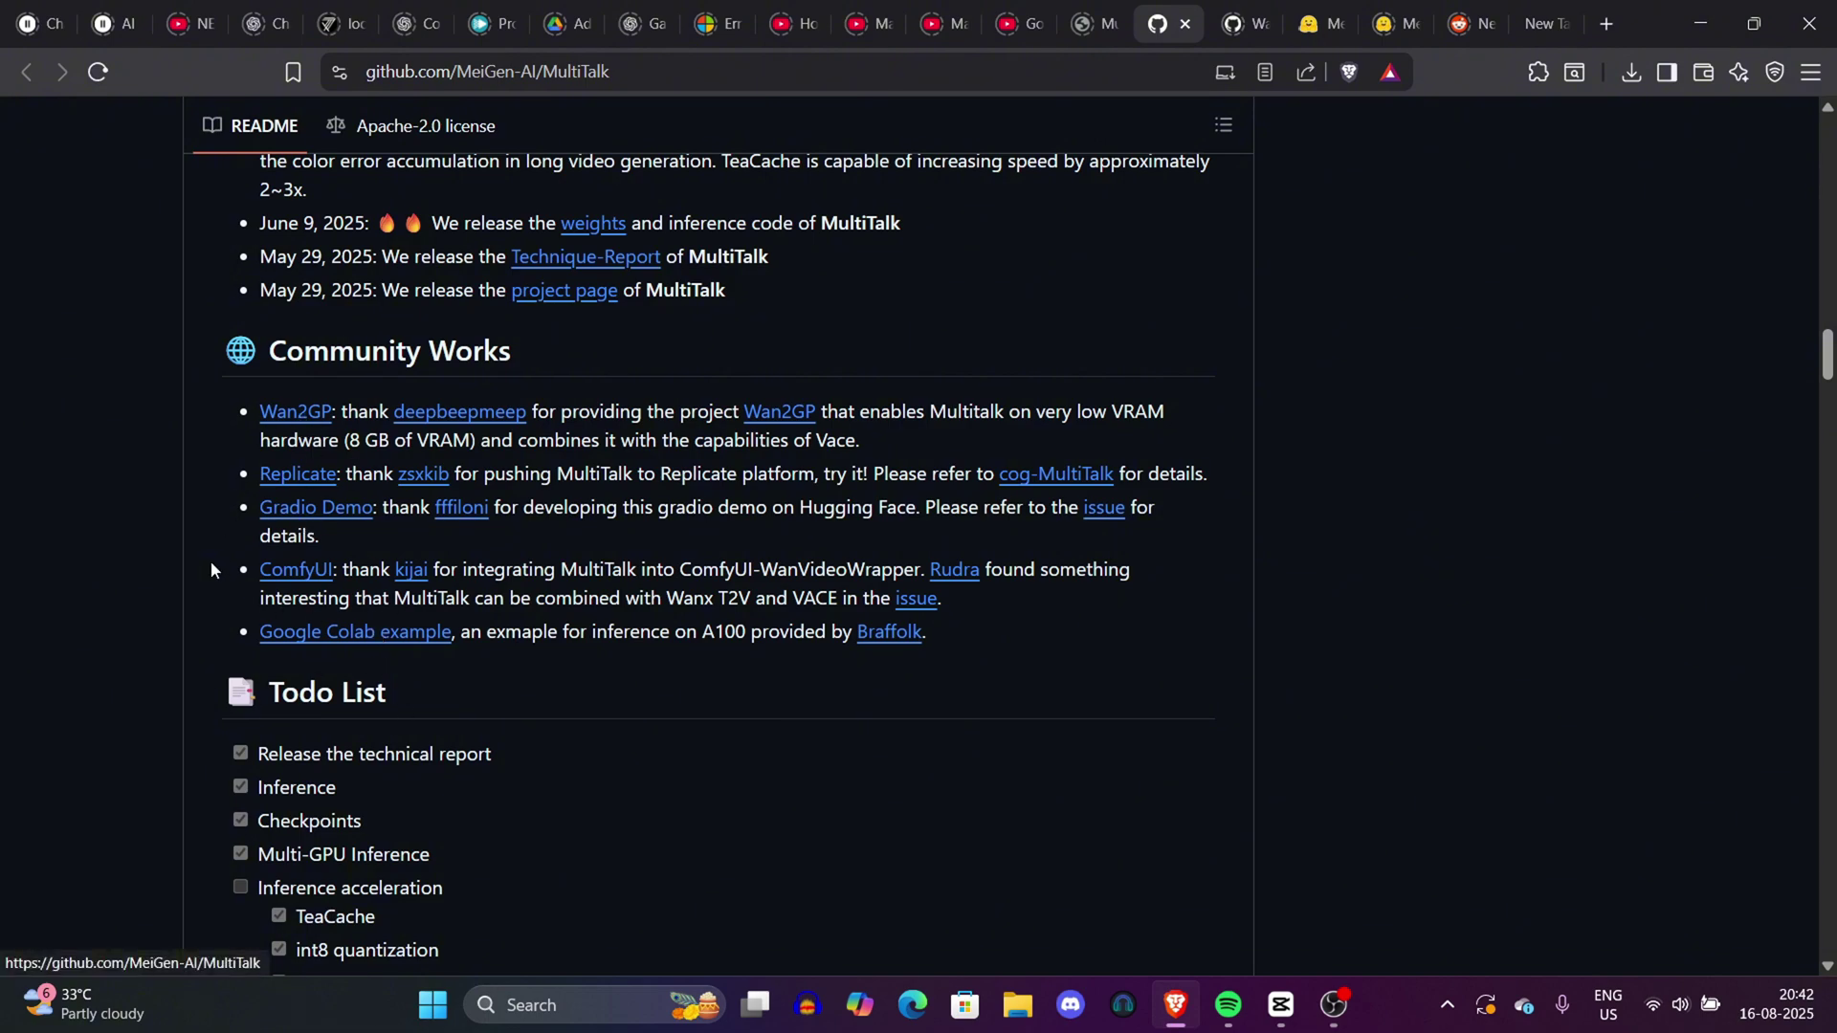
{"action": "left_click_drag", "start_coordinate": [210, 570], "coordinate": [954, 668]}
Highlight the installation guide's title and Requirements, including Python 3.10.9.
{"action": "left_click", "coordinate": [955, 668]}
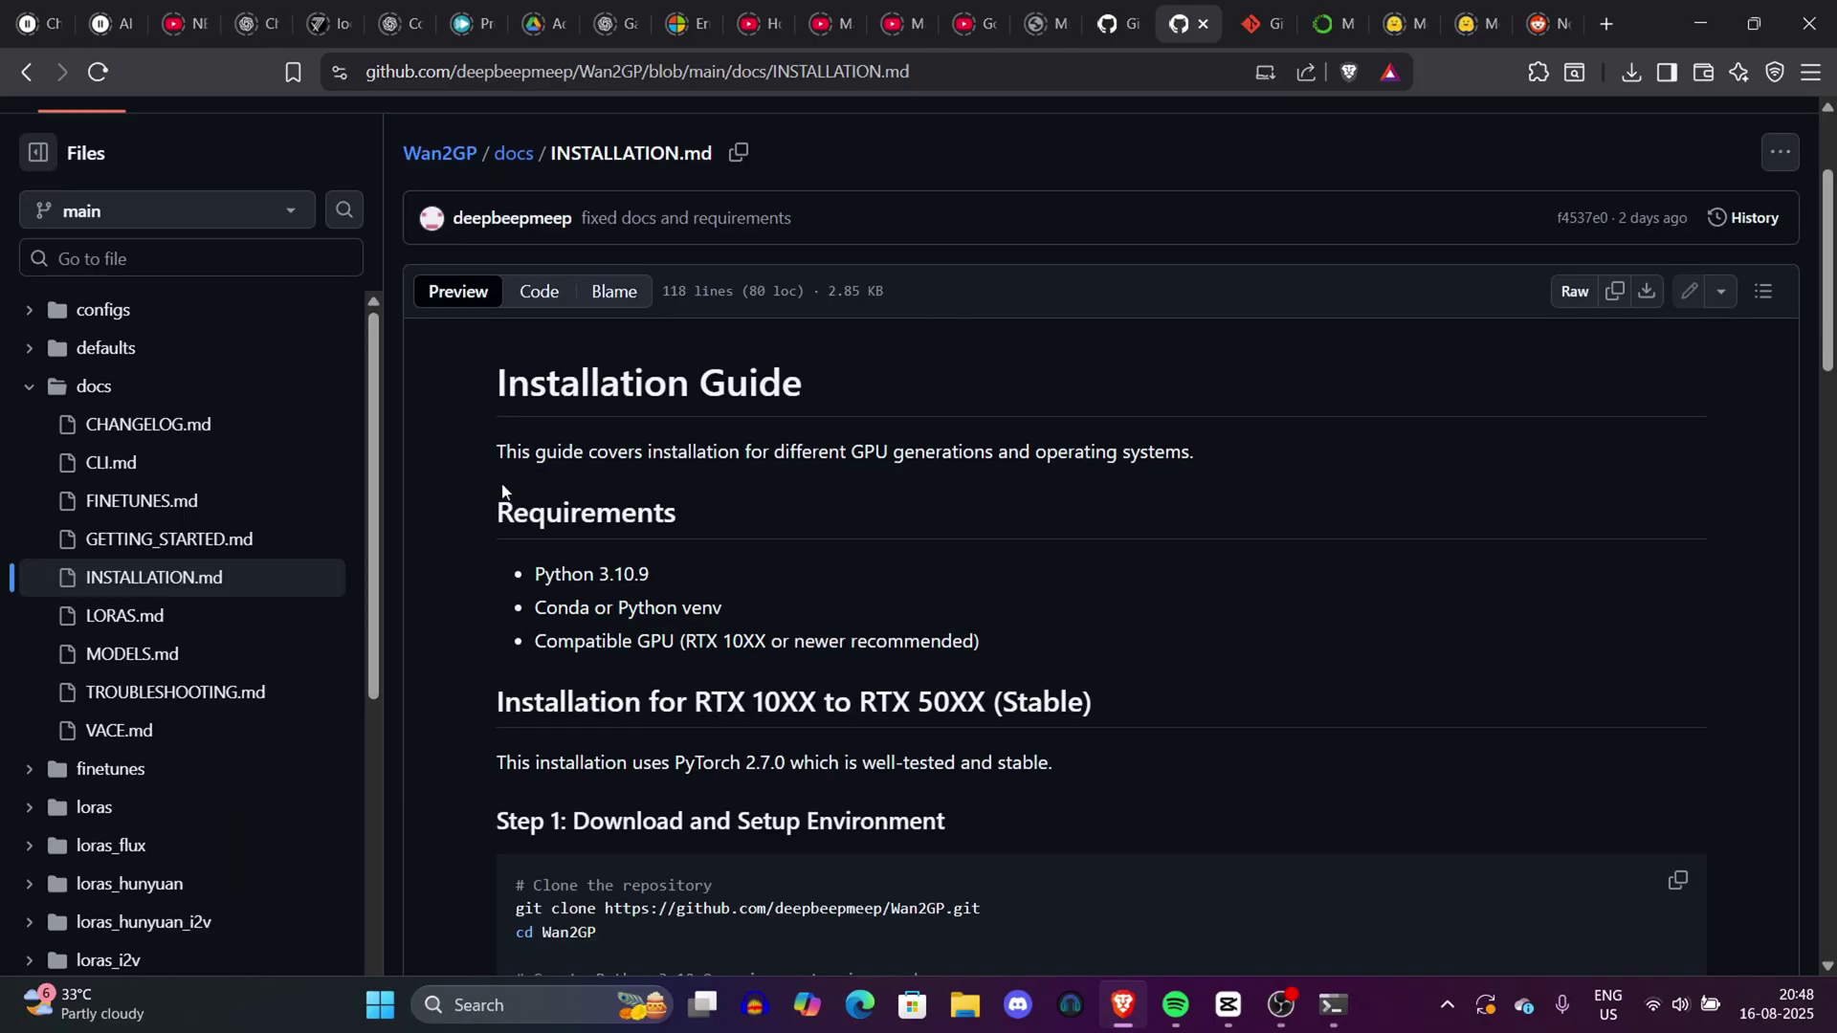
{"action": "left_click_drag", "start_coordinate": [493, 378], "coordinate": [1163, 537]}
{"action": "left_click", "coordinate": [1163, 538]}
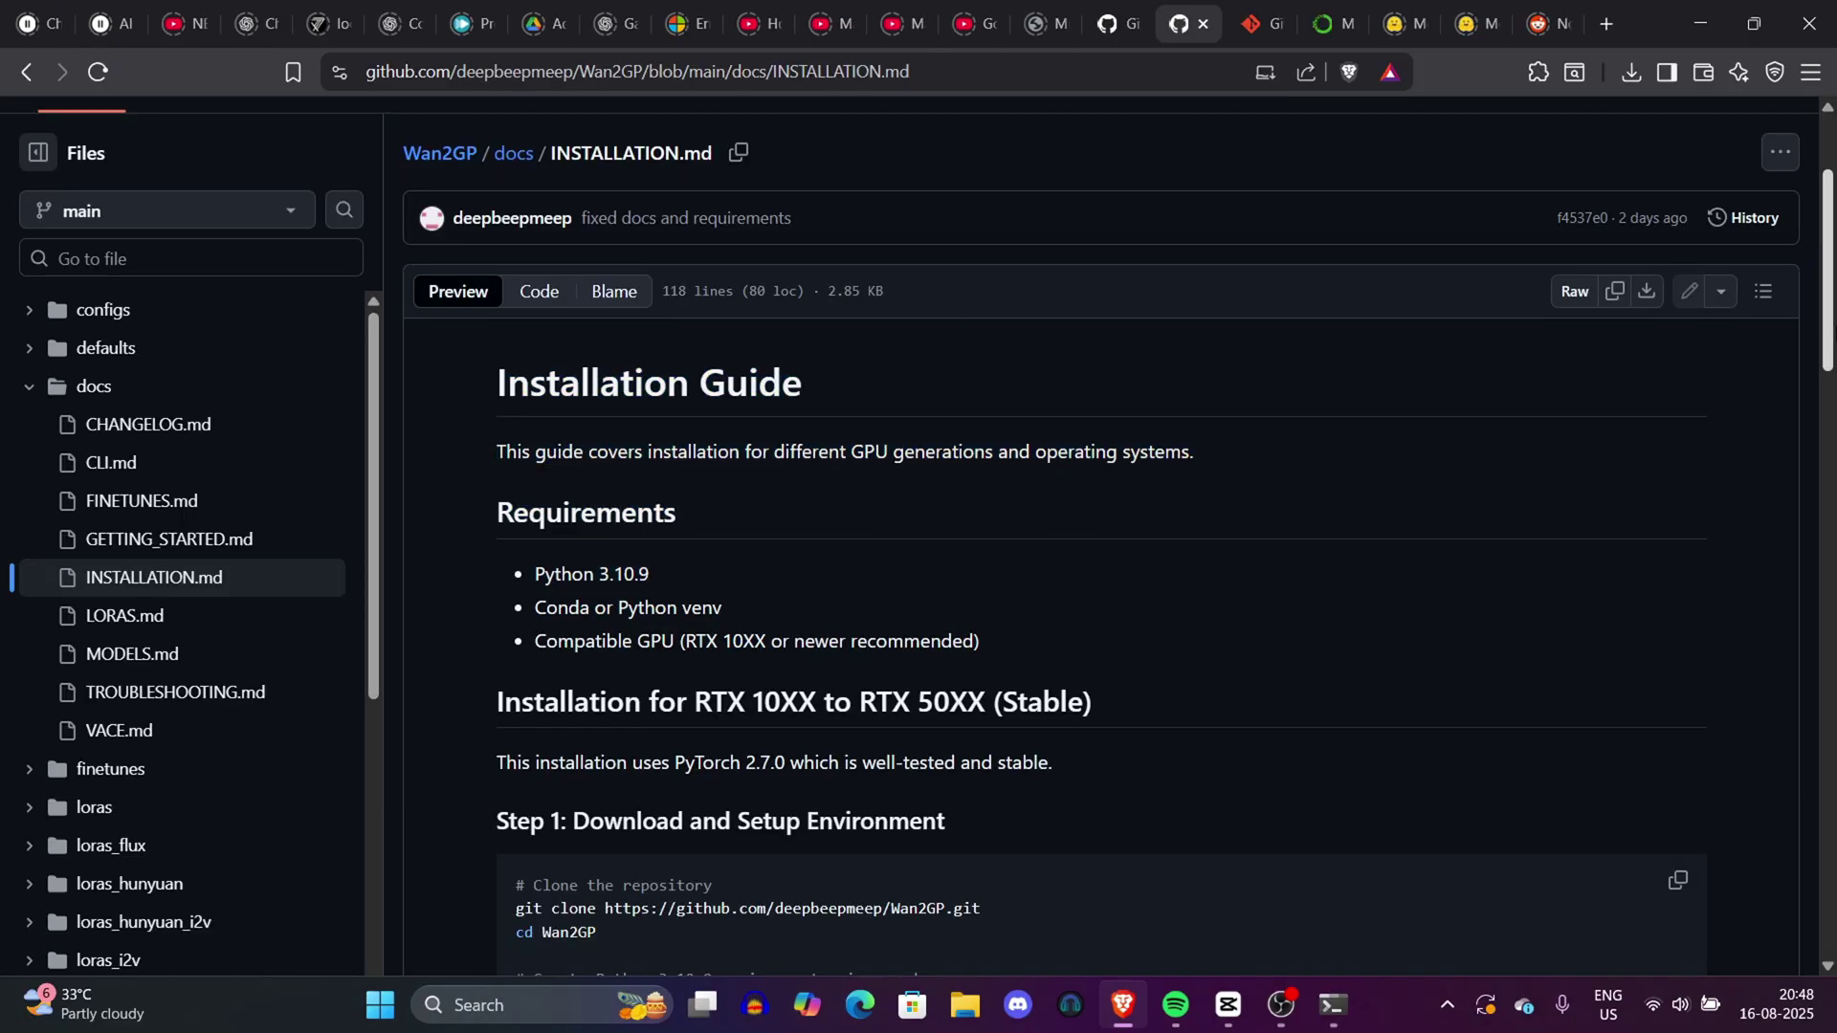
{"action": "left_click_drag", "start_coordinate": [1828, 175], "coordinate": [1830, 110]}
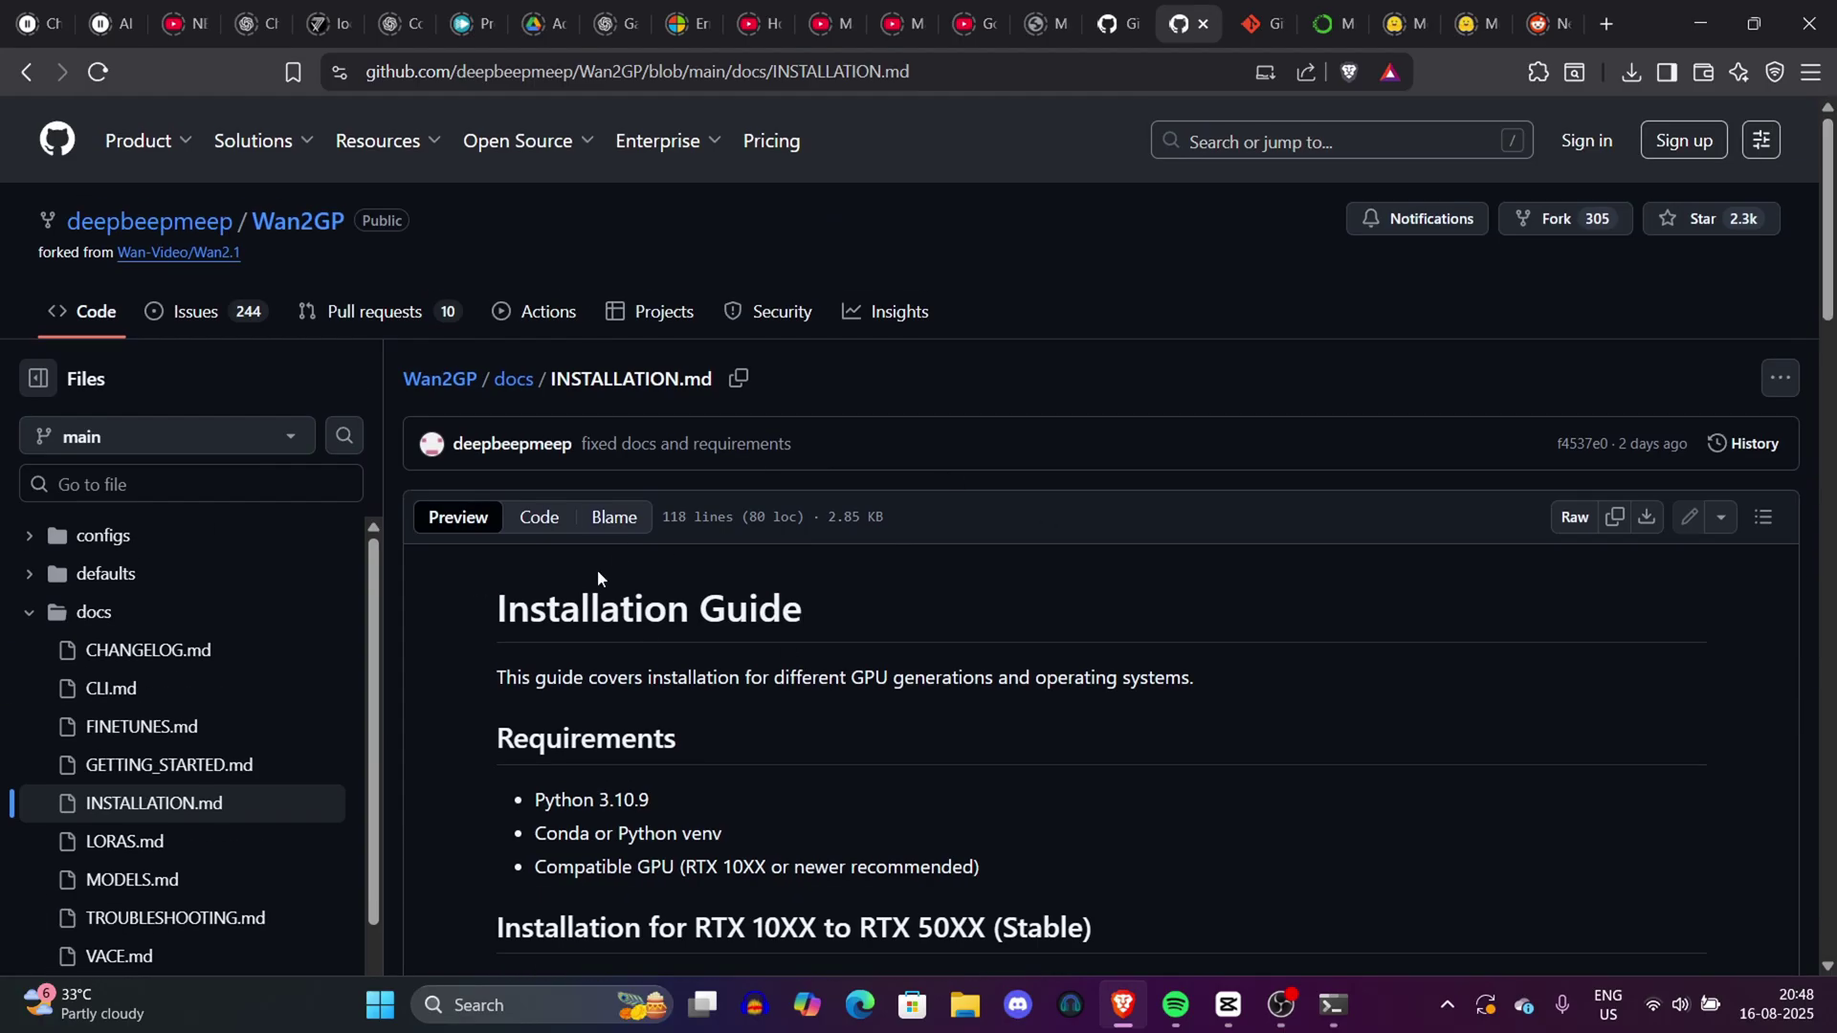
{"action": "left_click_drag", "start_coordinate": [483, 561], "coordinate": [1035, 755]}
{"action": "left_click", "coordinate": [1045, 756]}
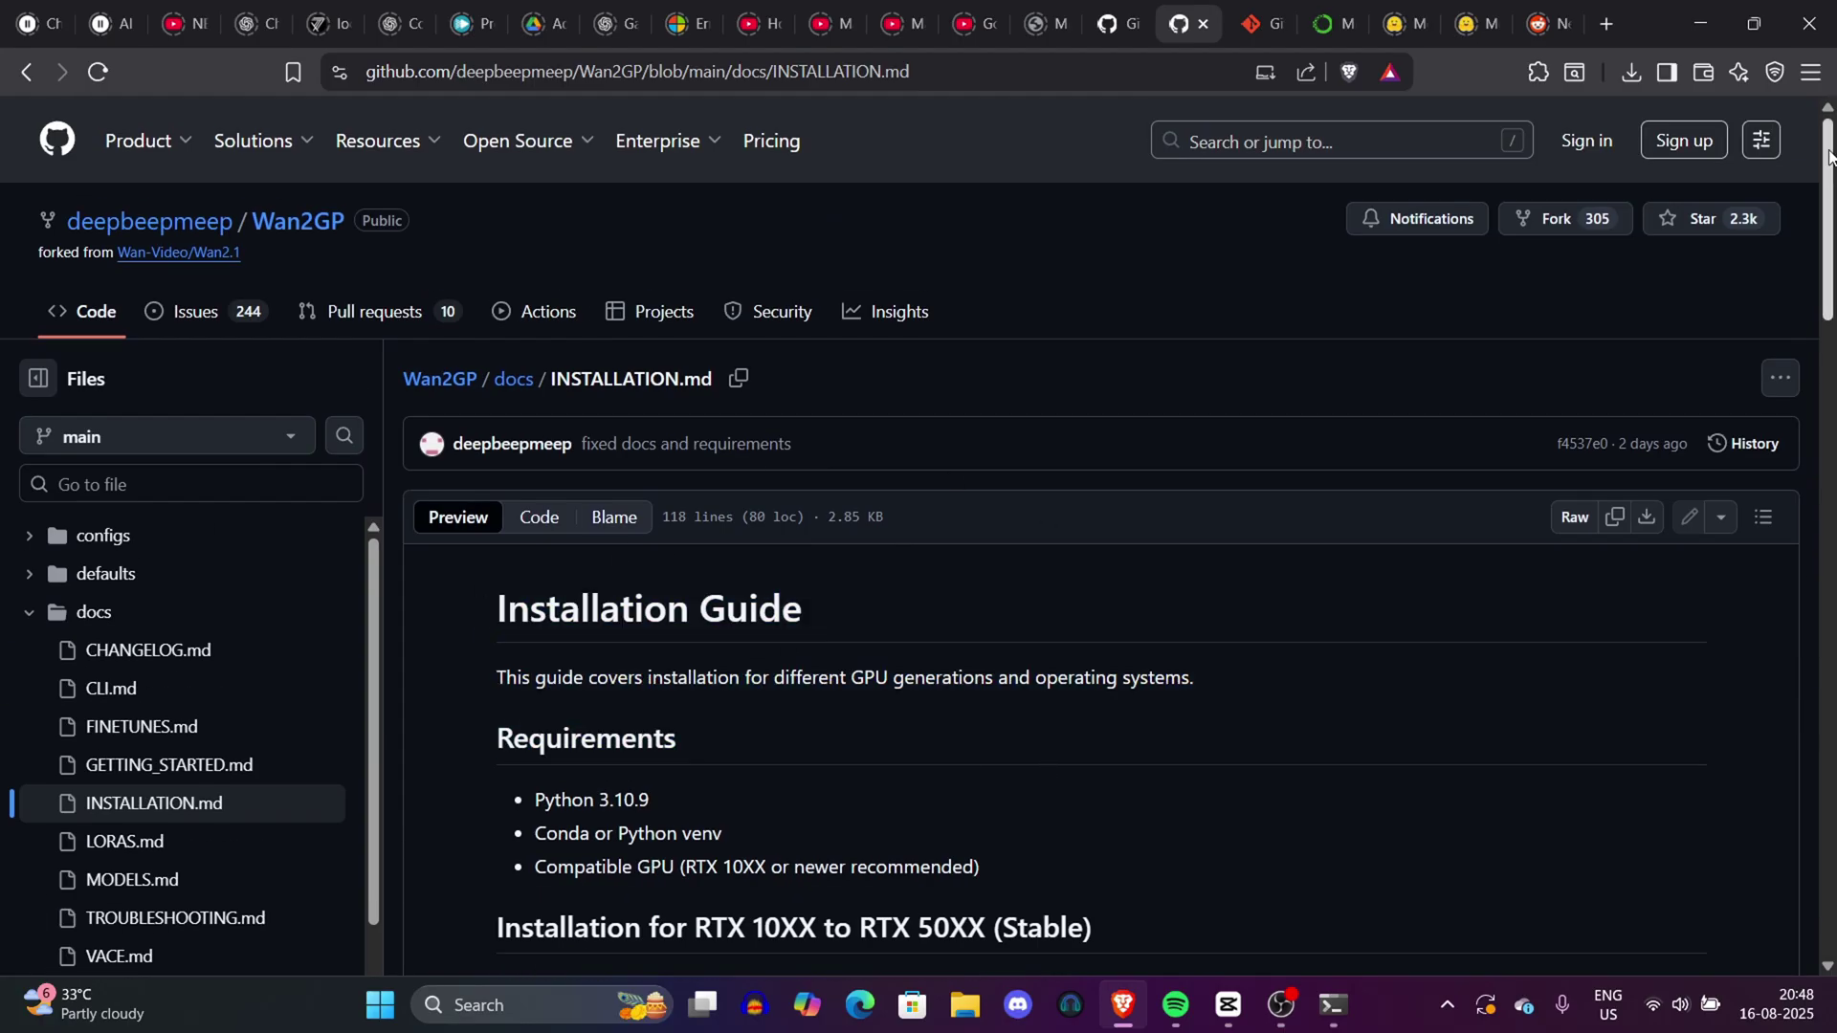
Scroll to Step 1 and select the git clone command line for copying.
{"action": "left_click_drag", "start_coordinate": [1831, 158], "coordinate": [1831, 240]}
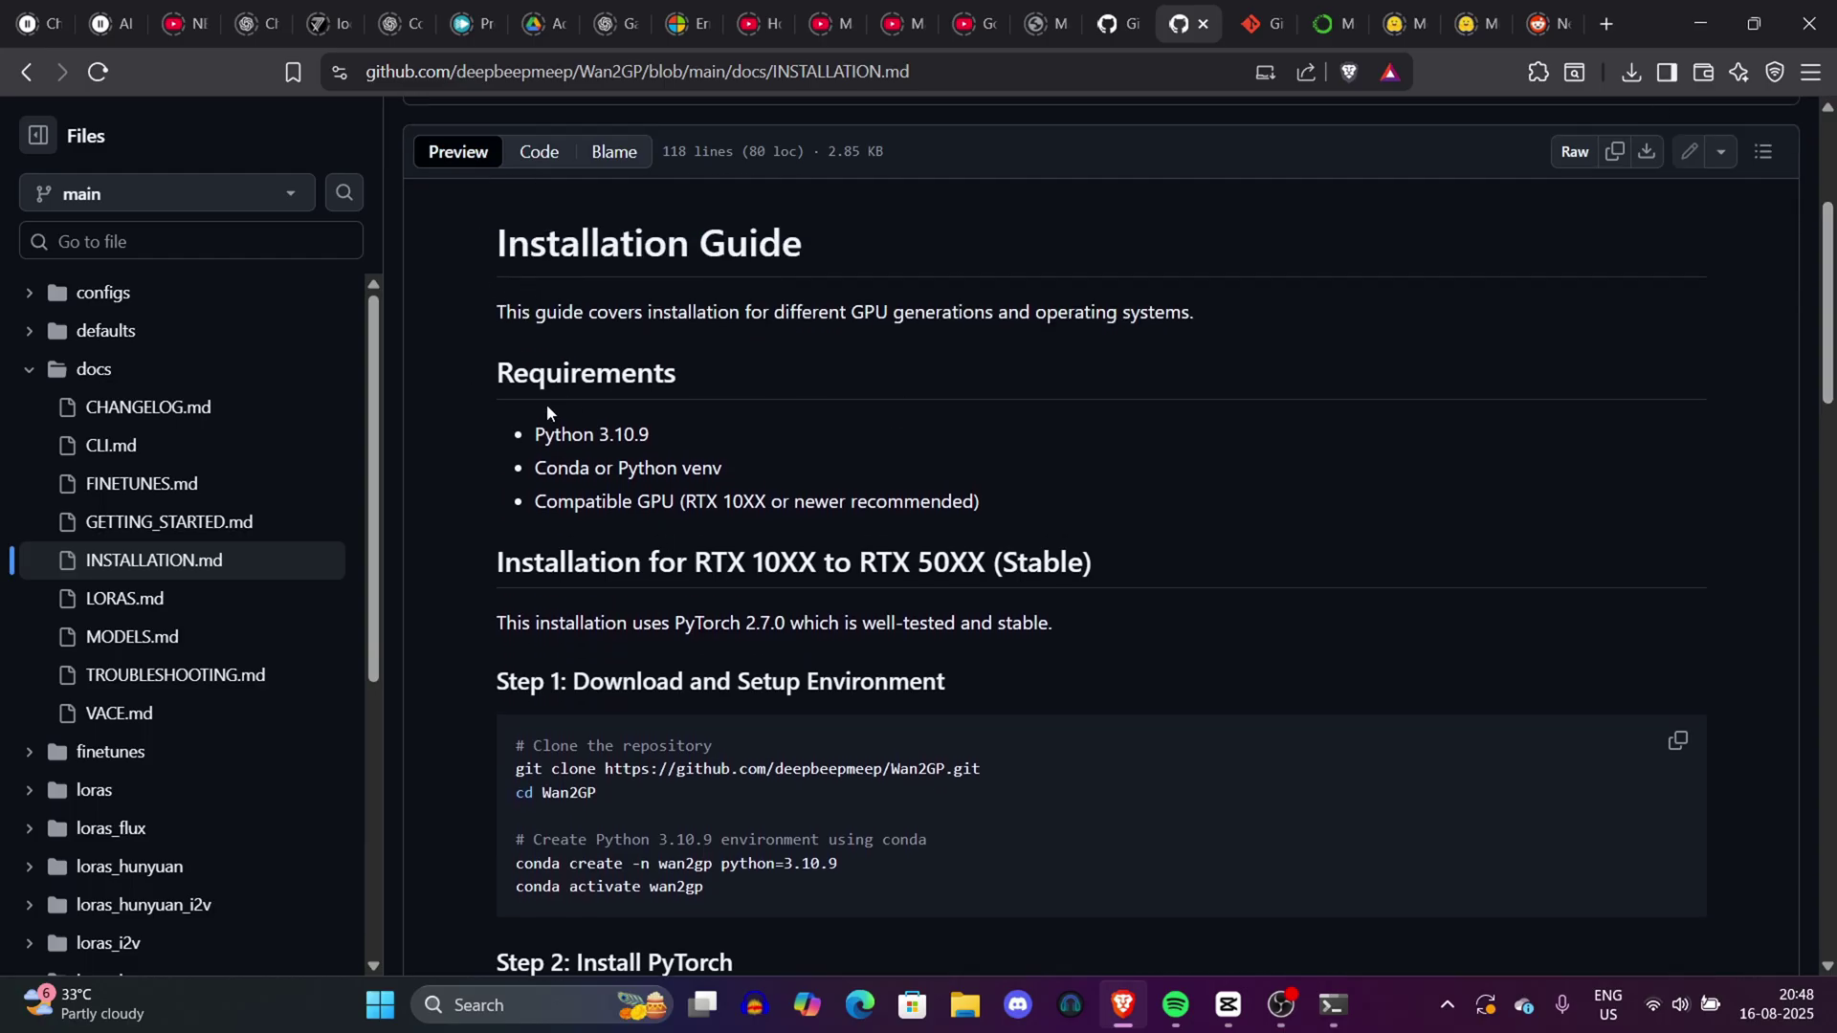
{"action": "left_click_drag", "start_coordinate": [547, 404], "coordinate": [1137, 480]}
{"action": "left_click", "coordinate": [1541, 335]}
{"action": "left_click_drag", "start_coordinate": [1831, 288], "coordinate": [1830, 357]}
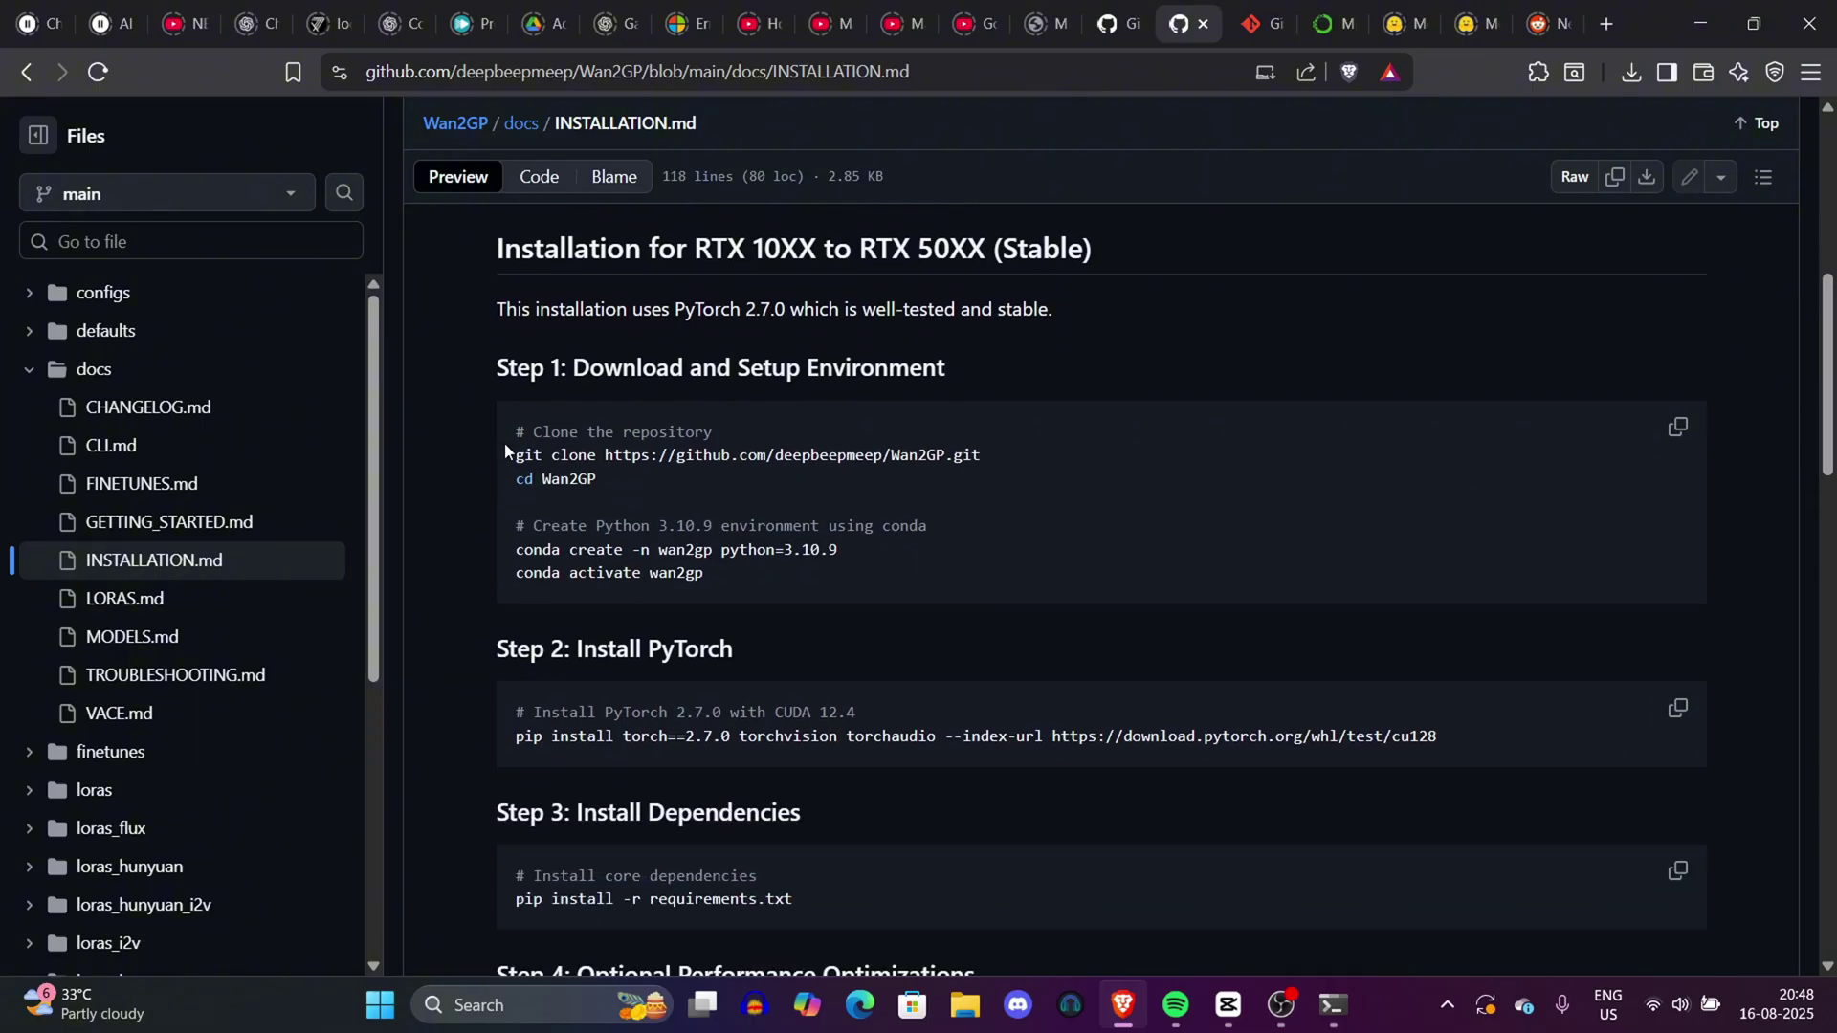
{"action": "left_click_drag", "start_coordinate": [506, 447], "coordinate": [1065, 439]}
{"action": "left_click", "coordinate": [484, 472]}
{"action": "mouse_move", "coordinate": [515, 460]}
{"action": "left_mouse_down"}
{"action": "mouse_move", "coordinate": [927, 467]}
{"action": "mouse_move", "coordinate": [989, 446]}
{"action": "left_mouse_up"}
{"action": "key", "text": "ctrl+c"}
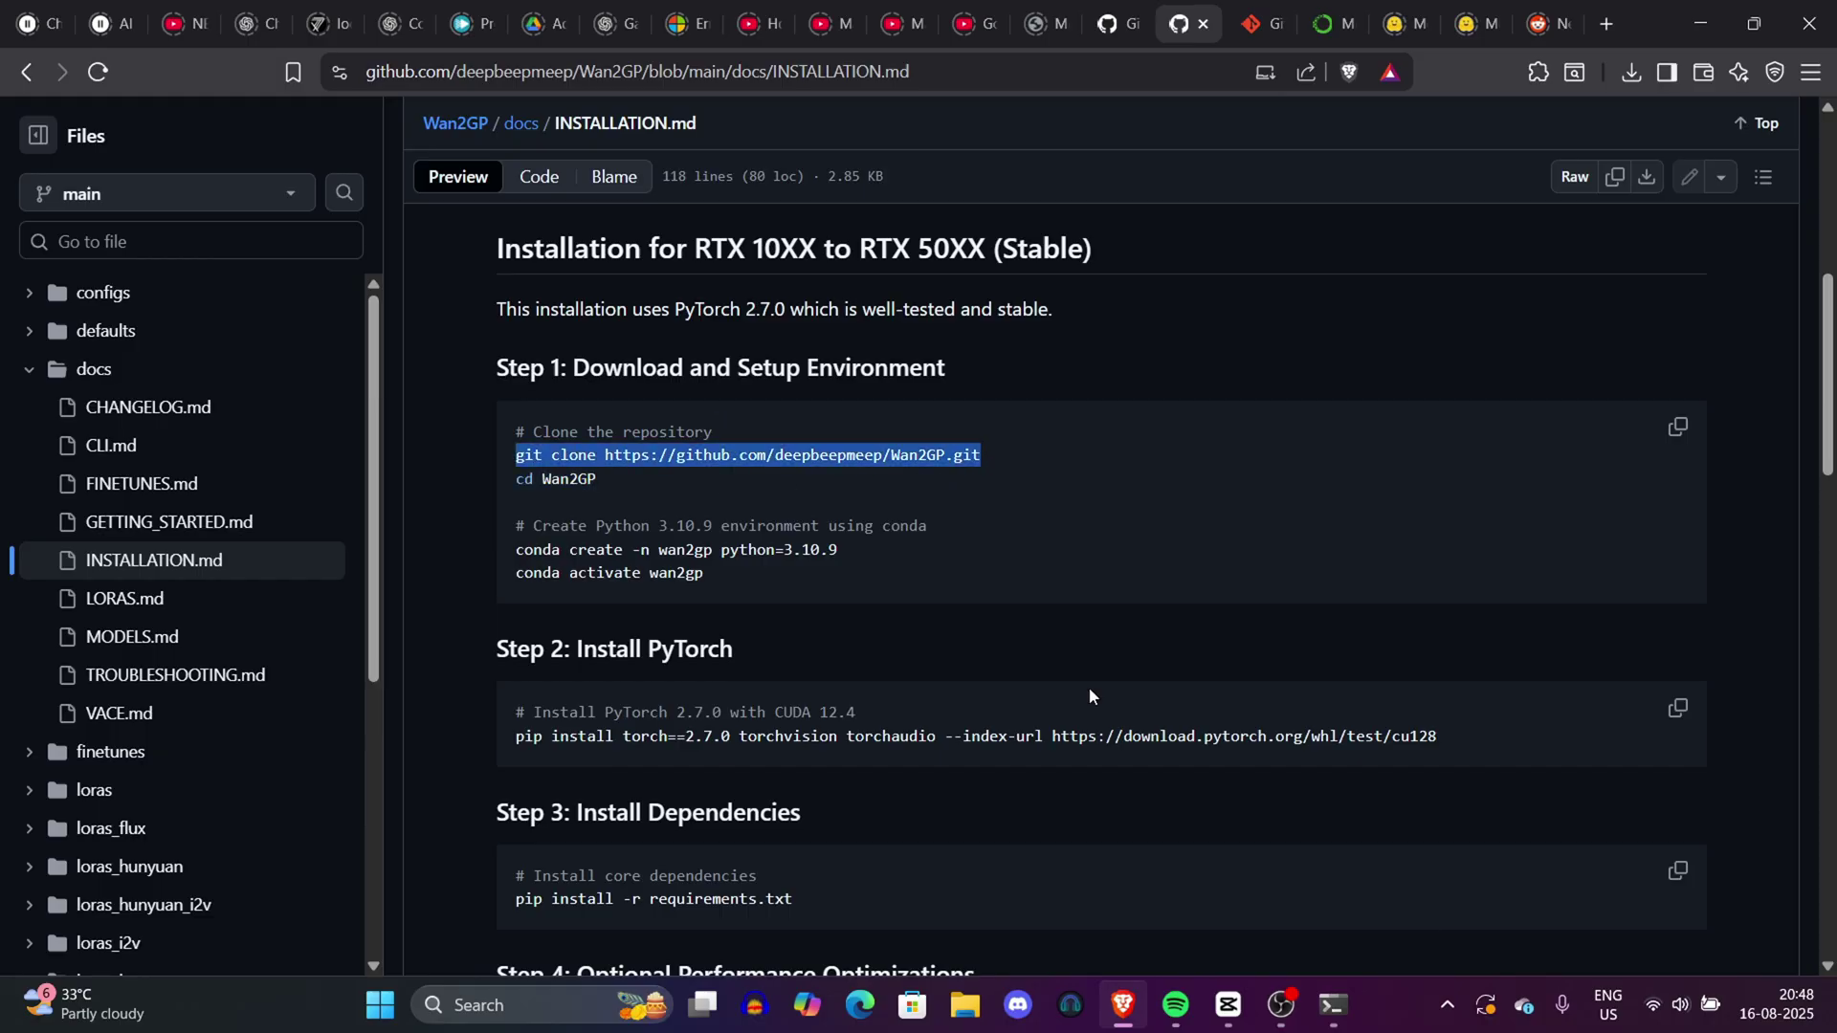
Paste the Wan2GP git clone command into Command Prompt and return to the browser.
{"action": "left_click", "coordinate": [1333, 1005]}
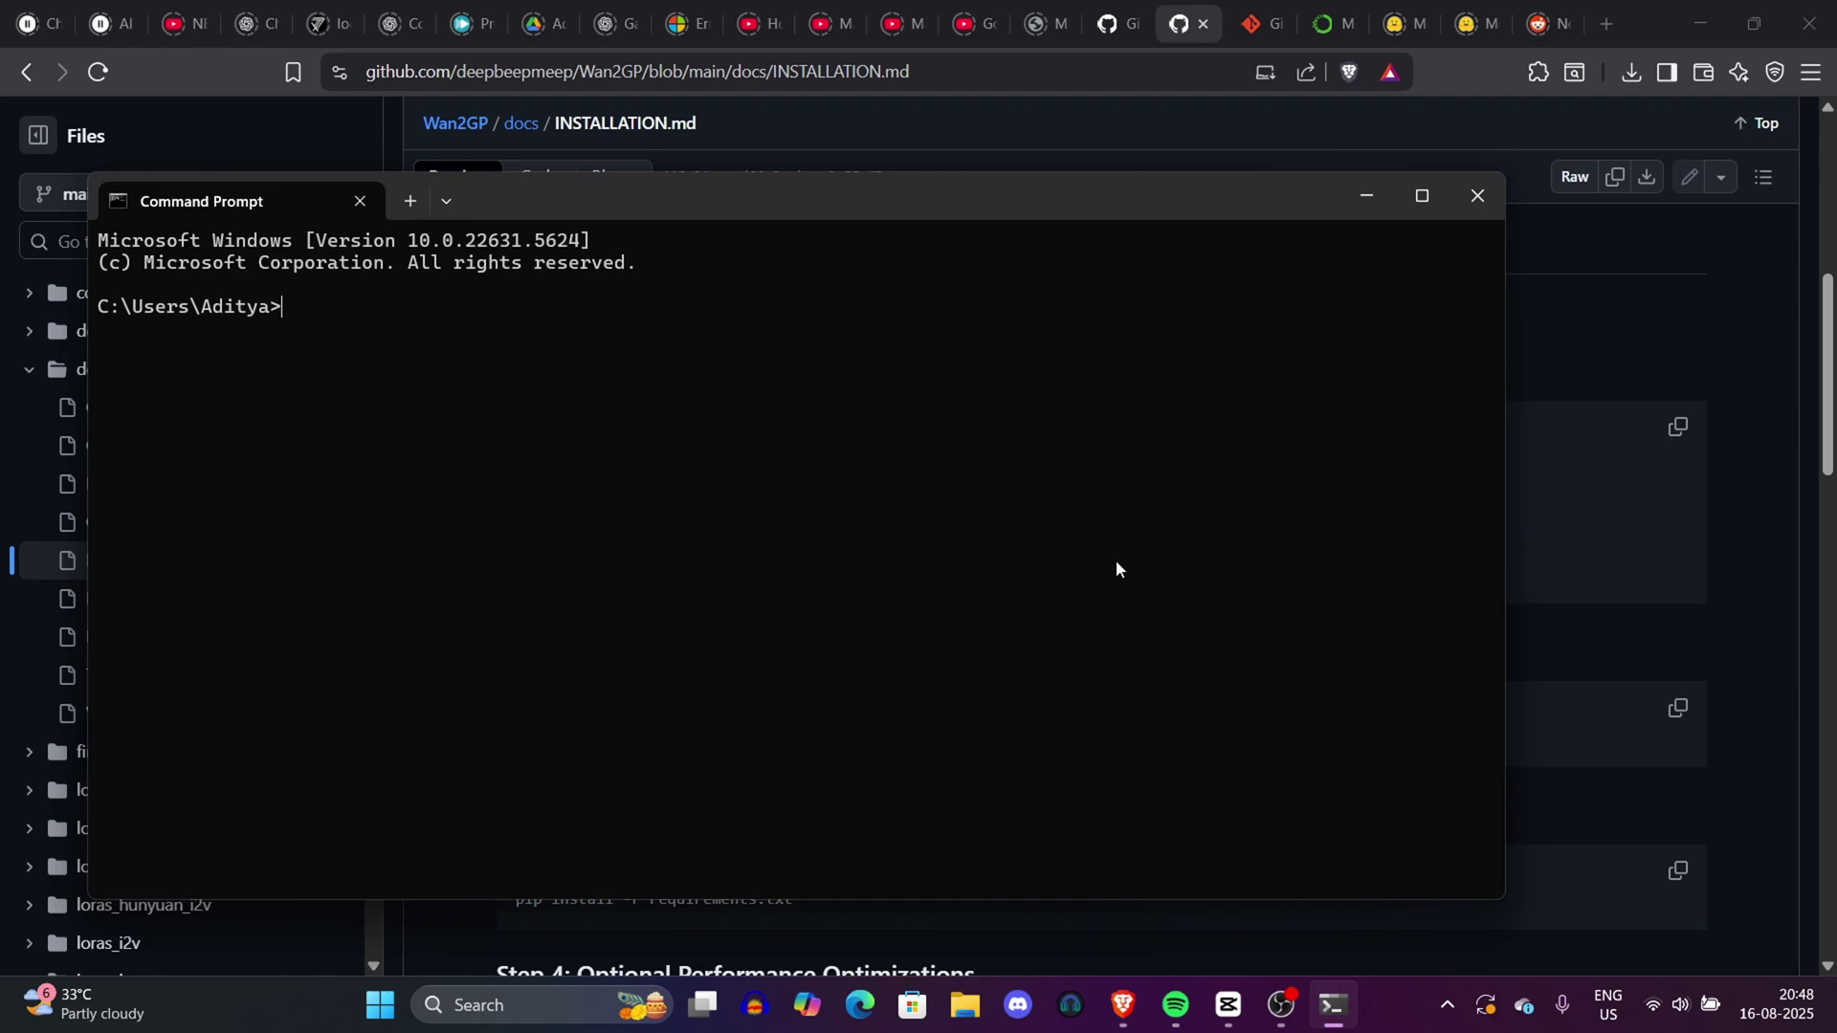
{"action": "key", "text": "ctrl+v"}
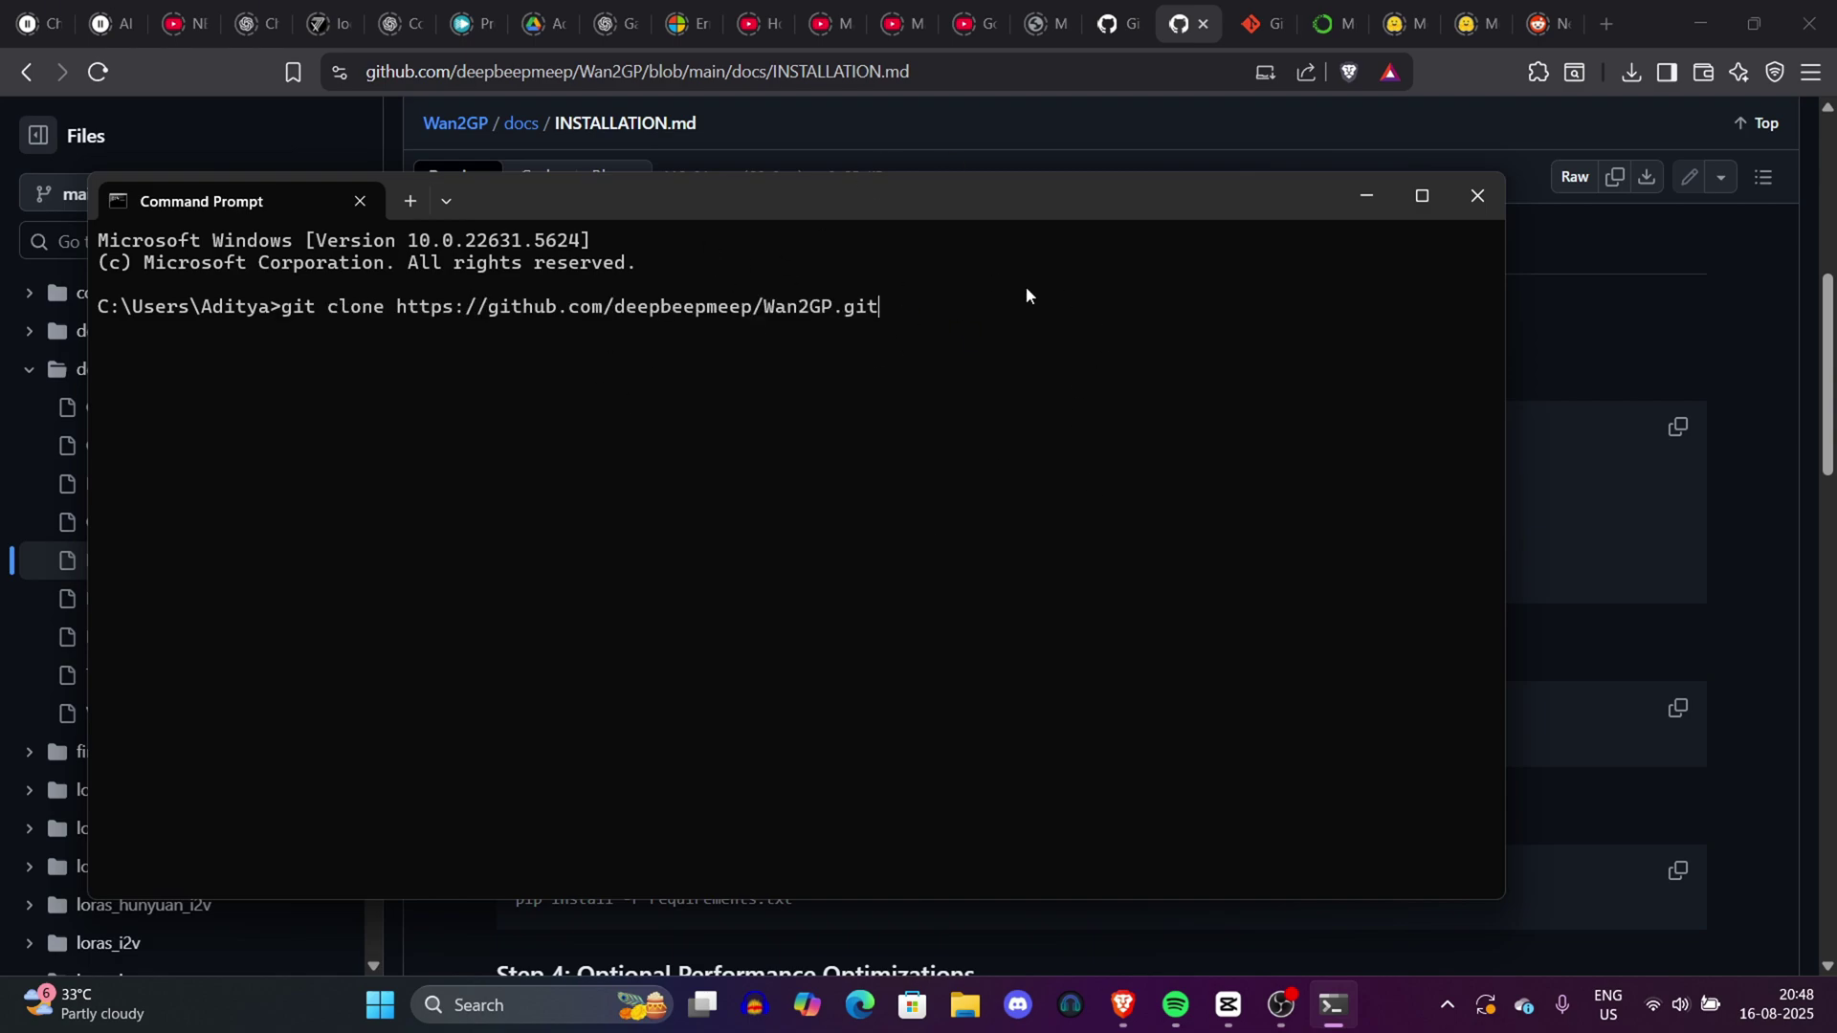
{"action": "left_click", "coordinate": [1560, 239]}
Switch to git-scm.com and open the Git for Windows download page with the 2.50.1 installer.
{"action": "key", "text": "ctrl+Tab"}
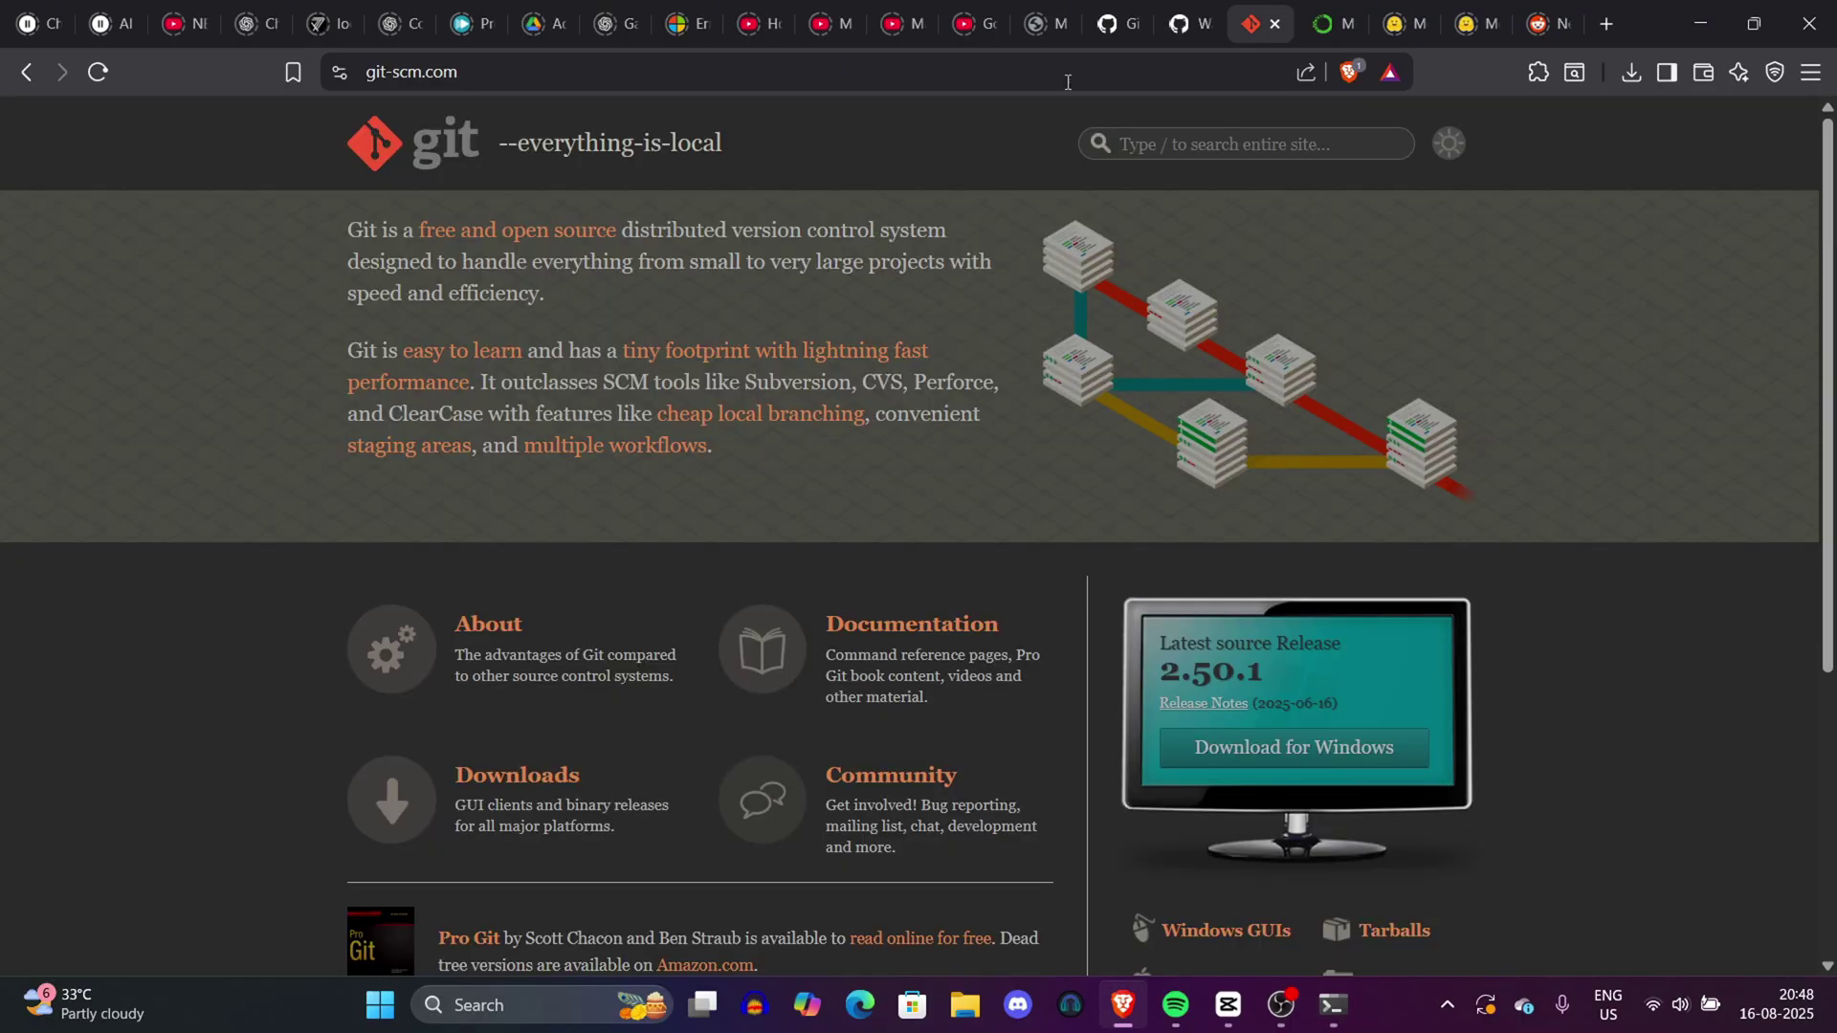
{"action": "scroll", "coordinate": [800, 222], "scroll_direction": "down", "scroll_amount": 4}
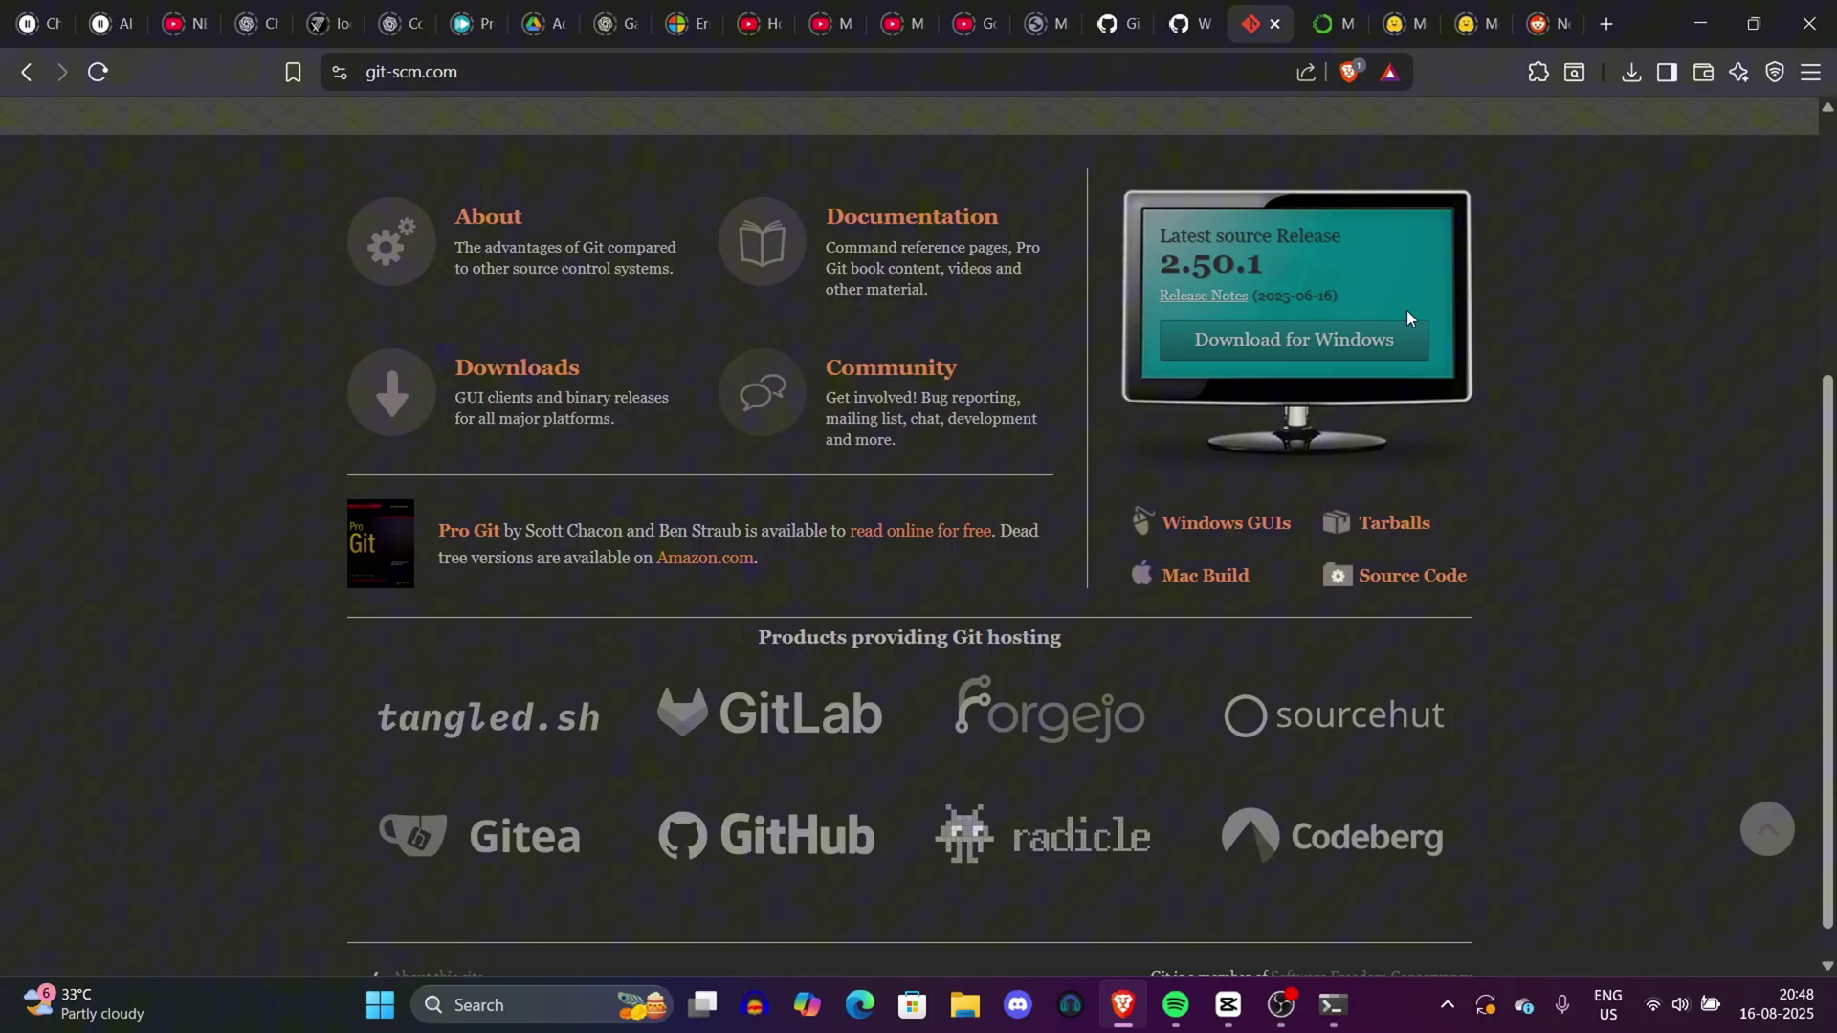
{"action": "left_click", "coordinate": [1395, 343]}
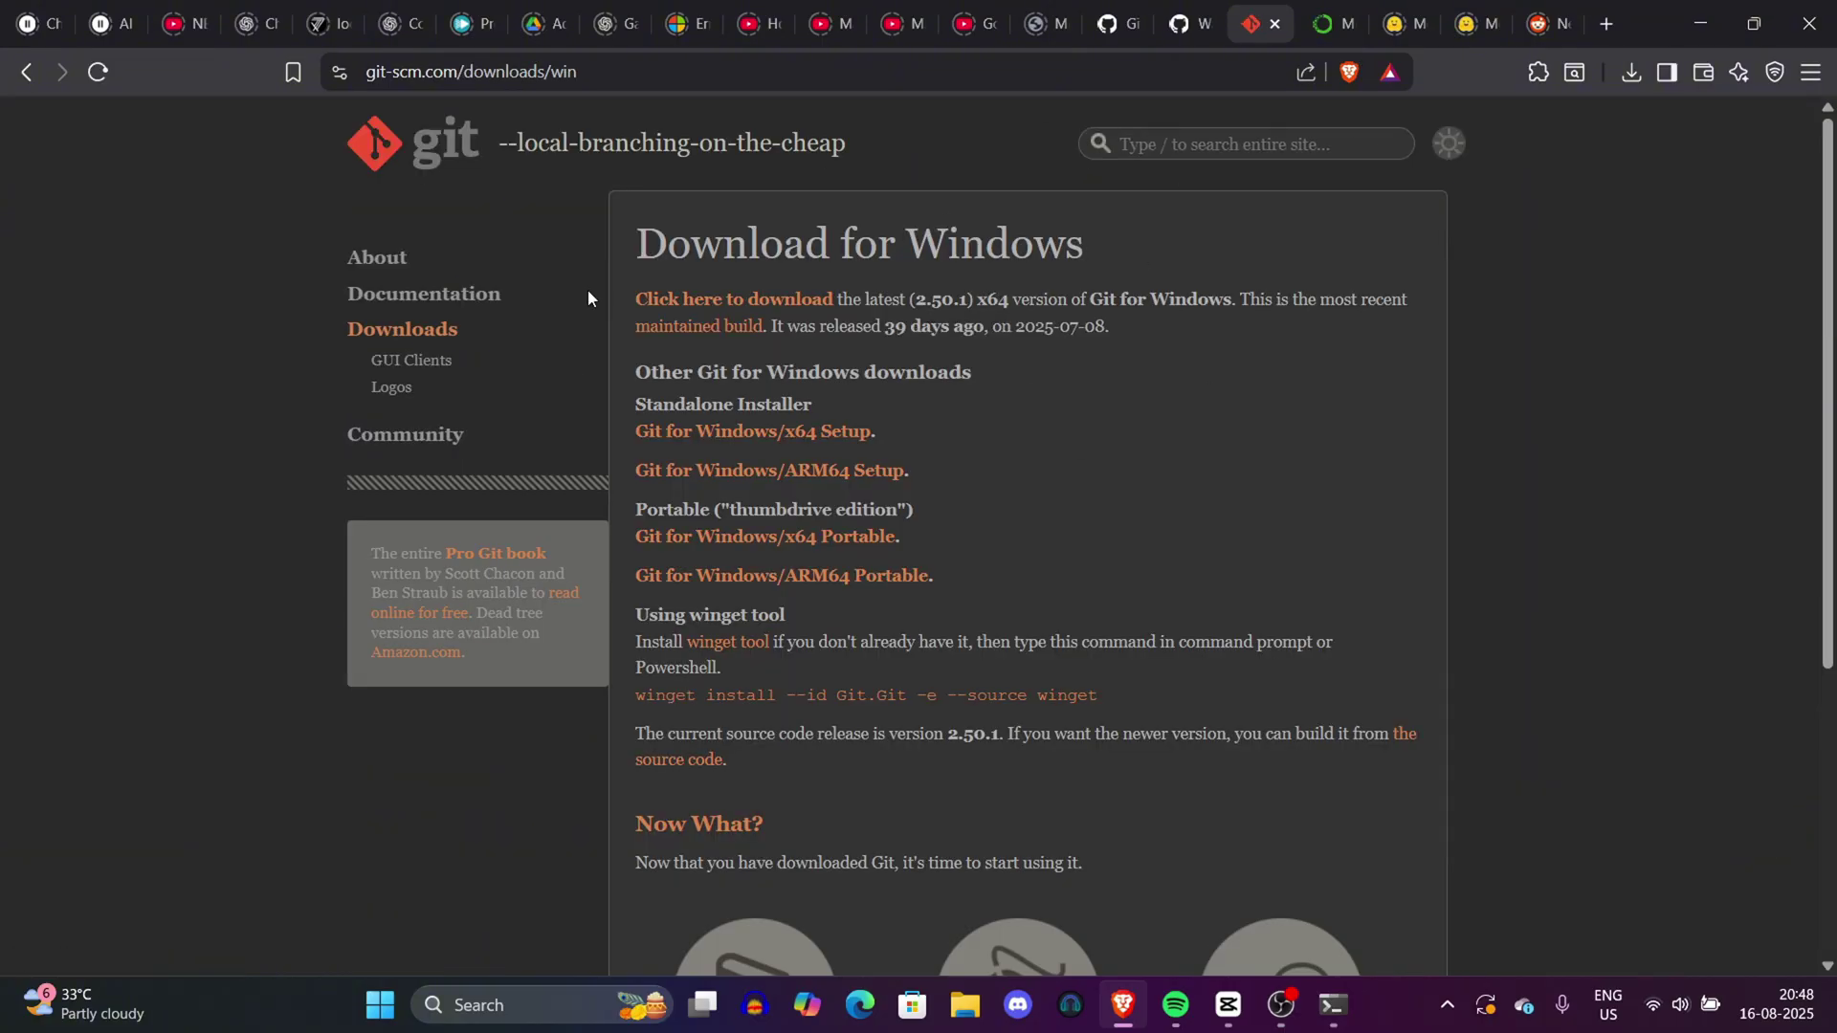
{"action": "left_click_drag", "start_coordinate": [583, 258], "coordinate": [1152, 262]}
{"action": "left_click", "coordinate": [1152, 263]}
{"action": "scroll", "coordinate": [1828, 383], "scroll_direction": "down", "scroll_amount": 5}
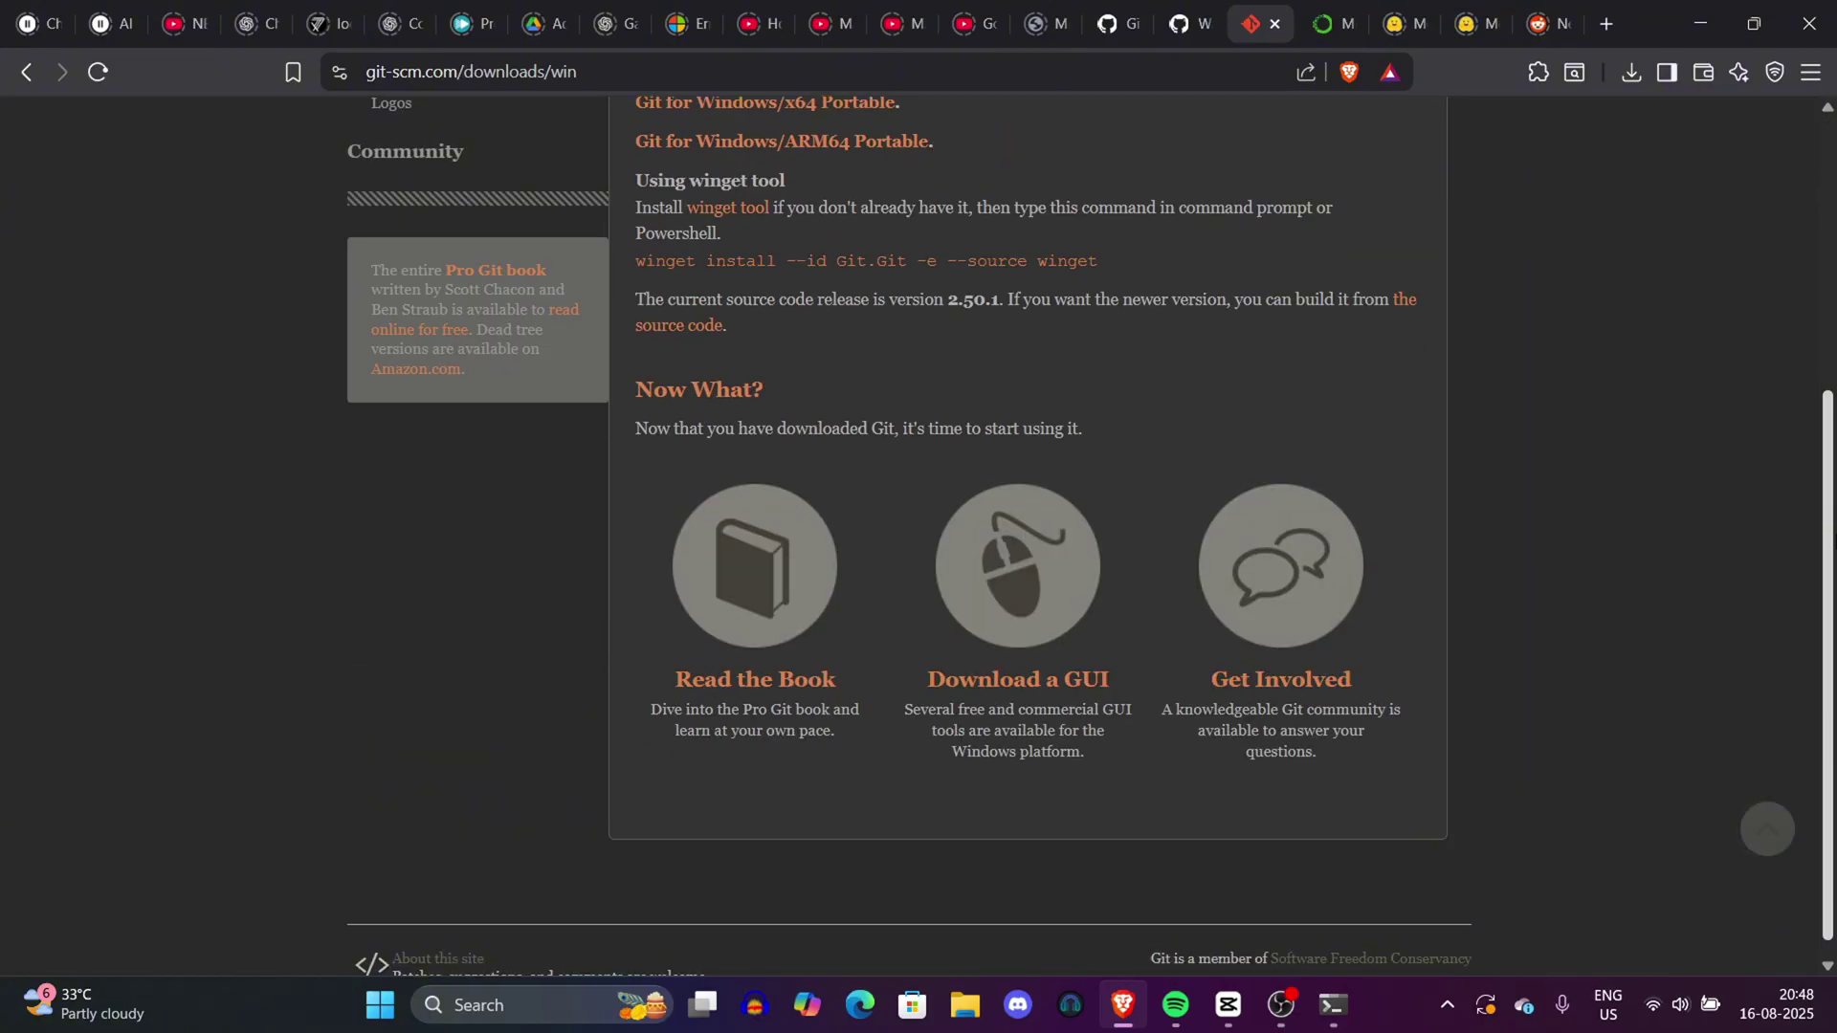
{"action": "scroll", "coordinate": [404, 111], "scroll_direction": "up", "scroll_amount": 5}
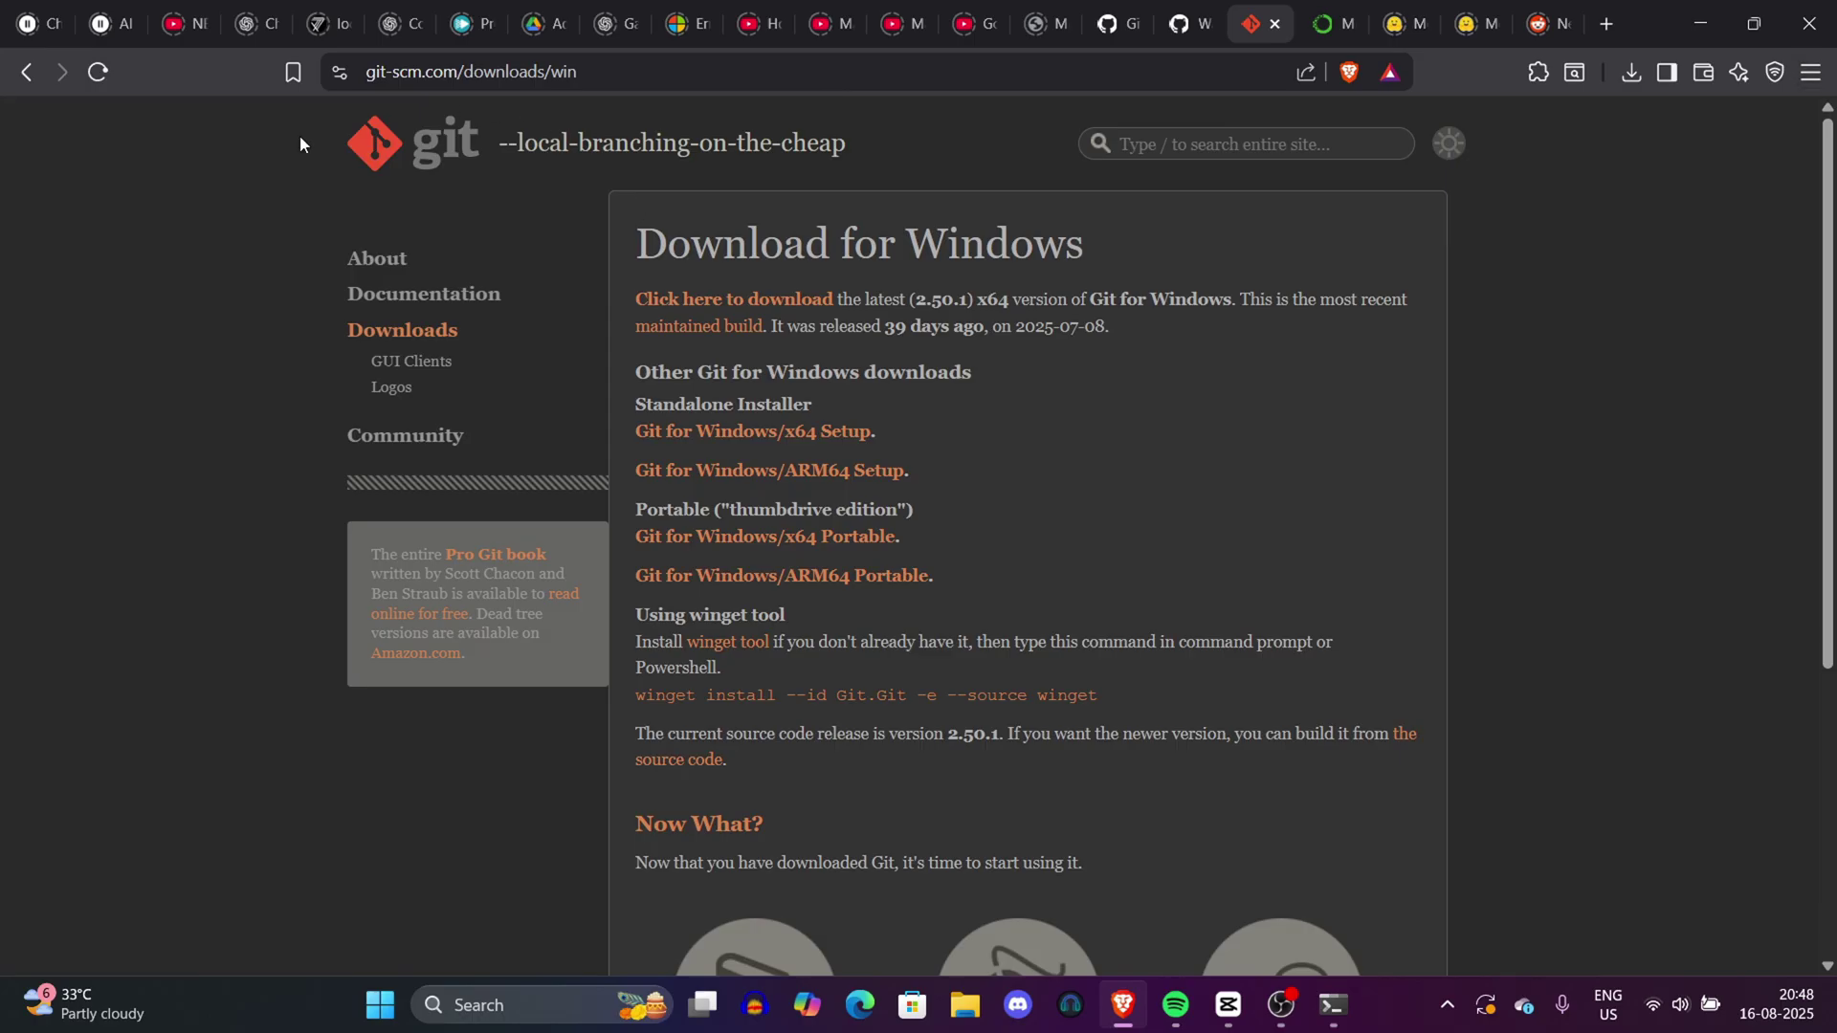
{"action": "left_click_drag", "start_coordinate": [301, 144], "coordinate": [990, 218]}
{"action": "left_click", "coordinate": [869, 151]}
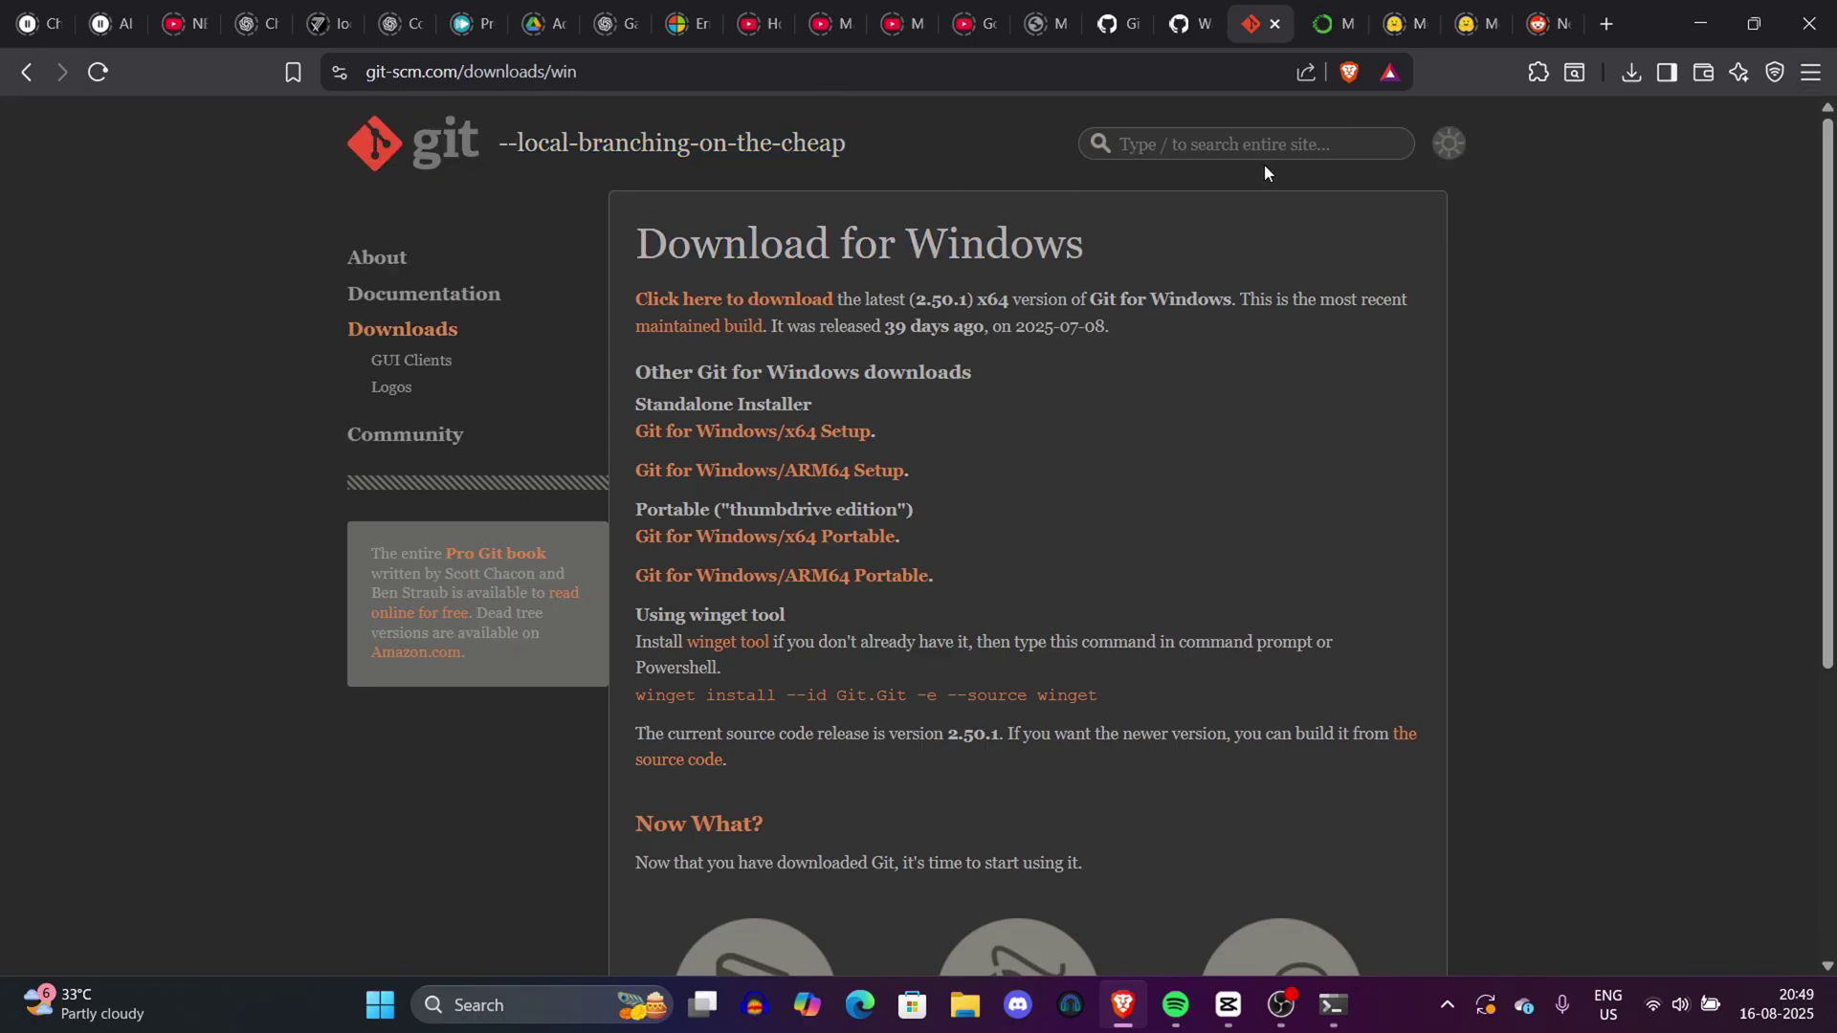
Switch to the Miniconda docs and expand the two Miniconda FAQ answers.
{"action": "key", "text": "ctrl+Tab"}
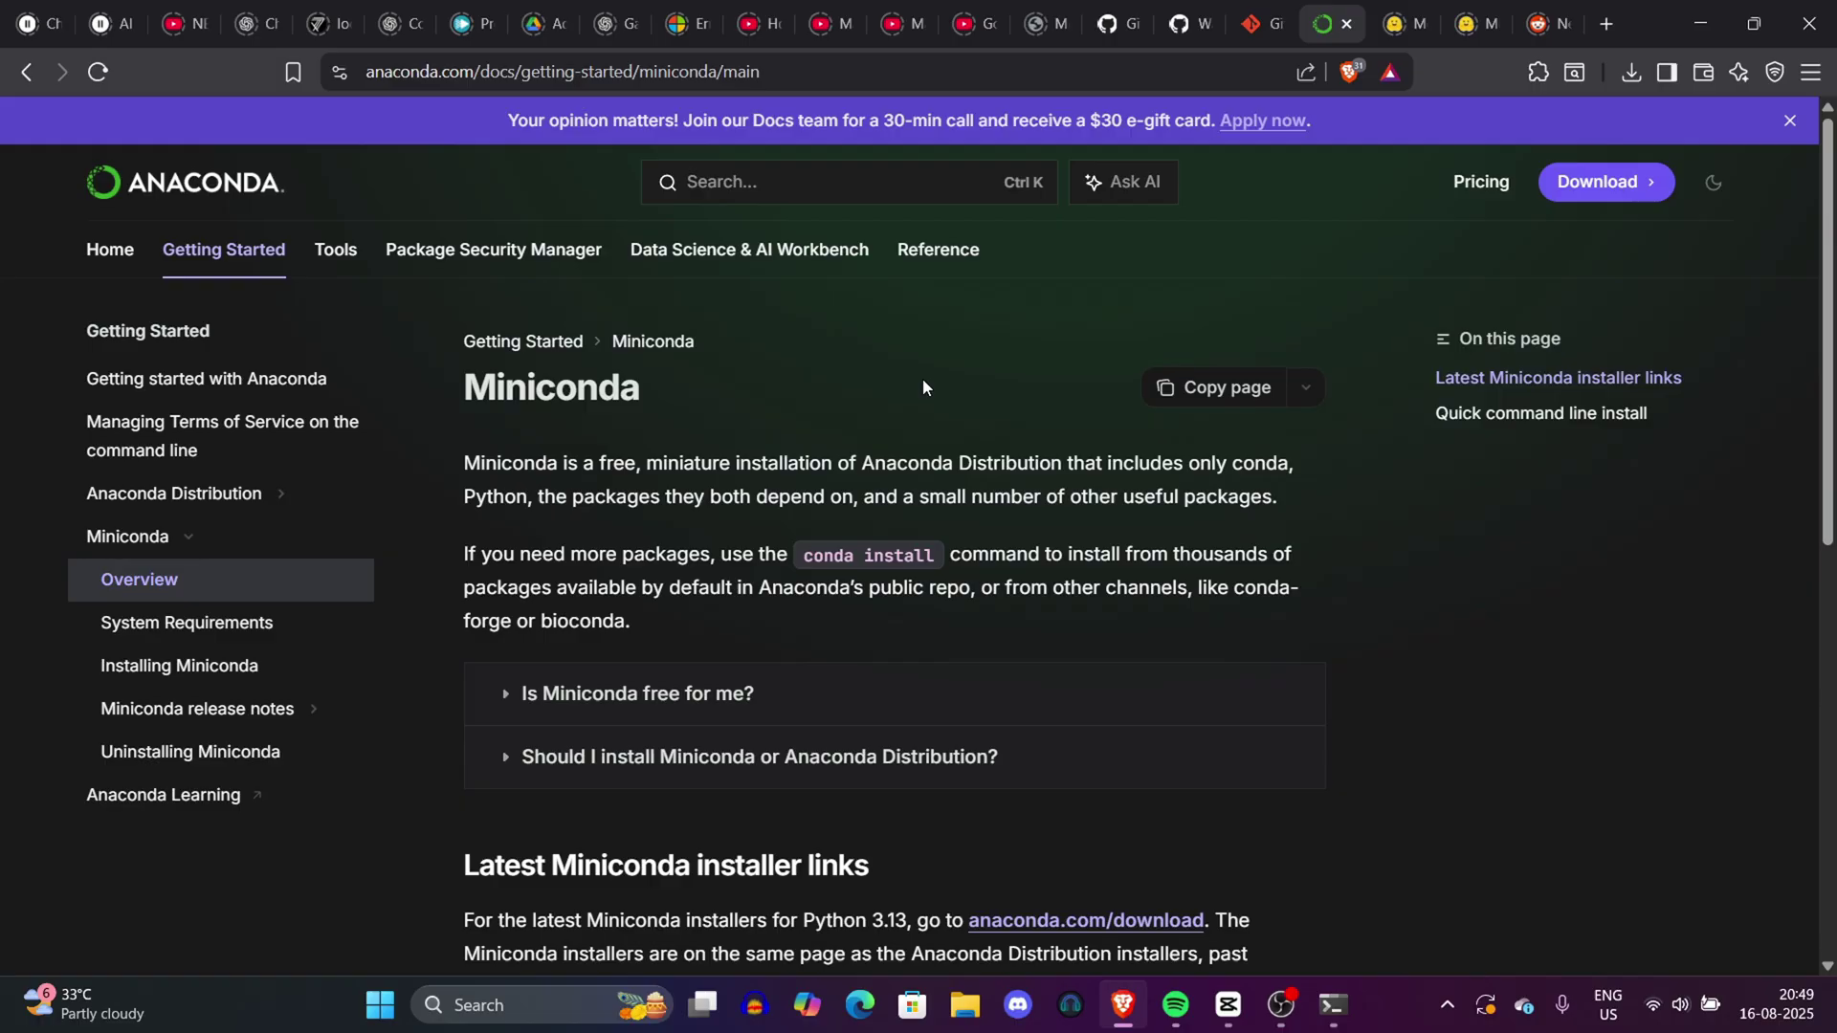
{"action": "scroll", "coordinate": [922, 377], "scroll_direction": "down", "scroll_amount": 4}
{"action": "scroll", "coordinate": [758, 429], "scroll_direction": "down", "scroll_amount": 3}
{"action": "scroll", "coordinate": [758, 429], "scroll_direction": "up", "scroll_amount": 10}
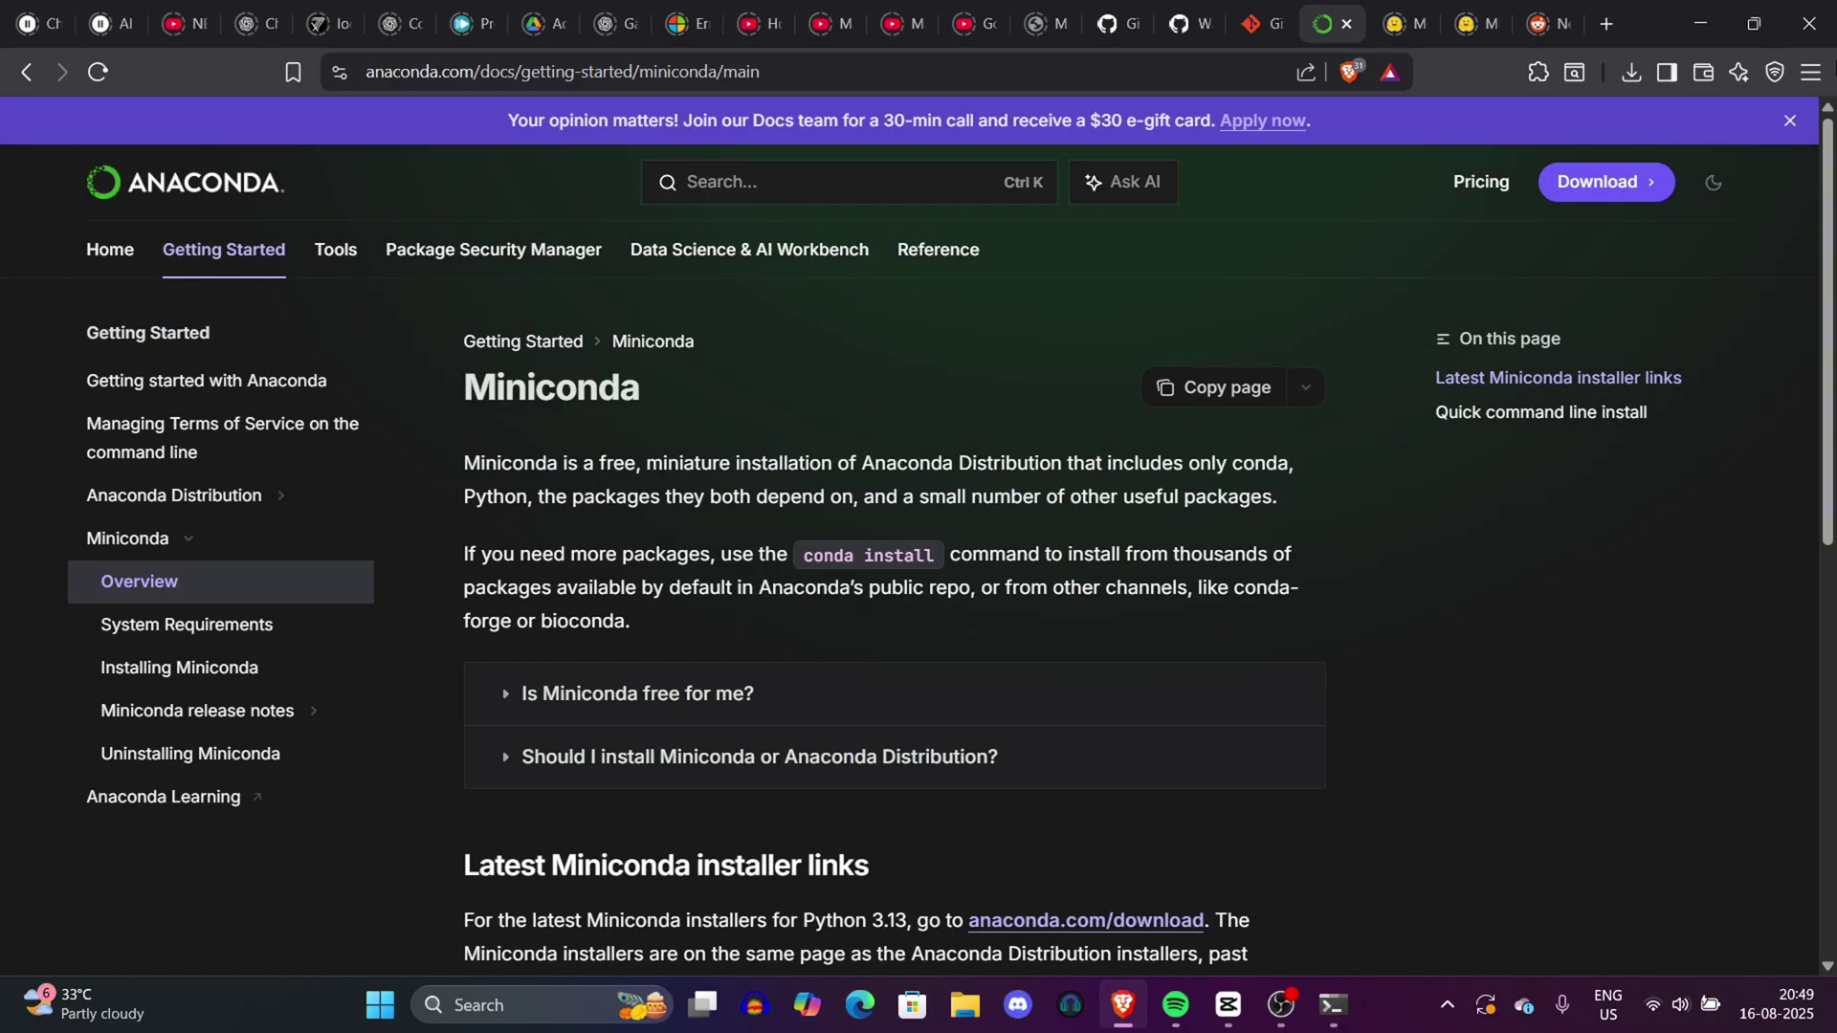
{"action": "left_click_drag", "start_coordinate": [446, 430], "coordinate": [1210, 586]}
{"action": "left_click", "coordinate": [1014, 651]}
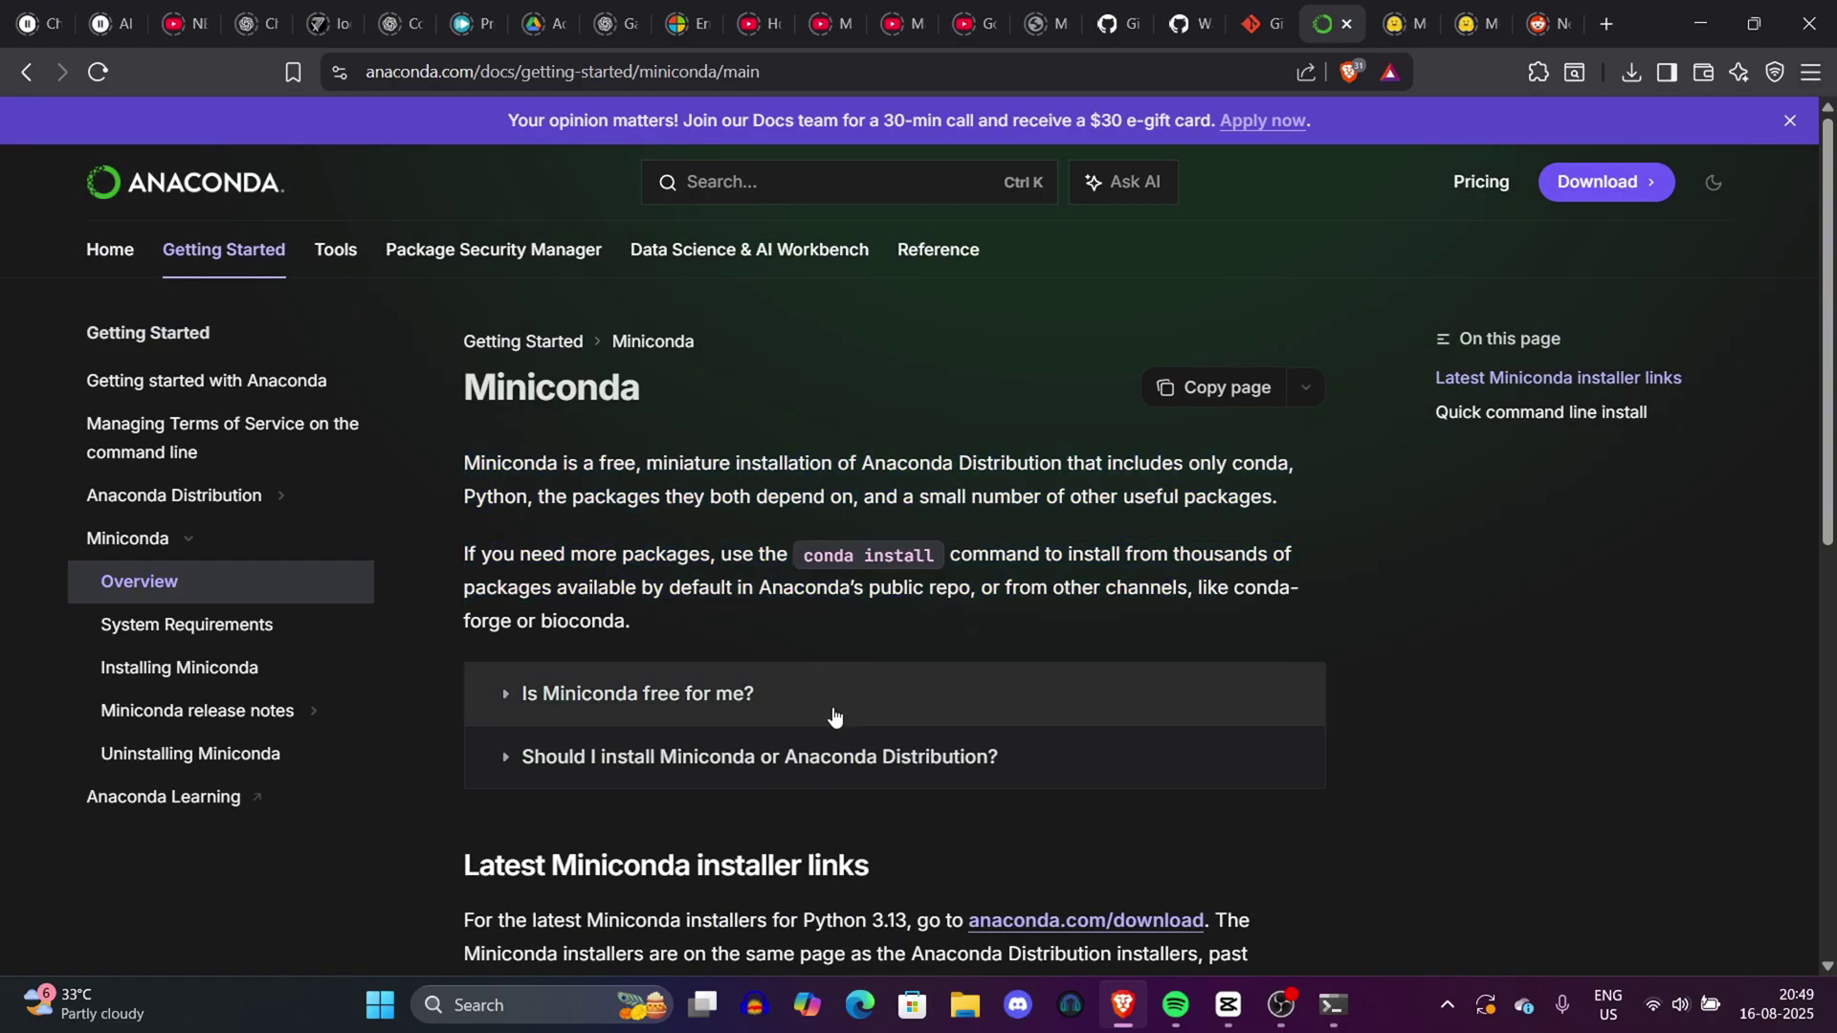
{"action": "left_click", "coordinate": [788, 756]}
{"action": "left_click", "coordinate": [780, 683]}
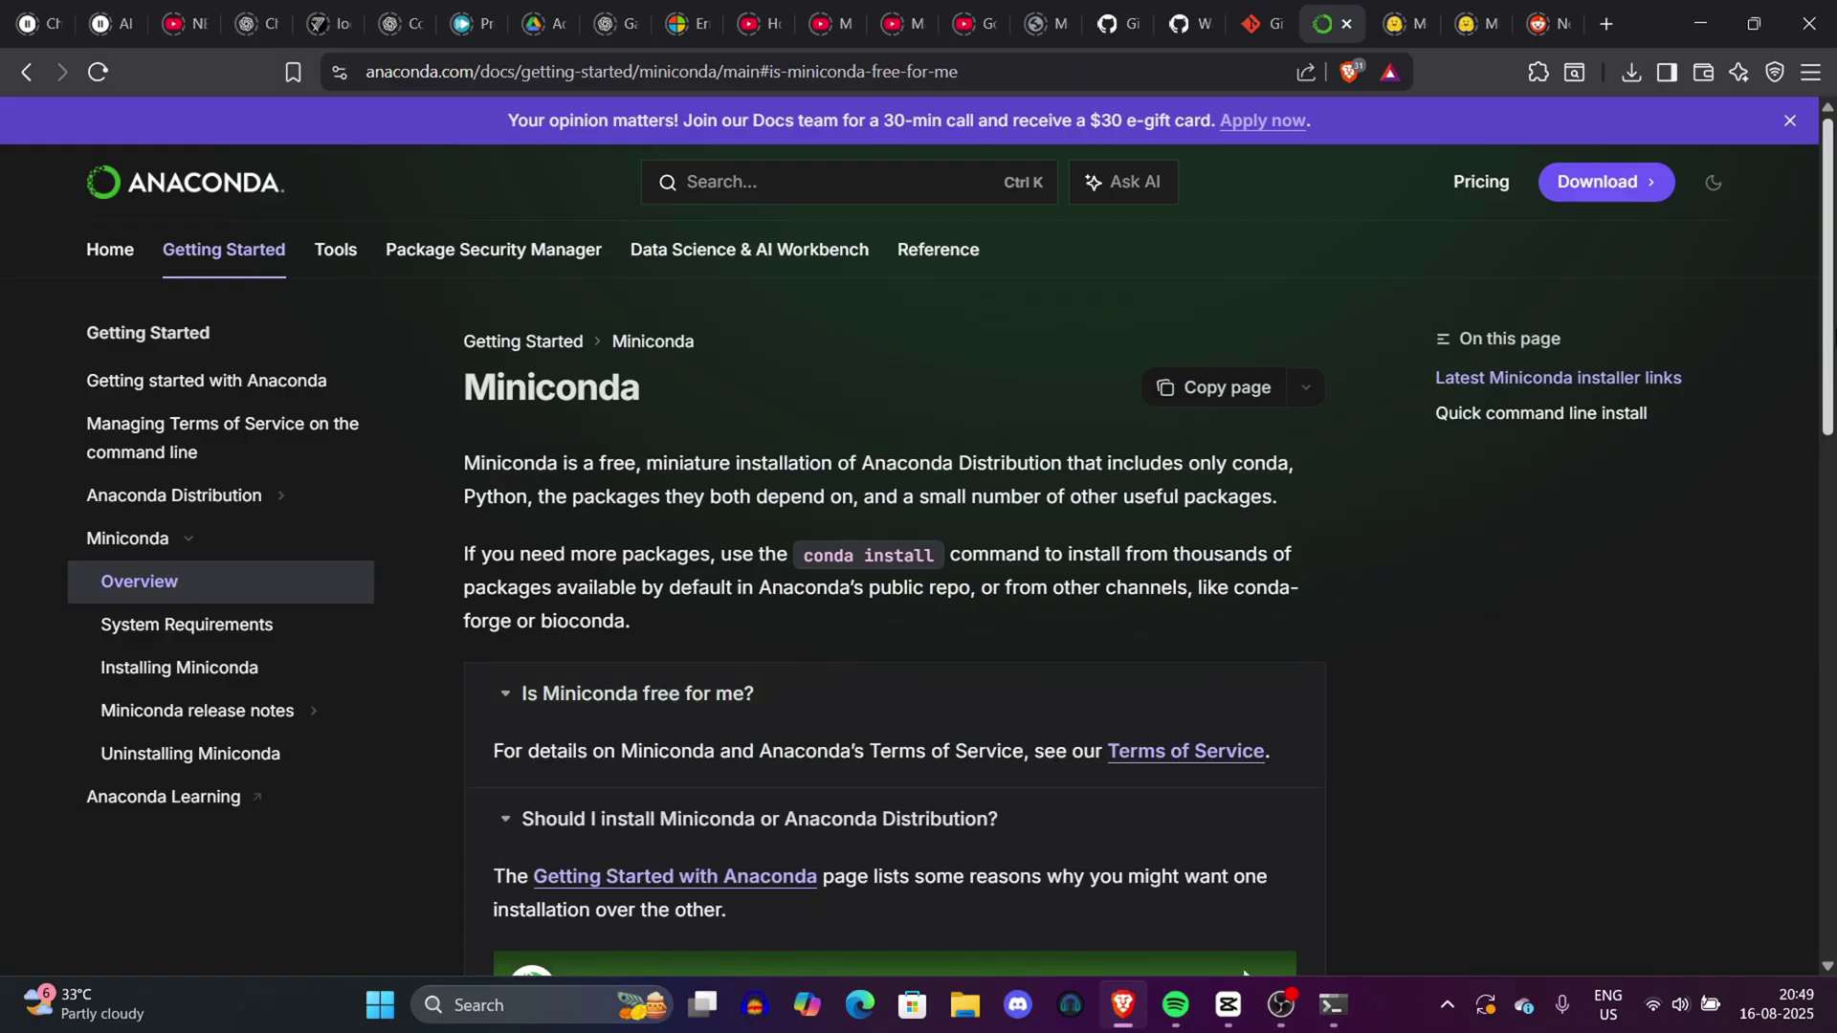
Go to the Anaconda Distribution download page at anaconda.com/download and highlight its heading.
{"action": "scroll", "coordinate": [880, 536], "scroll_direction": "down", "scroll_amount": 5}
{"action": "scroll", "coordinate": [880, 536], "scroll_direction": "up", "scroll_amount": 5}
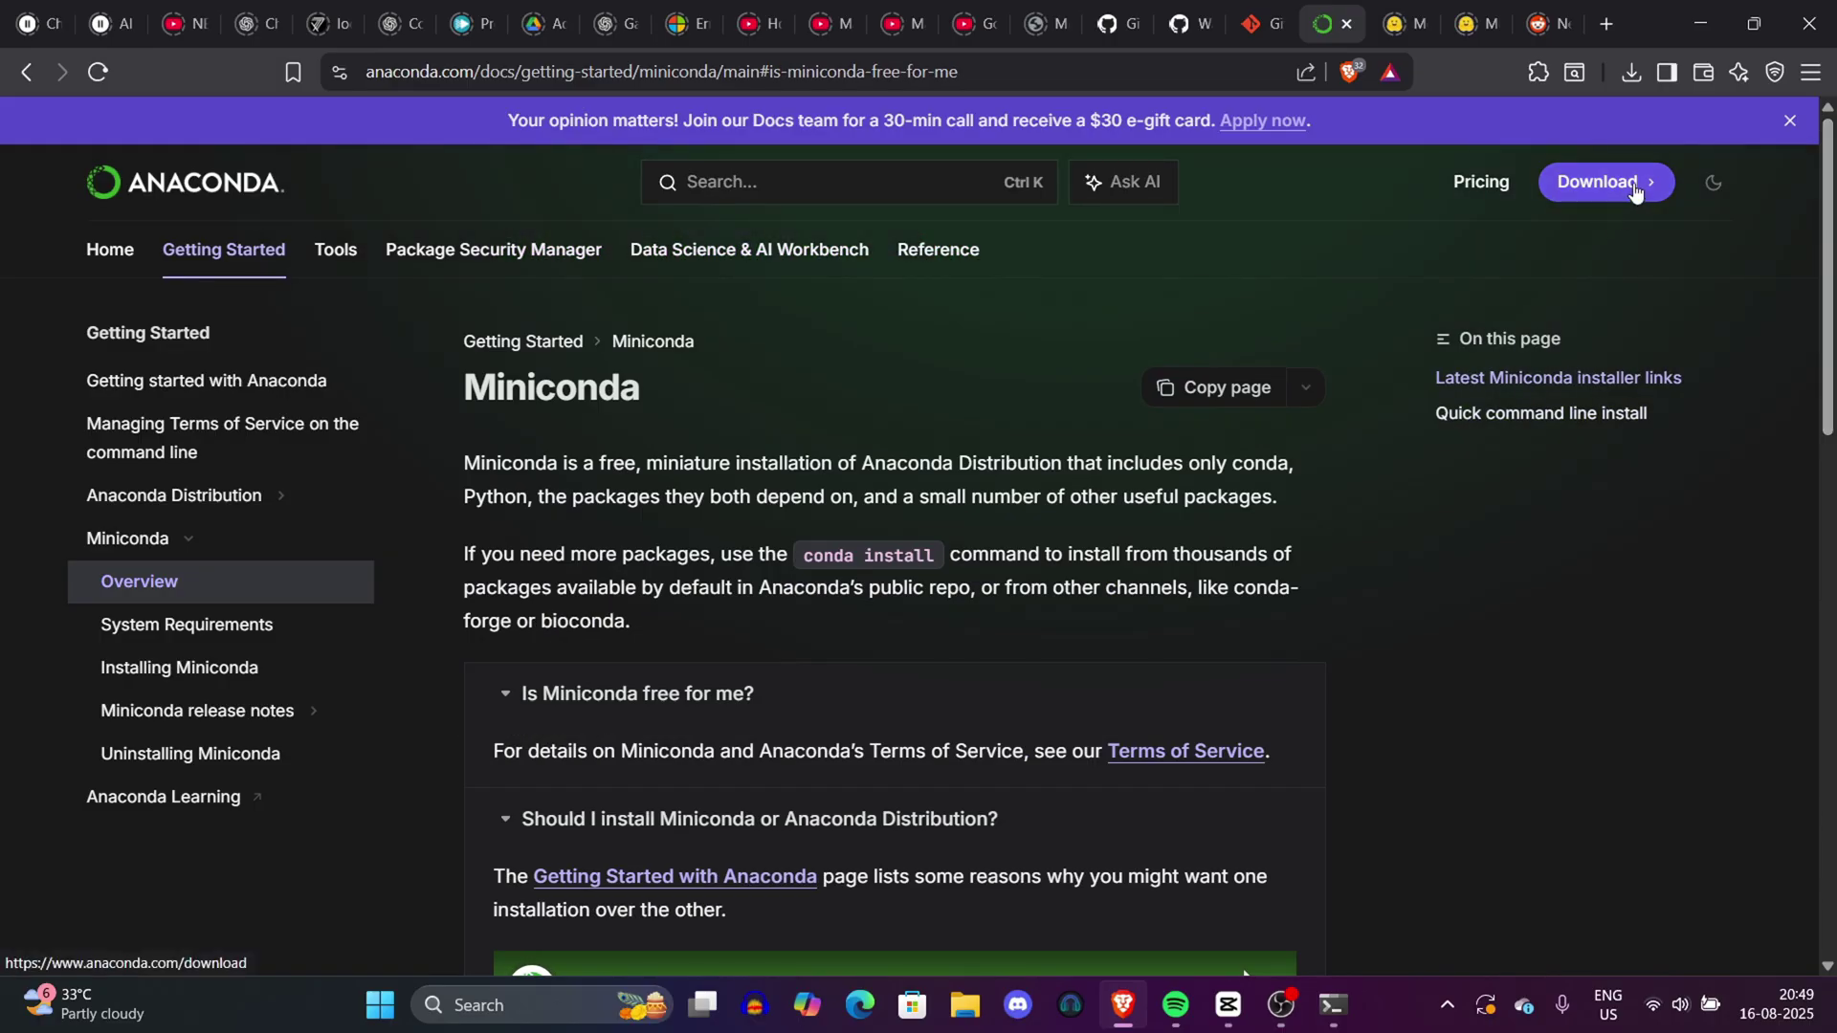
{"action": "left_click", "coordinate": [1635, 190]}
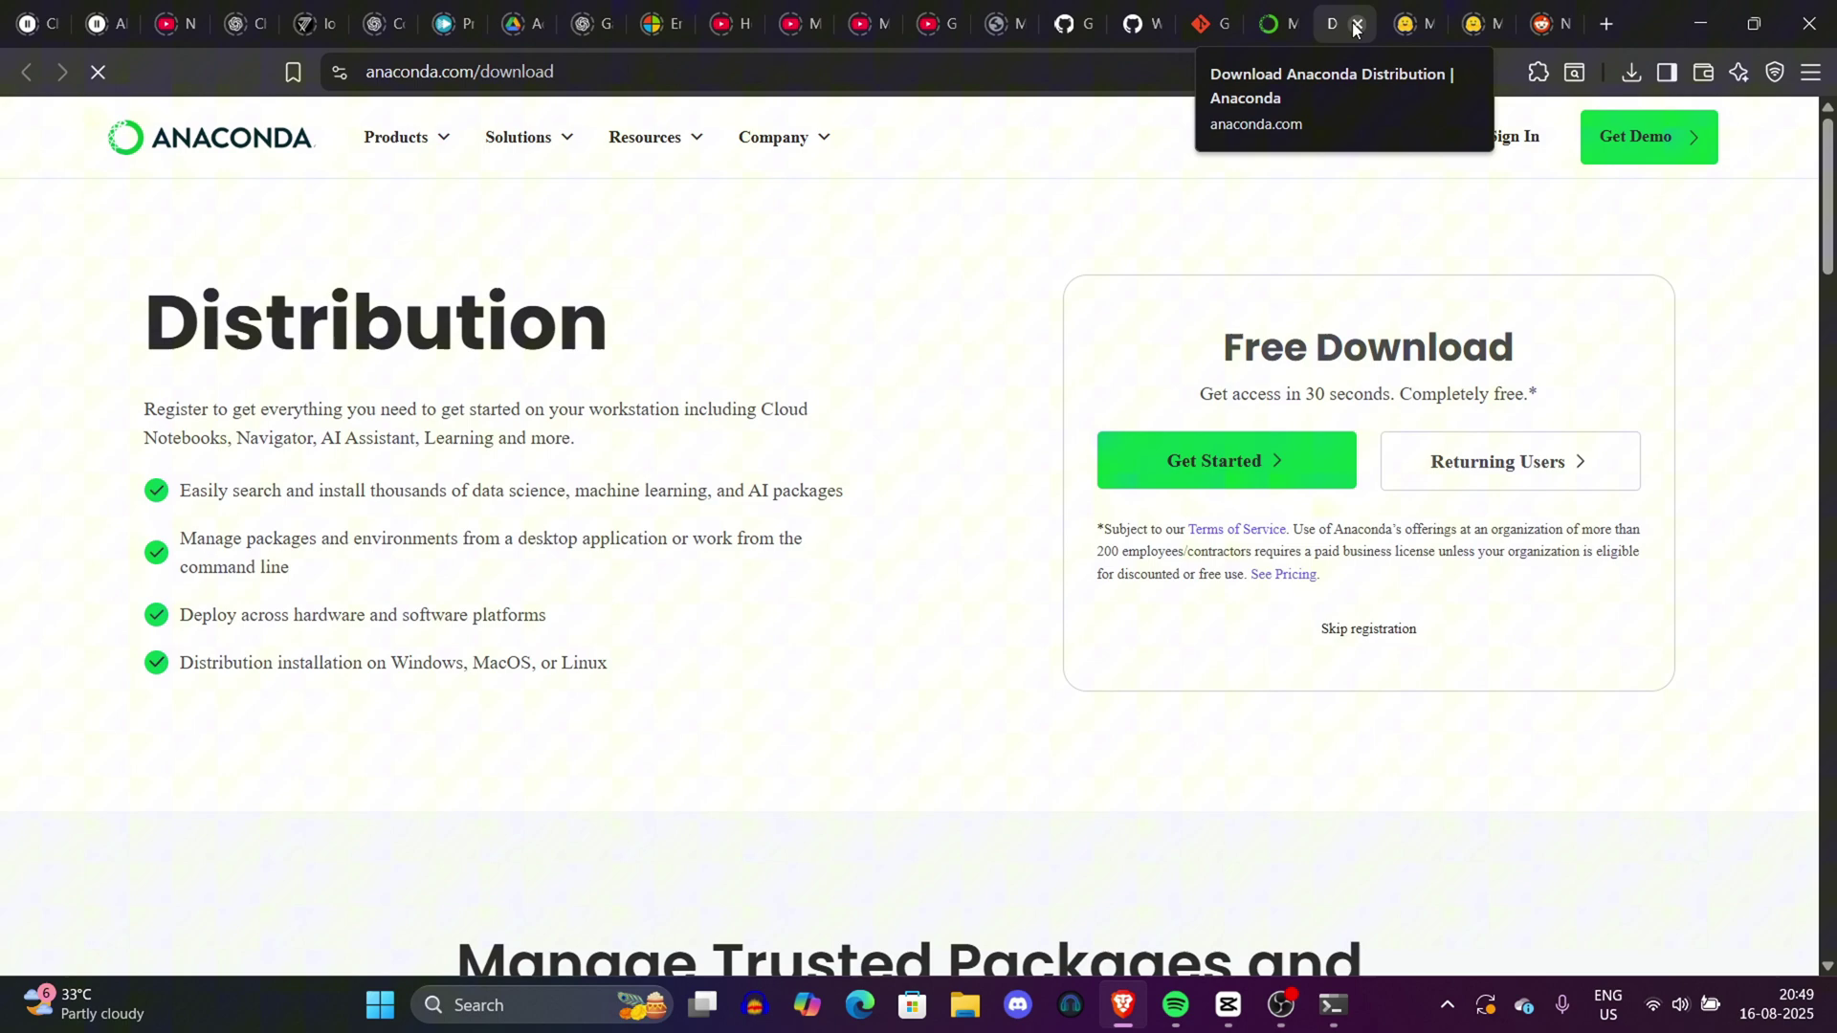
{"action": "left_click_drag", "start_coordinate": [404, 325], "coordinate": [1029, 402]}
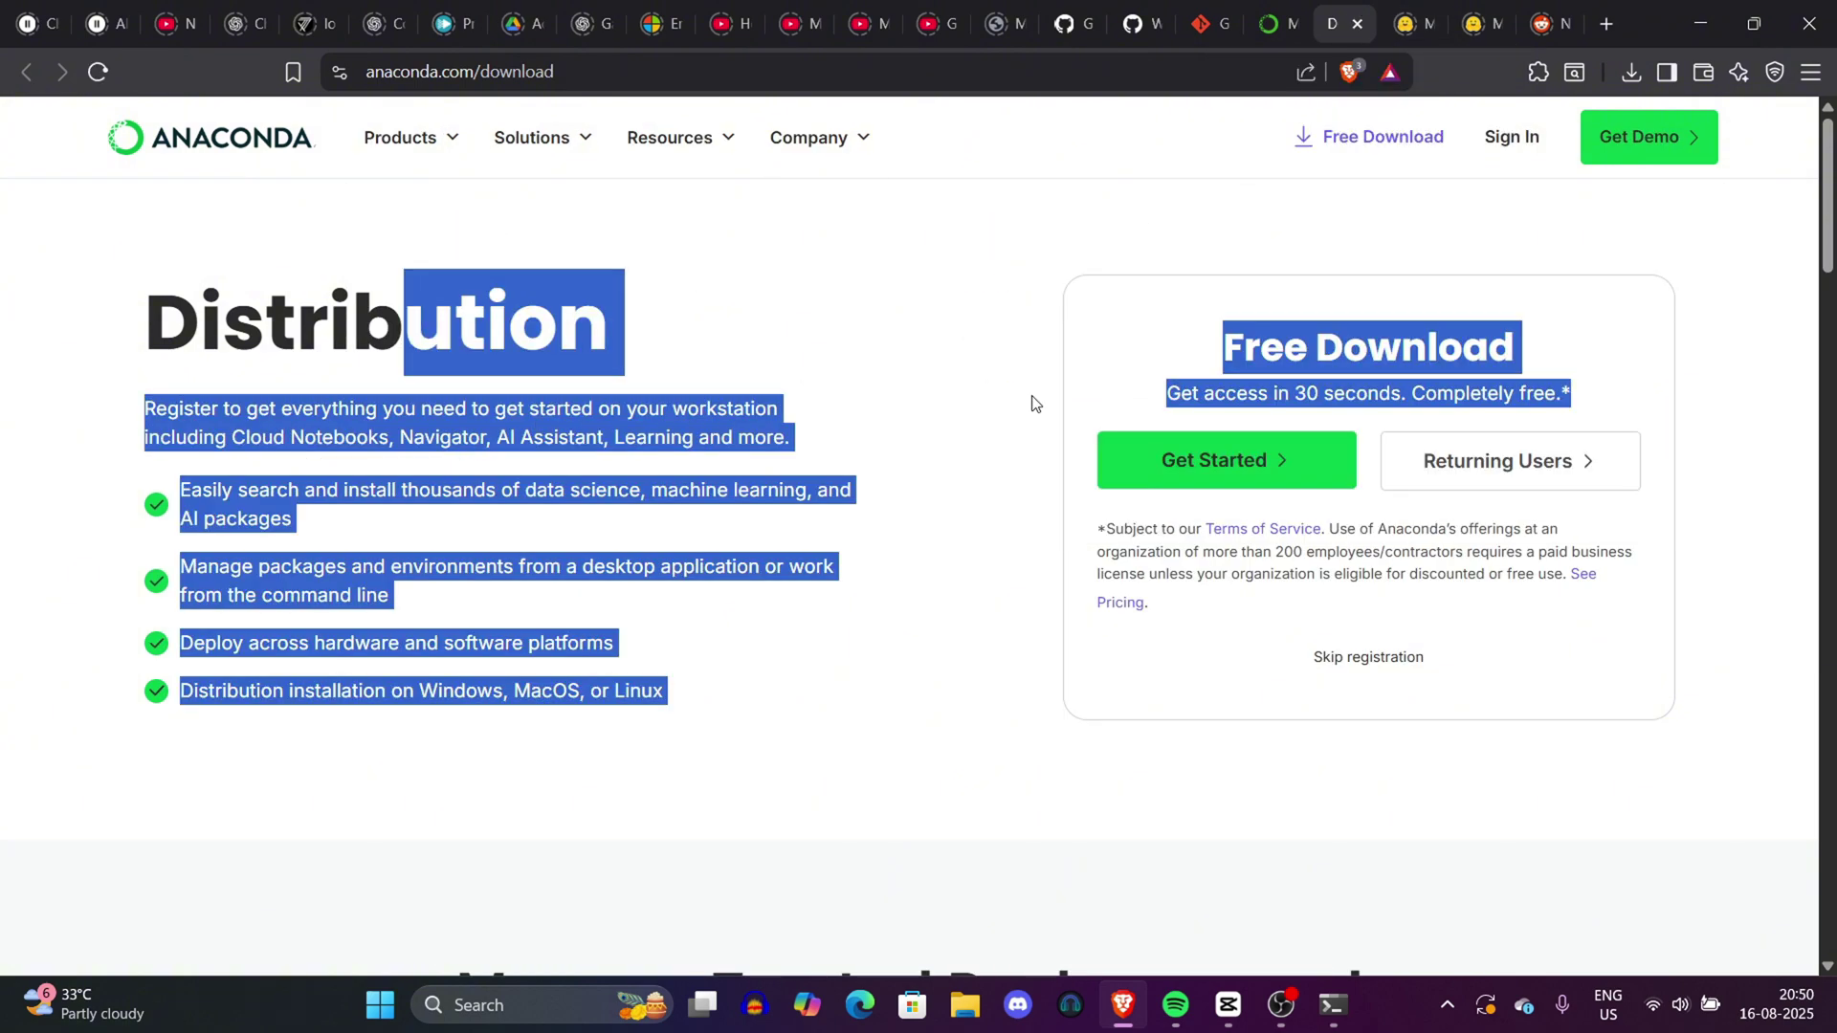
{"action": "left_click", "coordinate": [1029, 402]}
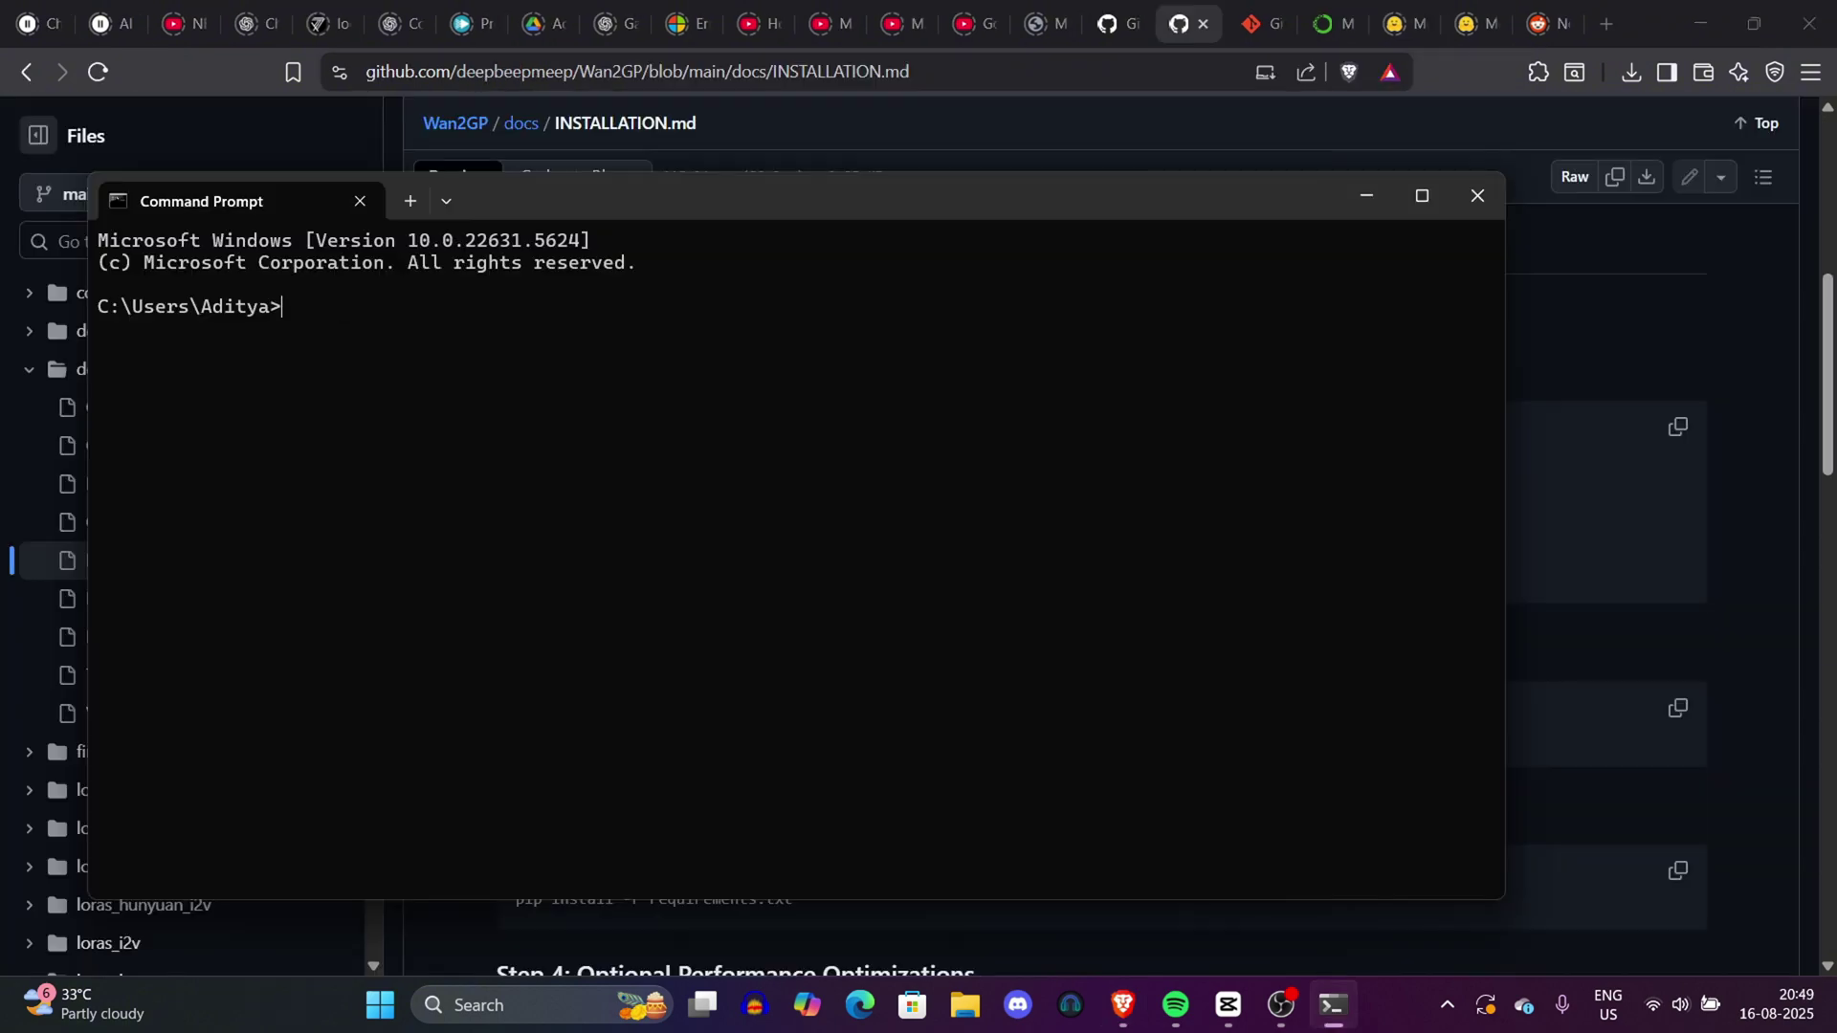
Clear the pasted clone command and type cd Wan in Command Prompt.
{"action": "type", "text": "git clone https://github.com/deepbeepmeep/Wan2GP.git"}
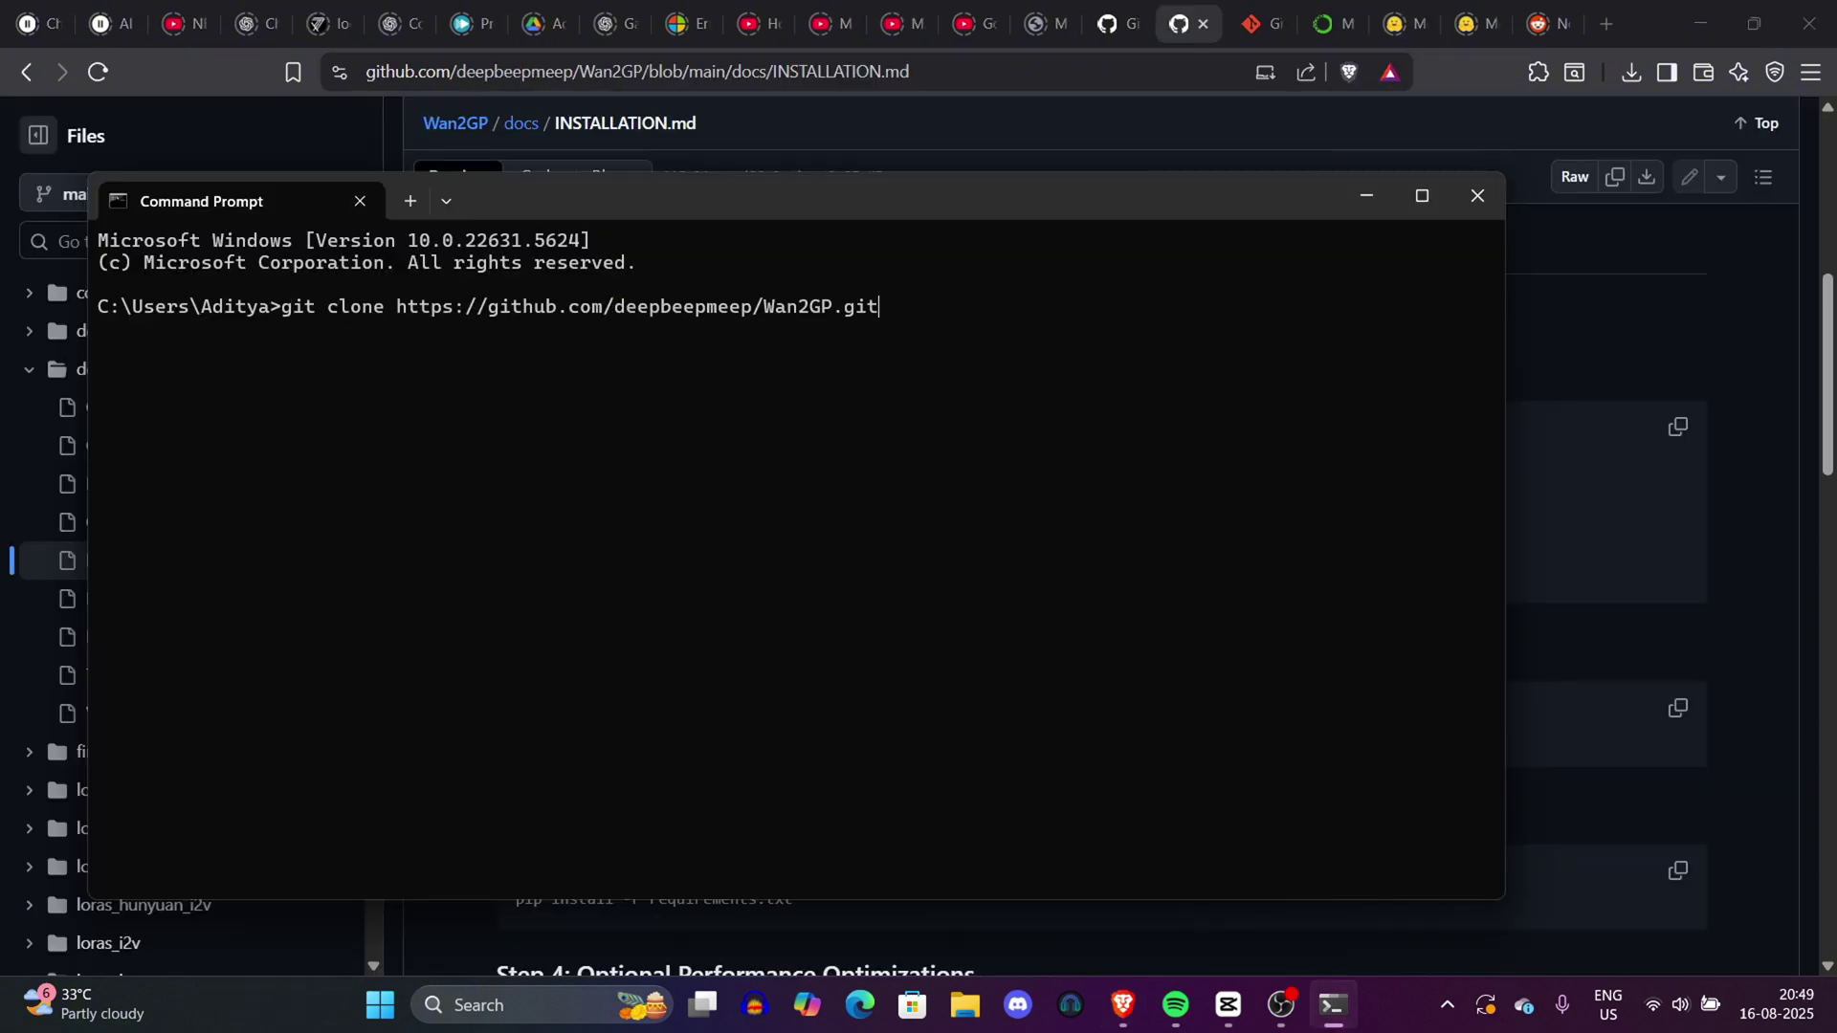
{"action": "key", "text": "ctrl+BackSpace"}
{"action": "type", "text": "cd"}
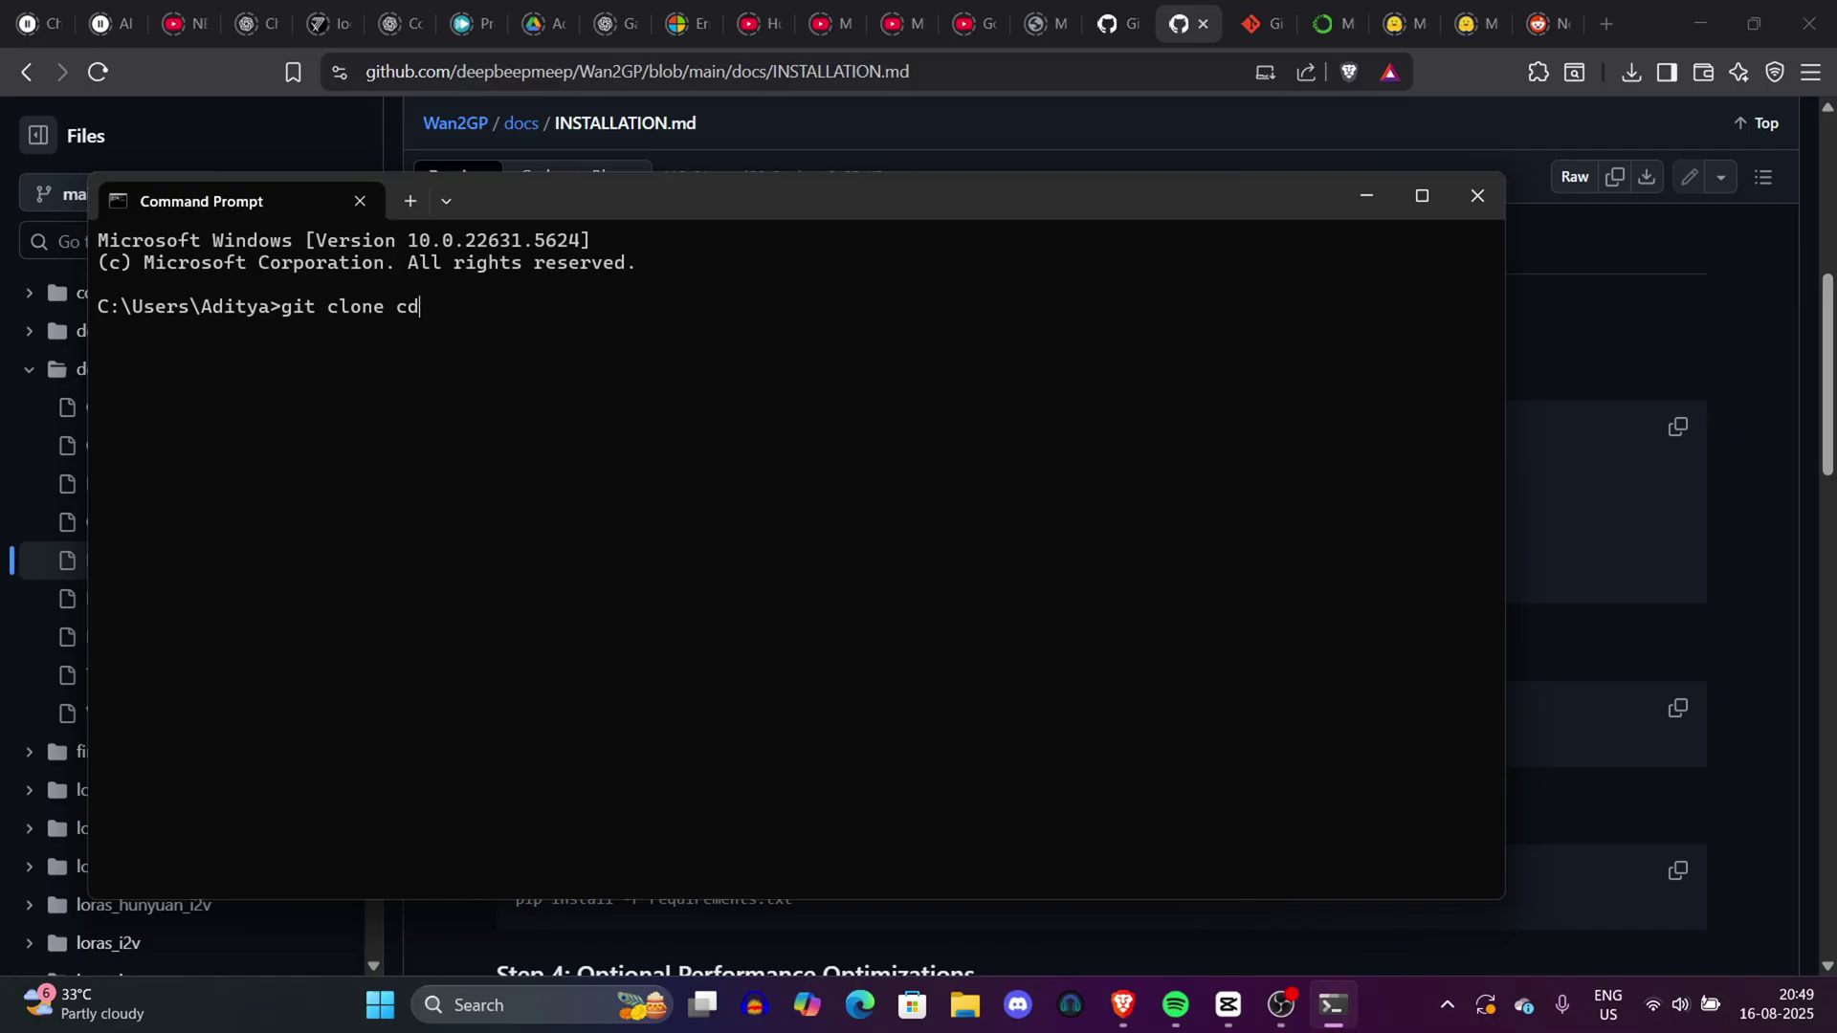
{"action": "key", "text": "ctrl+BackSpace"}
{"action": "key", "text": "ctrl+BackSpace"}
{"action": "key", "text": "ctrl+BackSpace"}
{"action": "type", "text": "cd Wan"}
Copy both conda commands from the guide and paste them, starting conda create -n wan2gp python=3.10.9.
{"action": "key", "text": "alt+Tab"}
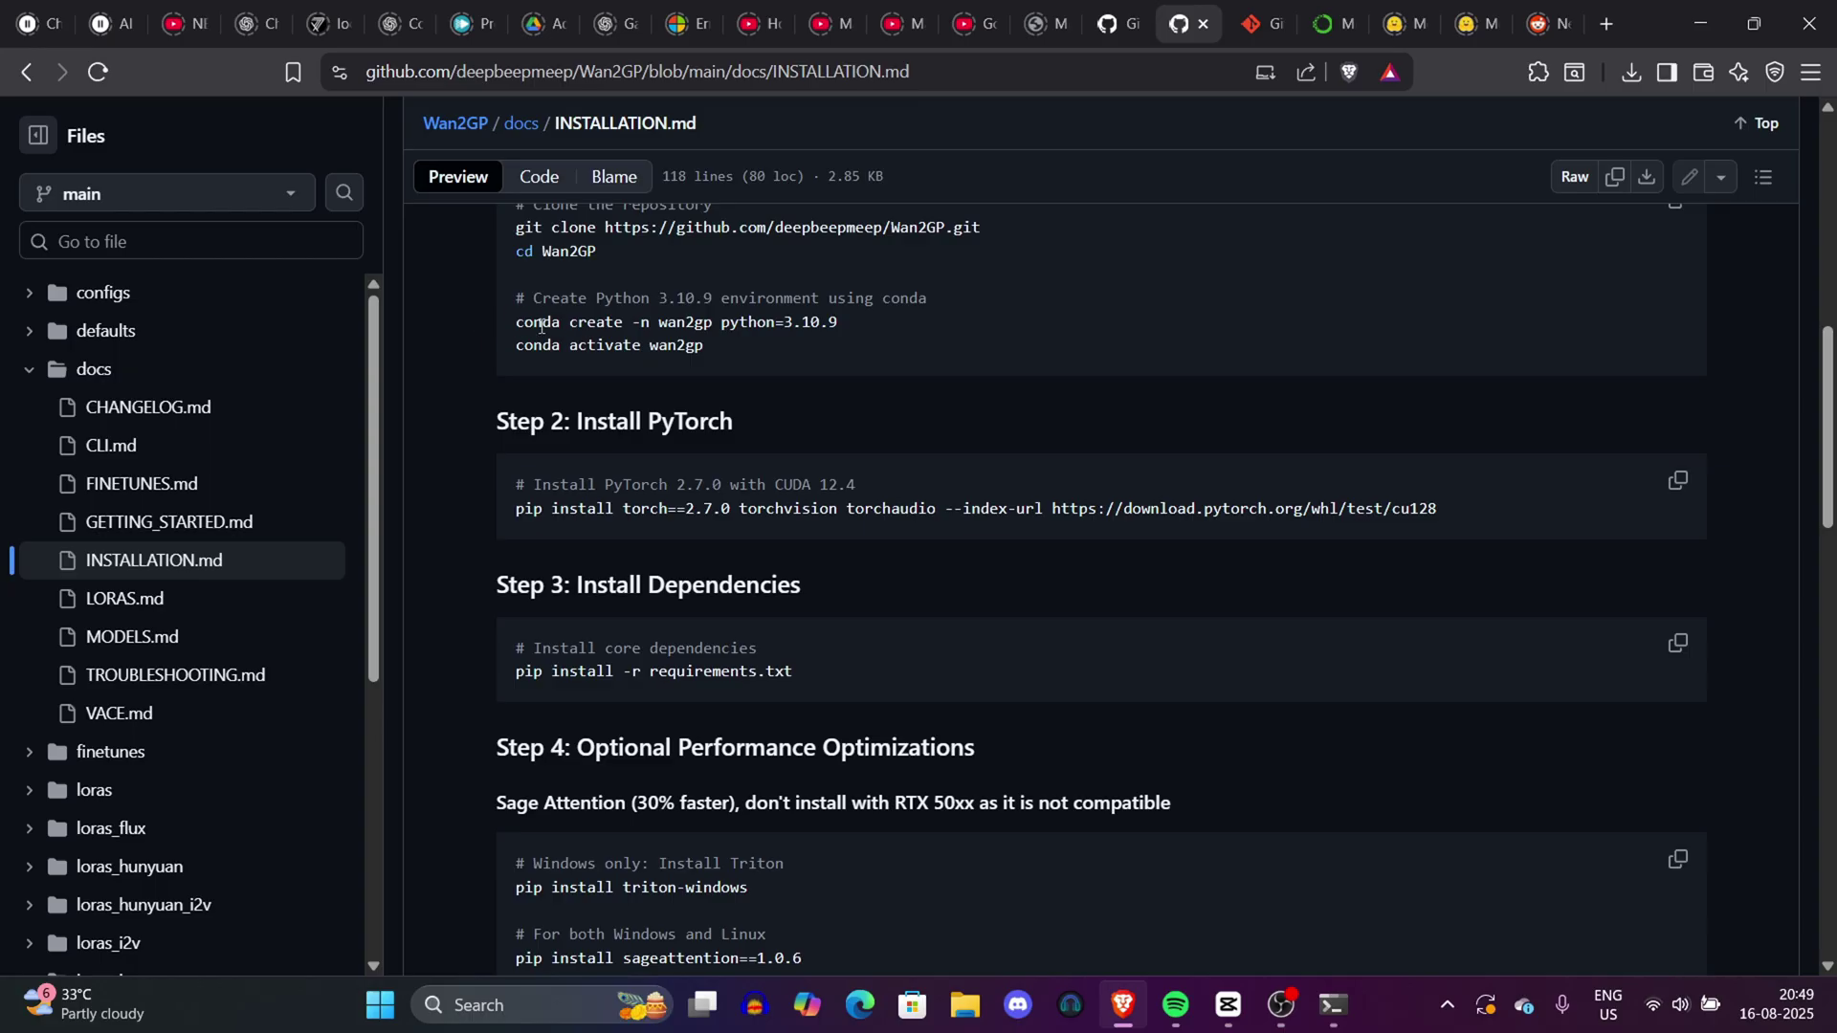
{"action": "left_click_drag", "start_coordinate": [541, 326], "coordinate": [916, 333]}
{"action": "key", "text": "ctrl+c"}
{"action": "left_click", "coordinate": [916, 333]}
{"action": "left_click_drag", "start_coordinate": [512, 318], "coordinate": [822, 365]}
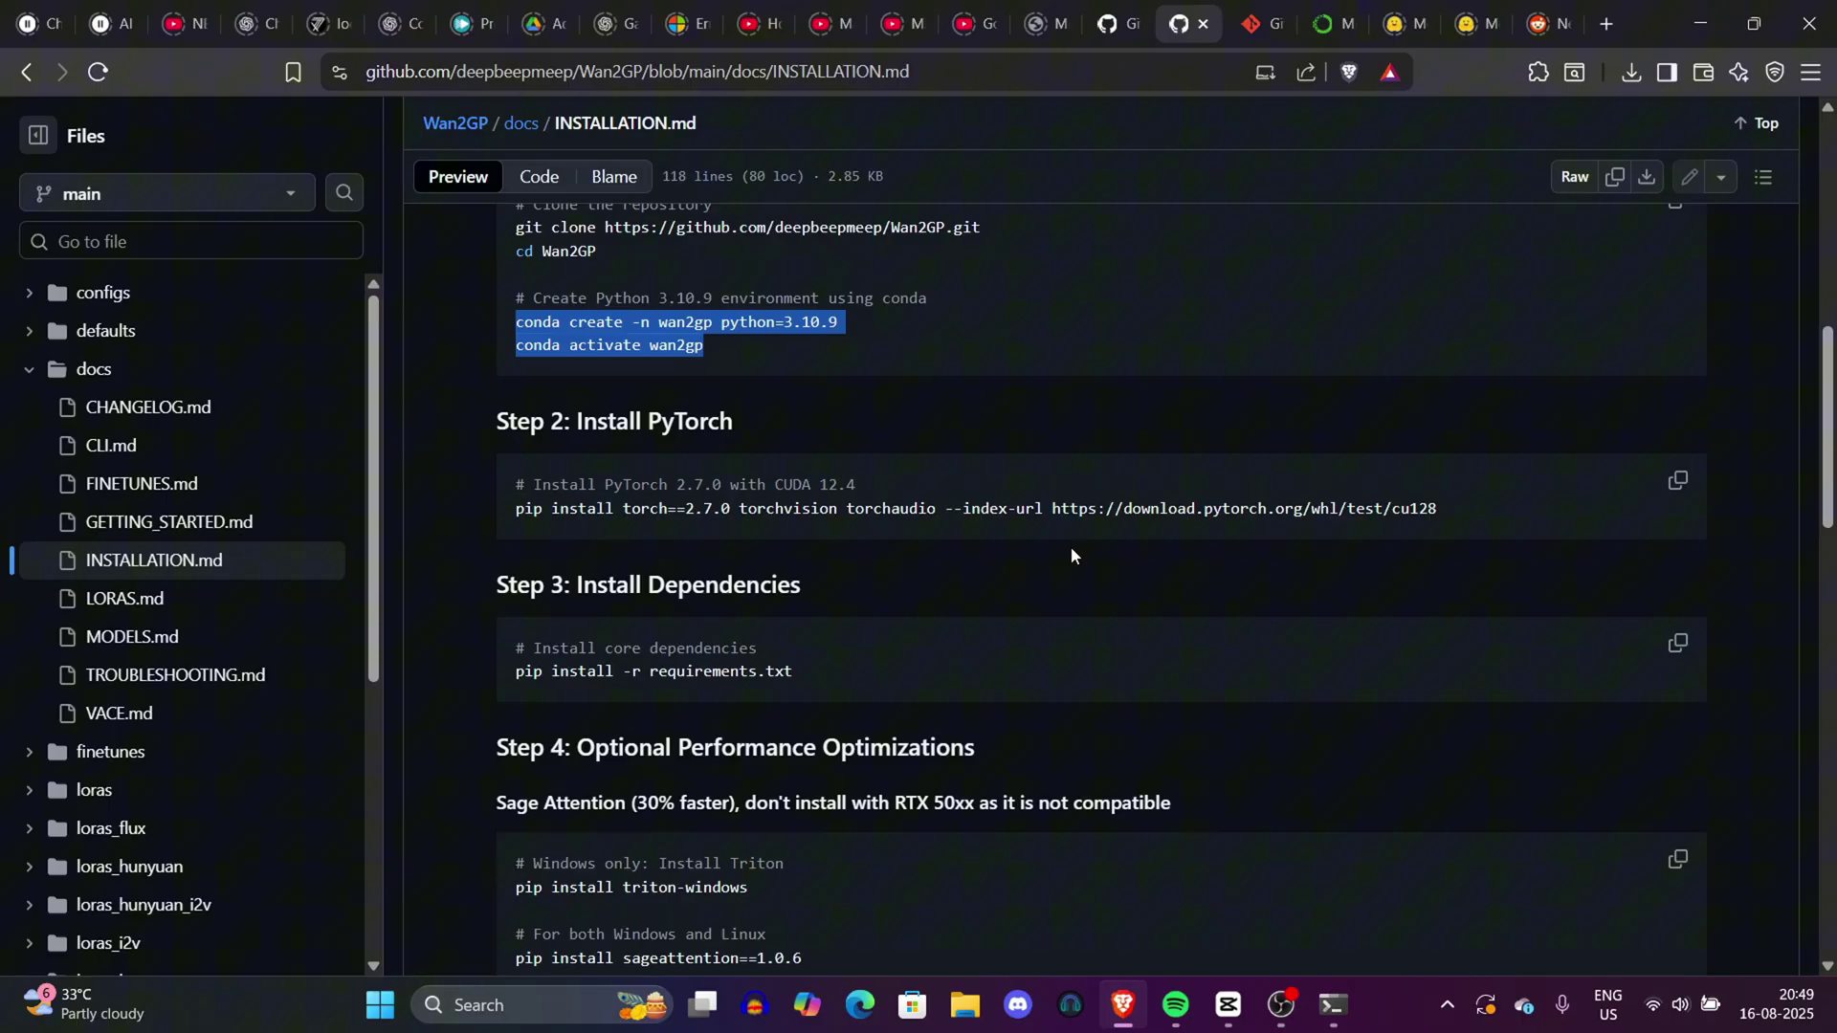
{"action": "left_click", "coordinate": [1335, 986]}
{"action": "key", "text": "ctrl+v"}
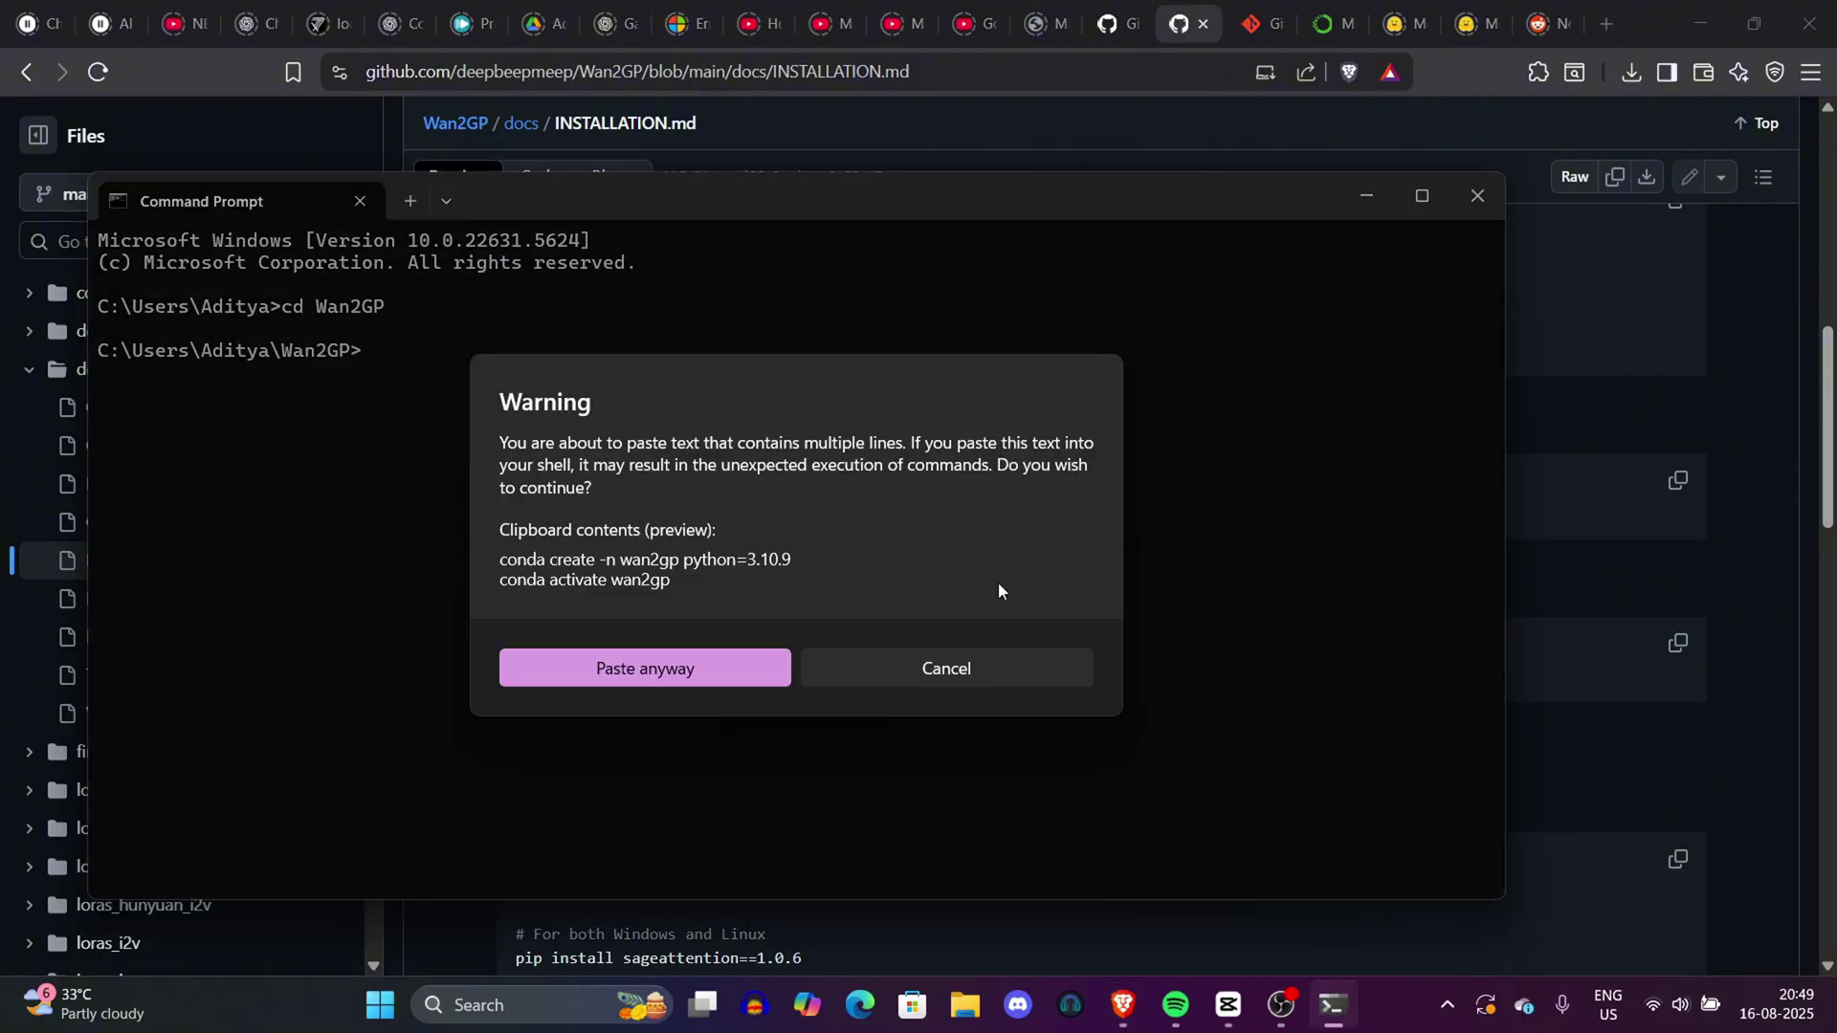
{"action": "left_click", "coordinate": [766, 662]}
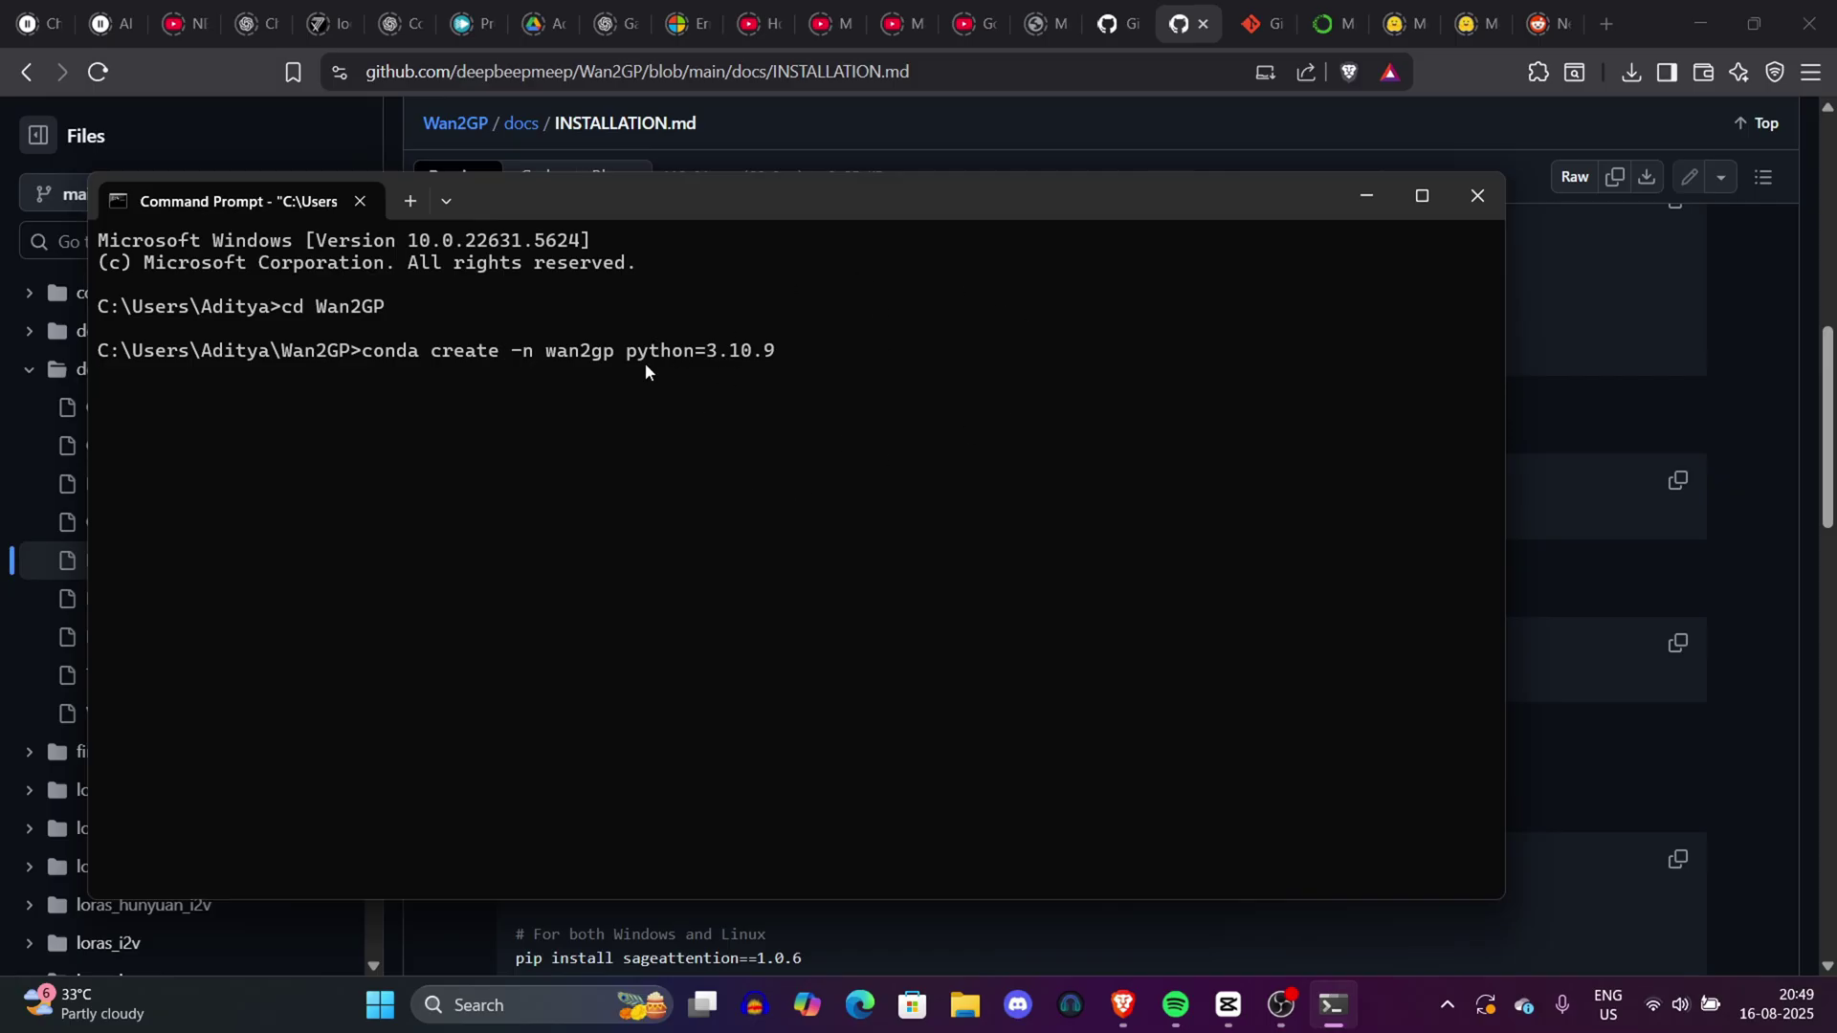
{"action": "left_click_drag", "start_coordinate": [506, 330], "coordinate": [924, 330]}
{"action": "left_click", "coordinate": [907, 324]}
Copy 'conda activate wan2gp' from the guide and abort the environment removal prompt with Ctrl+C.
{"action": "left_click", "coordinate": [1365, 196]}
{"action": "scroll", "coordinate": [801, 531], "scroll_direction": "up", "scroll_amount": 1}
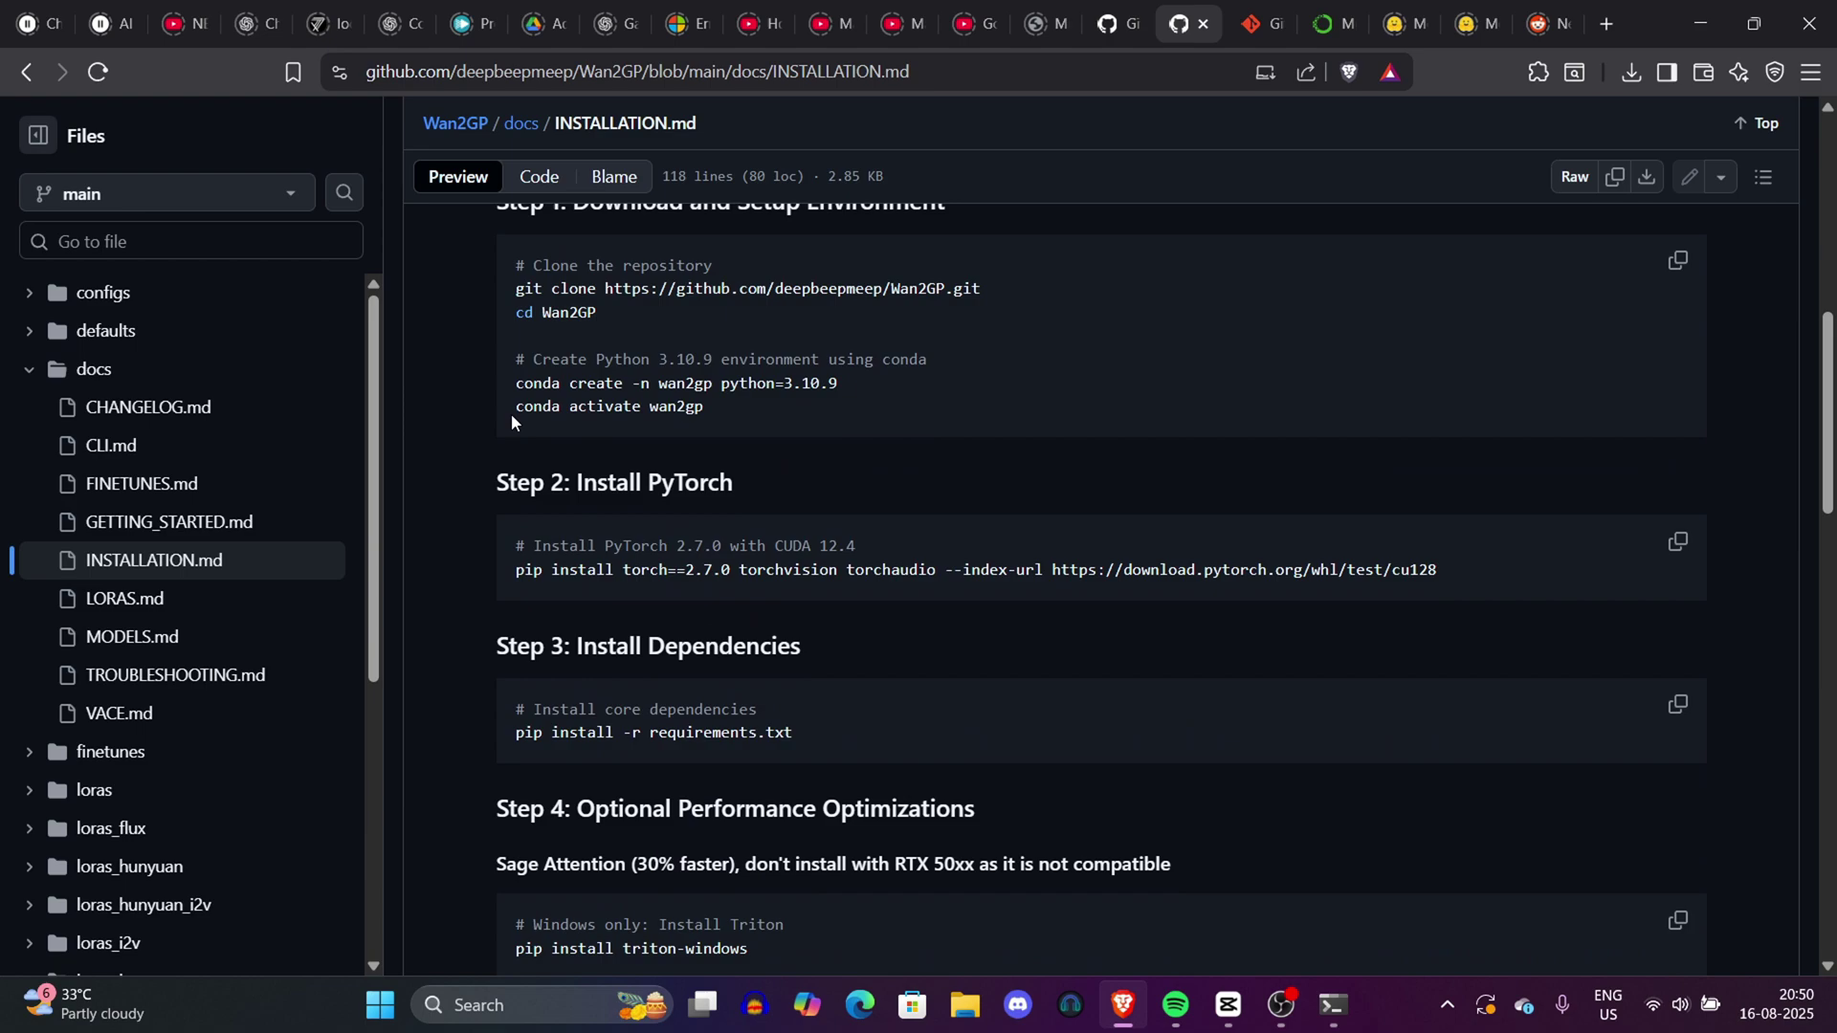
{"action": "left_click_drag", "start_coordinate": [507, 406], "coordinate": [770, 436]}
{"action": "key", "text": "ctrl+c"}
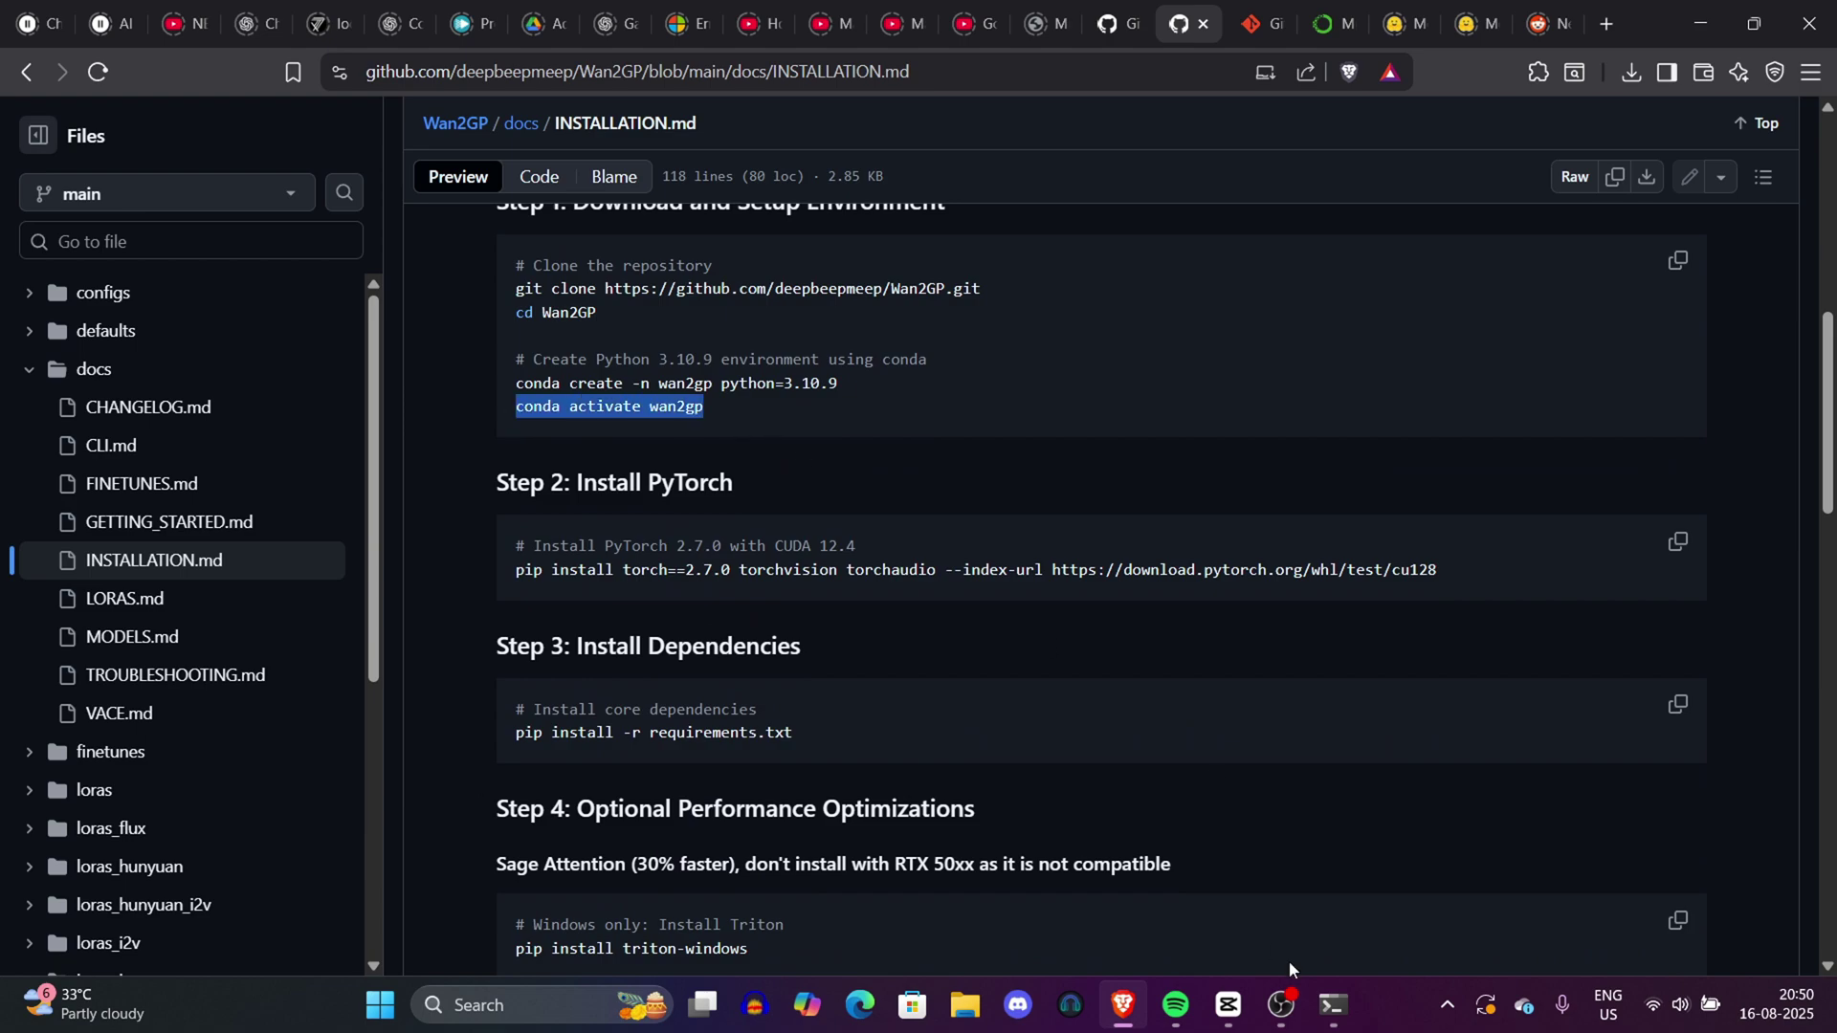
{"action": "left_click", "coordinate": [1334, 1005]}
{"action": "key", "text": "ctrl+v"}
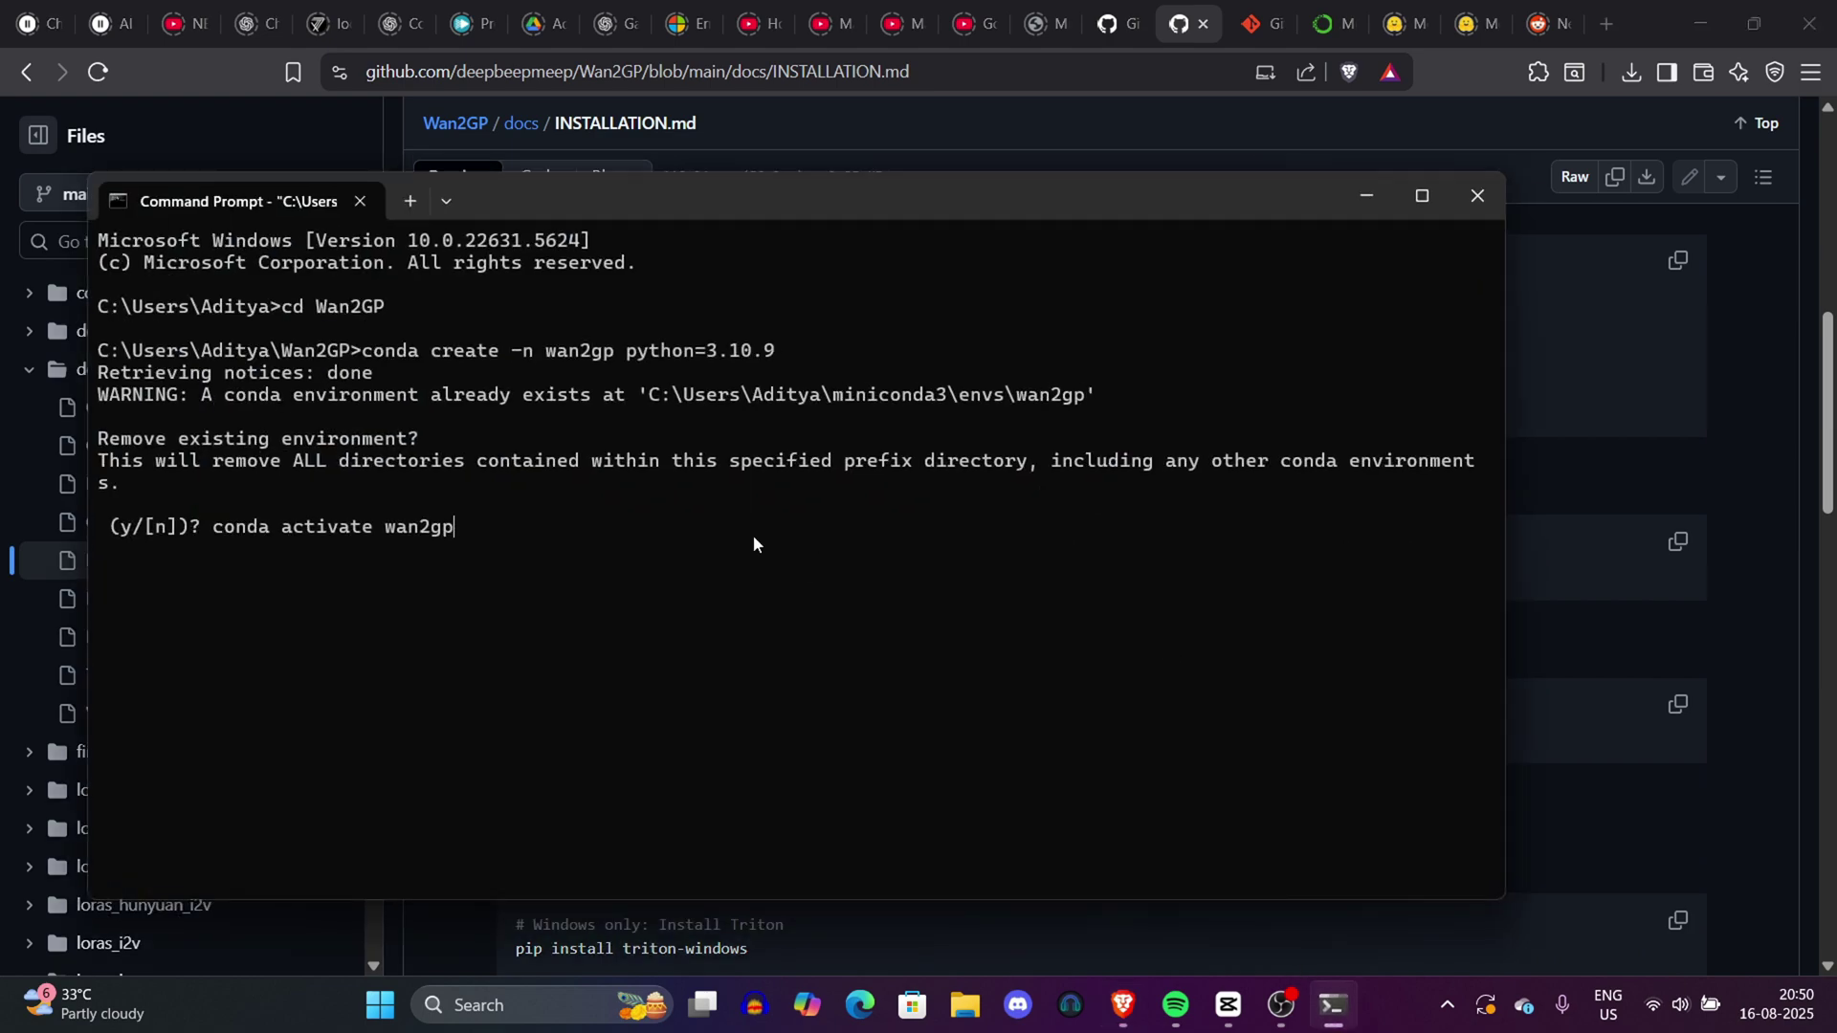
{"action": "key", "text": "ctrl+c"}
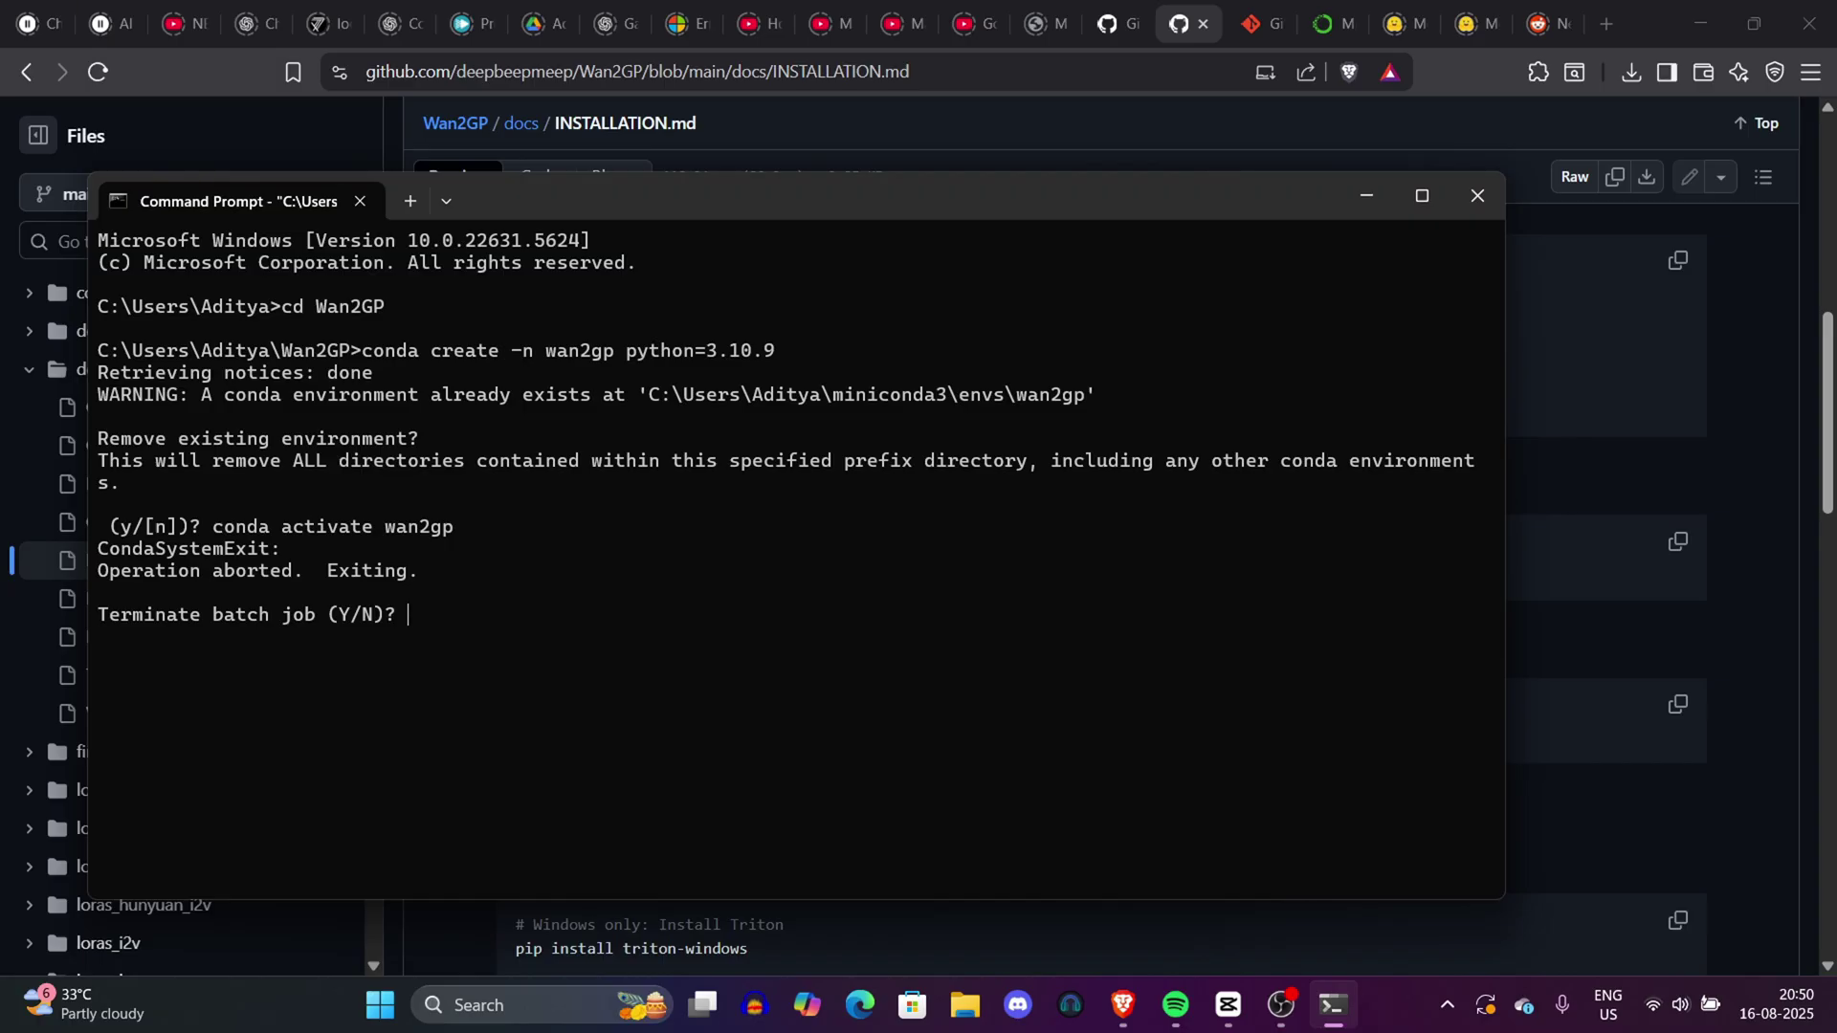
{"action": "key", "text": "ctrl+x"}
{"action": "key", "text": "ctrl+c"}
Clear the terminal and run 'conda activate wan2gp' to activate the existing environment.
{"action": "type", "text": "cle"}
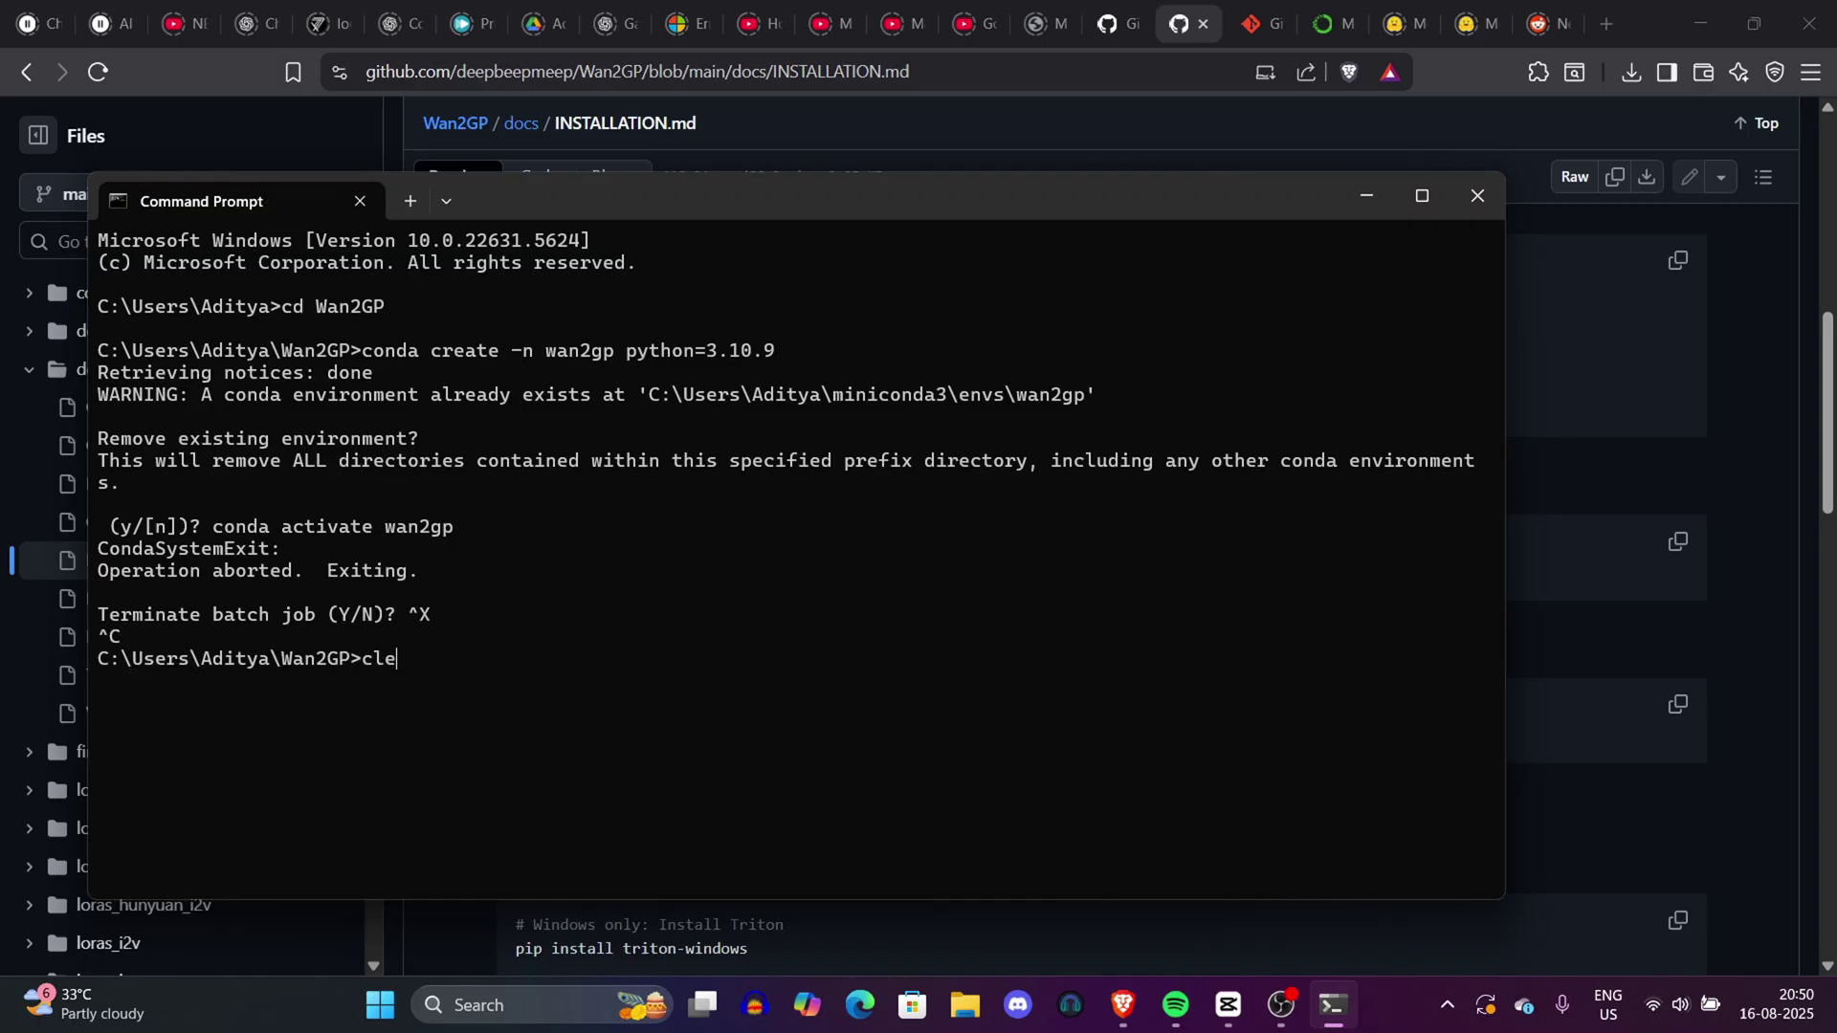
{"action": "type", "text": "ar"}
{"action": "key", "text": "Return"}
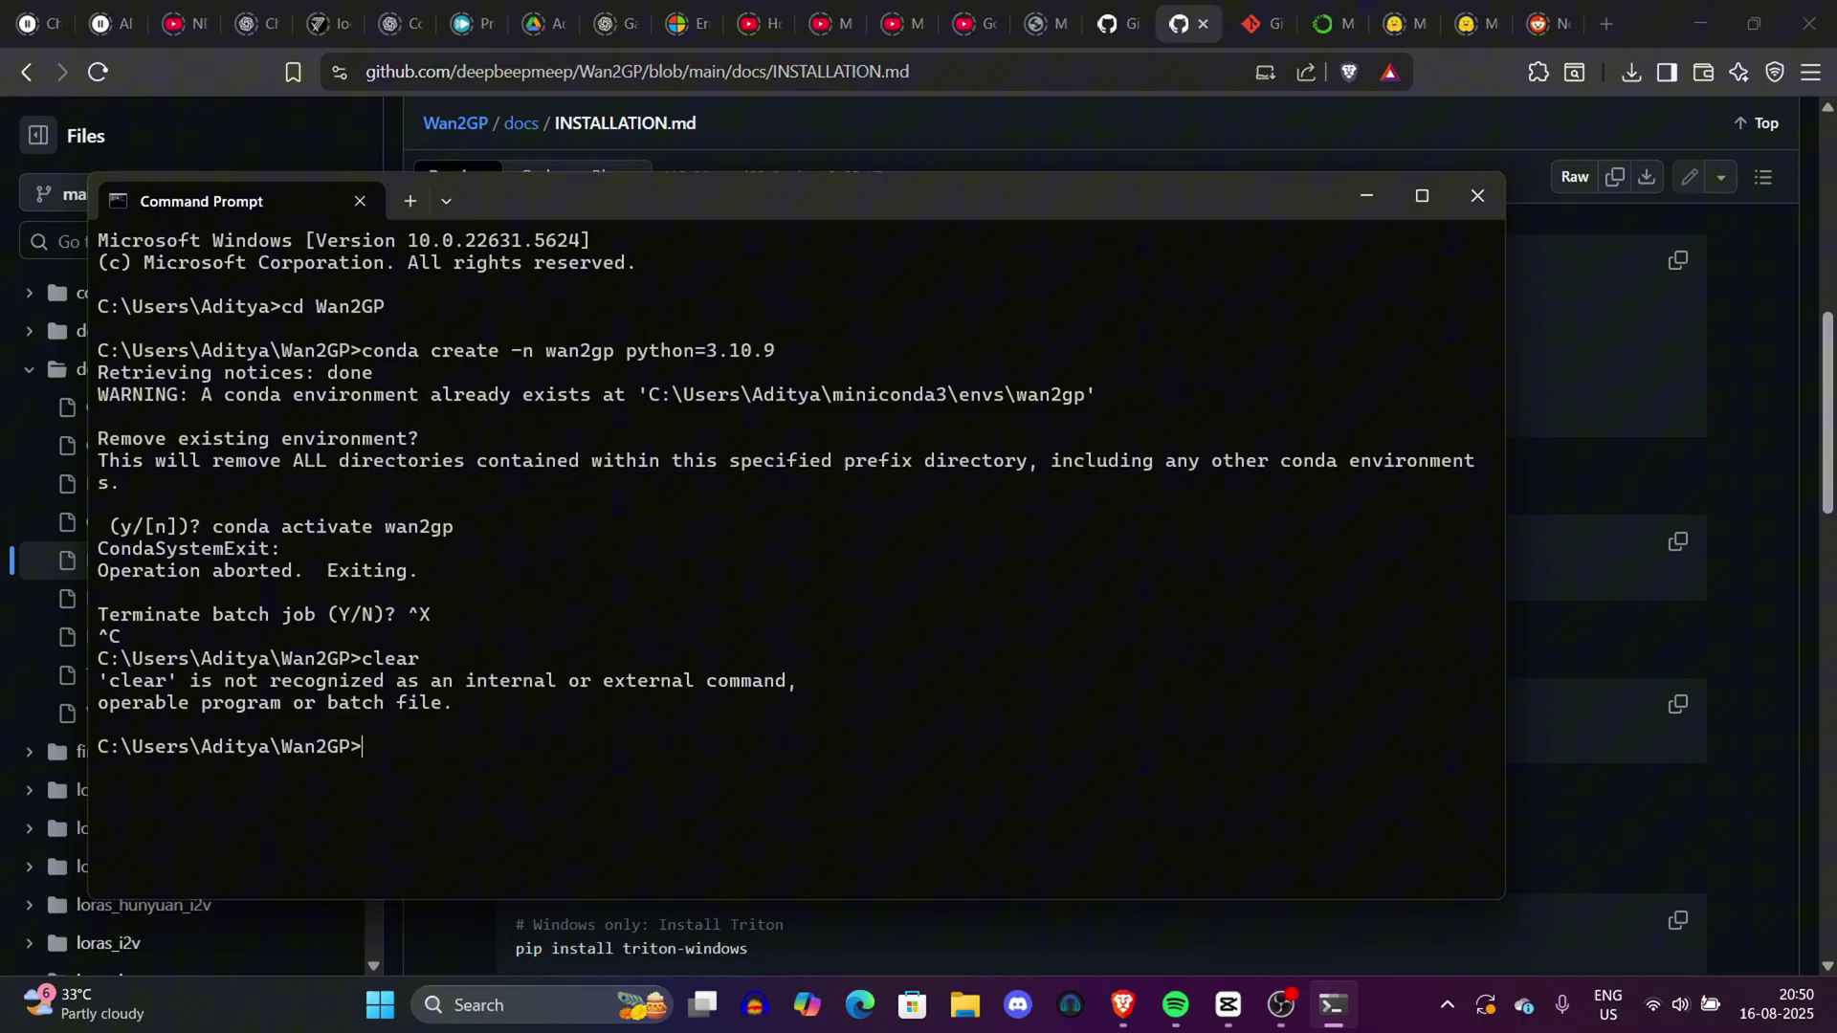
{"action": "key", "text": "ctrl+v"}
{"action": "left_click_drag", "start_coordinate": [359, 750], "coordinate": [784, 767]}
{"action": "left_click", "coordinate": [726, 755]}
{"action": "key", "text": "Return"}
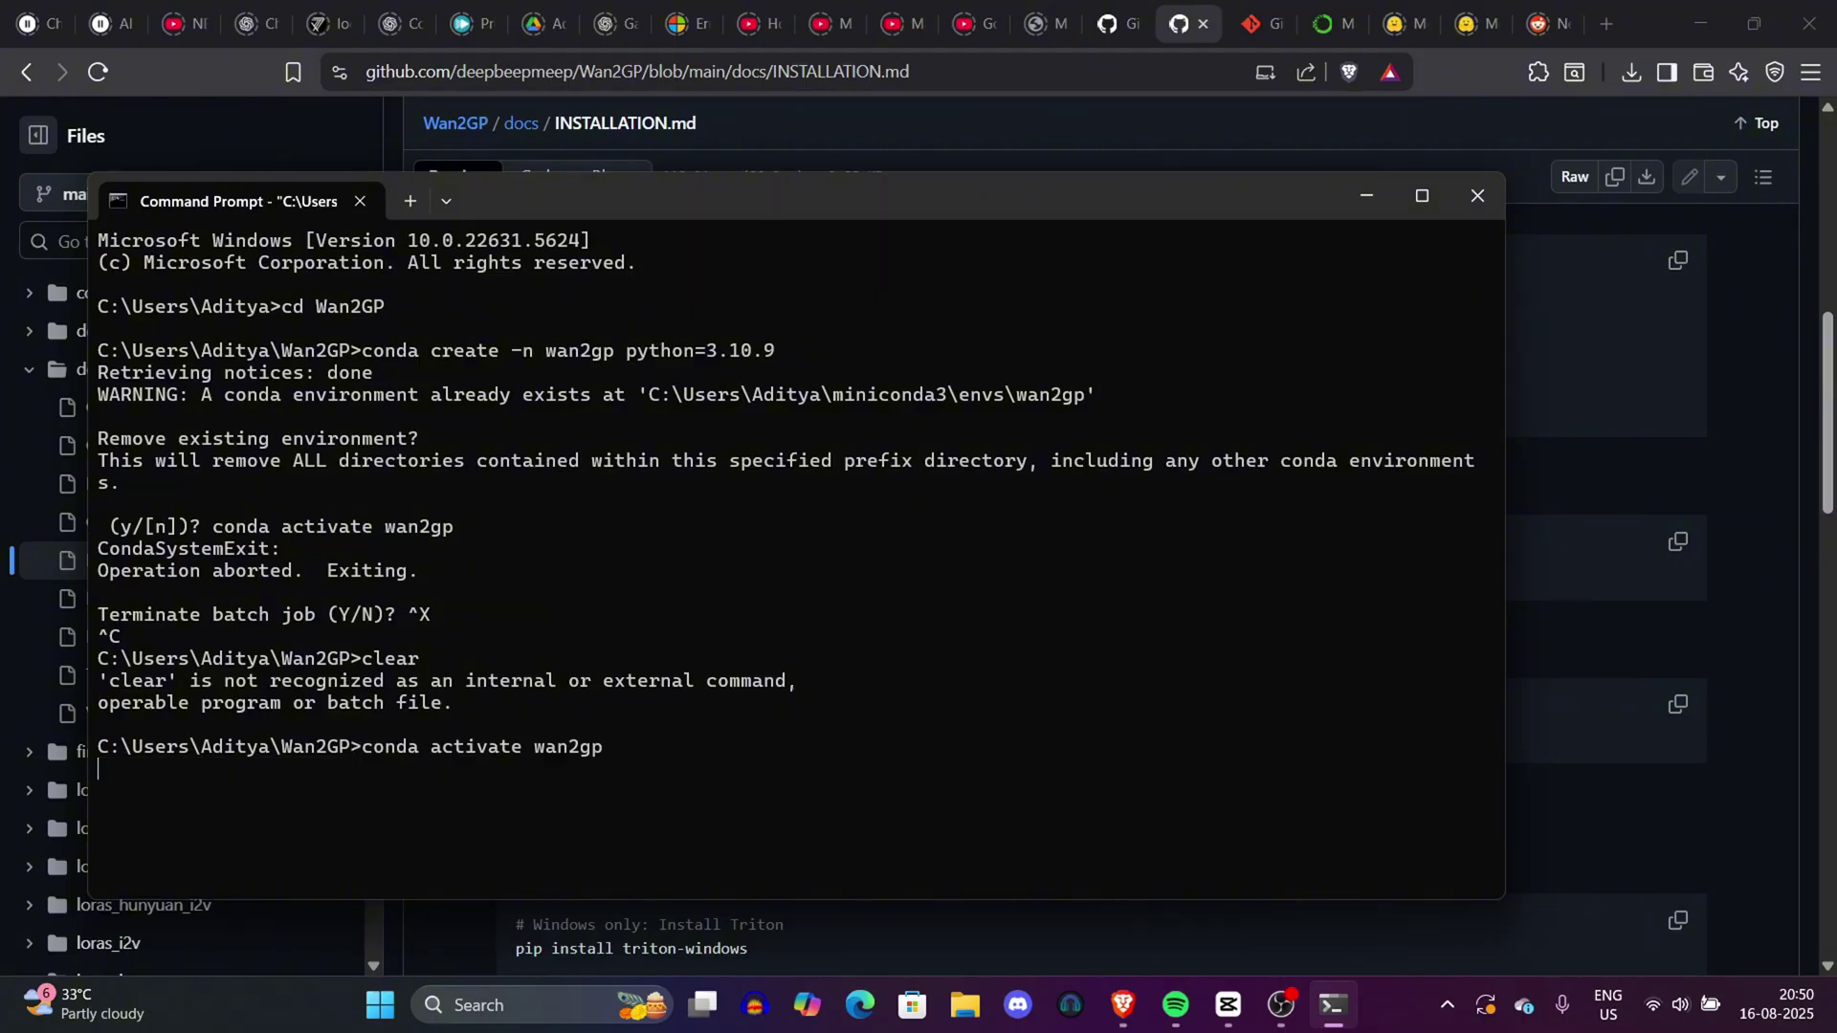
{"action": "scroll", "coordinate": [477, 795], "scroll_direction": "up", "scroll_amount": 1}
{"action": "scroll", "coordinate": [270, 859], "scroll_direction": "down", "scroll_amount": 1}
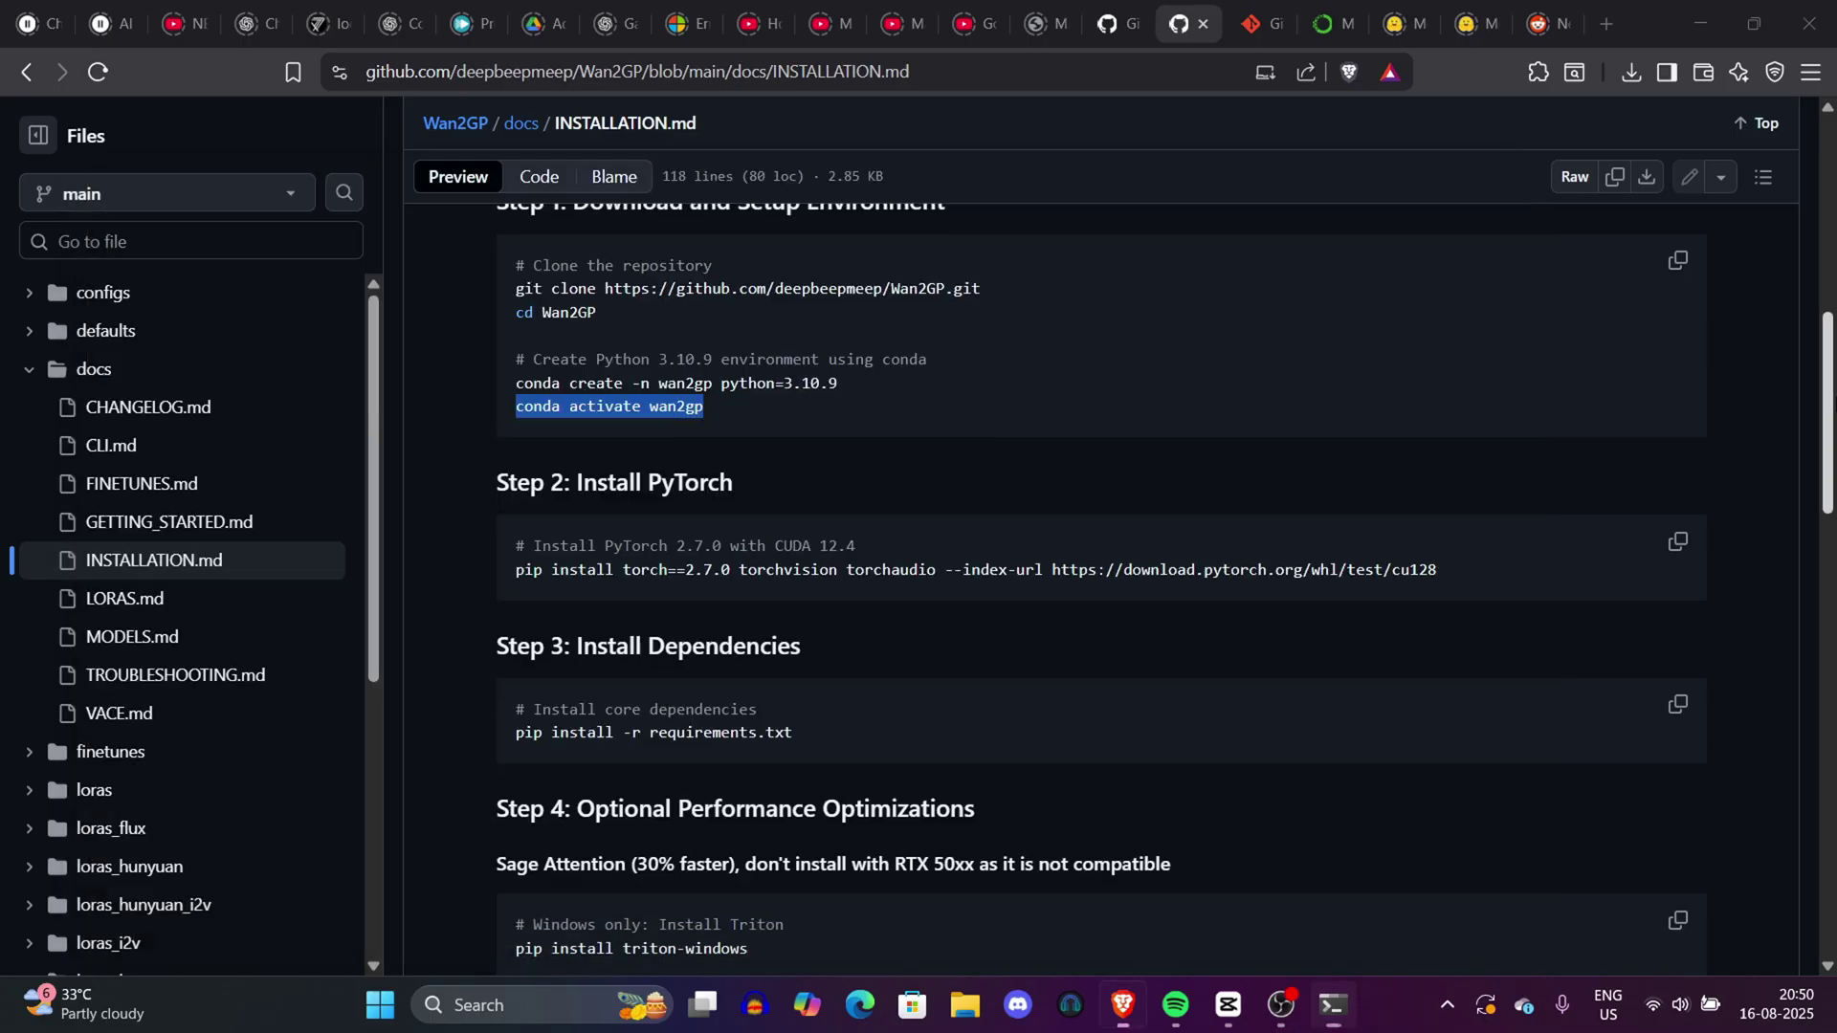
Copy the PyTorch install command from the guide into the Command Prompt.
{"action": "scroll", "coordinate": [903, 419], "scroll_direction": "down", "scroll_amount": 2}
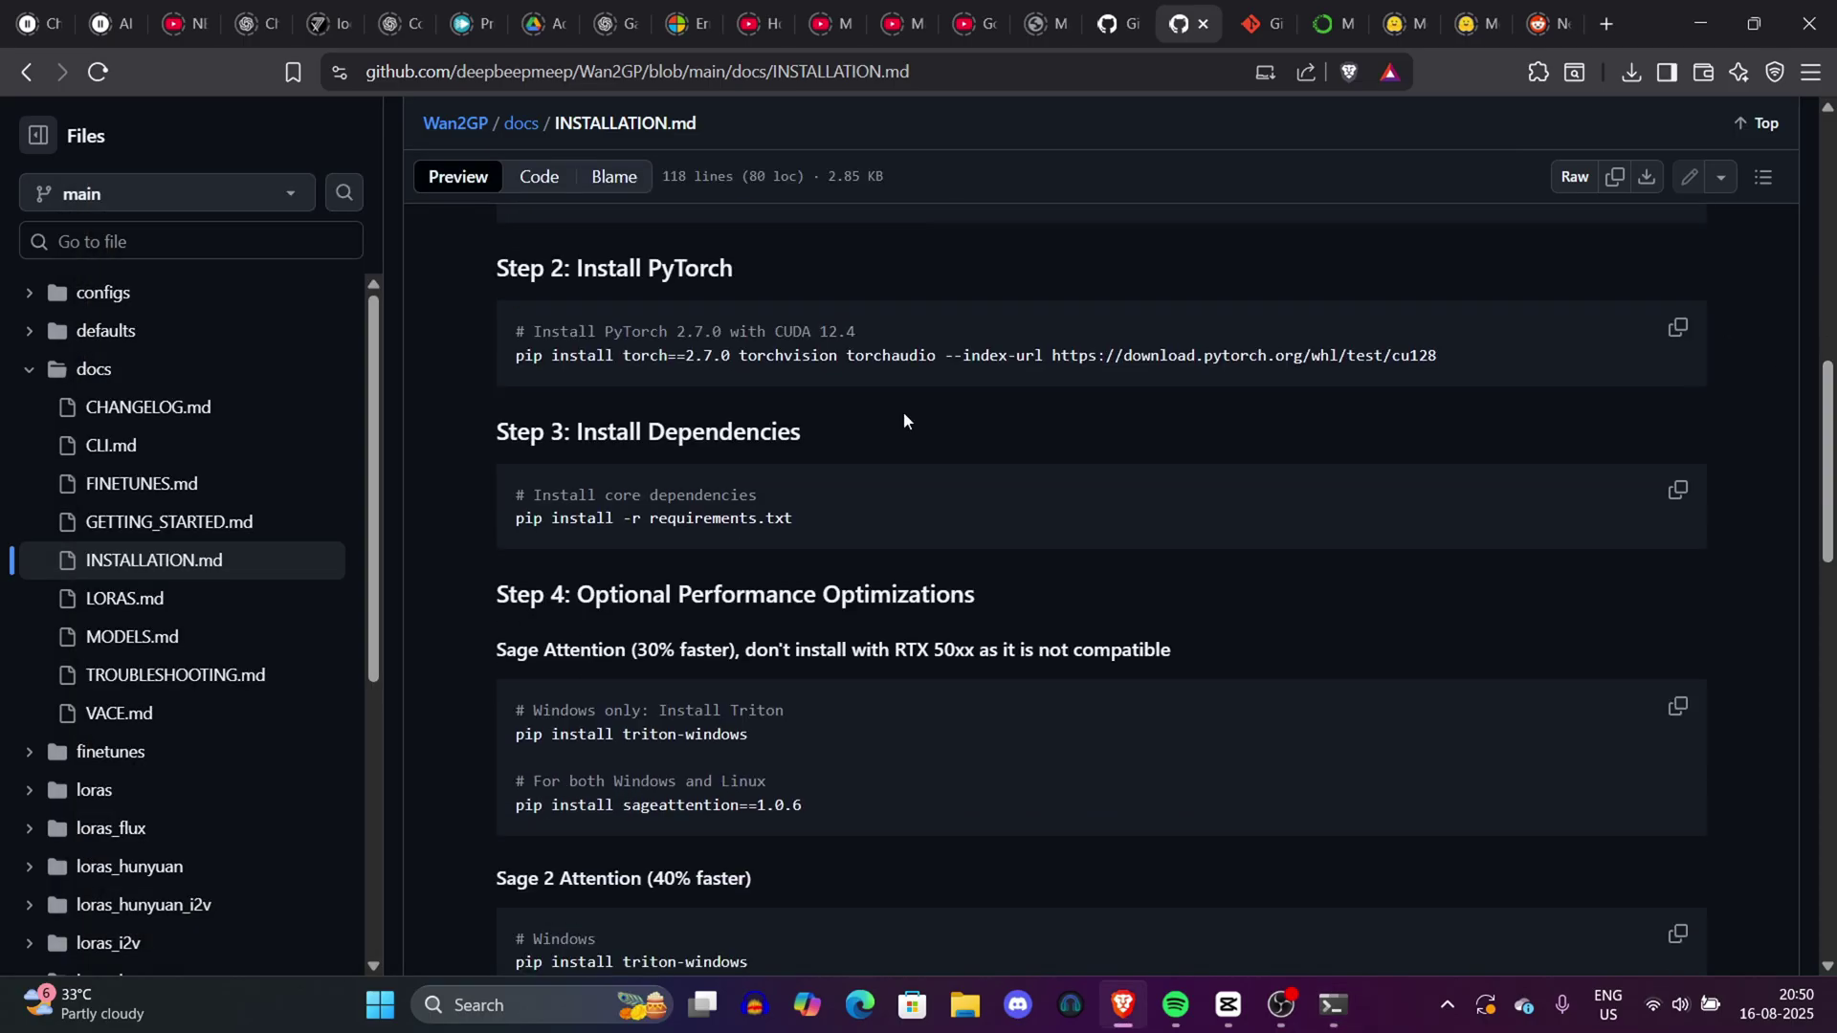
{"action": "left_click_drag", "start_coordinate": [514, 360], "coordinate": [1495, 363]}
{"action": "key", "text": "ctrl+c"}
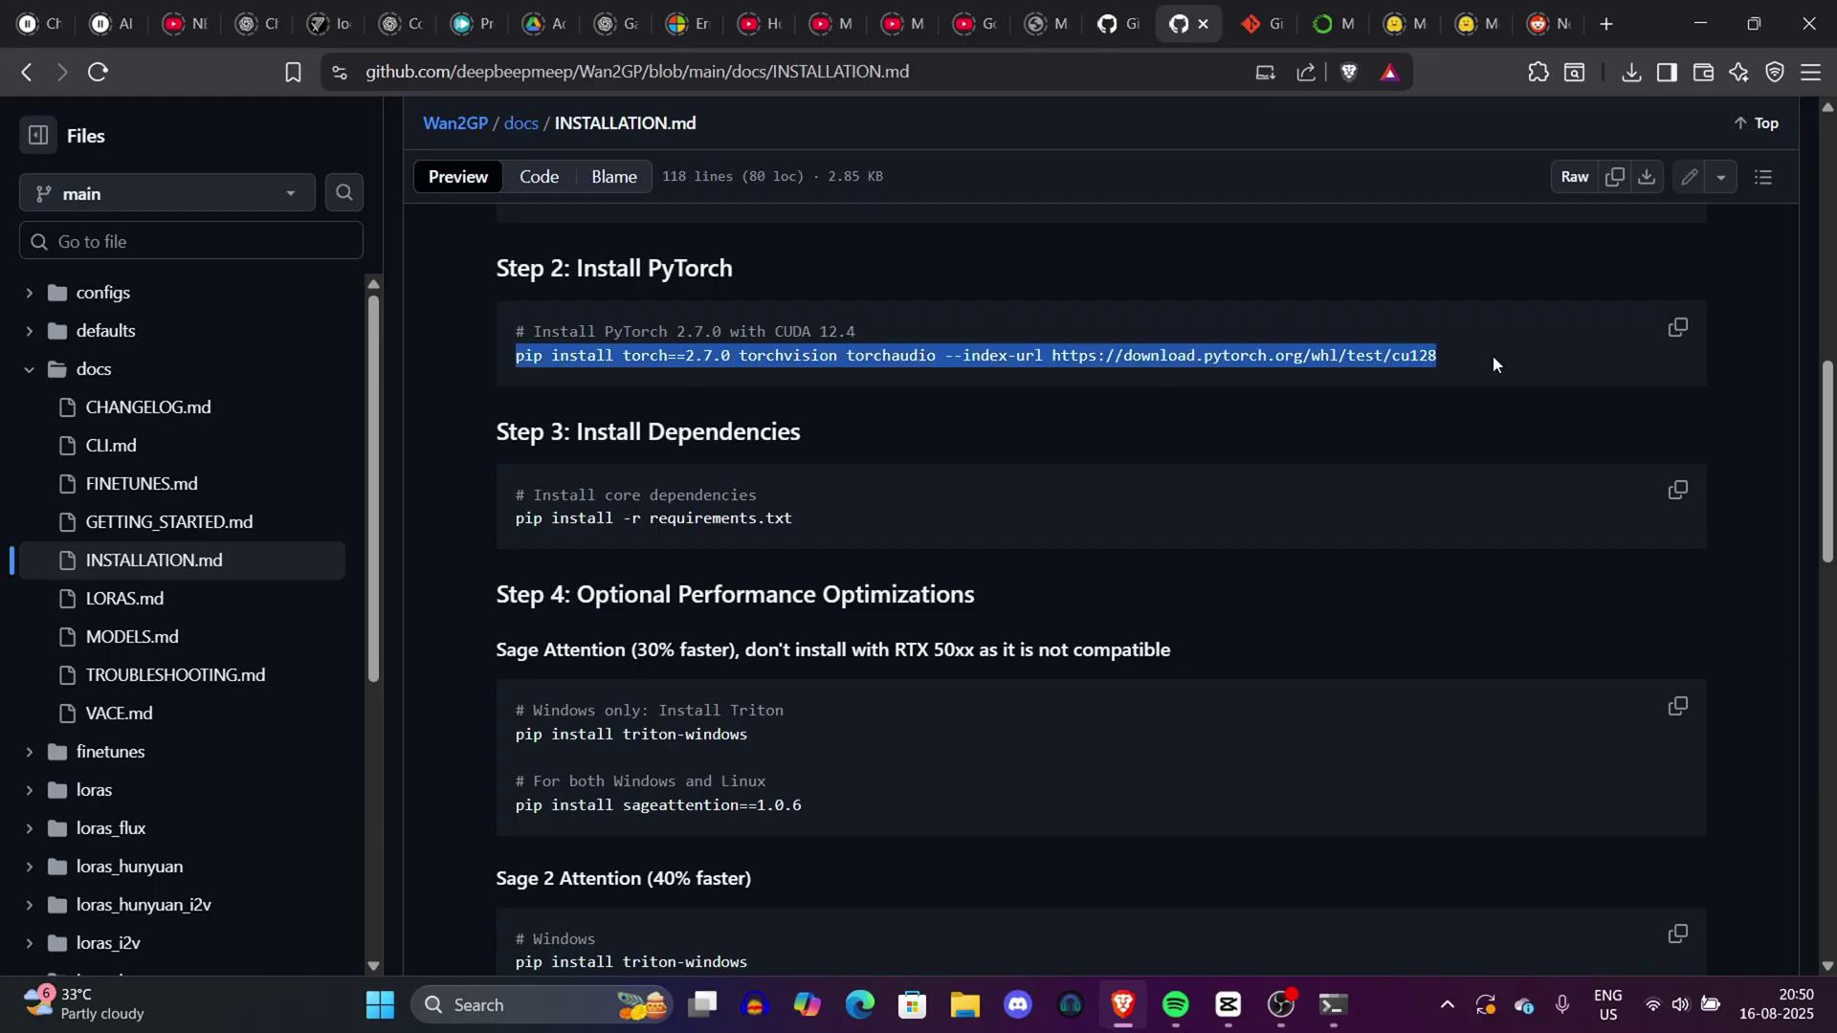
{"action": "left_click", "coordinate": [1333, 1006]}
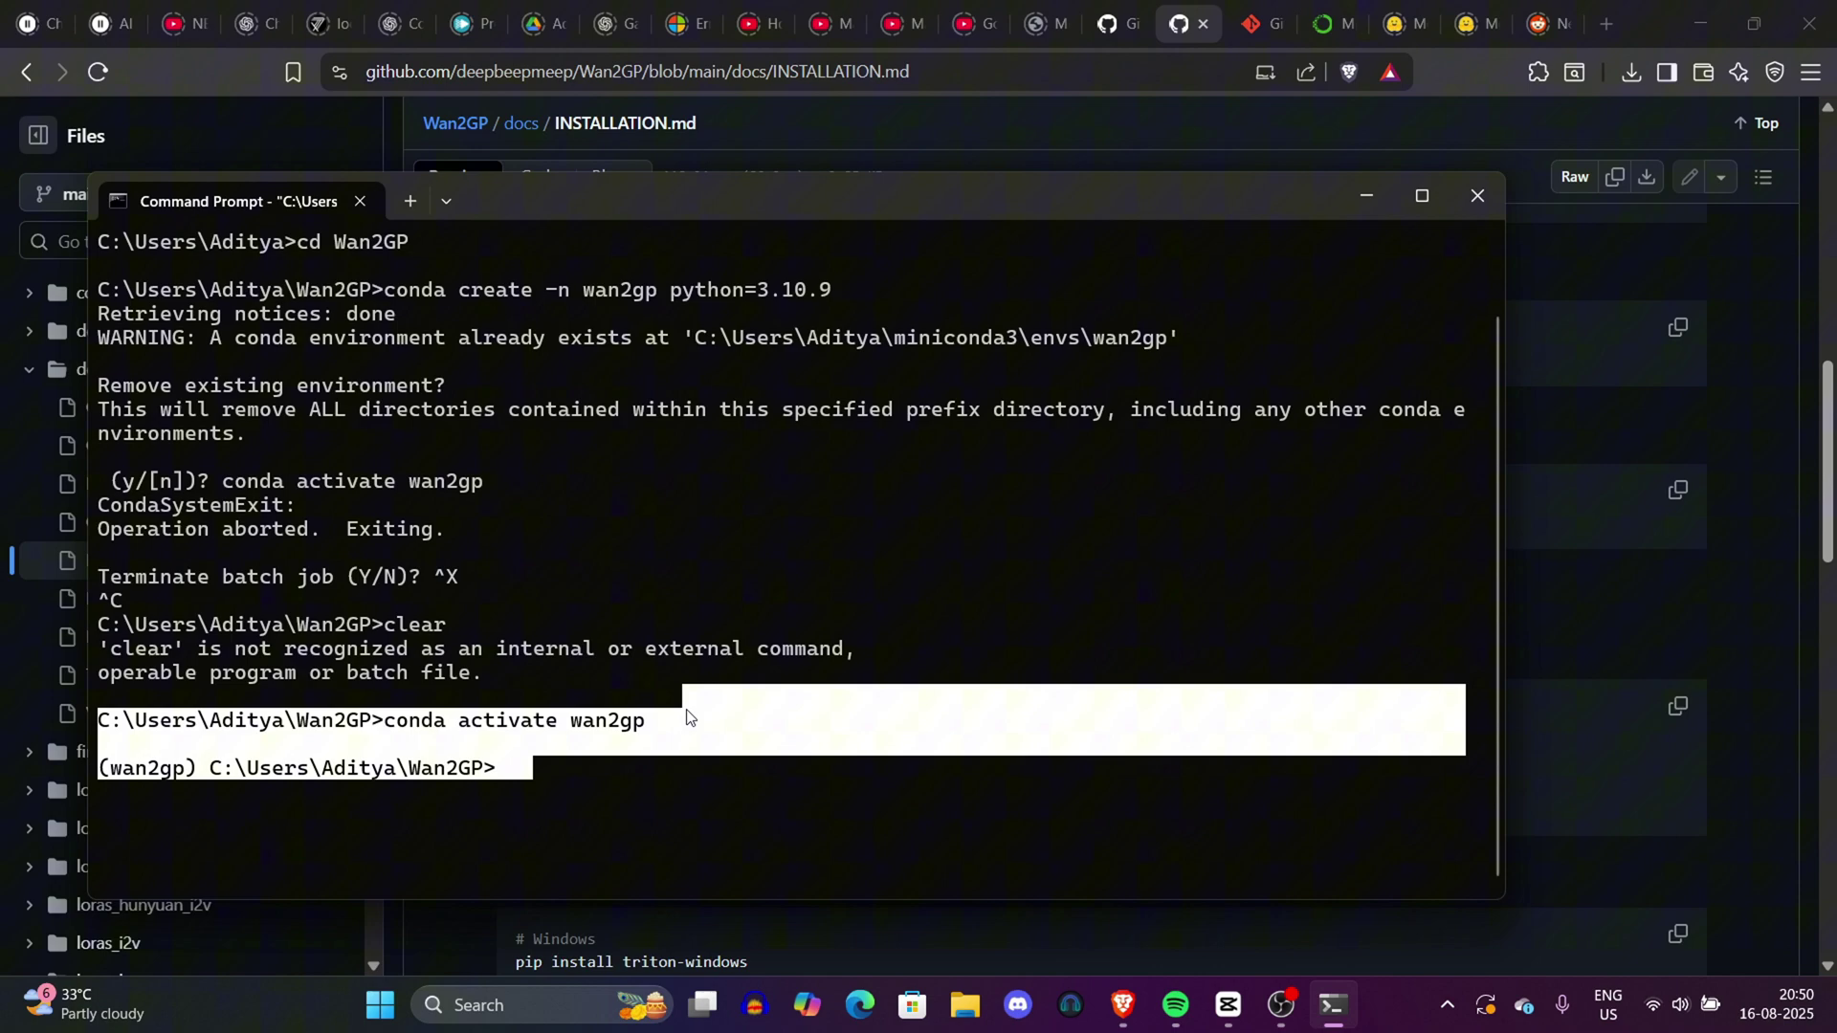
{"action": "left_click_drag", "start_coordinate": [687, 717], "coordinate": [578, 777]}
{"action": "left_click", "coordinate": [578, 777]}
{"action": "key", "text": "ctrl+v"}
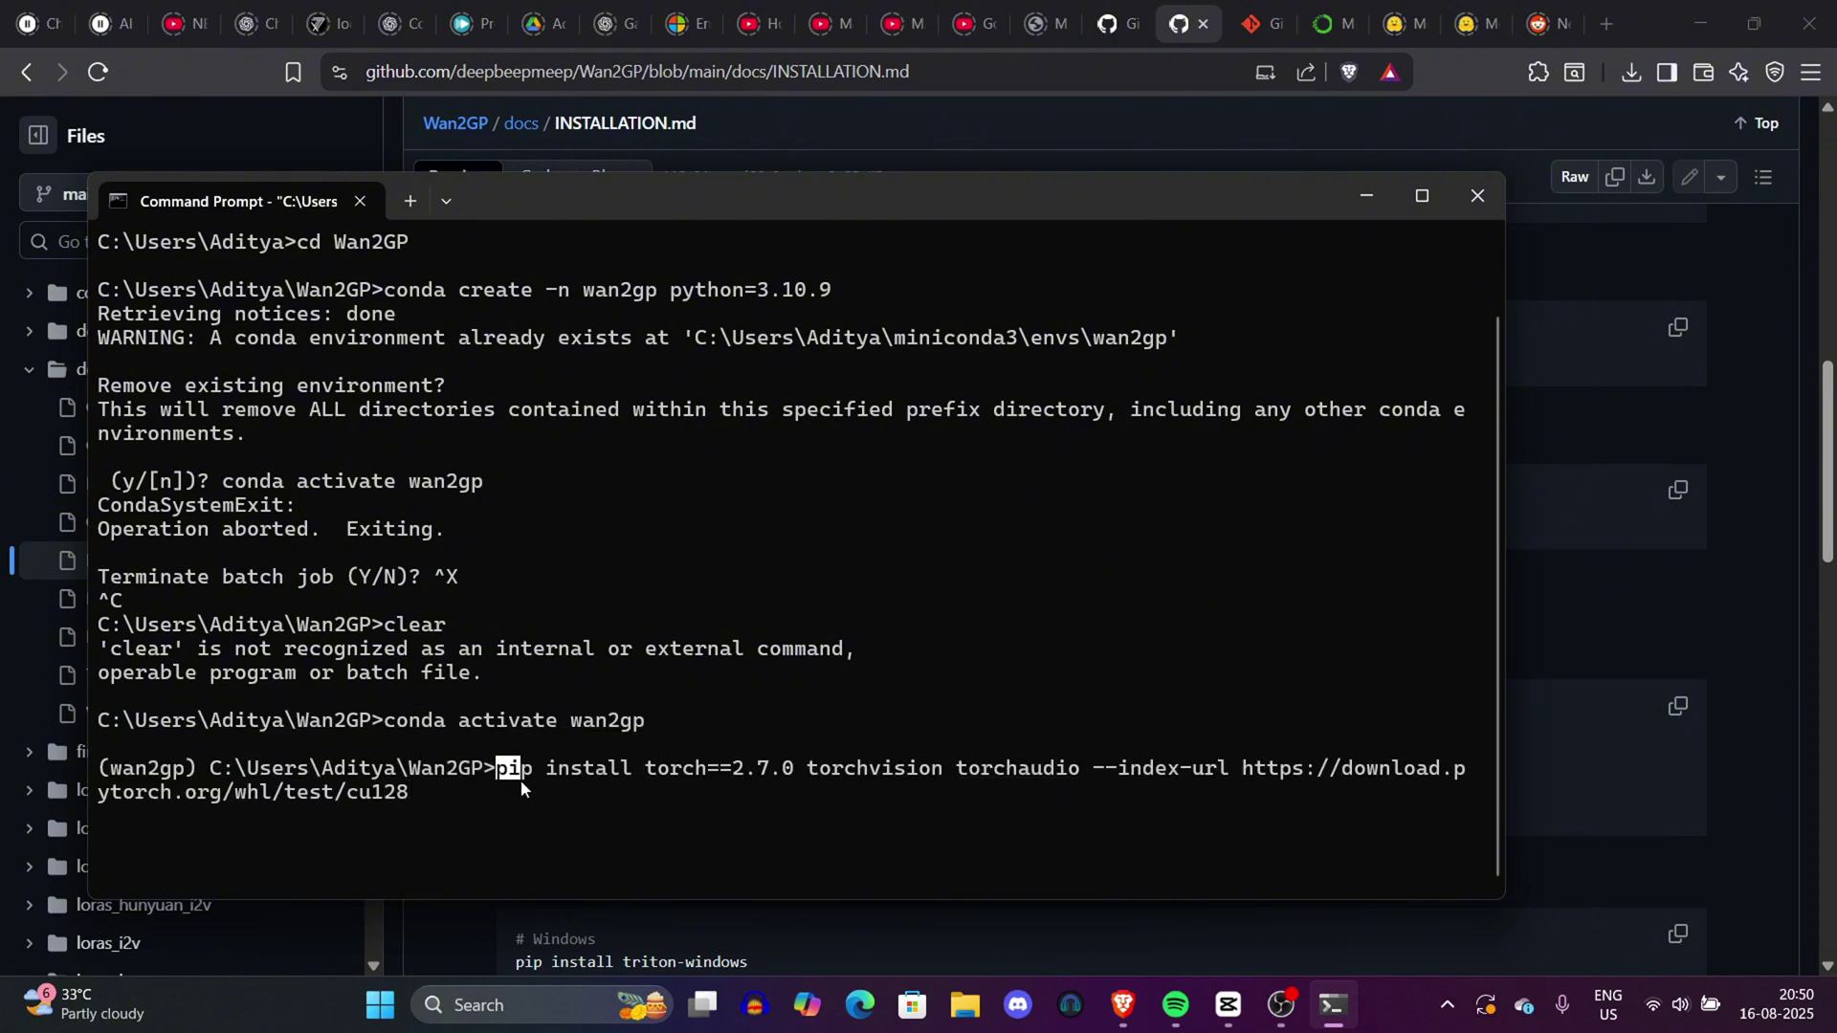
Select the Triton and sageattention install commands, then scroll down to the Troubleshooting section.
{"action": "left_click", "coordinate": [1613, 352]}
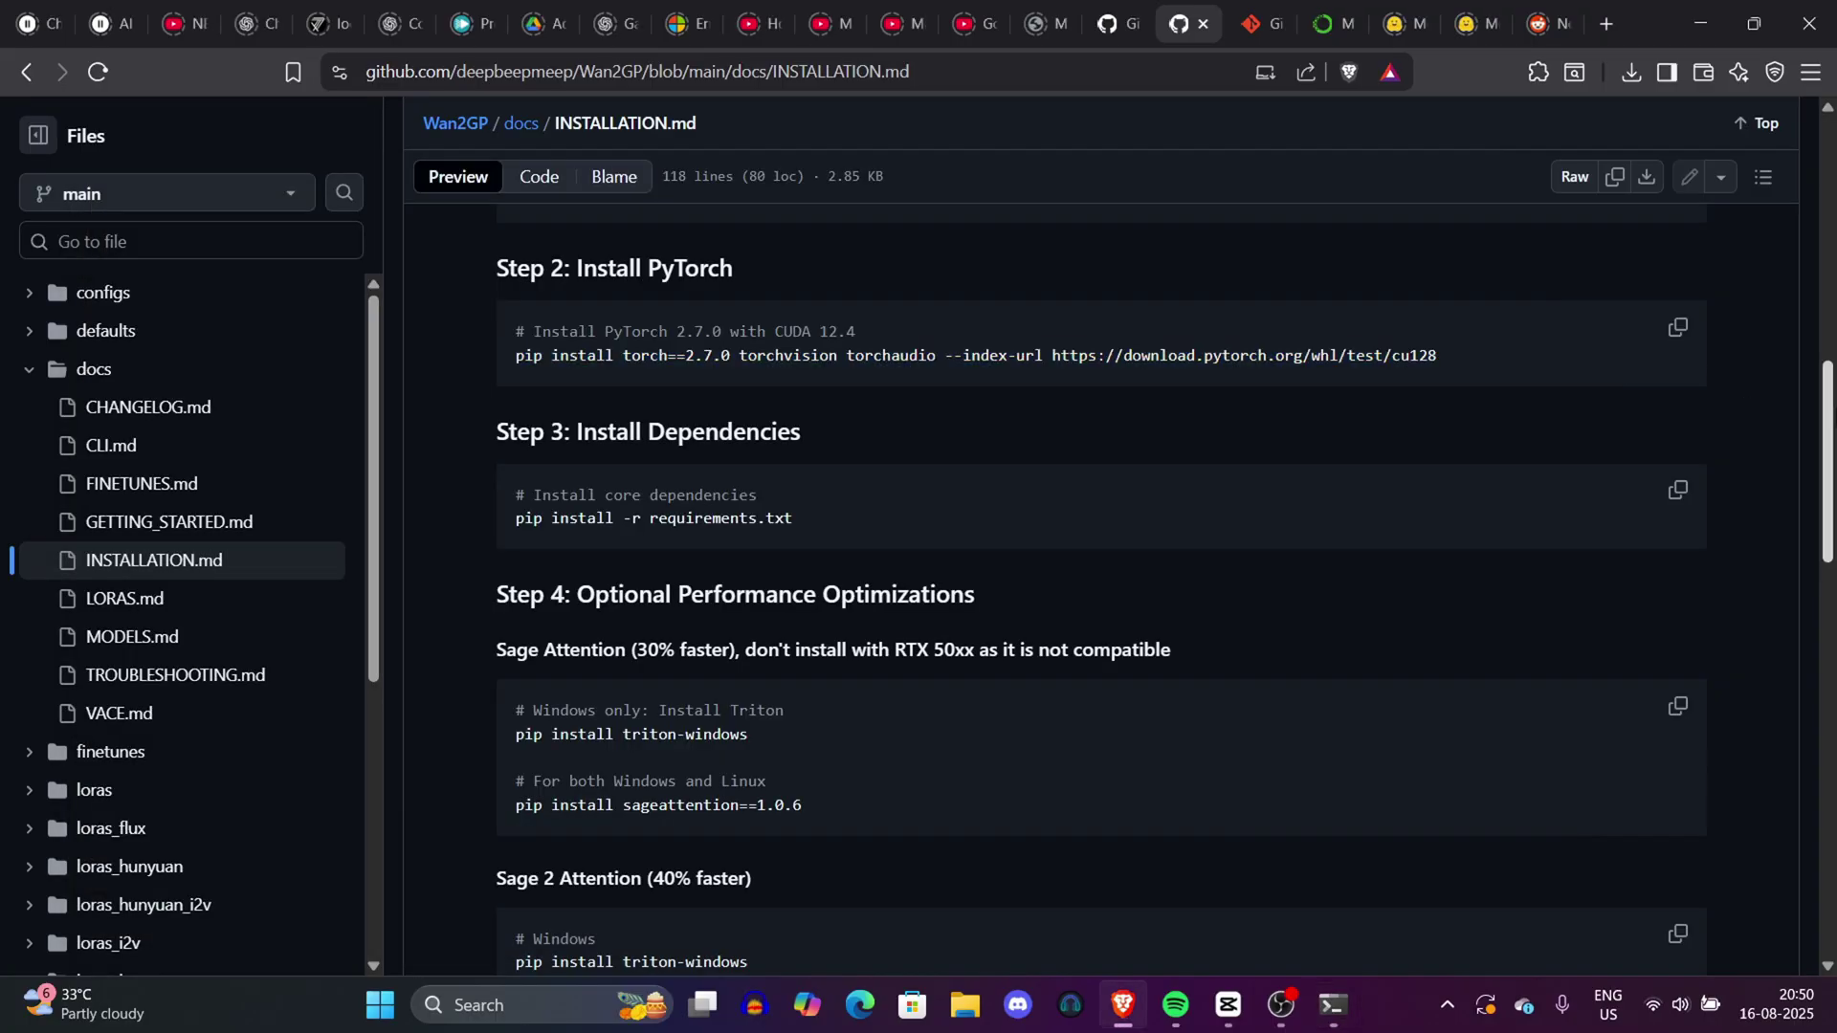
{"action": "scroll", "coordinate": [1352, 446], "scroll_direction": "down", "scroll_amount": 3}
{"action": "scroll", "coordinate": [1352, 446], "scroll_direction": "up", "scroll_amount": 1}
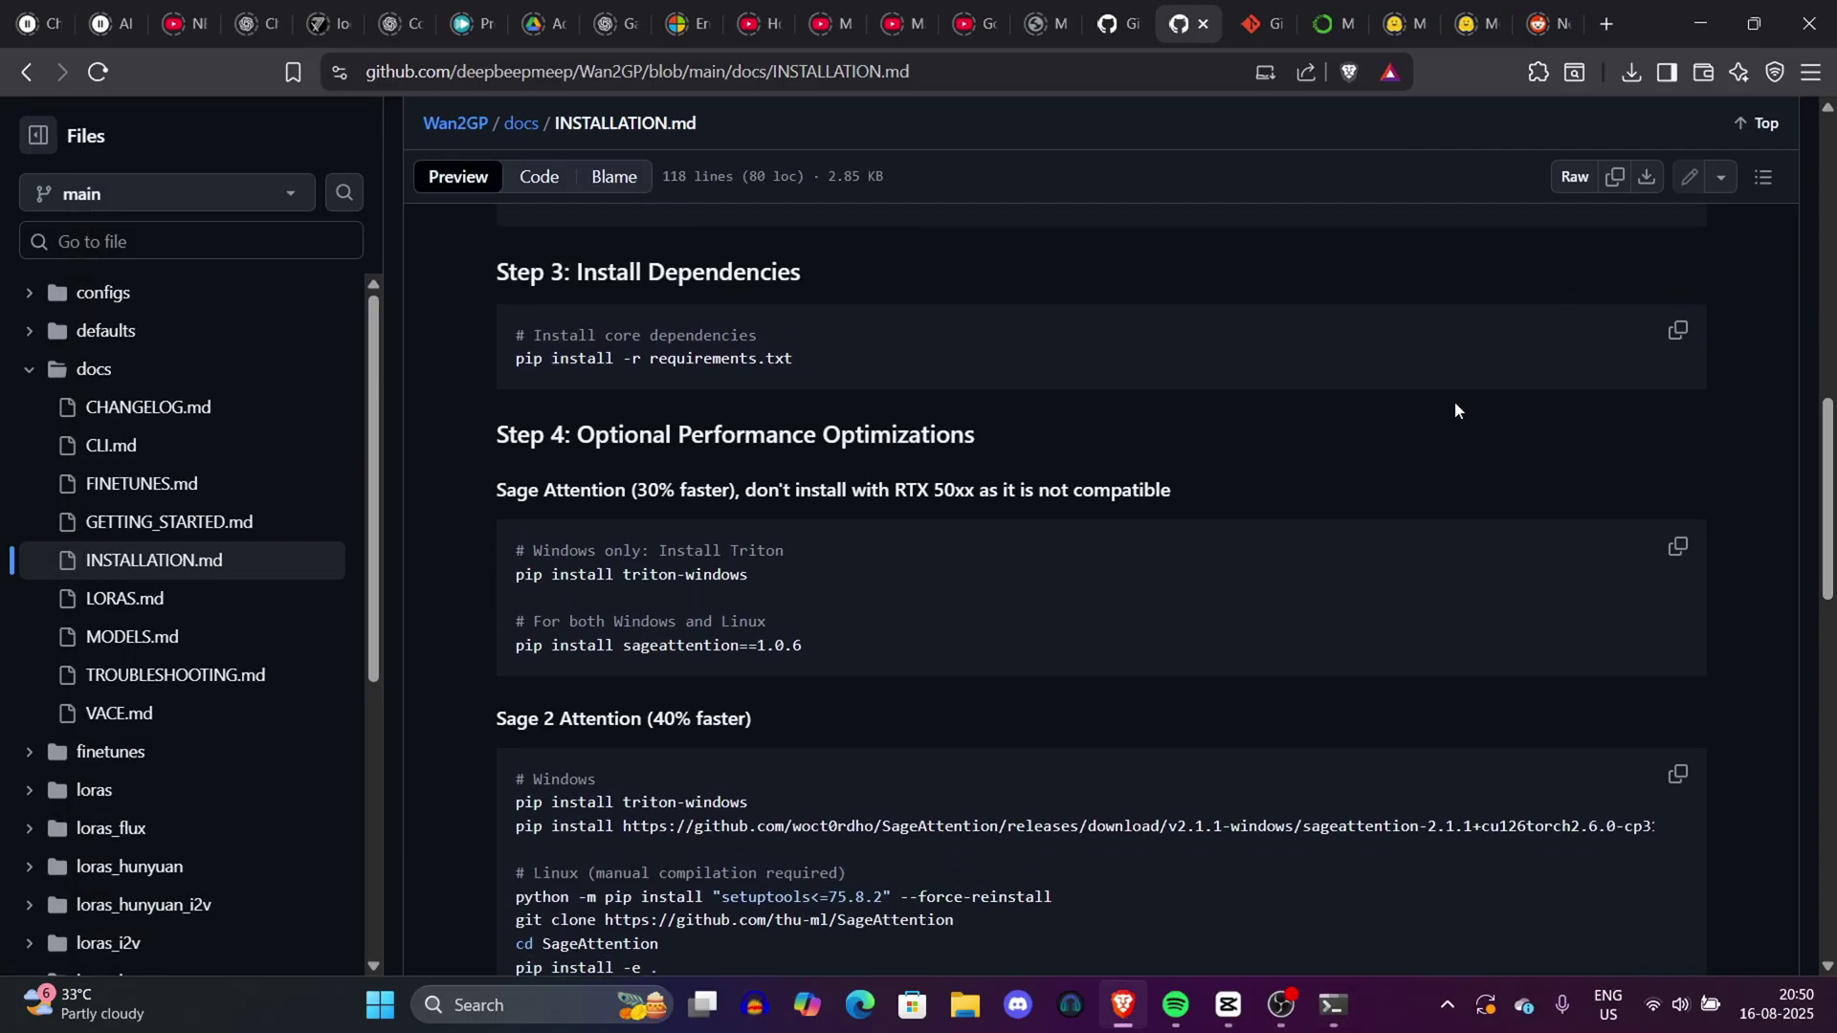
{"action": "scroll", "coordinate": [1455, 410], "scroll_direction": "down", "scroll_amount": 3}
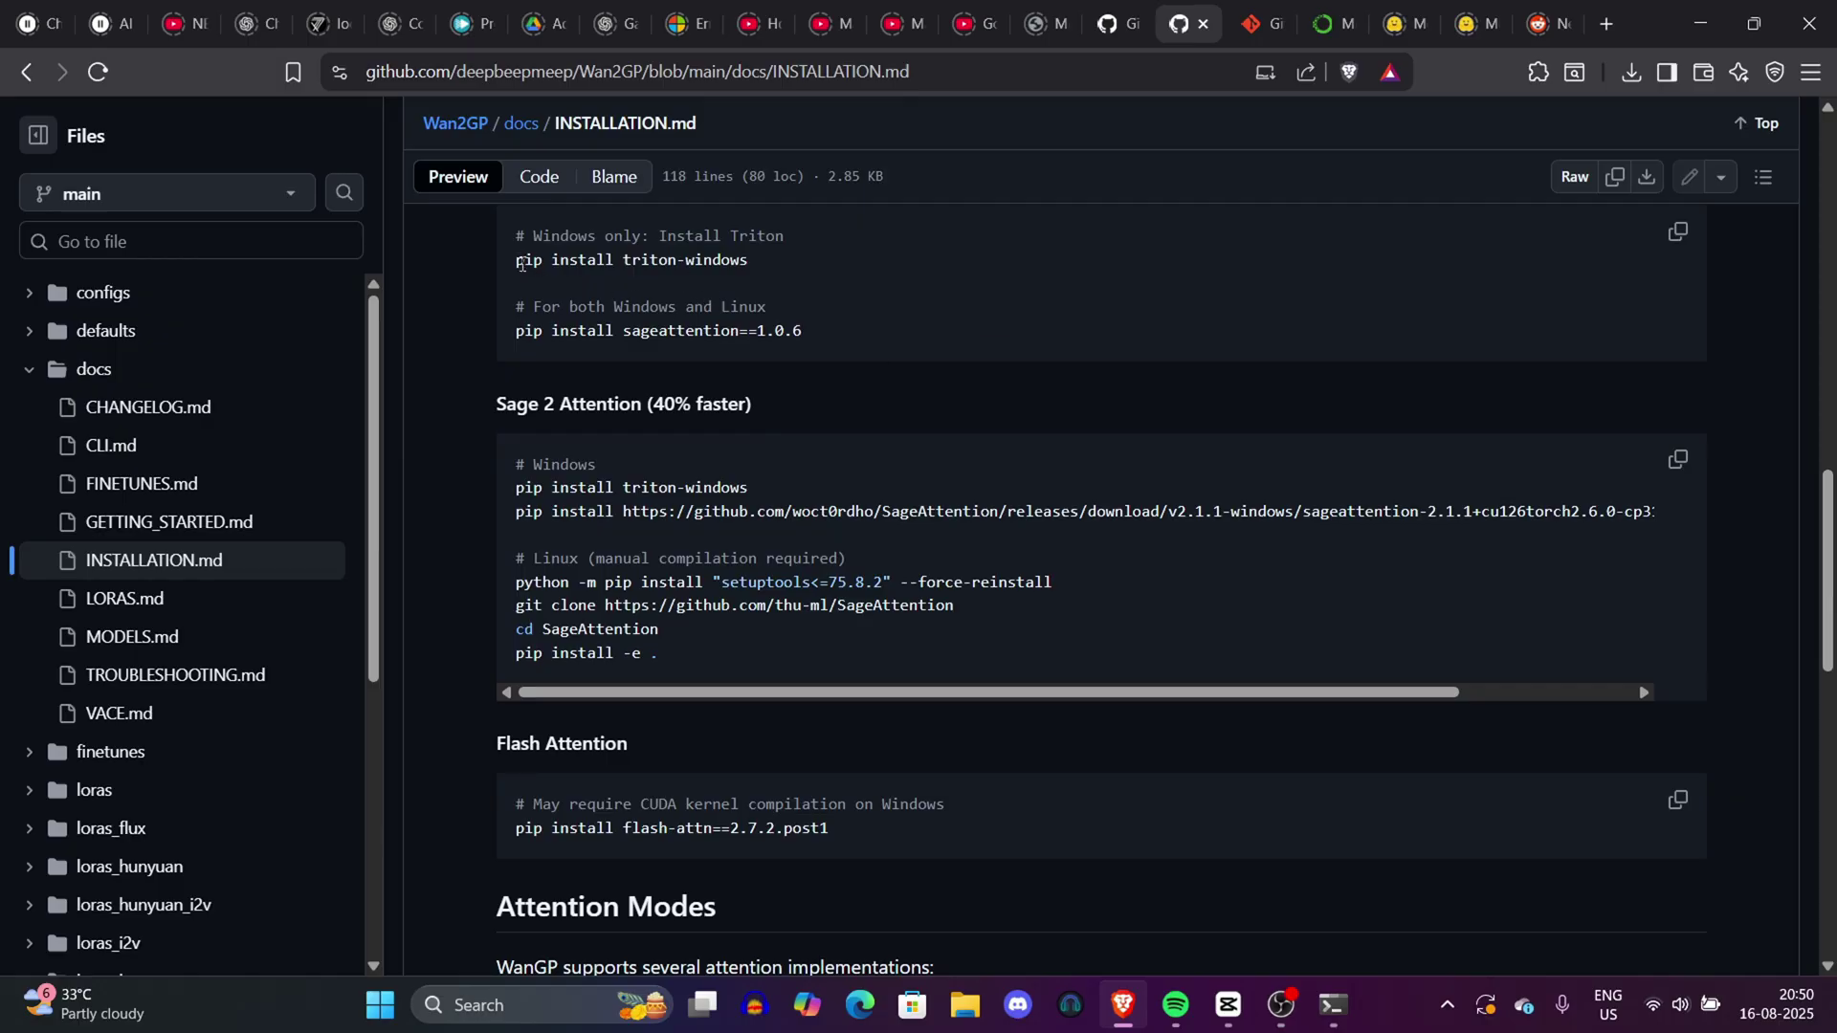
{"action": "left_click_drag", "start_coordinate": [518, 260], "coordinate": [865, 348]}
{"action": "left_click", "coordinate": [522, 493]}
{"action": "left_click_drag", "start_coordinate": [514, 479], "coordinate": [765, 586]}
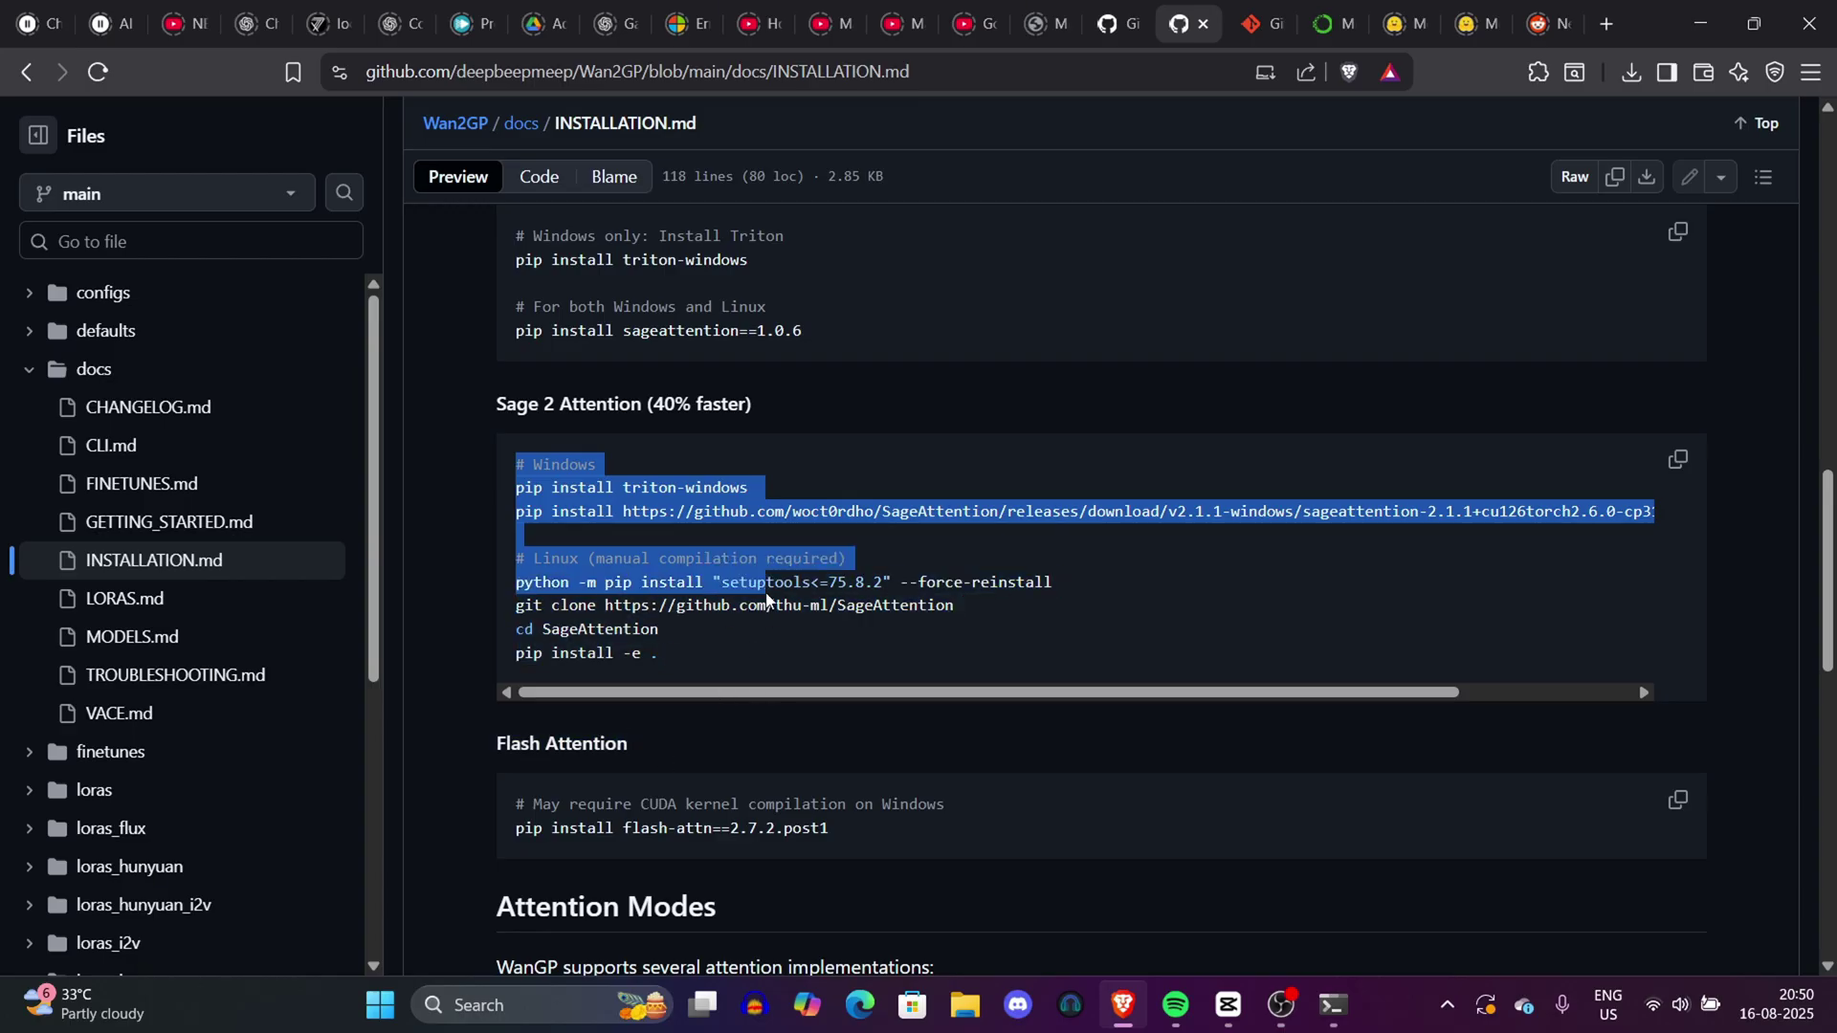
{"action": "left_click", "coordinate": [766, 586]}
{"action": "left_click_drag", "start_coordinate": [1830, 474], "coordinate": [1829, 550]}
{"action": "mouse_move", "coordinate": [1829, 718]}
{"action": "left_mouse_down"}
{"action": "mouse_move", "coordinate": [1829, 795]}
{"action": "mouse_move", "coordinate": [1832, 722]}
{"action": "left_mouse_up"}
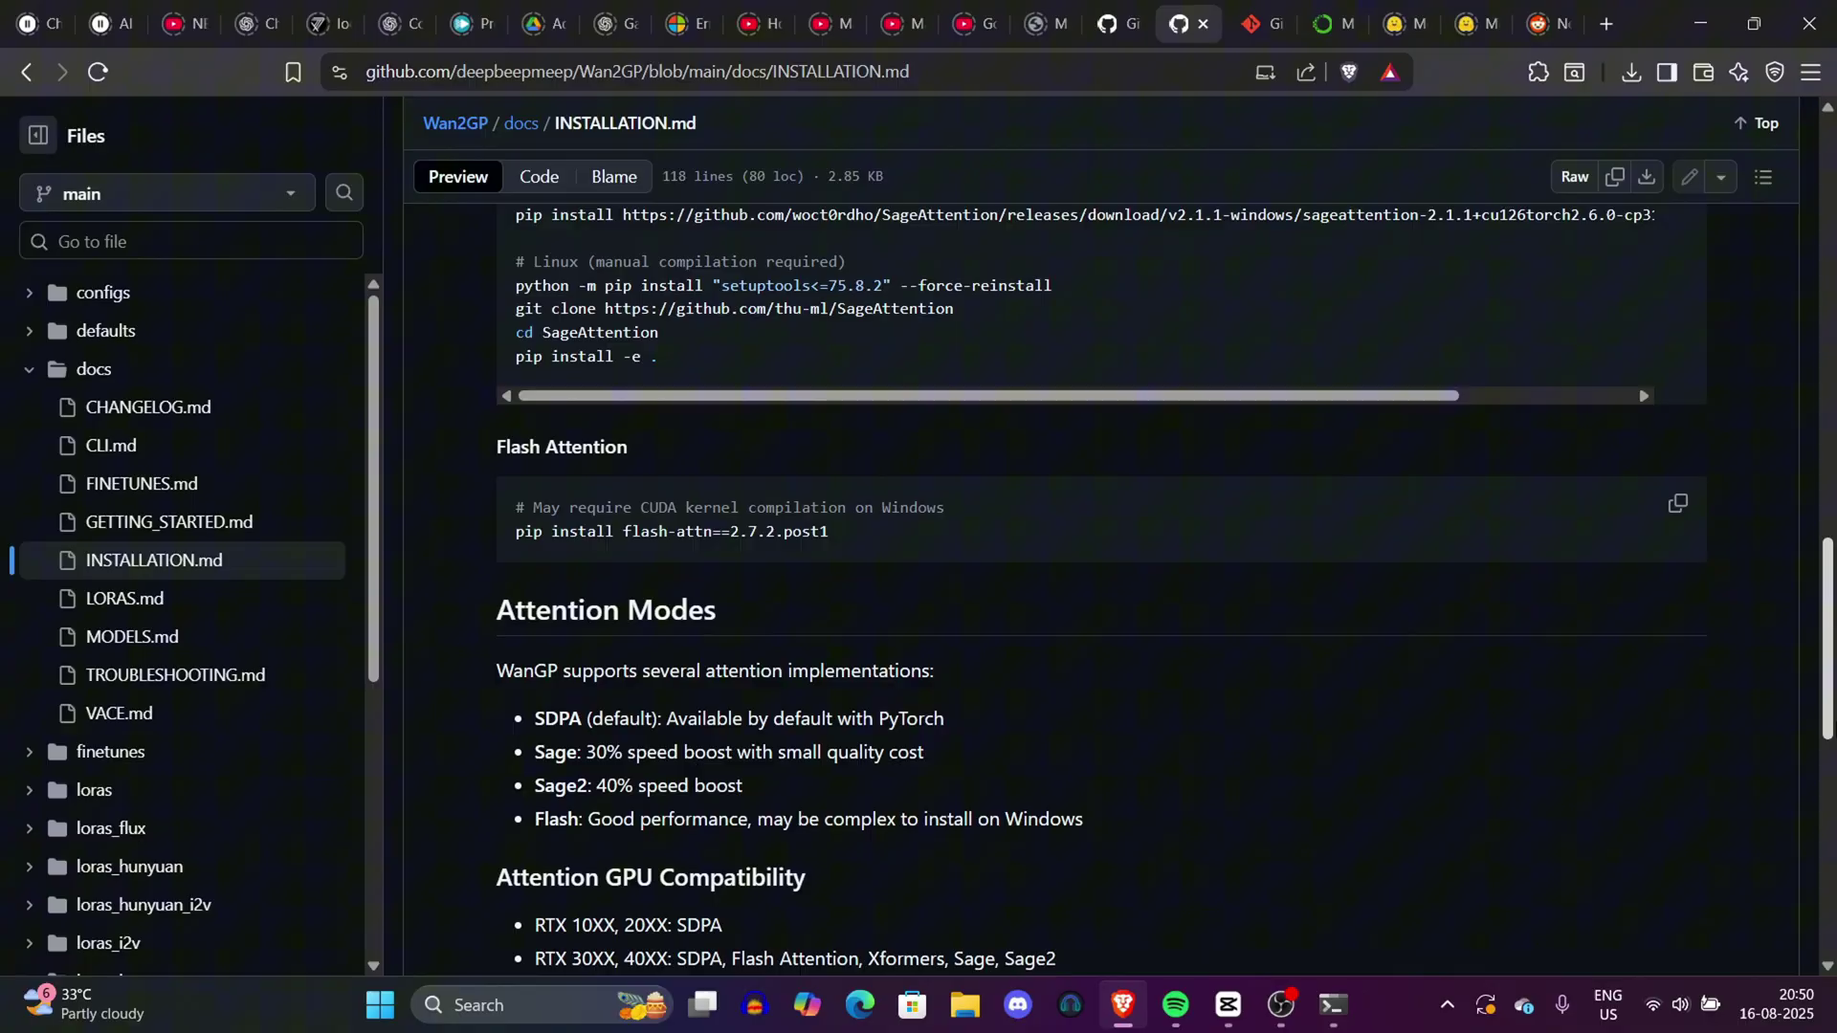
{"action": "scroll", "coordinate": [1833, 680], "scroll_direction": "down", "scroll_amount": 9}
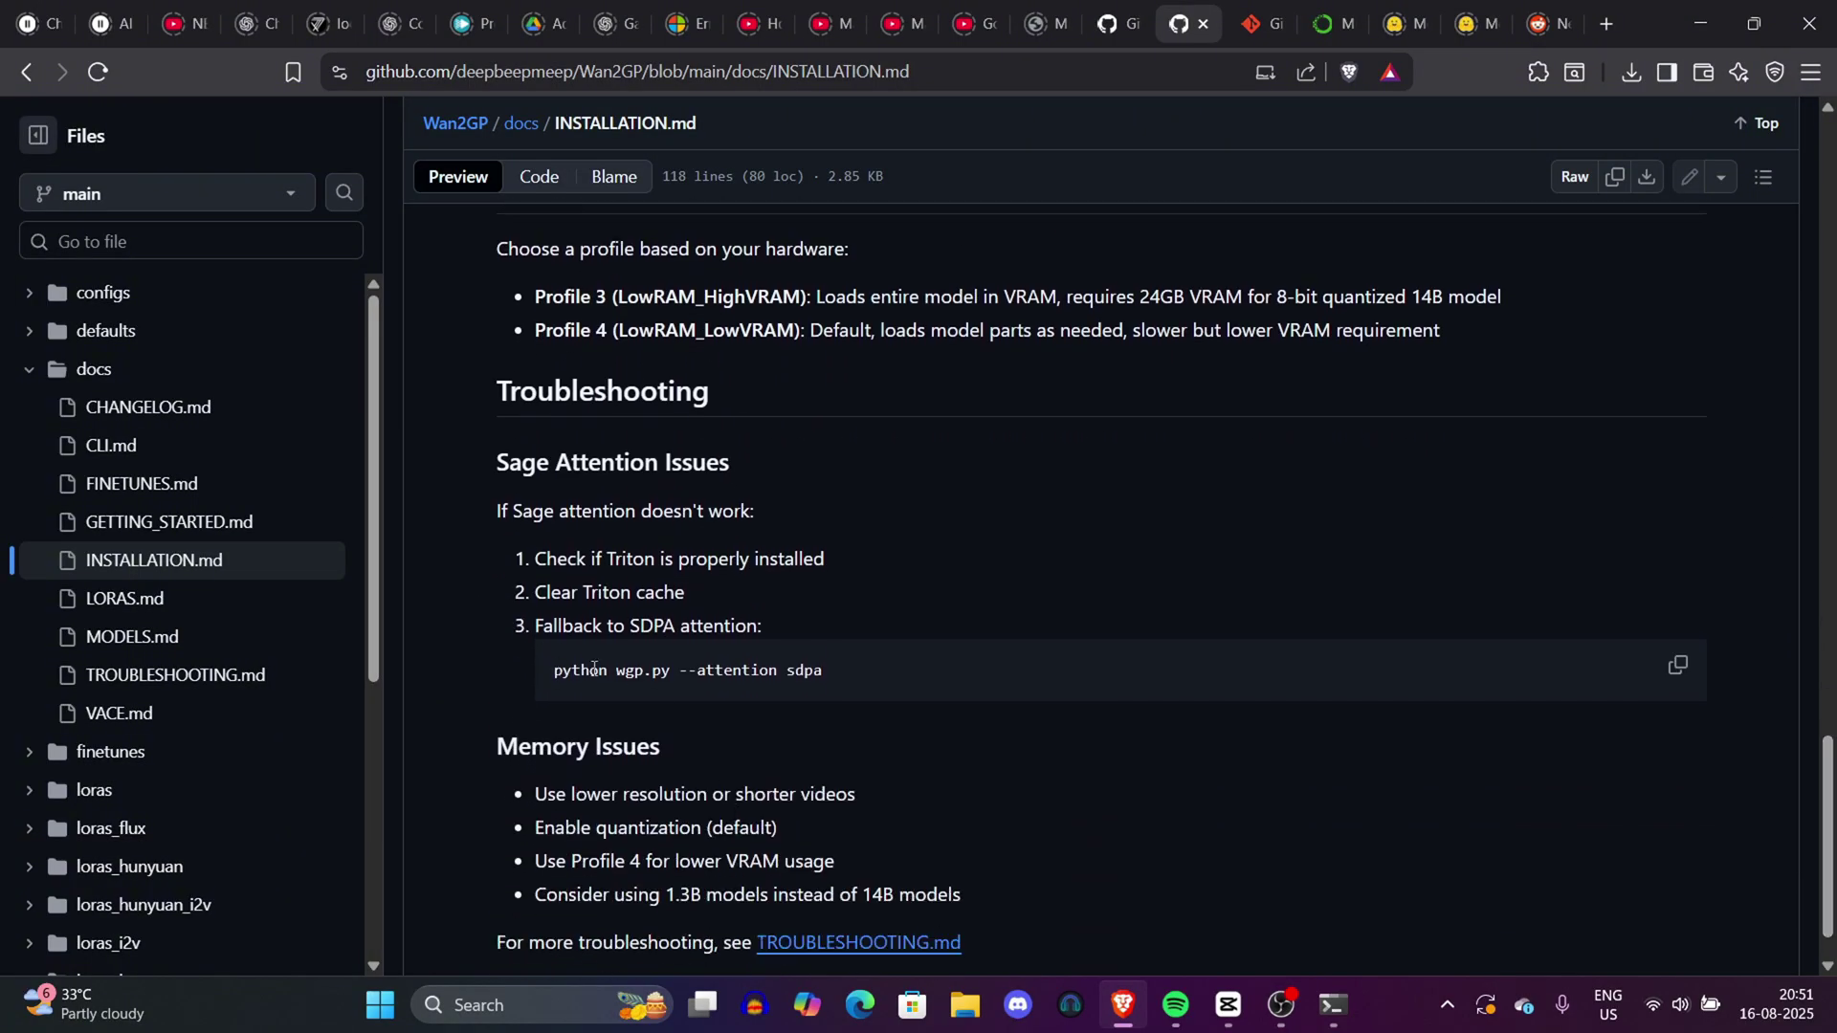
Copy 'python wgp.py', abort the pending torch install, and launch WanGP from the wan2gp prompt.
{"action": "left_click_drag", "start_coordinate": [554, 670], "coordinate": [672, 672]}
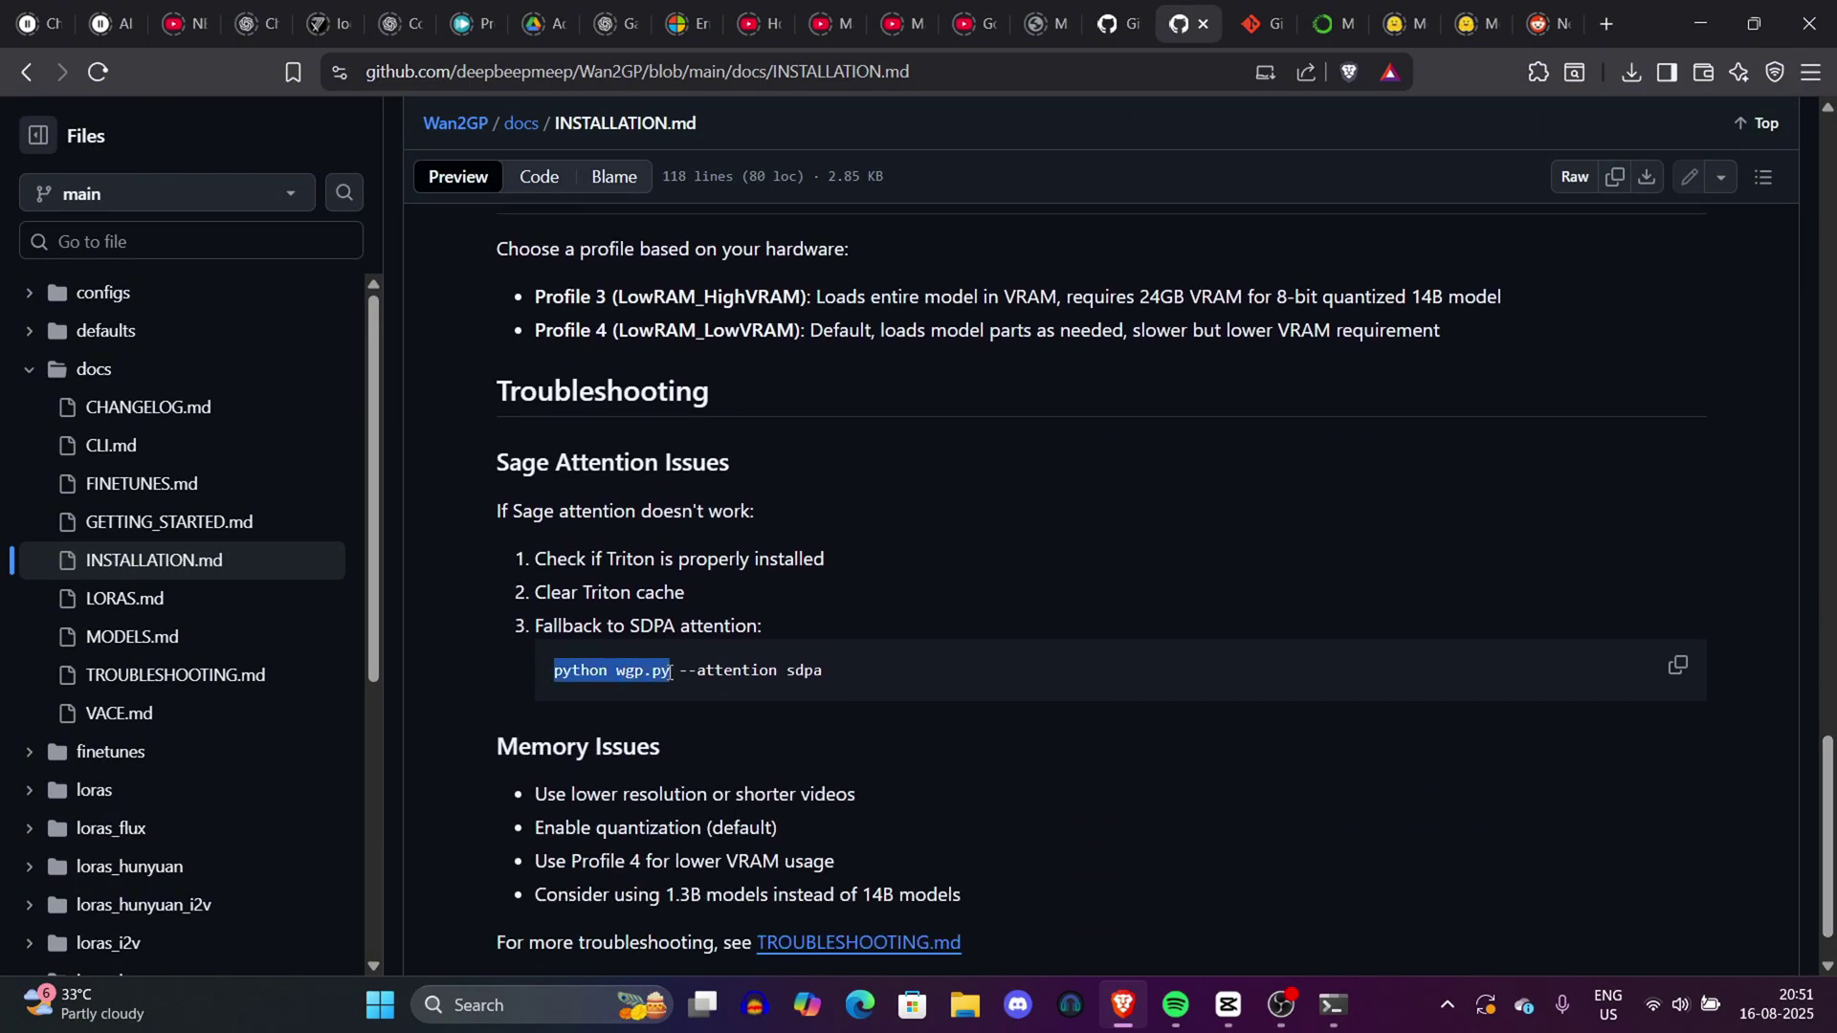
{"action": "left_click", "coordinate": [1333, 1005]}
{"action": "key", "text": "ctrl+a"}
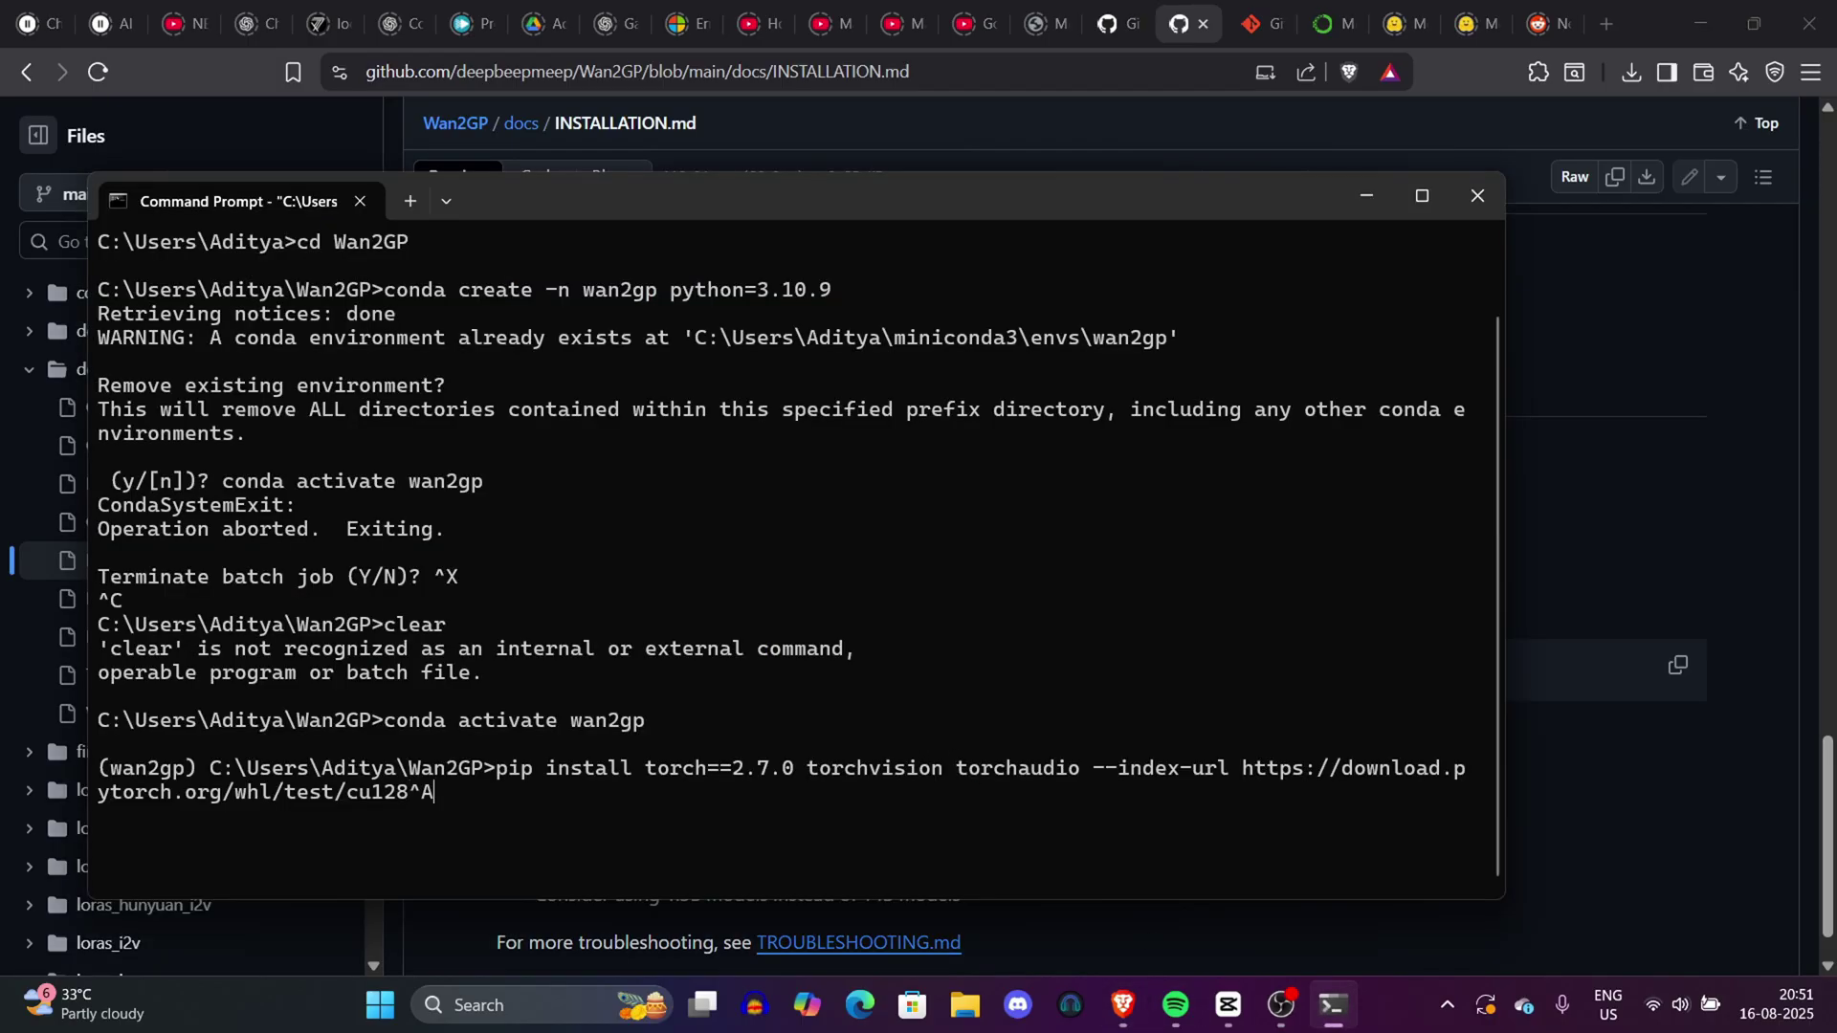
{"action": "key", "text": "ctrl+x"}
{"action": "key", "text": "ctrl+z"}
{"action": "key", "text": "ctrl+z"}
{"action": "key", "text": "Return"}
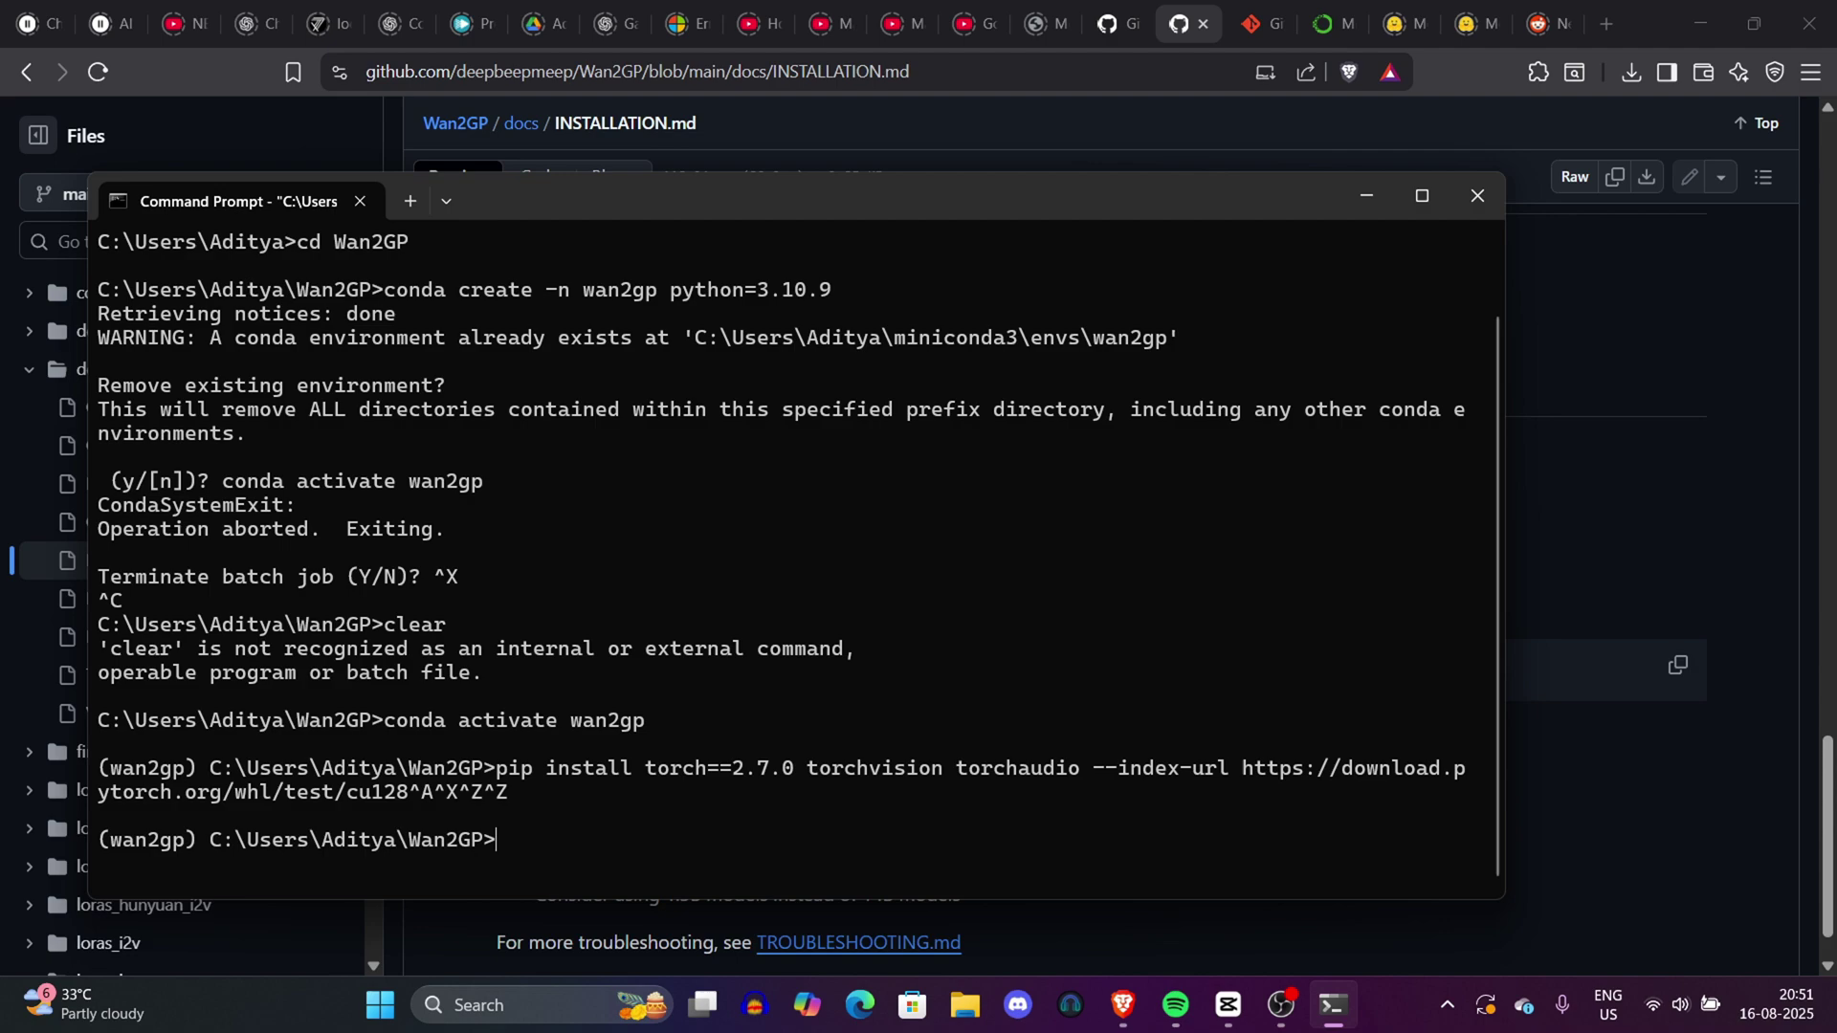
{"action": "key", "text": "ctrl+v"}
{"action": "scroll", "coordinate": [806, 797], "scroll_direction": "up", "scroll_amount": 3, "text": "ctrl"}
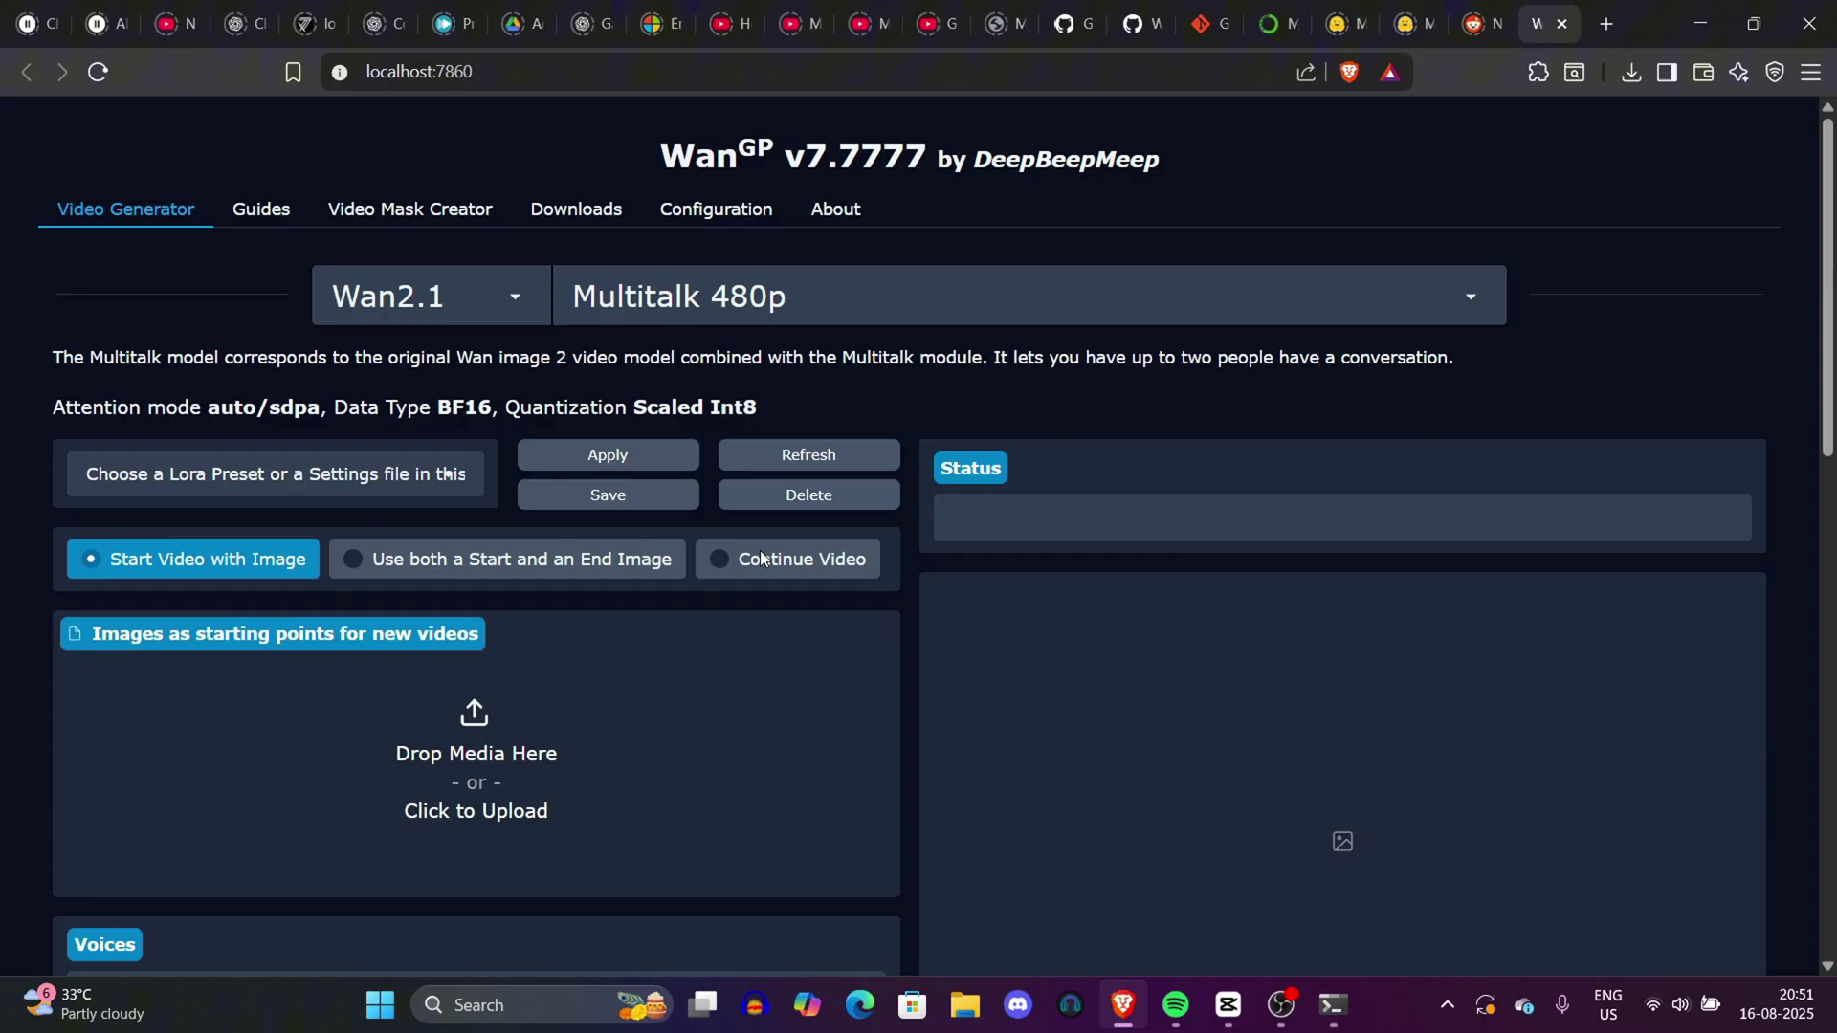
Browse the model list and try Start/End and Continue Video modes, returning to Start Video with Image.
{"action": "left_click", "coordinate": [813, 302]}
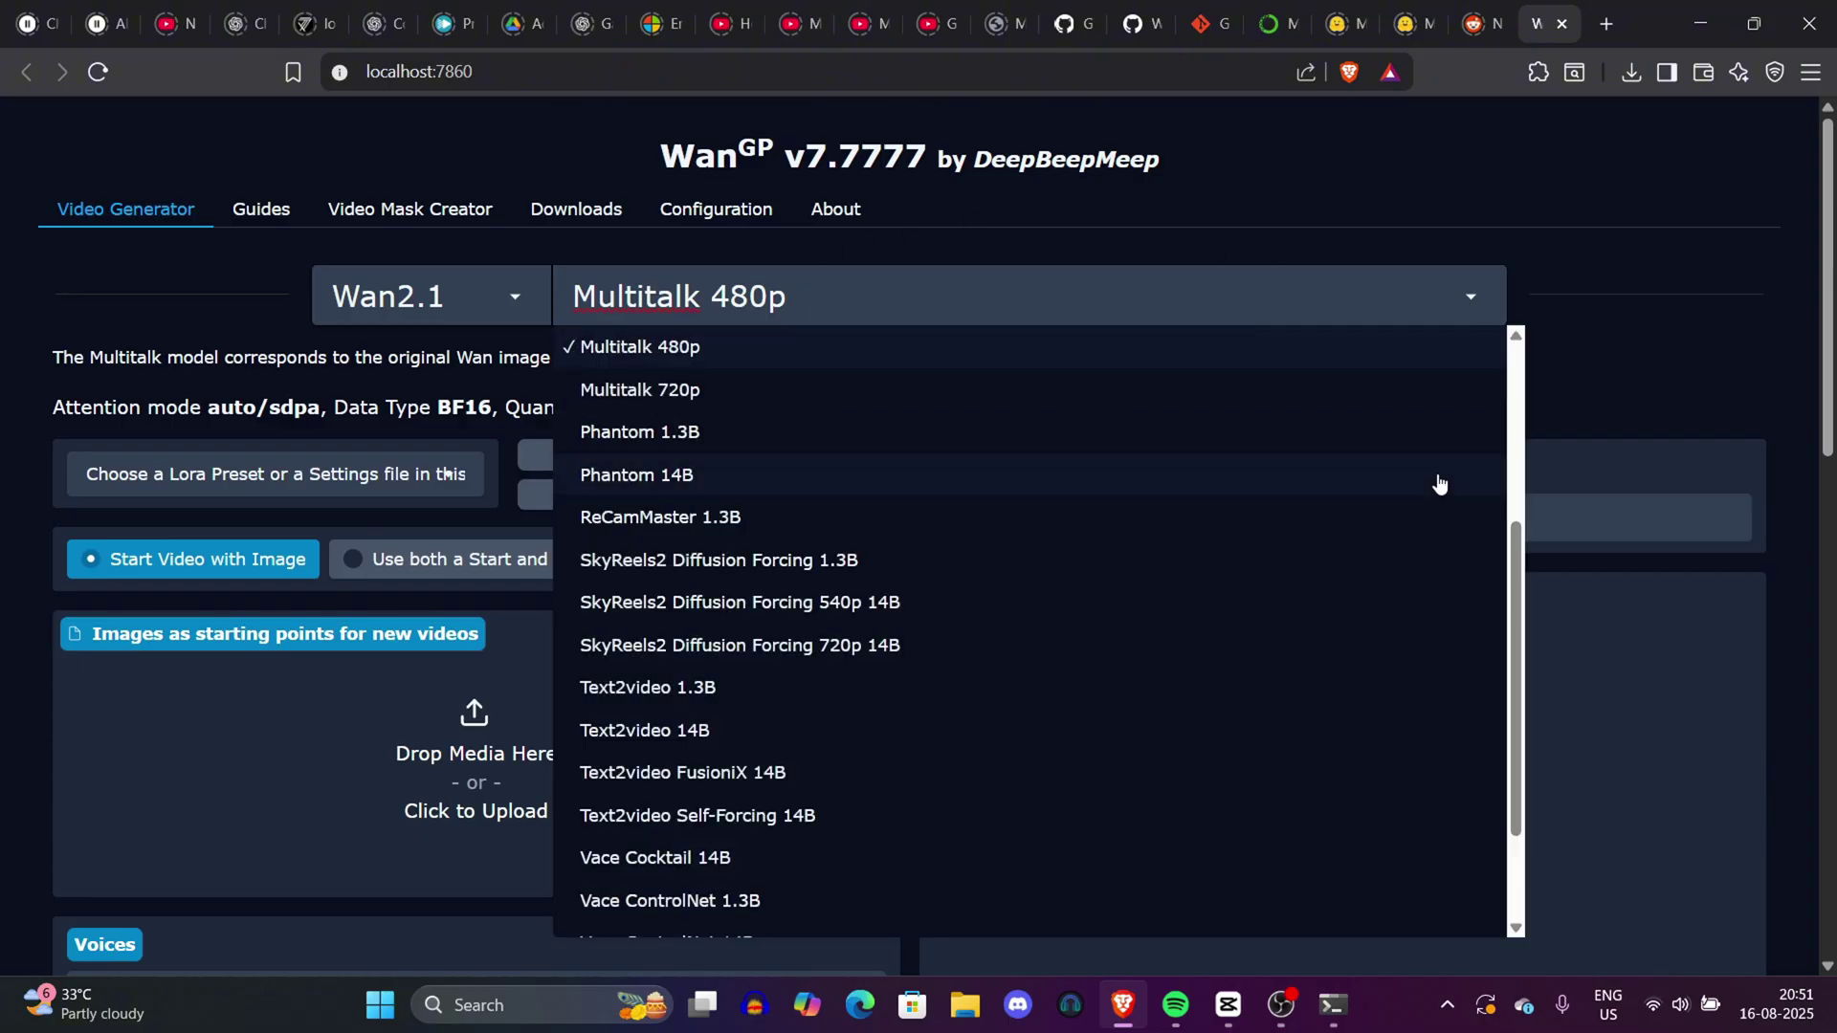
{"action": "left_click", "coordinate": [1391, 152]}
{"action": "scroll", "coordinate": [1391, 153], "scroll_direction": "down", "scroll_amount": 10}
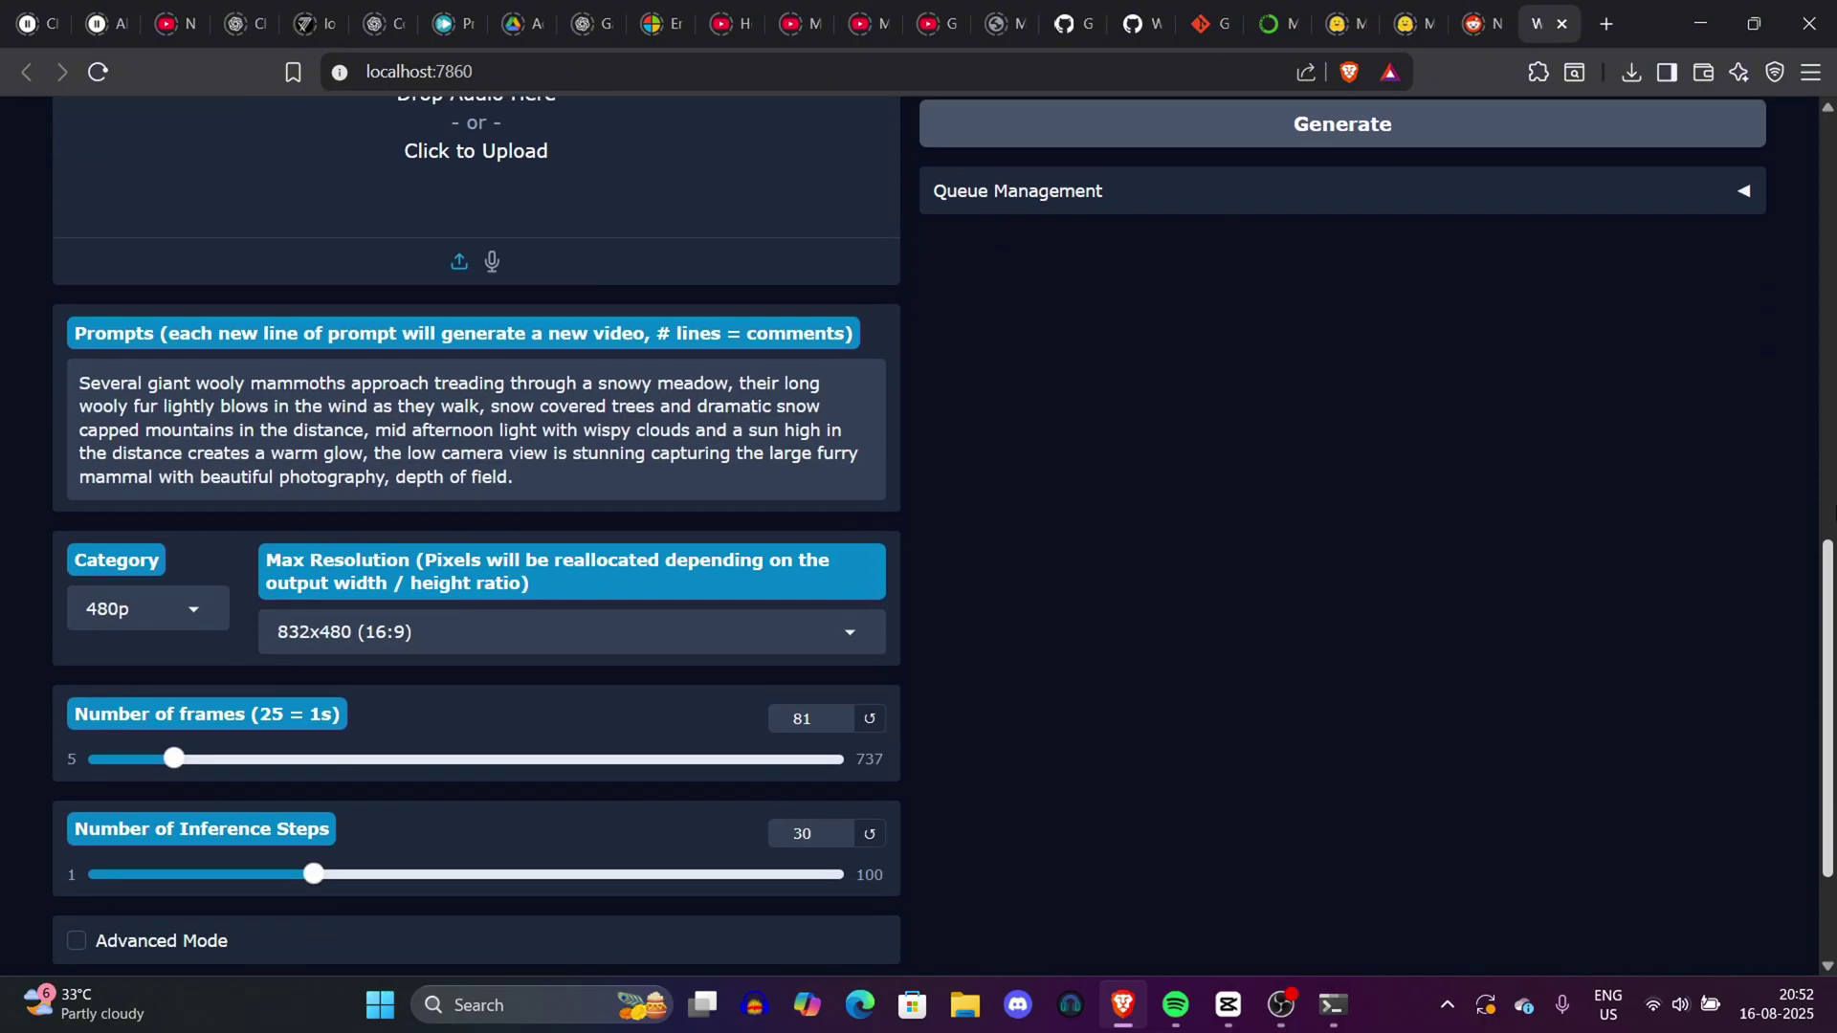
{"action": "scroll", "coordinate": [1228, 585], "scroll_direction": "up", "scroll_amount": 7}
{"action": "scroll", "coordinate": [1228, 585], "scroll_direction": "down", "scroll_amount": 3}
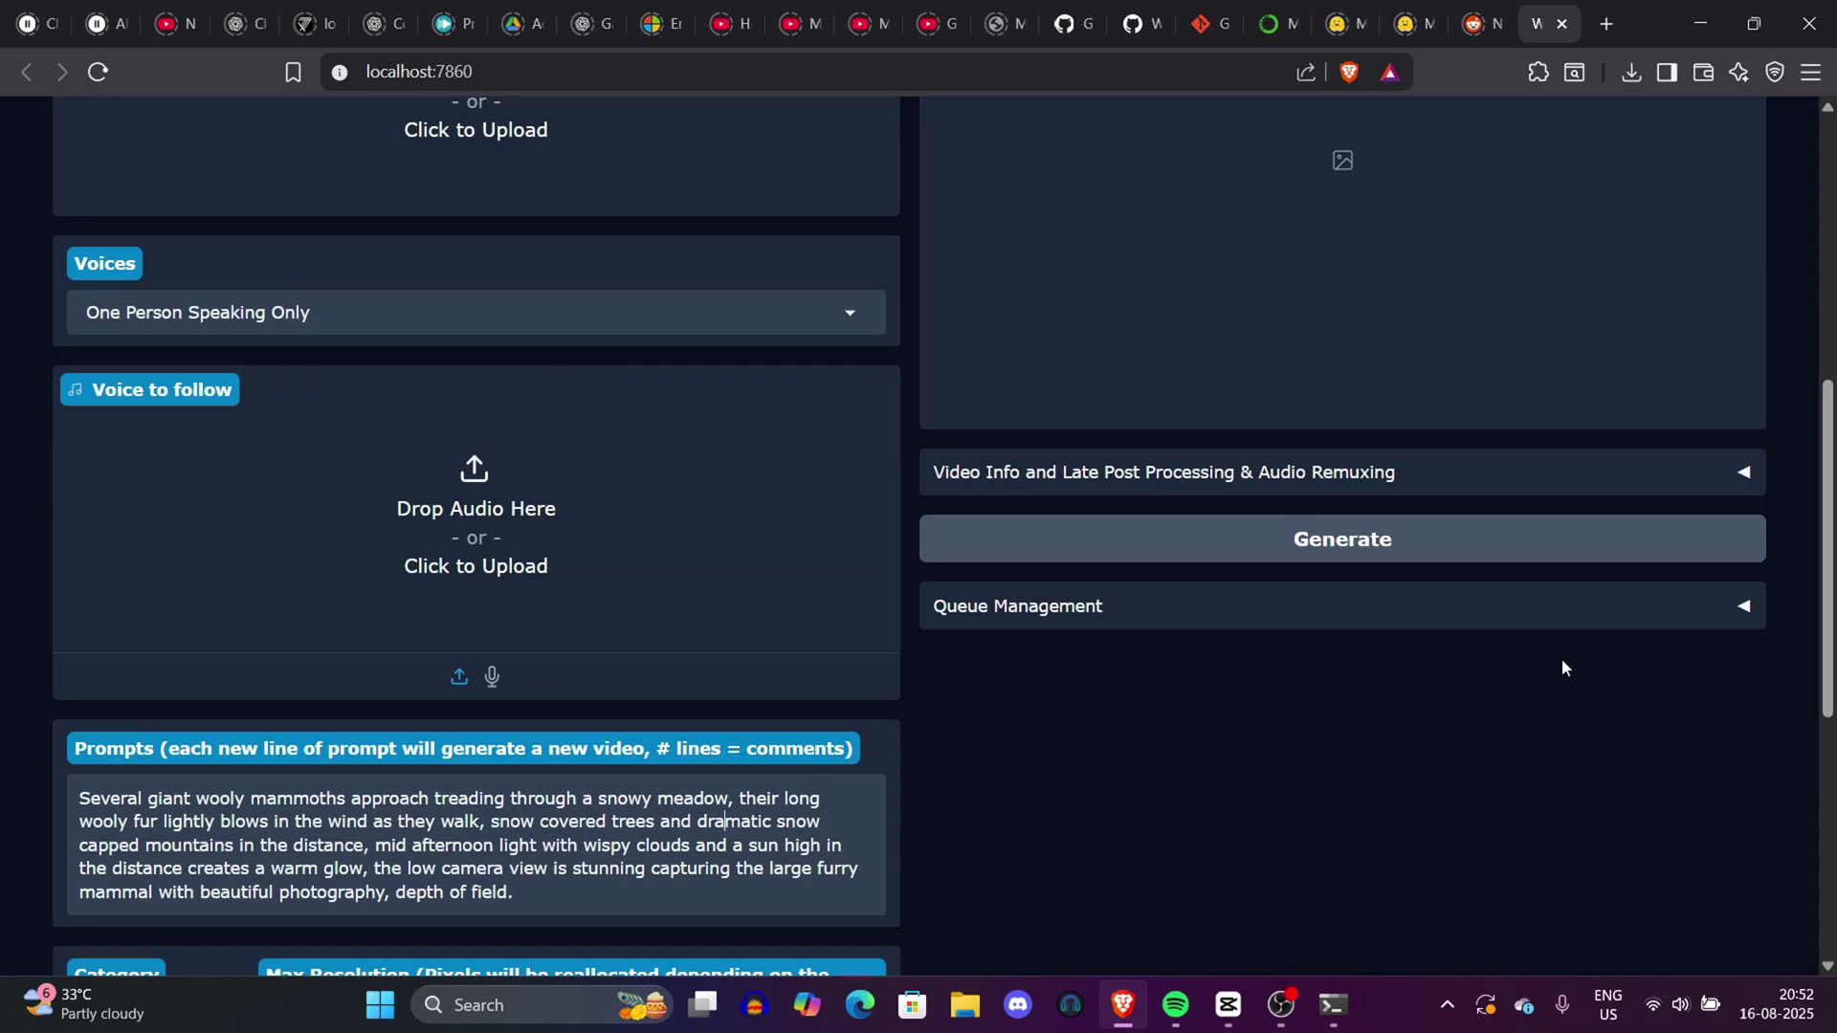
{"action": "scroll", "coordinate": [870, 194], "scroll_direction": "up", "scroll_amount": 8}
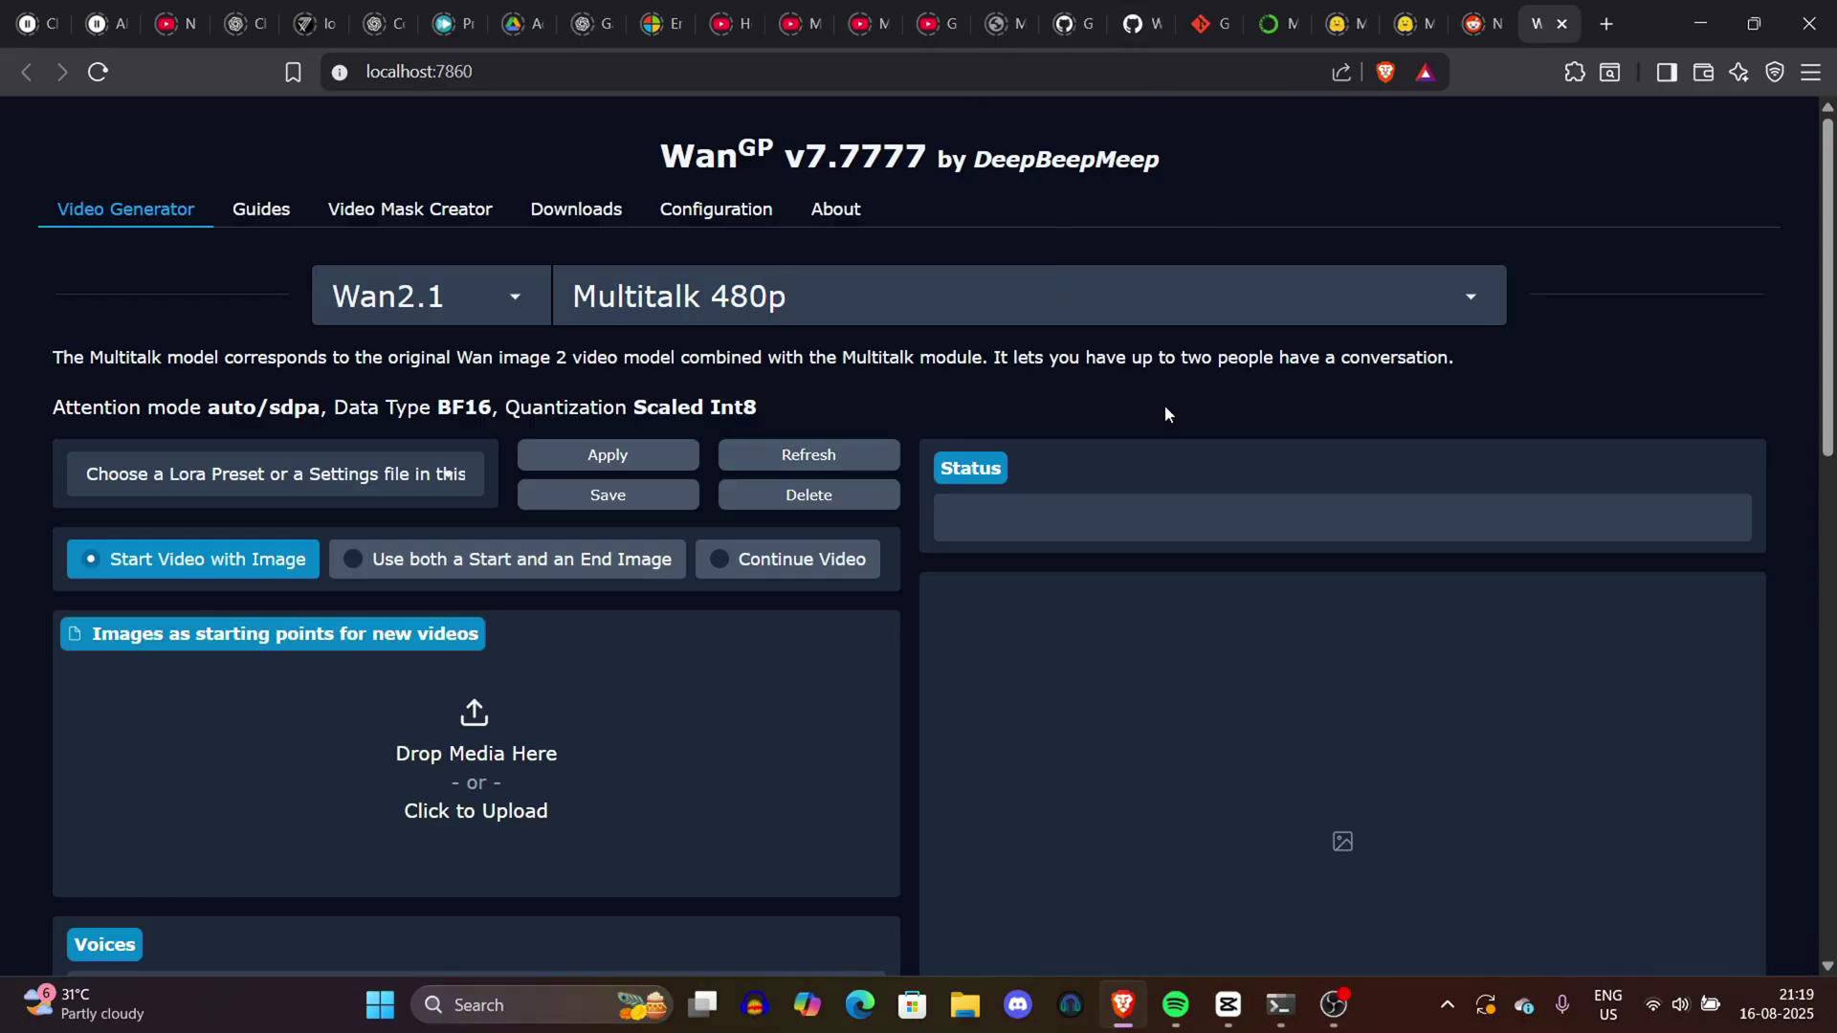
{"action": "scroll", "coordinate": [1827, 206], "scroll_direction": "down", "scroll_amount": 8}
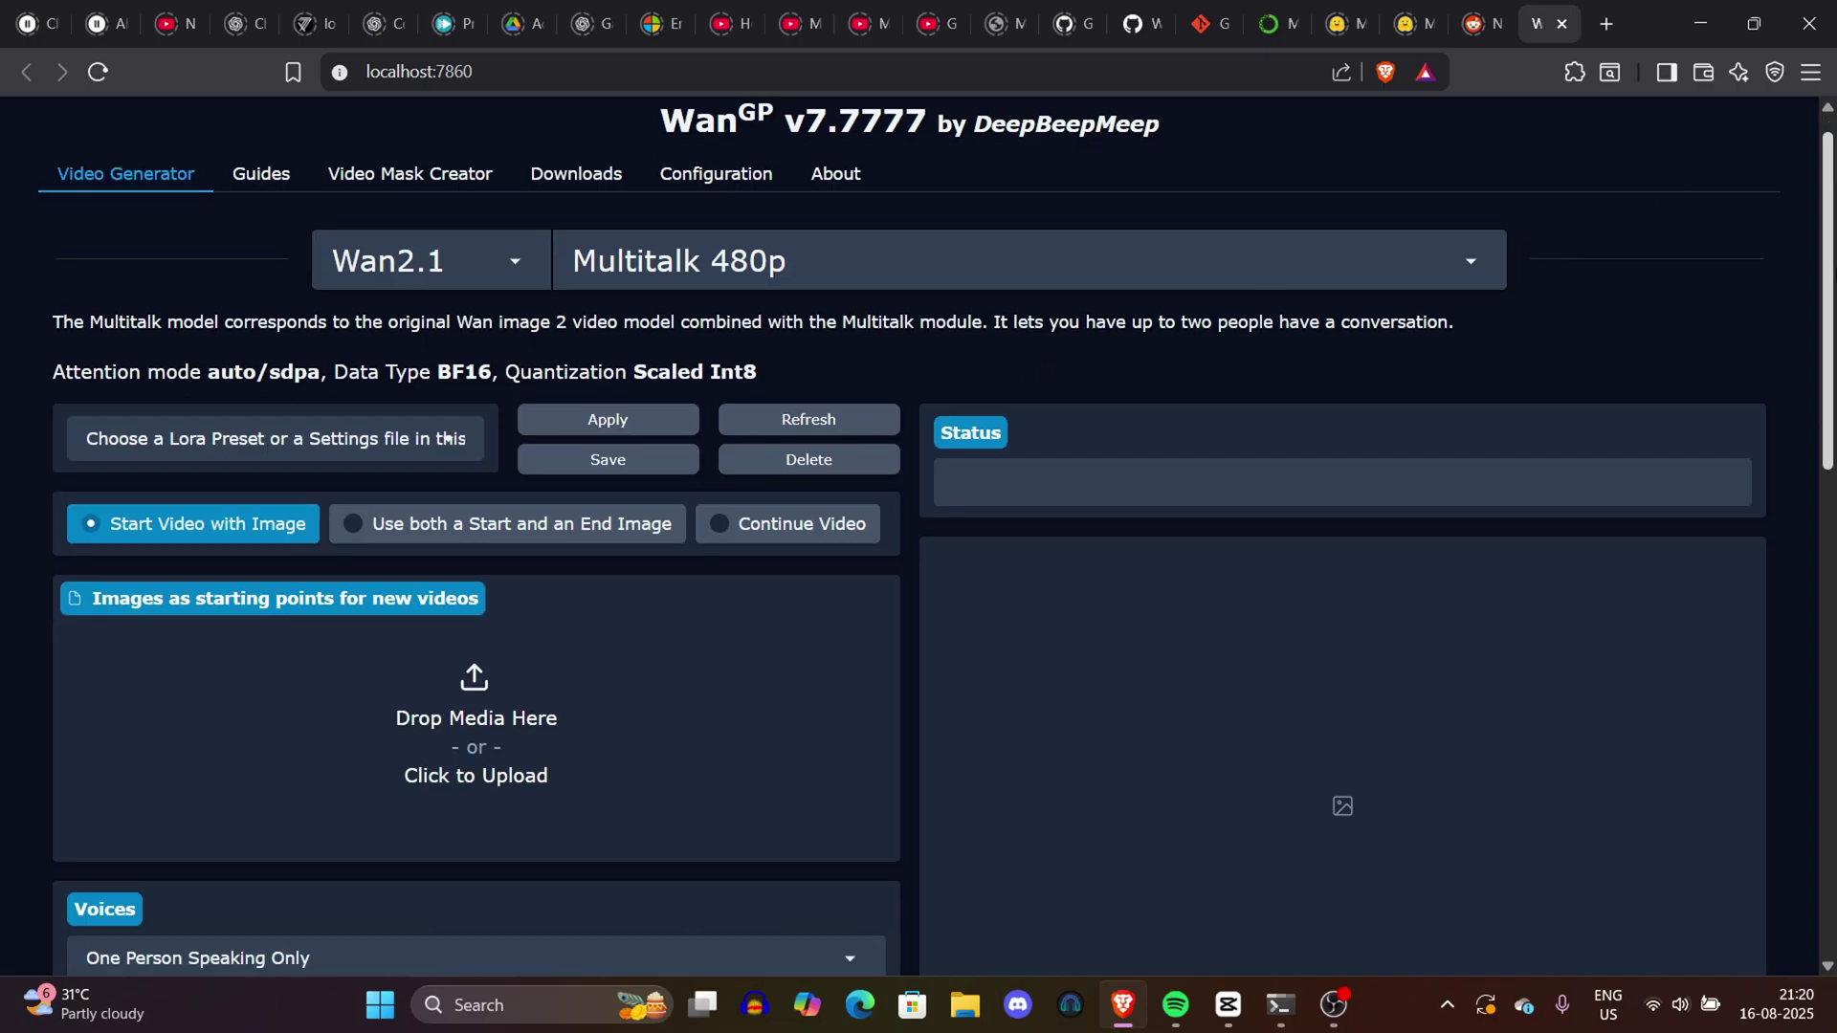
{"action": "scroll", "coordinate": [1360, 141], "scroll_direction": "up", "scroll_amount": 8}
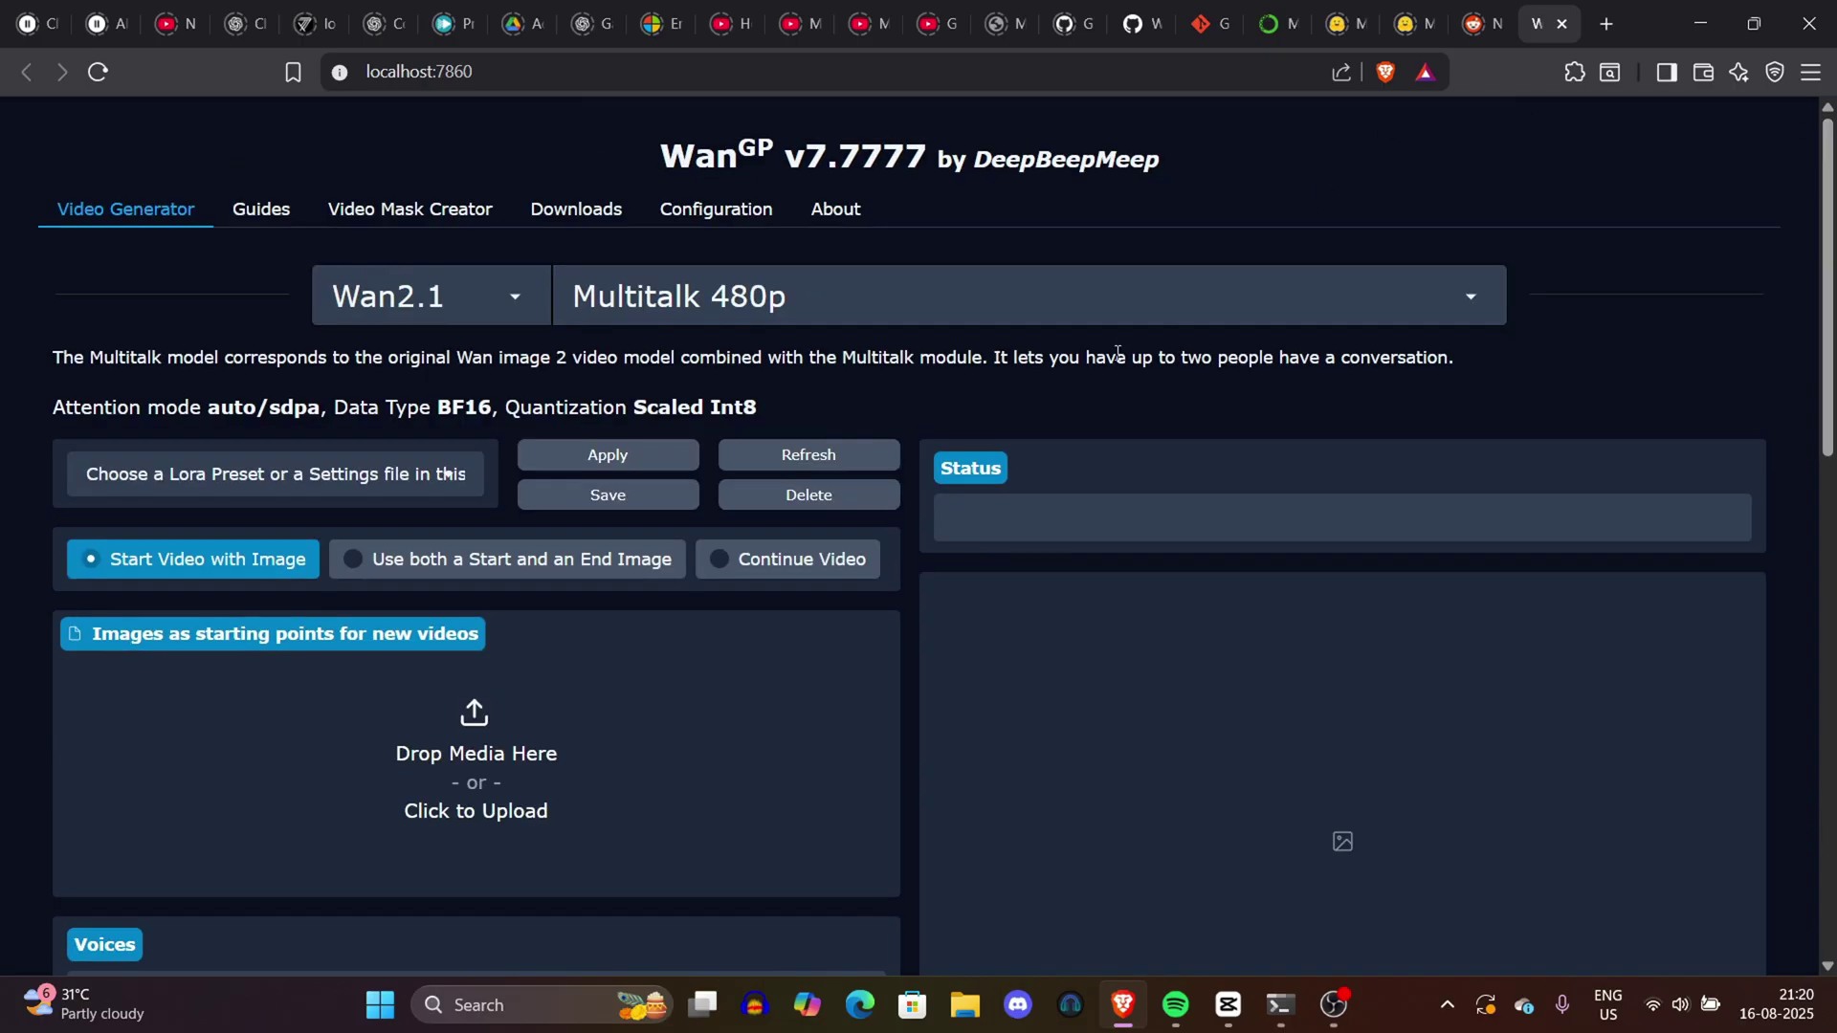
{"action": "left_click", "coordinate": [352, 567]}
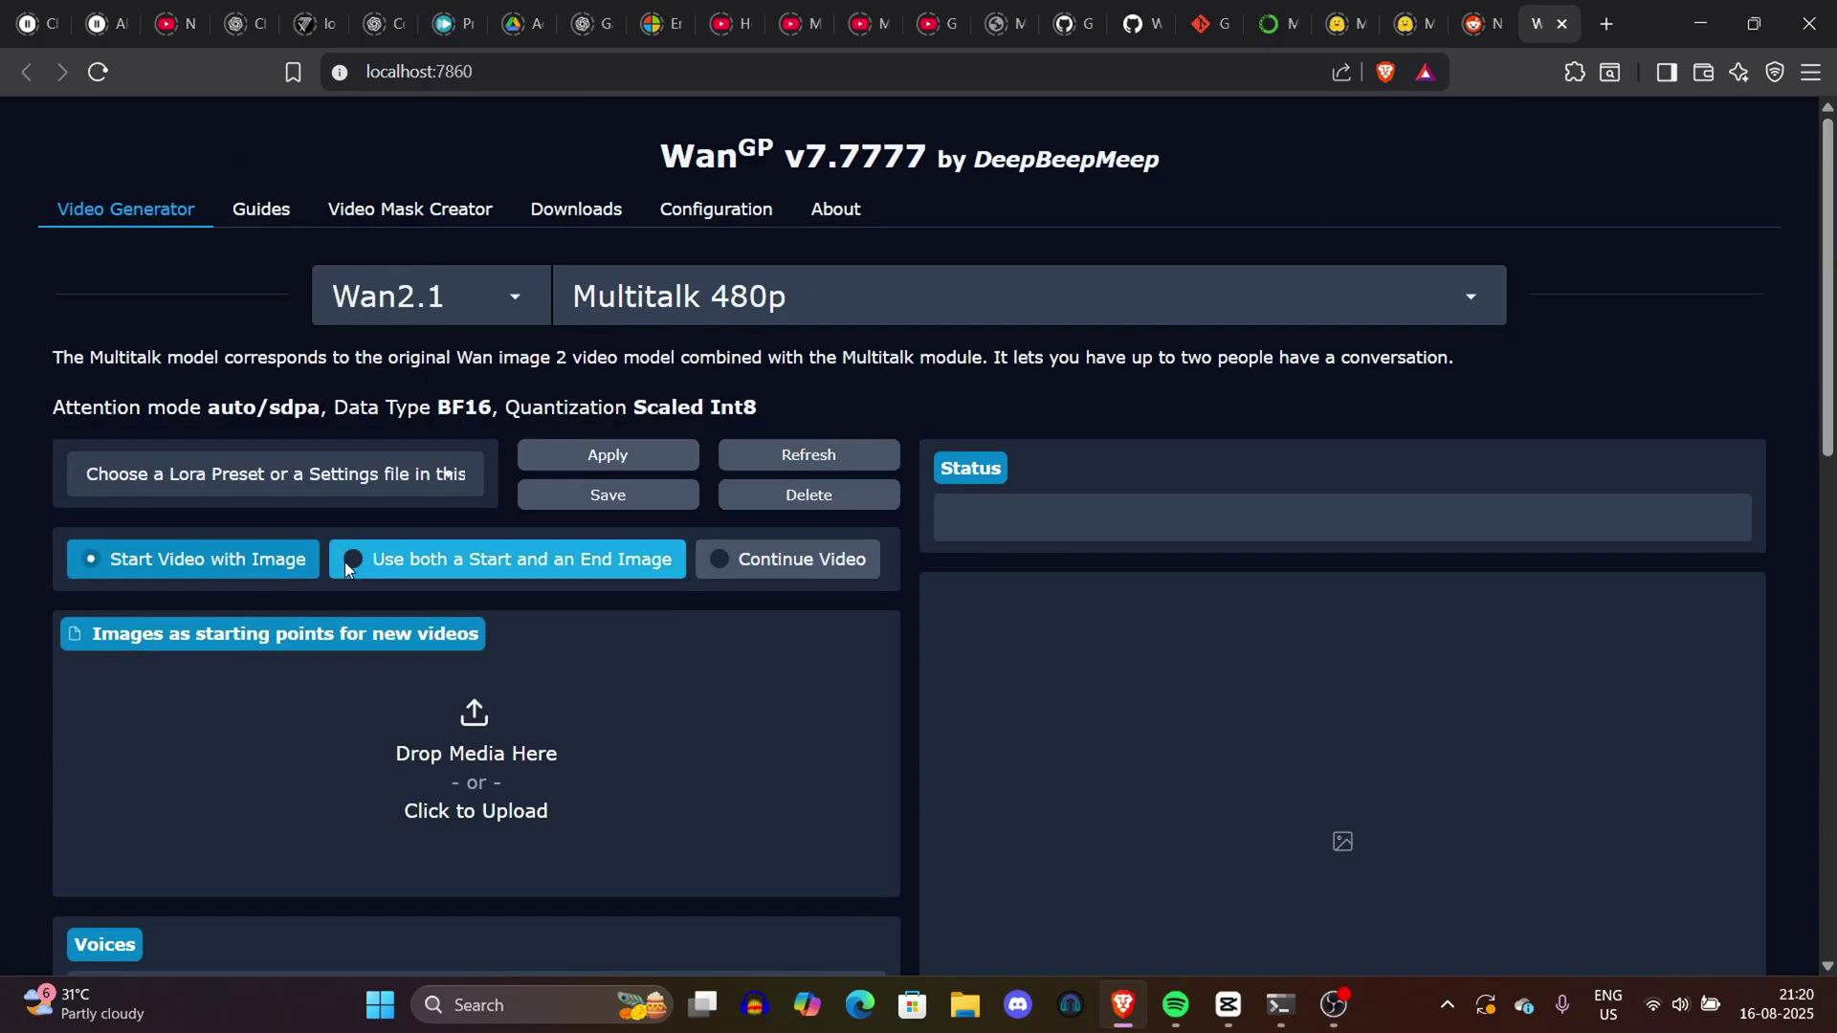
{"action": "left_click", "coordinate": [783, 565]}
{"action": "left_click", "coordinate": [205, 572]}
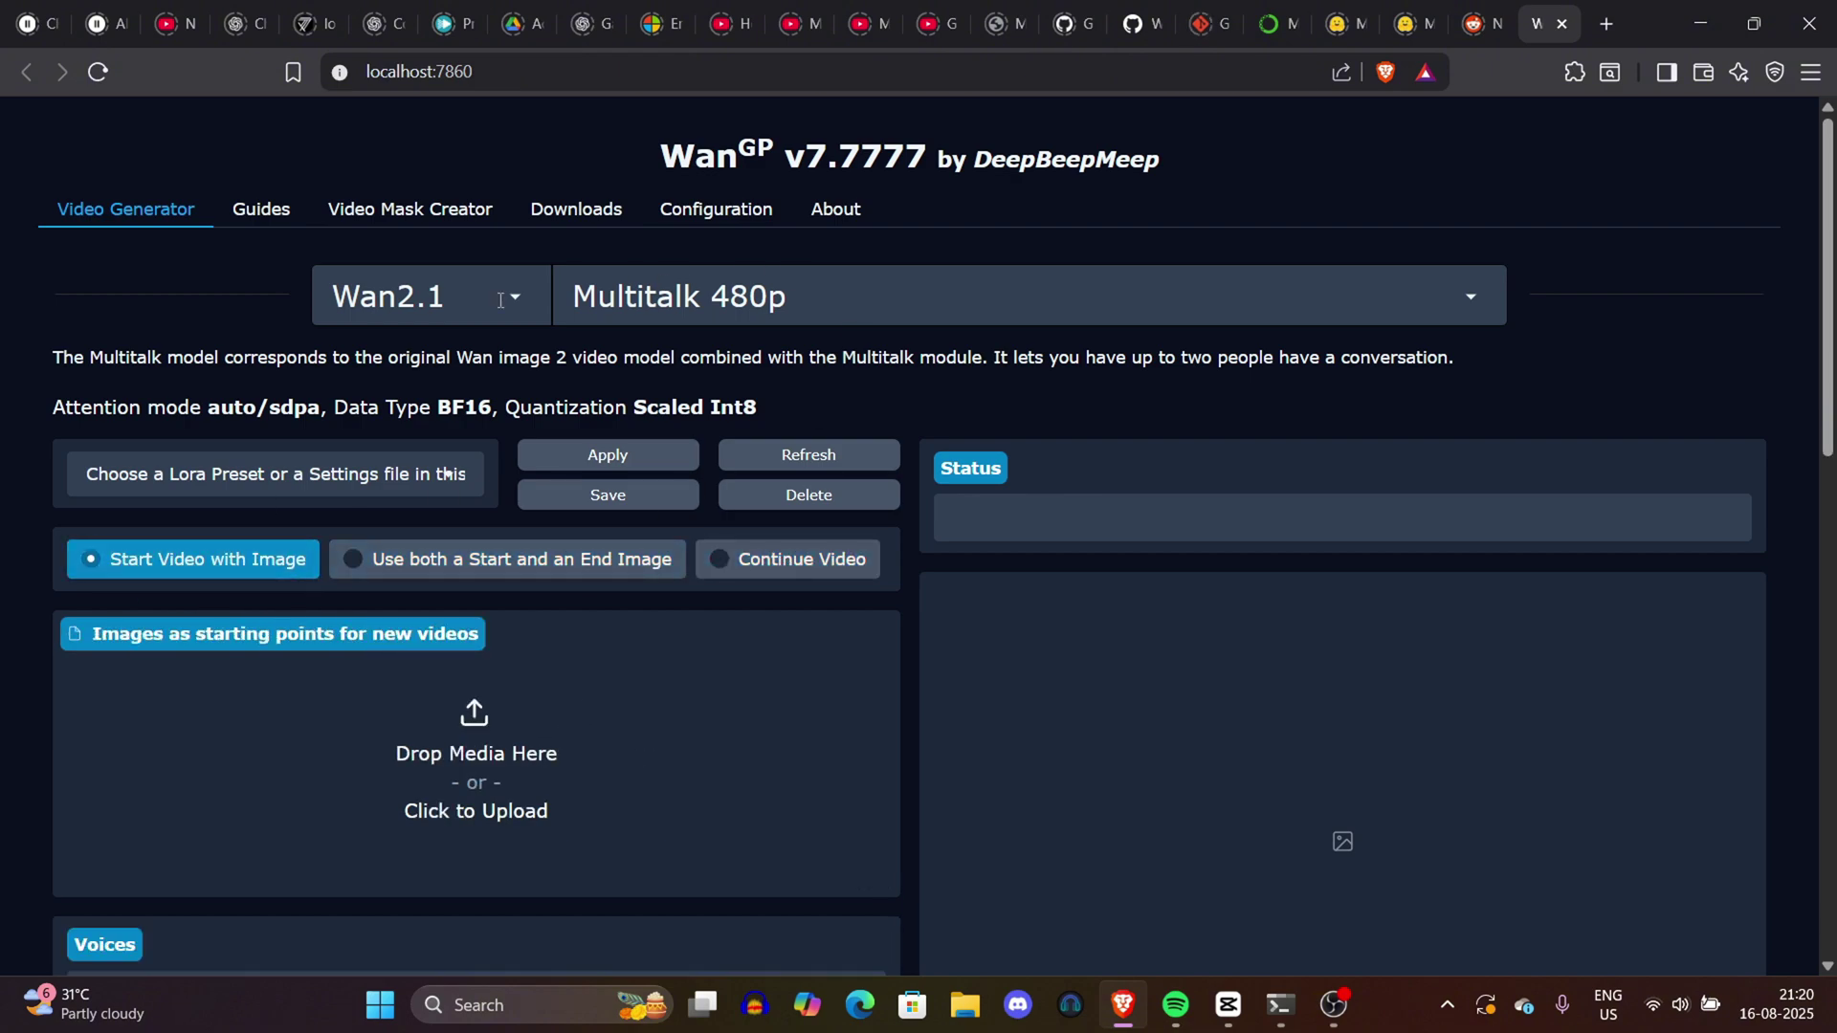
Select the Multitalk 720p model and check the Wan2.1 model family list.
{"action": "left_click", "coordinate": [674, 297]}
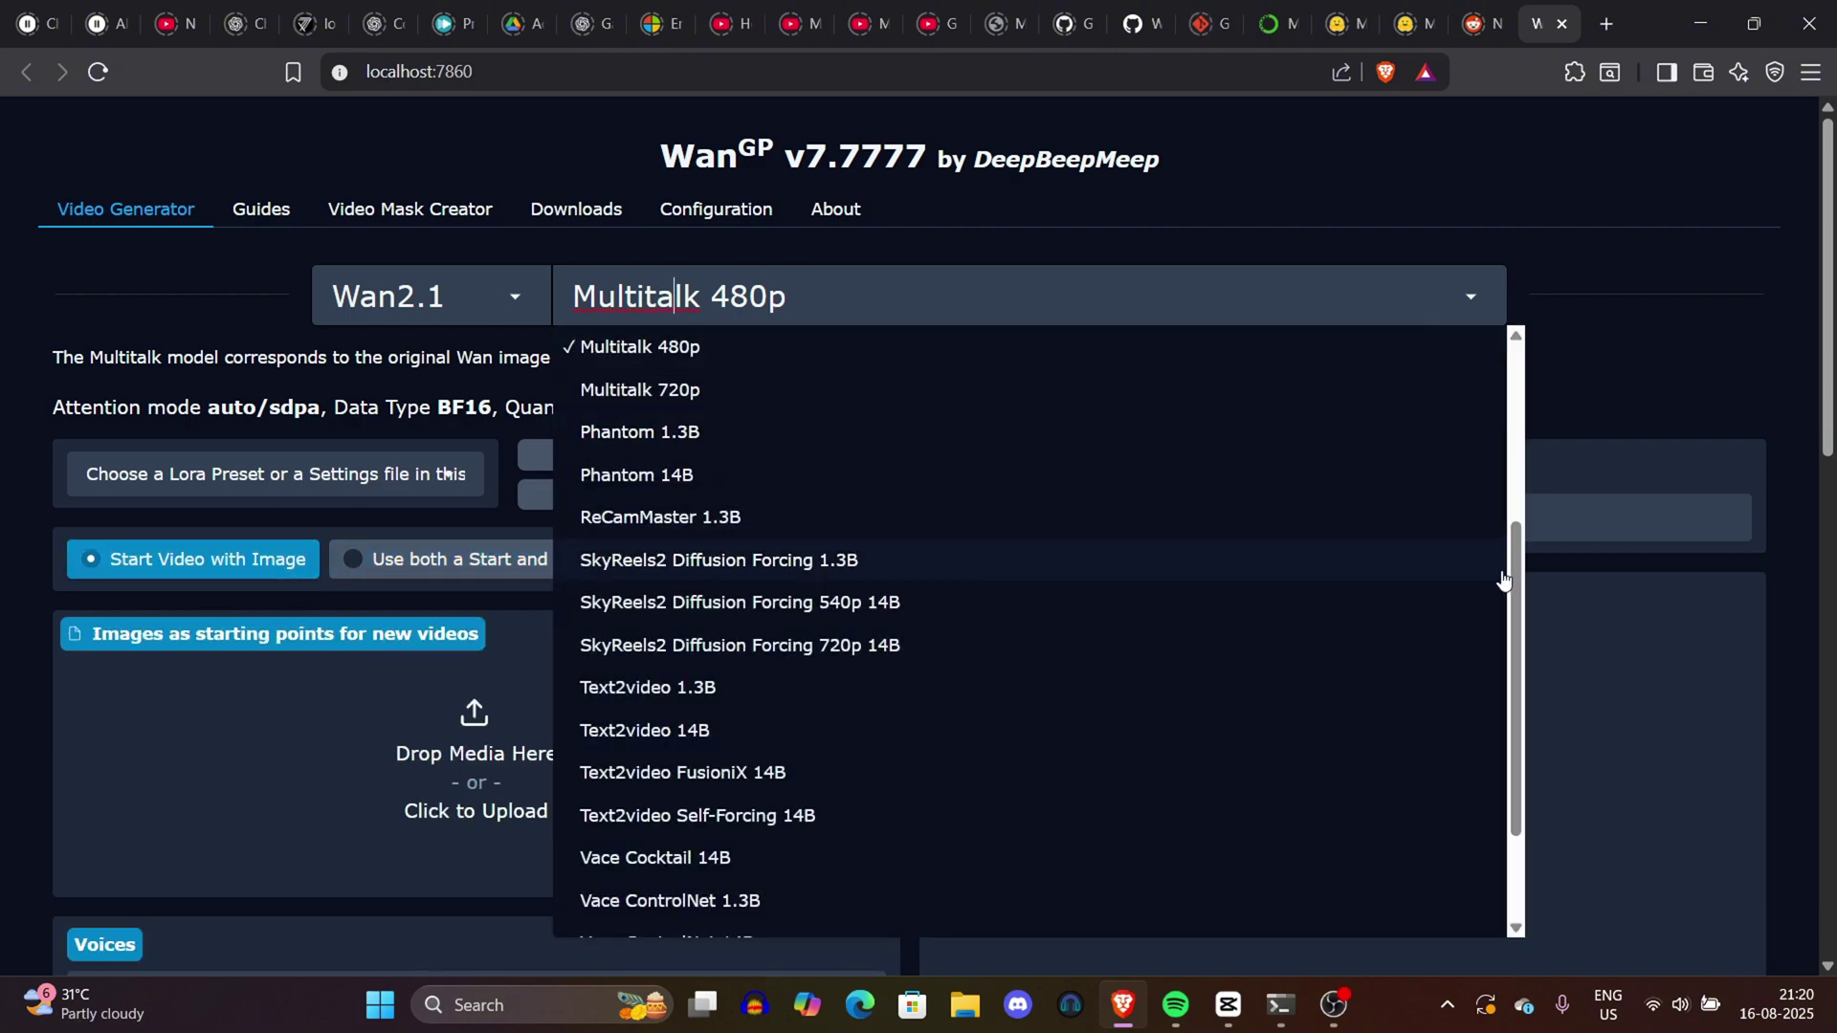
{"action": "left_click_drag", "start_coordinate": [1503, 581], "coordinate": [1521, 383]}
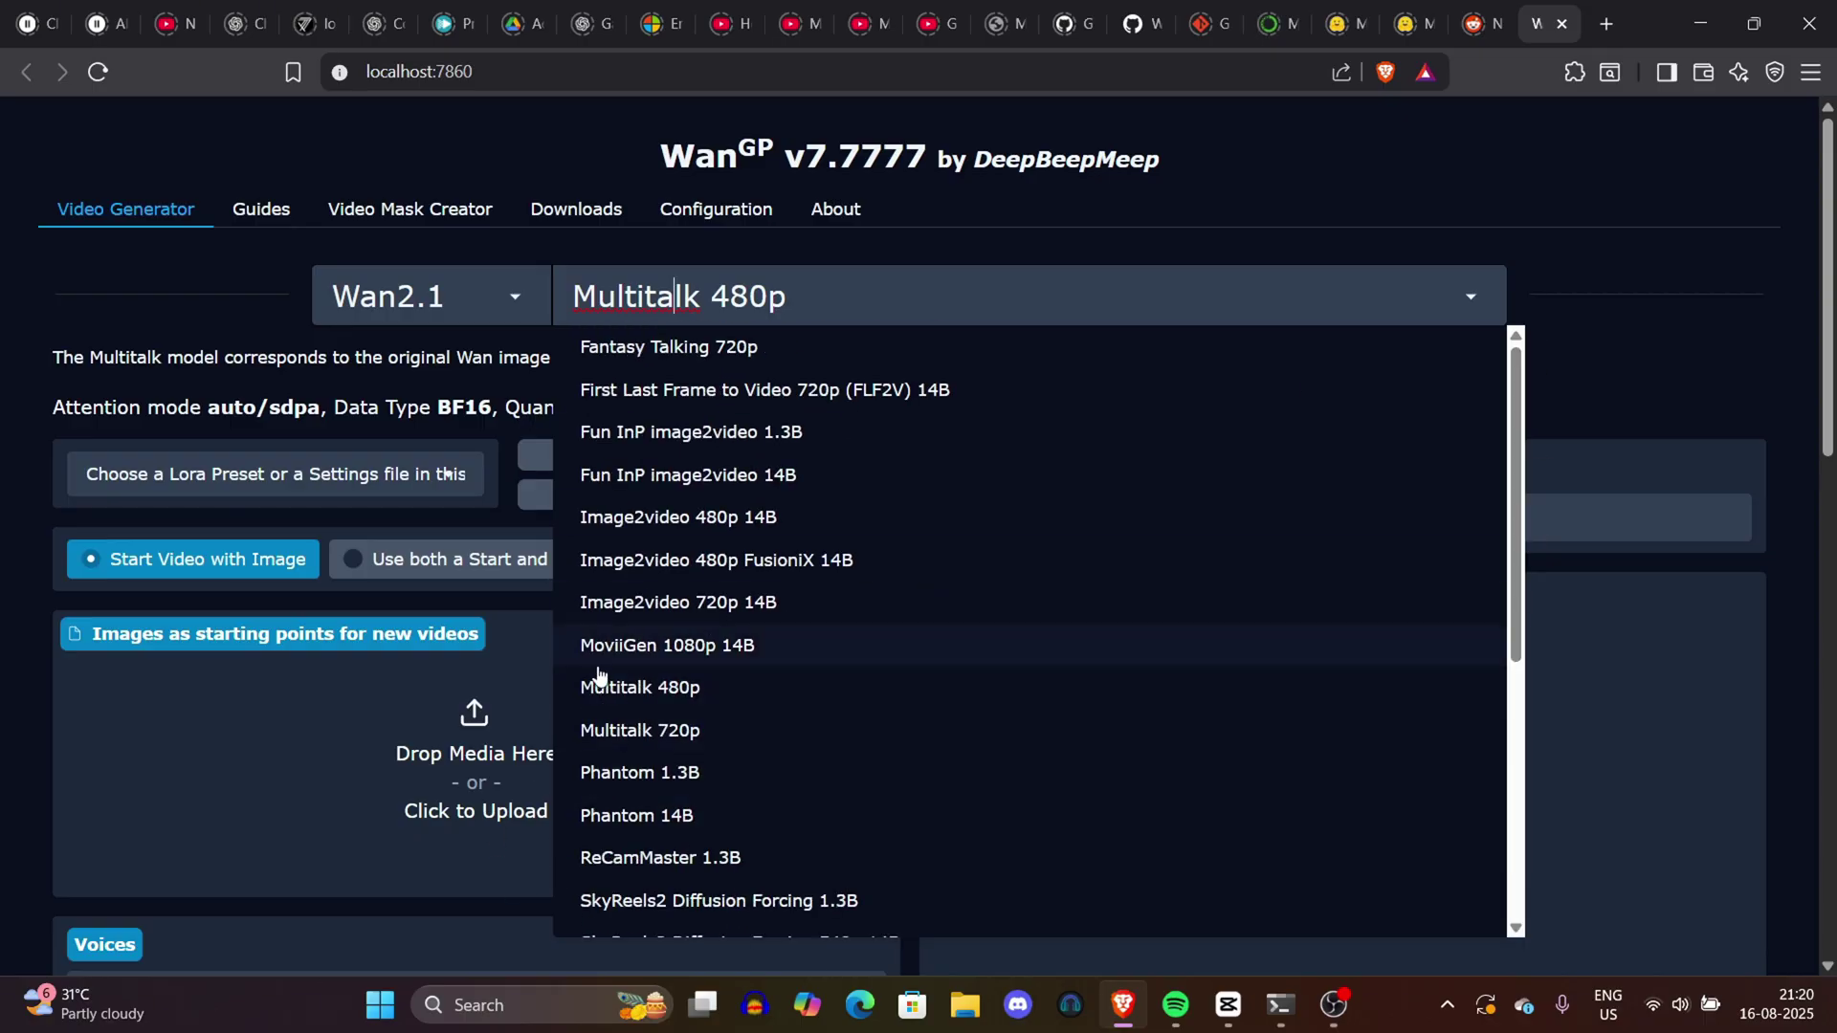
{"action": "left_click", "coordinate": [623, 730]}
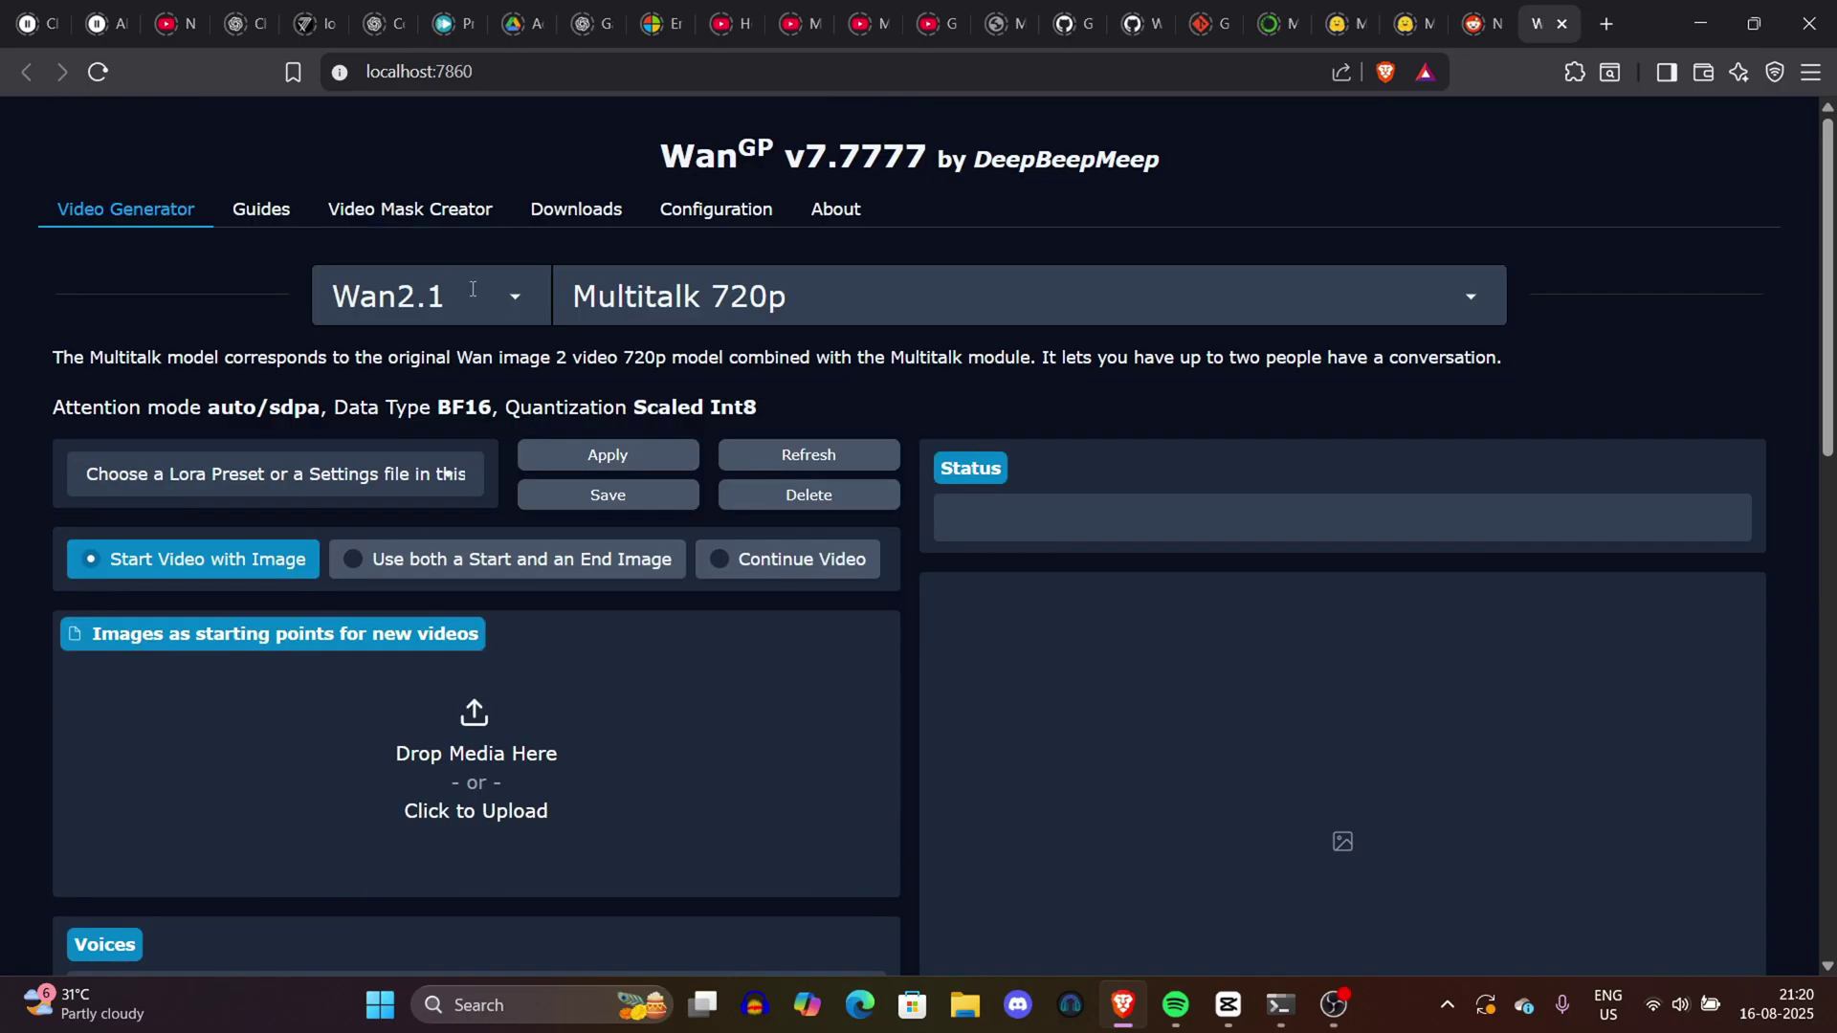
{"action": "left_click", "coordinate": [472, 288]}
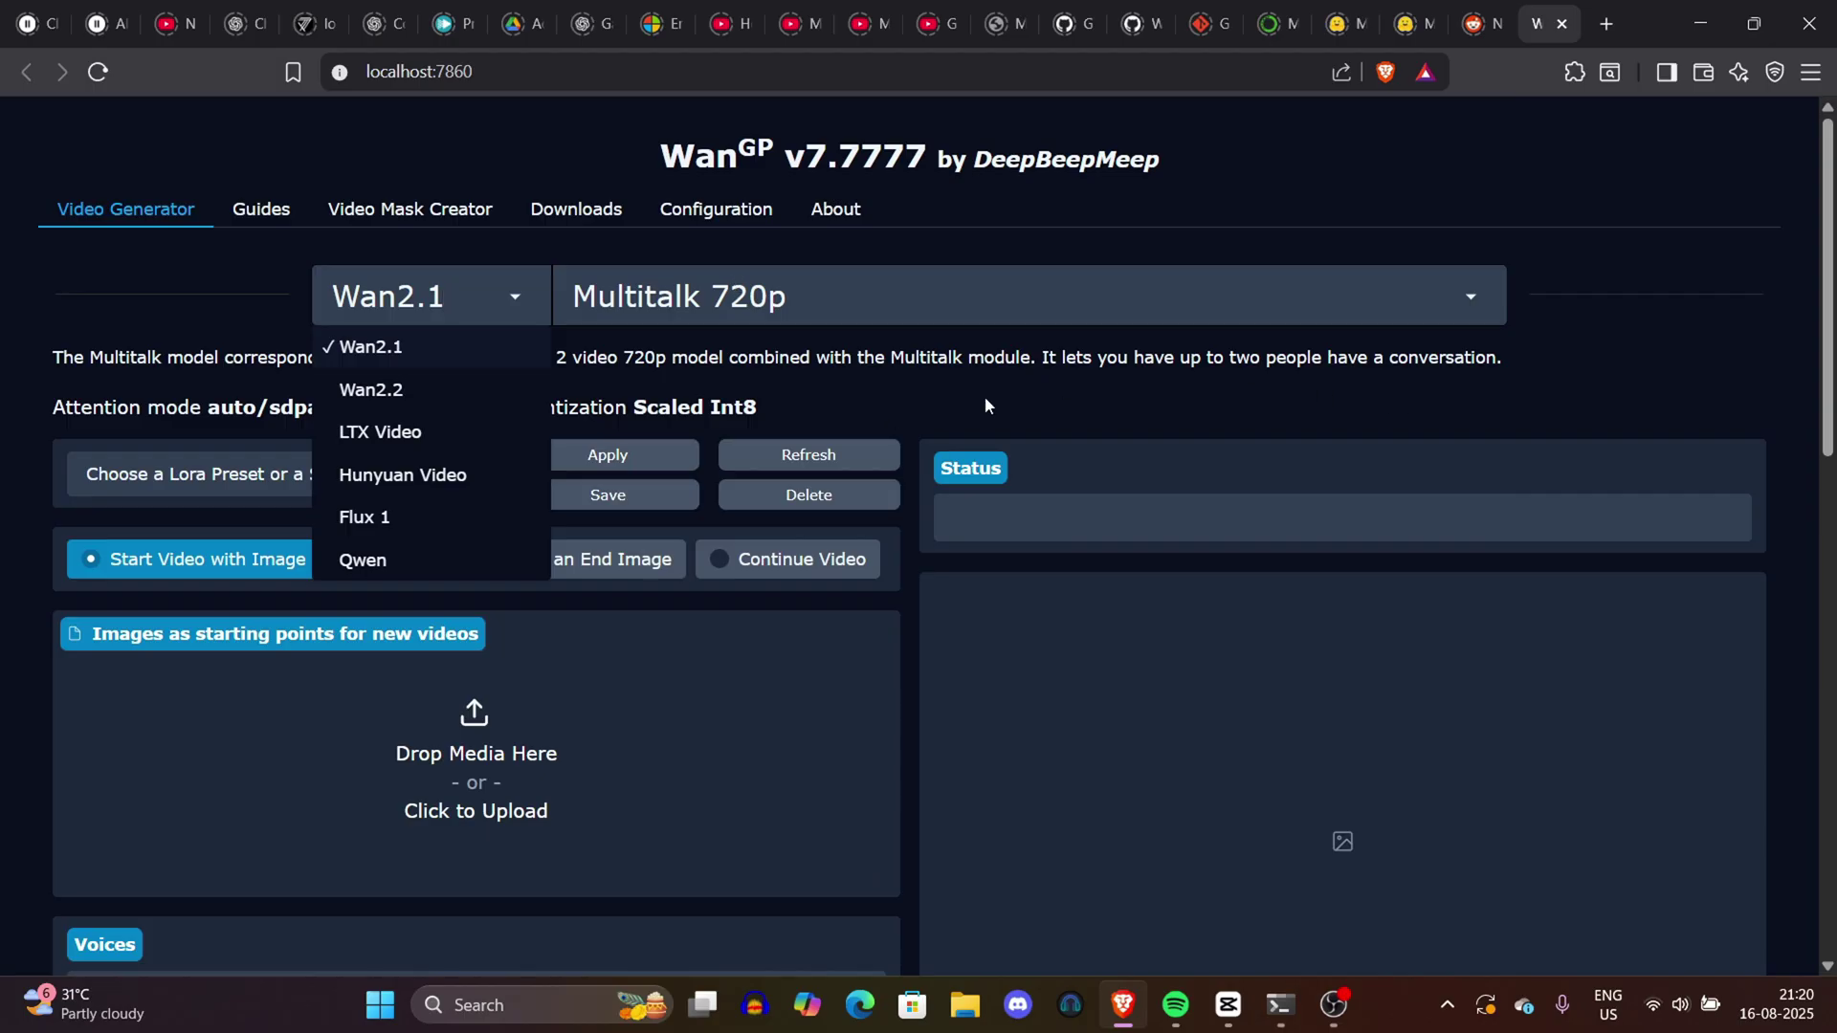
{"action": "left_click", "coordinate": [1133, 384]}
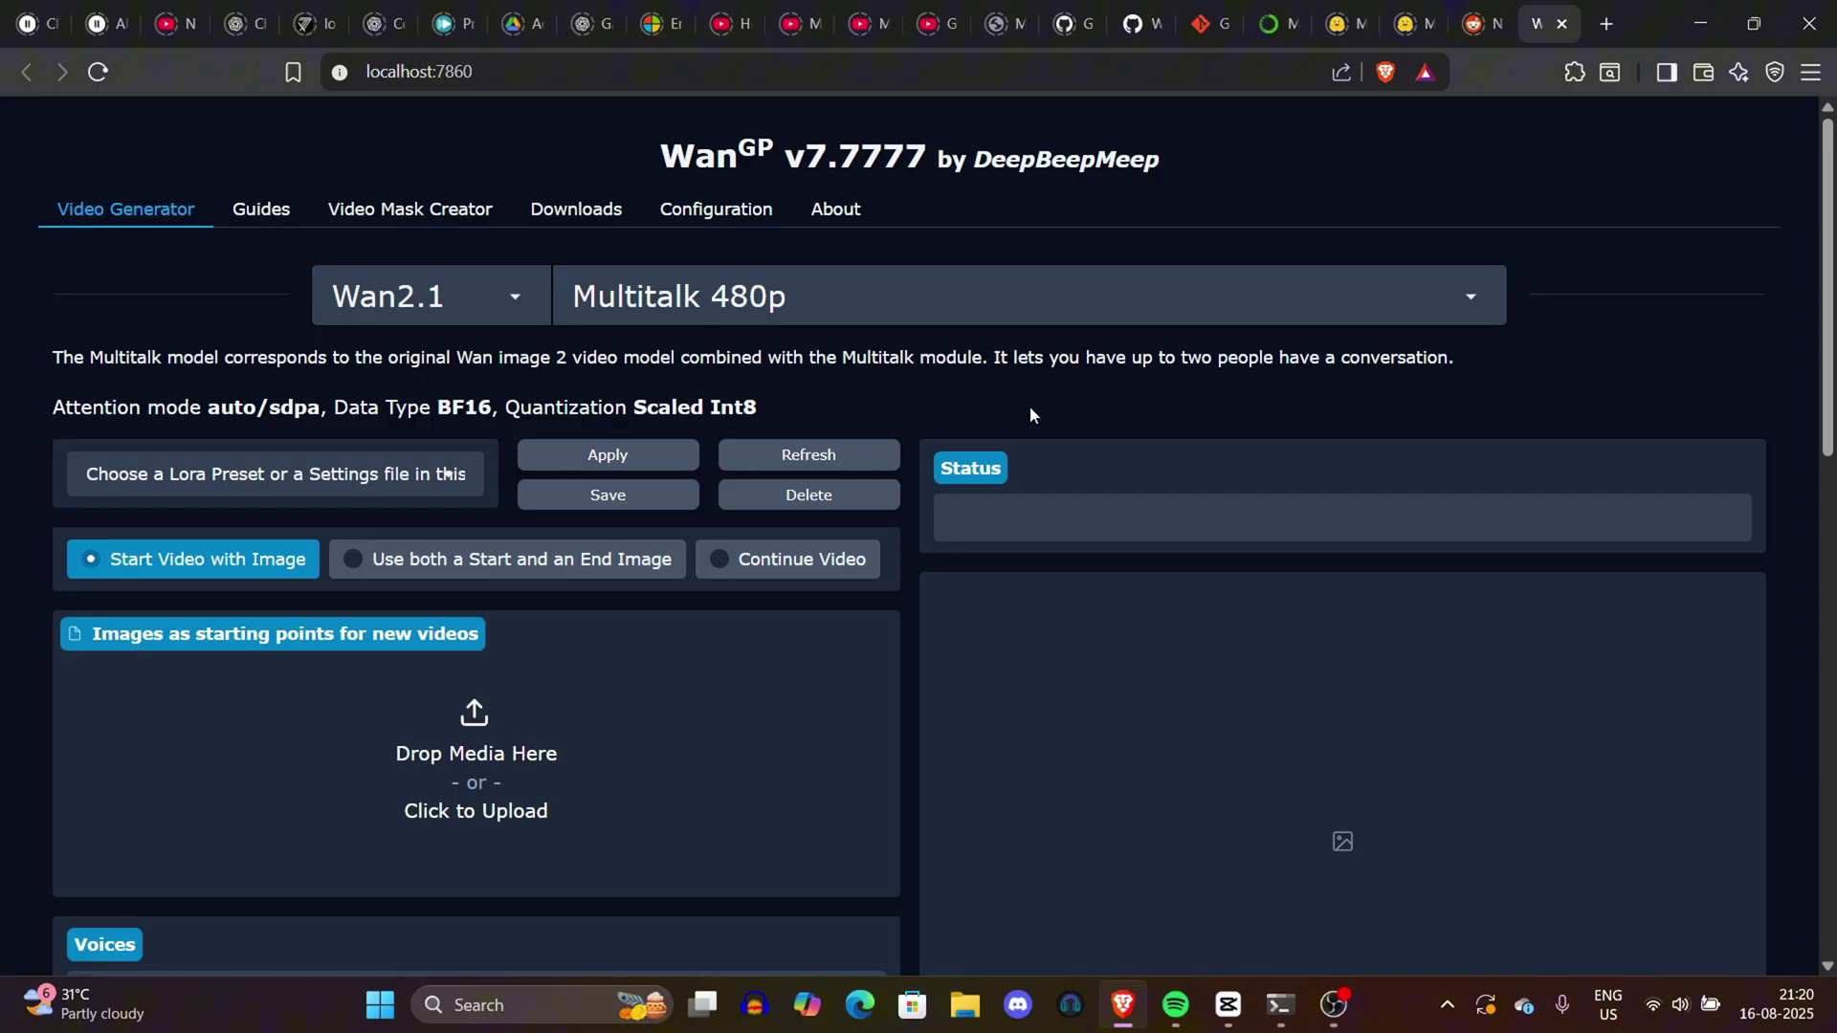
{"action": "scroll", "coordinate": [1823, 287], "scroll_direction": "down", "scroll_amount": 4}
{"action": "scroll", "coordinate": [1354, 148], "scroll_direction": "up", "scroll_amount": 4}
Cycle the start modes back to Start Video with Image and reconfirm Multitalk 720p.
{"action": "left_click", "coordinate": [522, 560]}
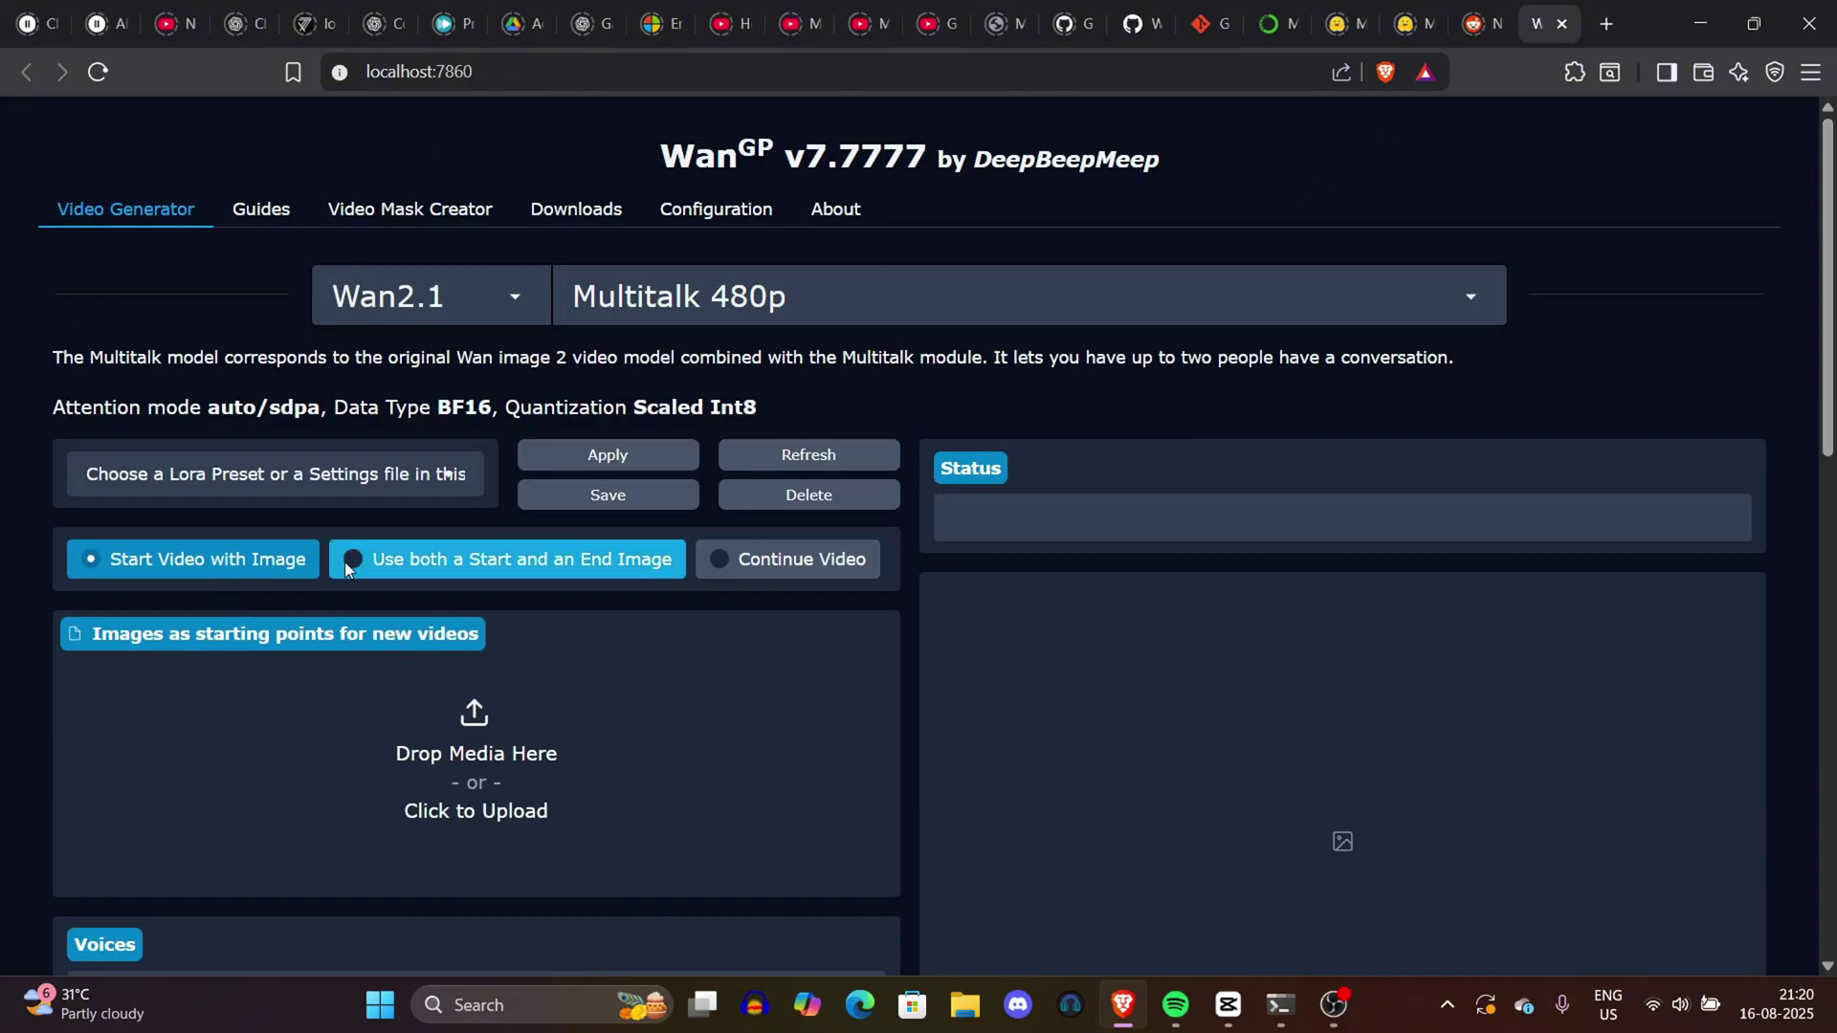
{"action": "left_click", "coordinate": [780, 563]}
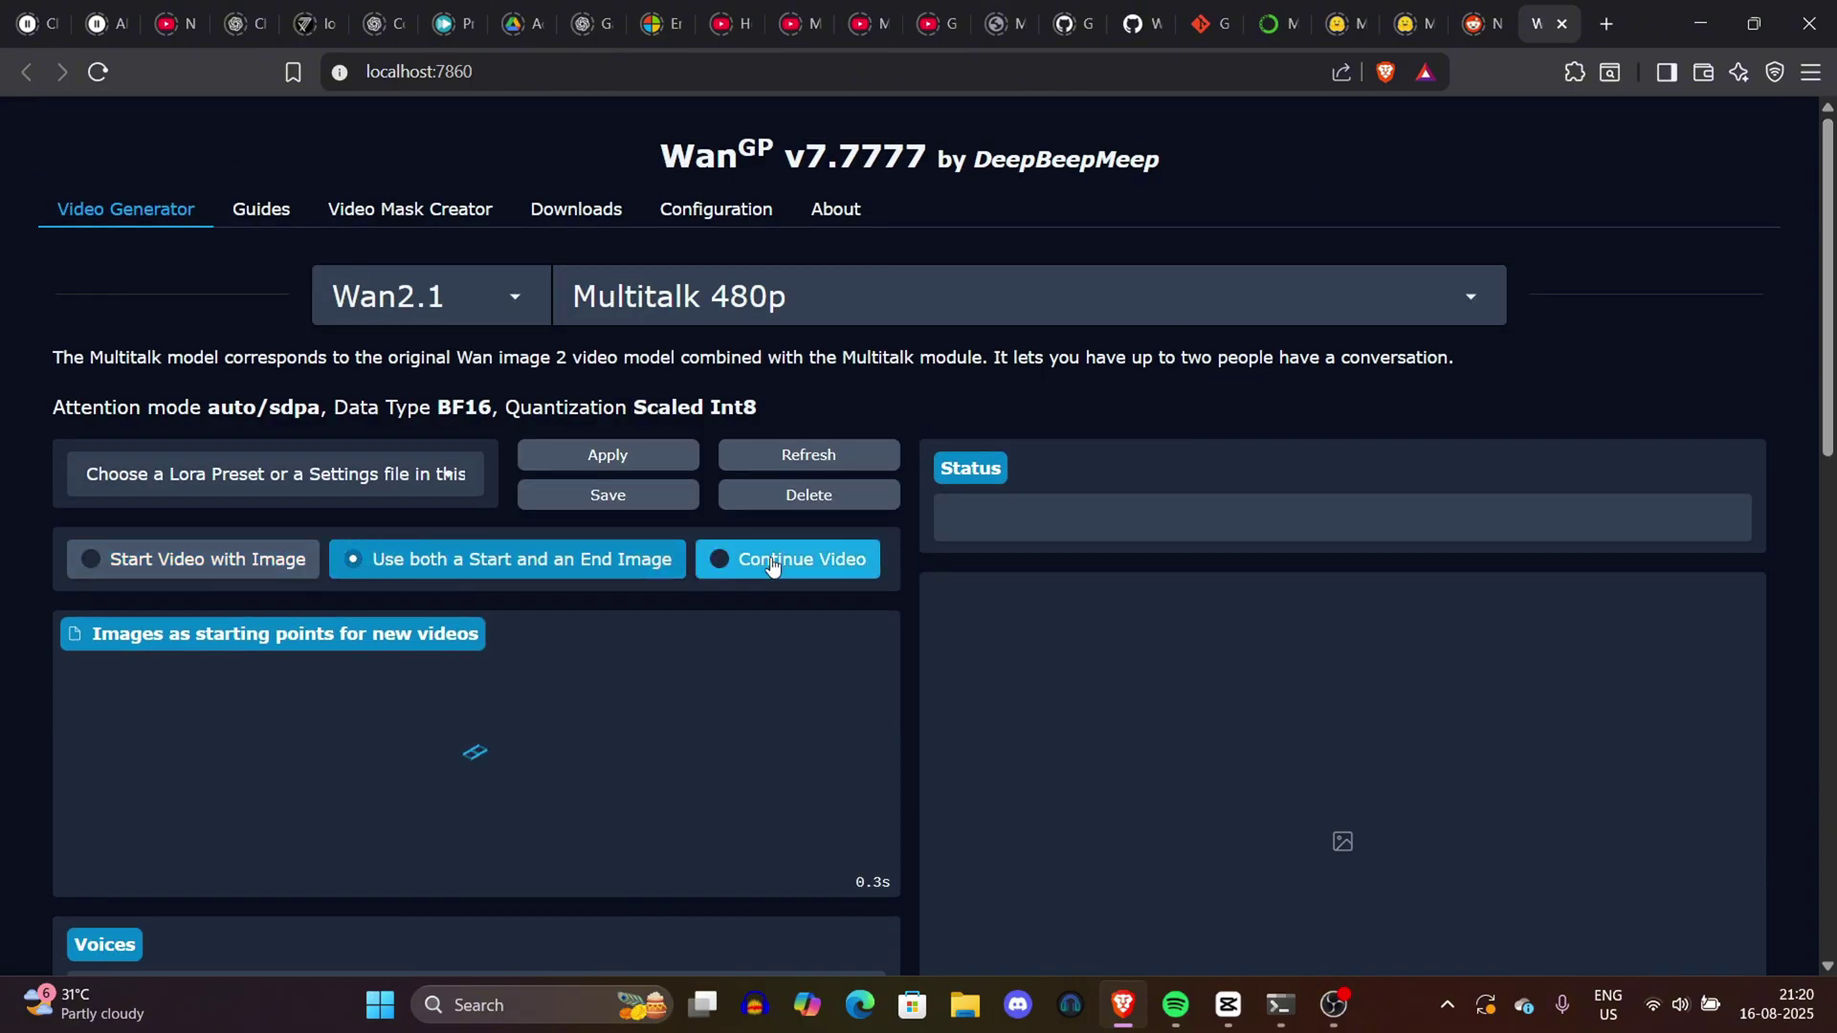
{"action": "left_click", "coordinate": [202, 565]}
{"action": "left_click", "coordinate": [596, 298]}
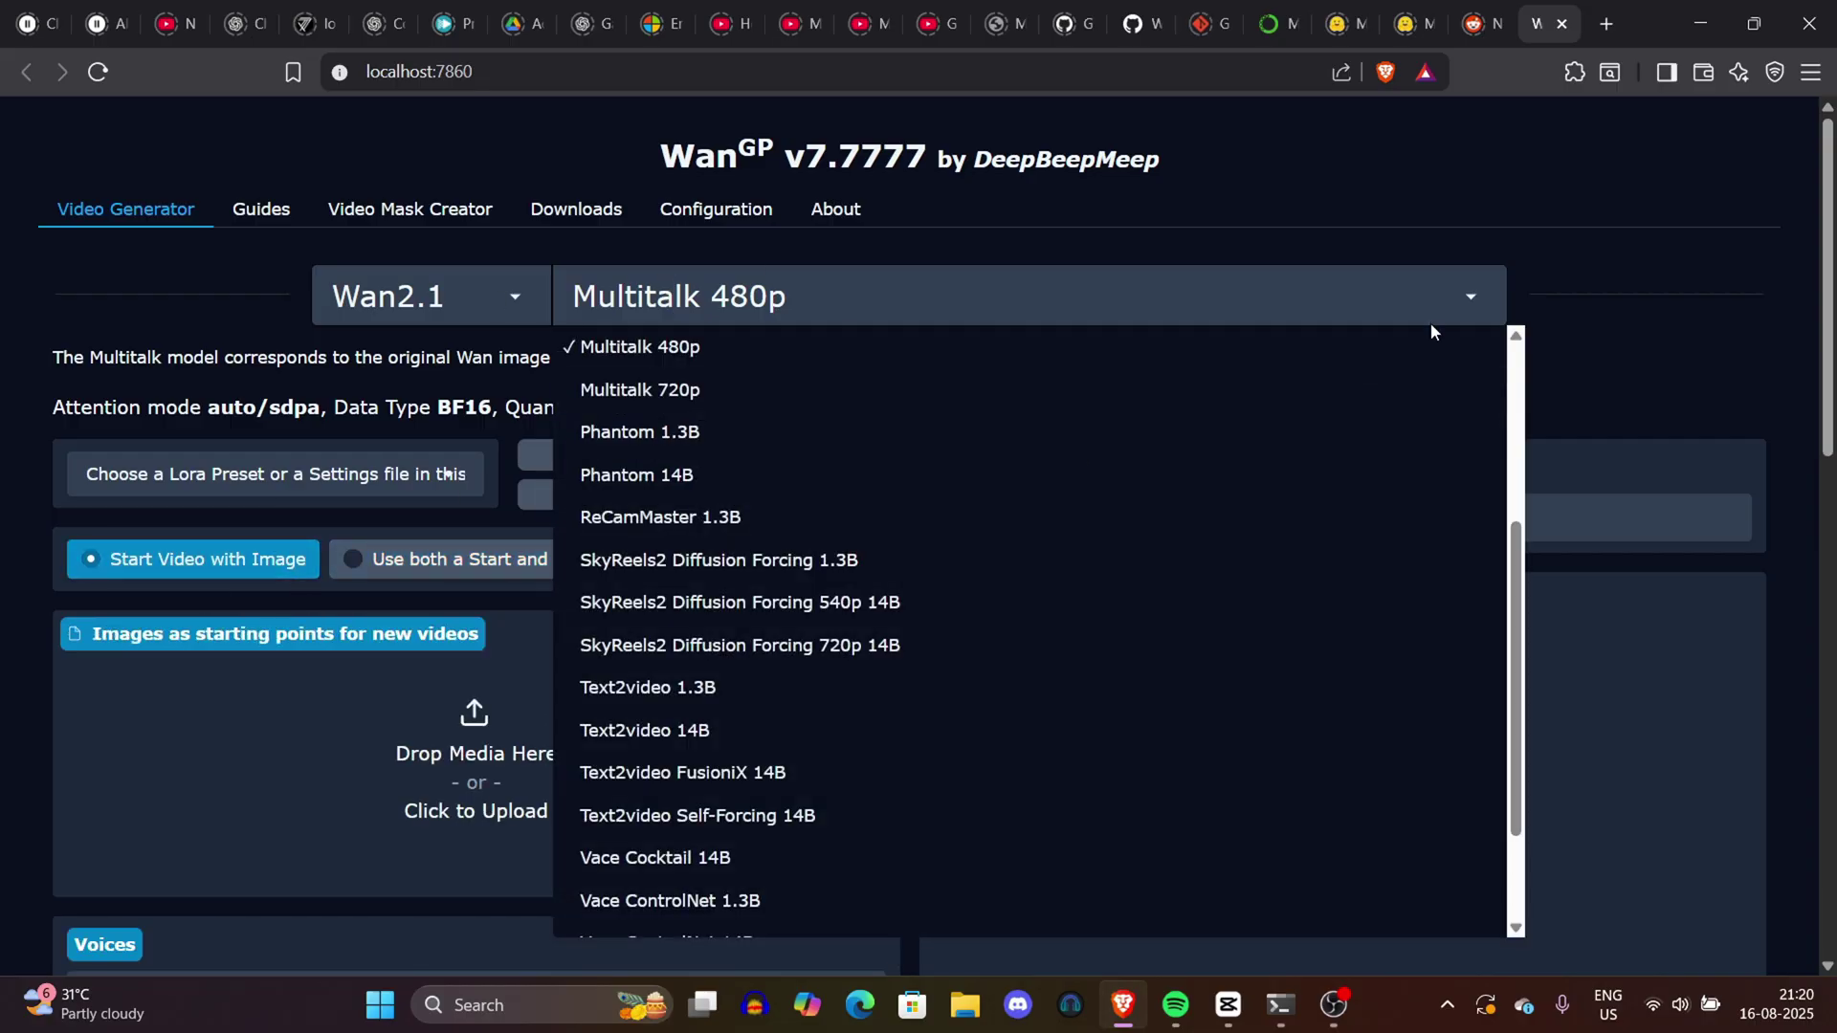
{"action": "left_click_drag", "start_coordinate": [1513, 566], "coordinate": [1531, 304]}
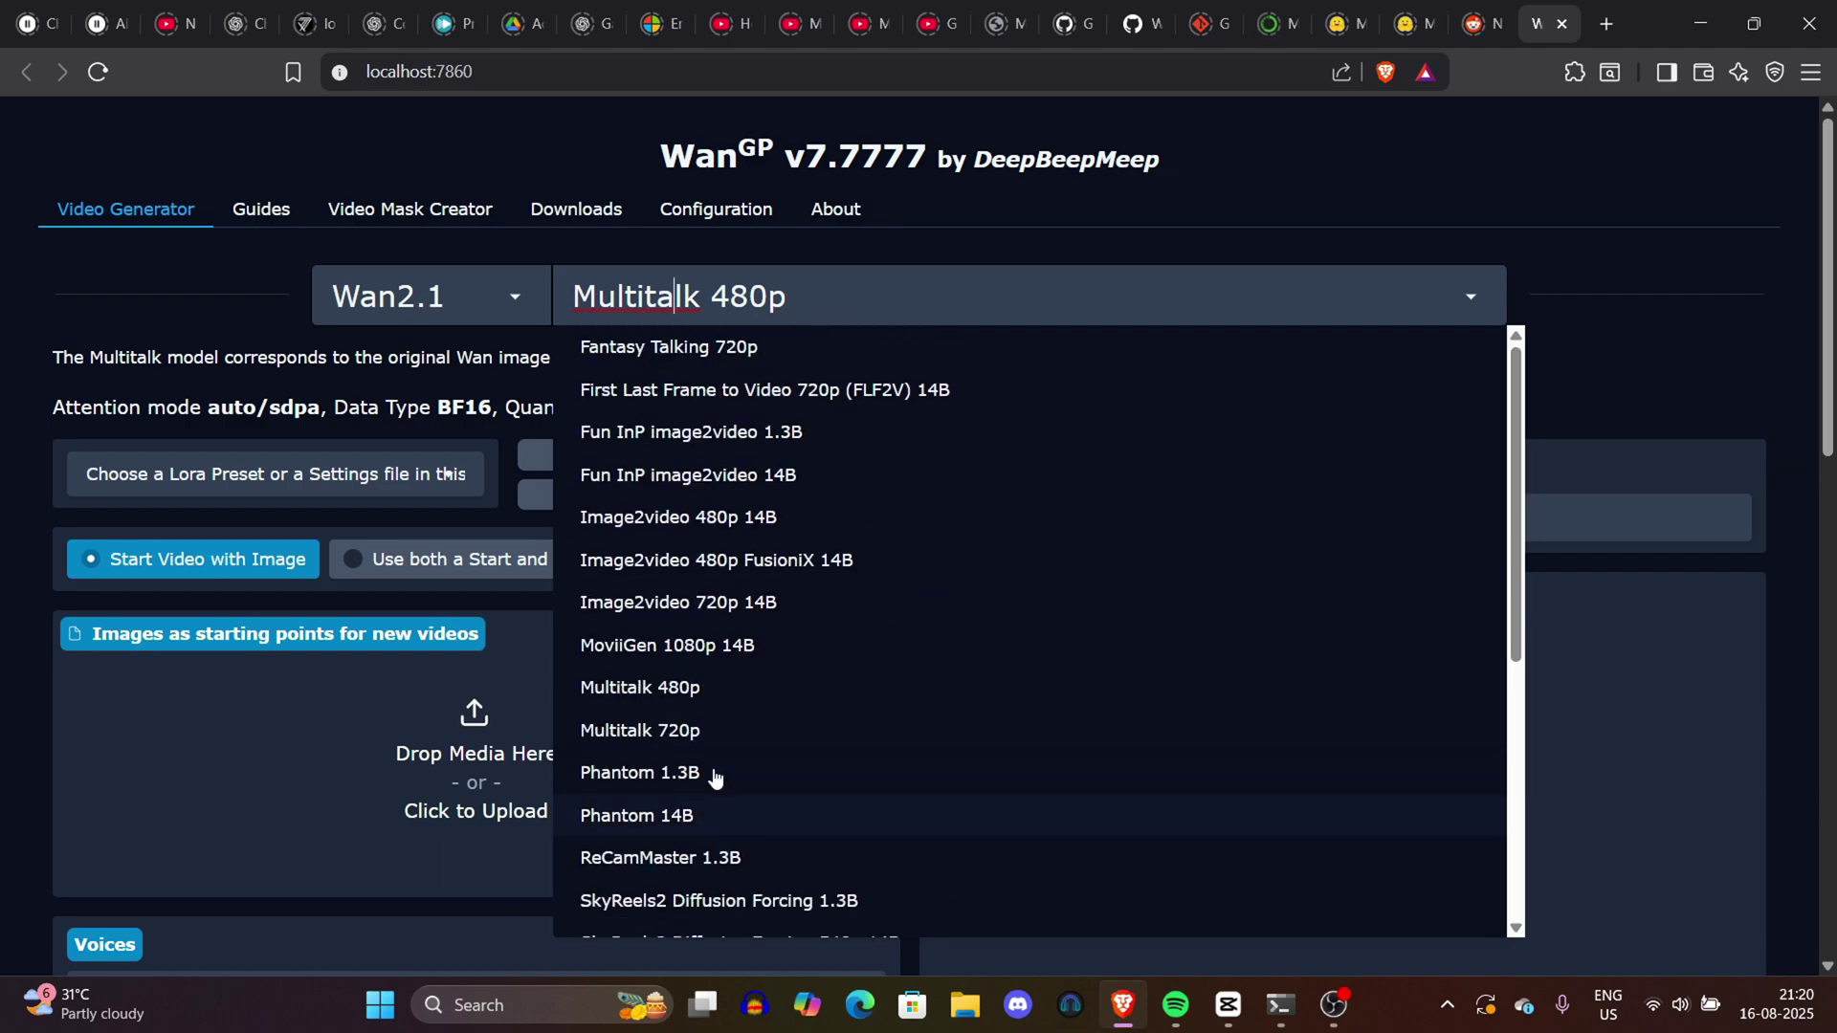
{"action": "left_click", "coordinate": [613, 731]}
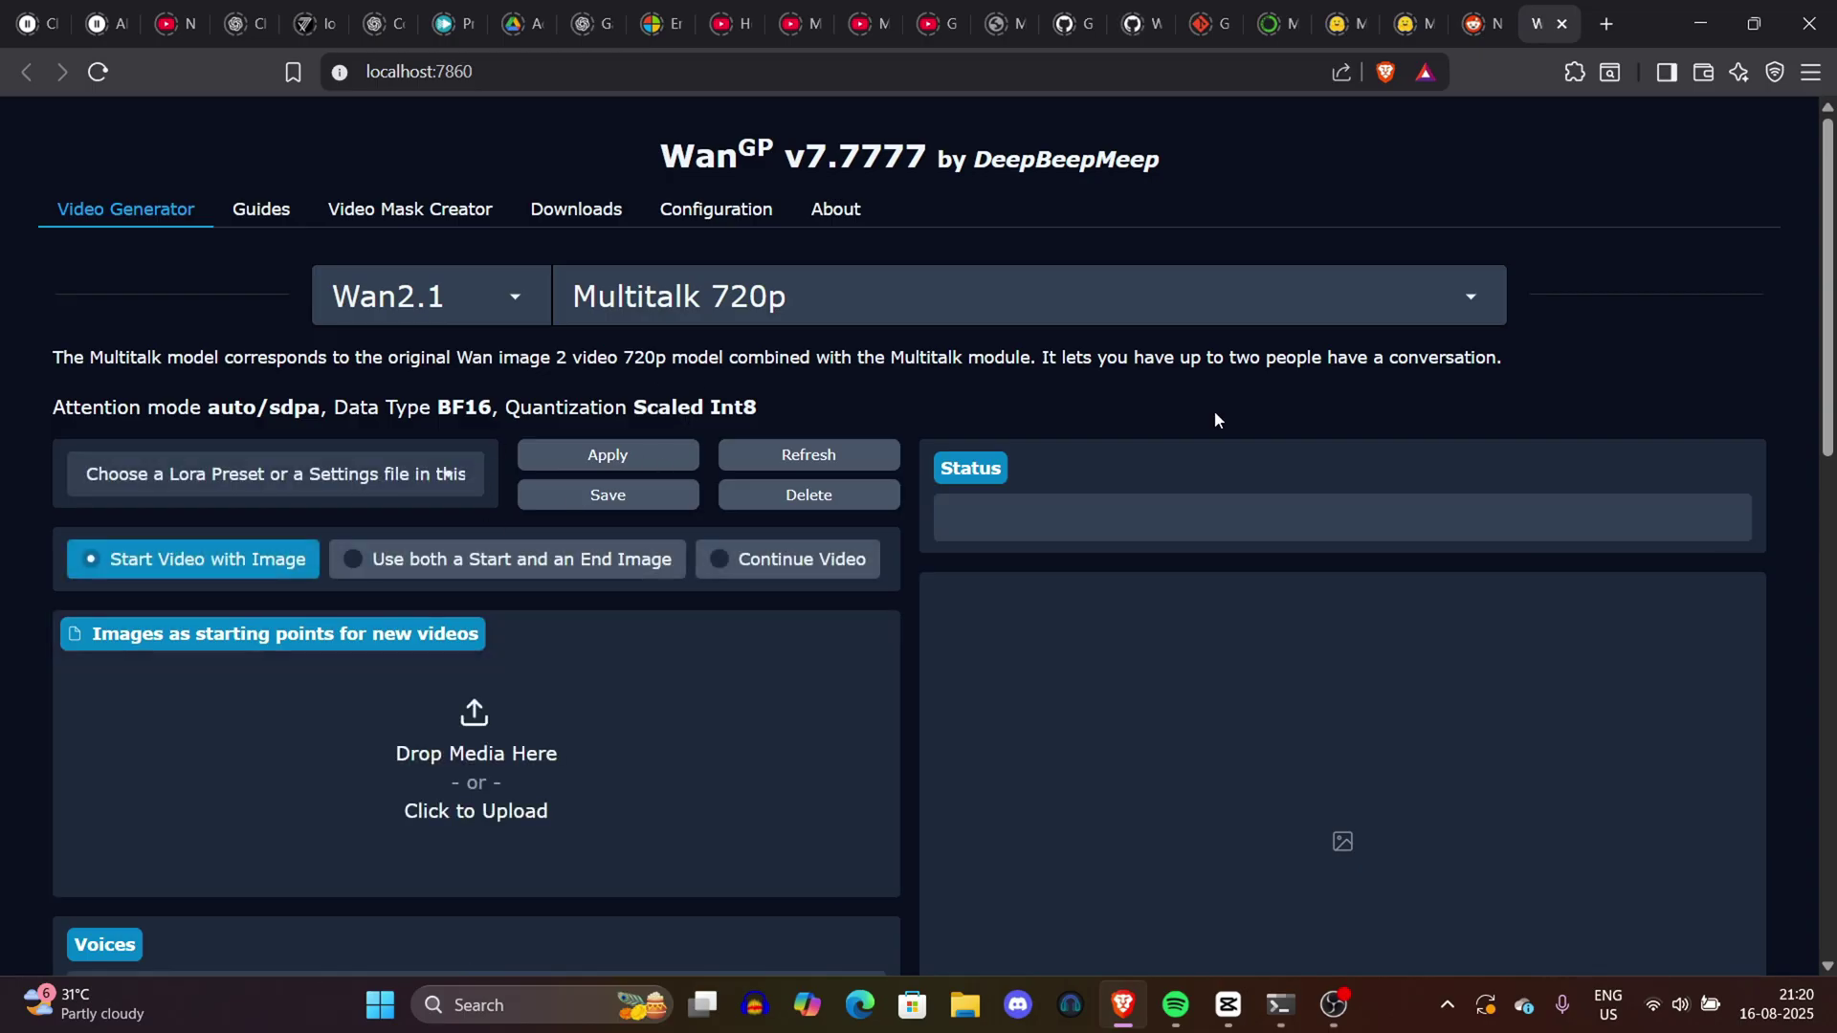
{"action": "scroll", "coordinate": [1828, 287], "scroll_direction": "down", "scroll_amount": 4}
{"action": "scroll", "coordinate": [478, 536], "scroll_direction": "down", "scroll_amount": 4}
{"action": "scroll", "coordinate": [479, 536], "scroll_direction": "up", "scroll_amount": 8}
{"action": "left_click", "coordinate": [473, 288]}
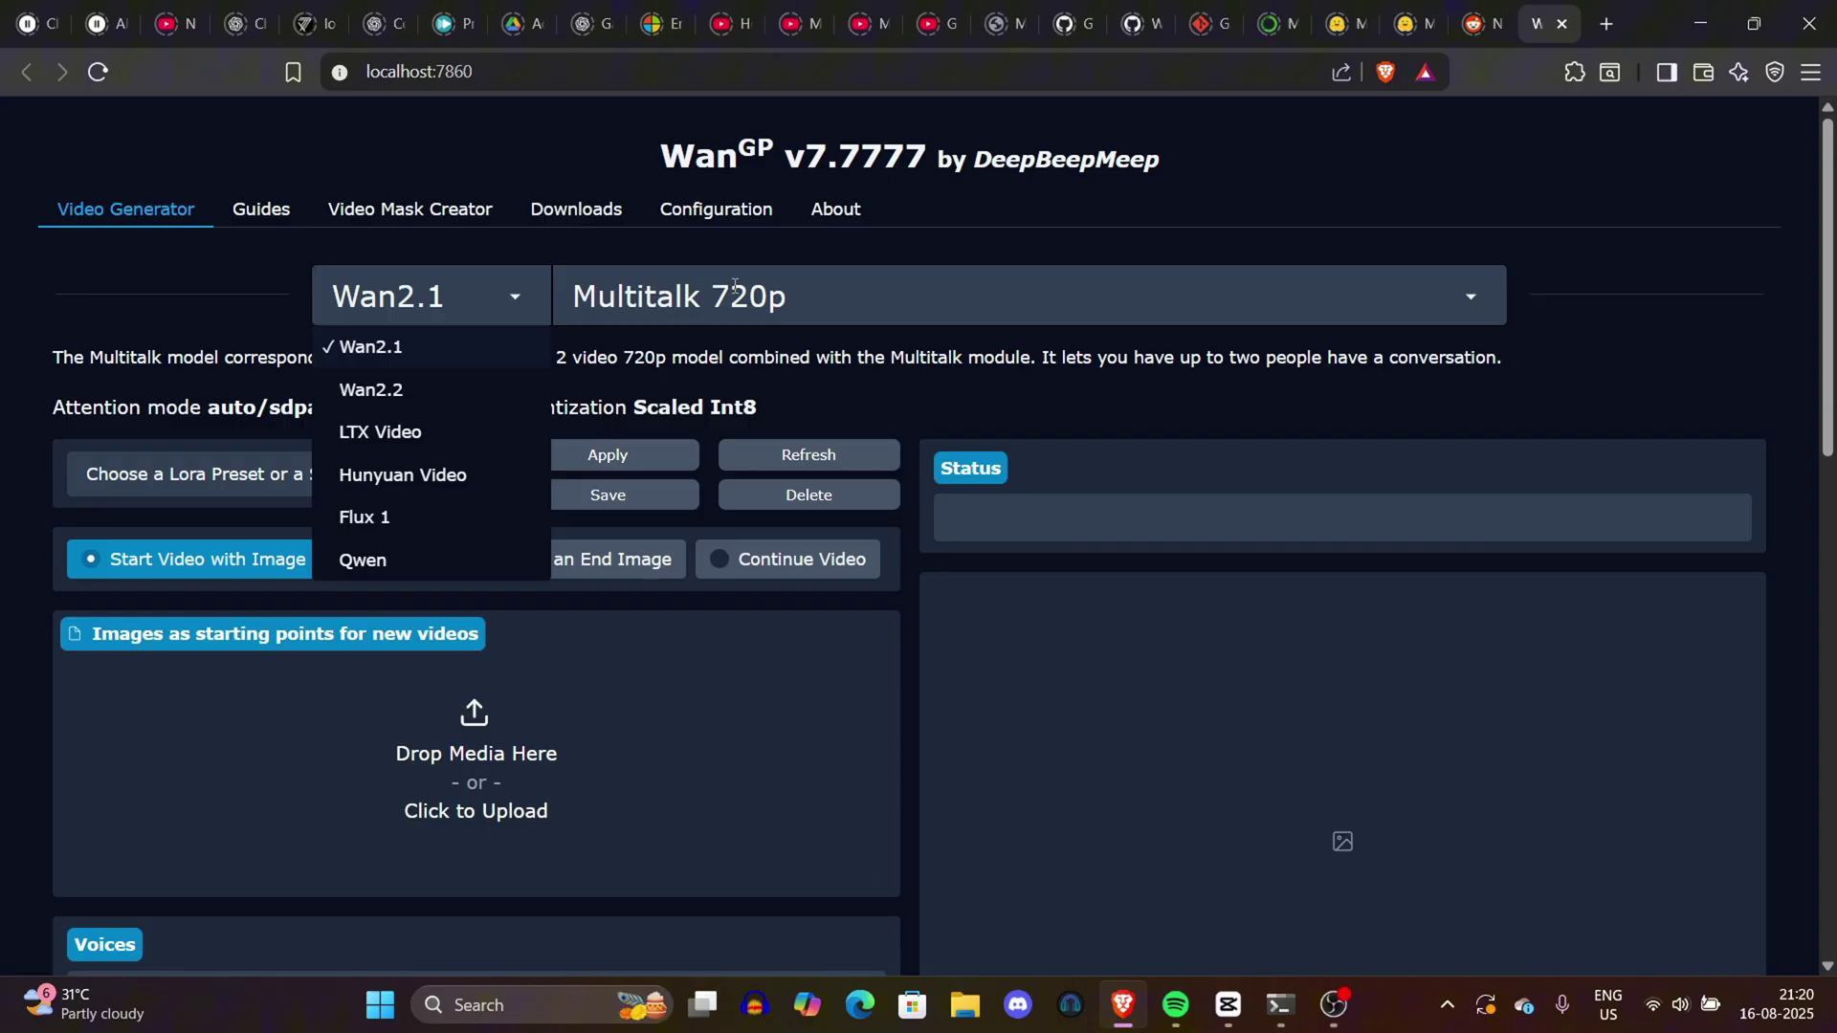
{"action": "left_click", "coordinate": [1129, 386]}
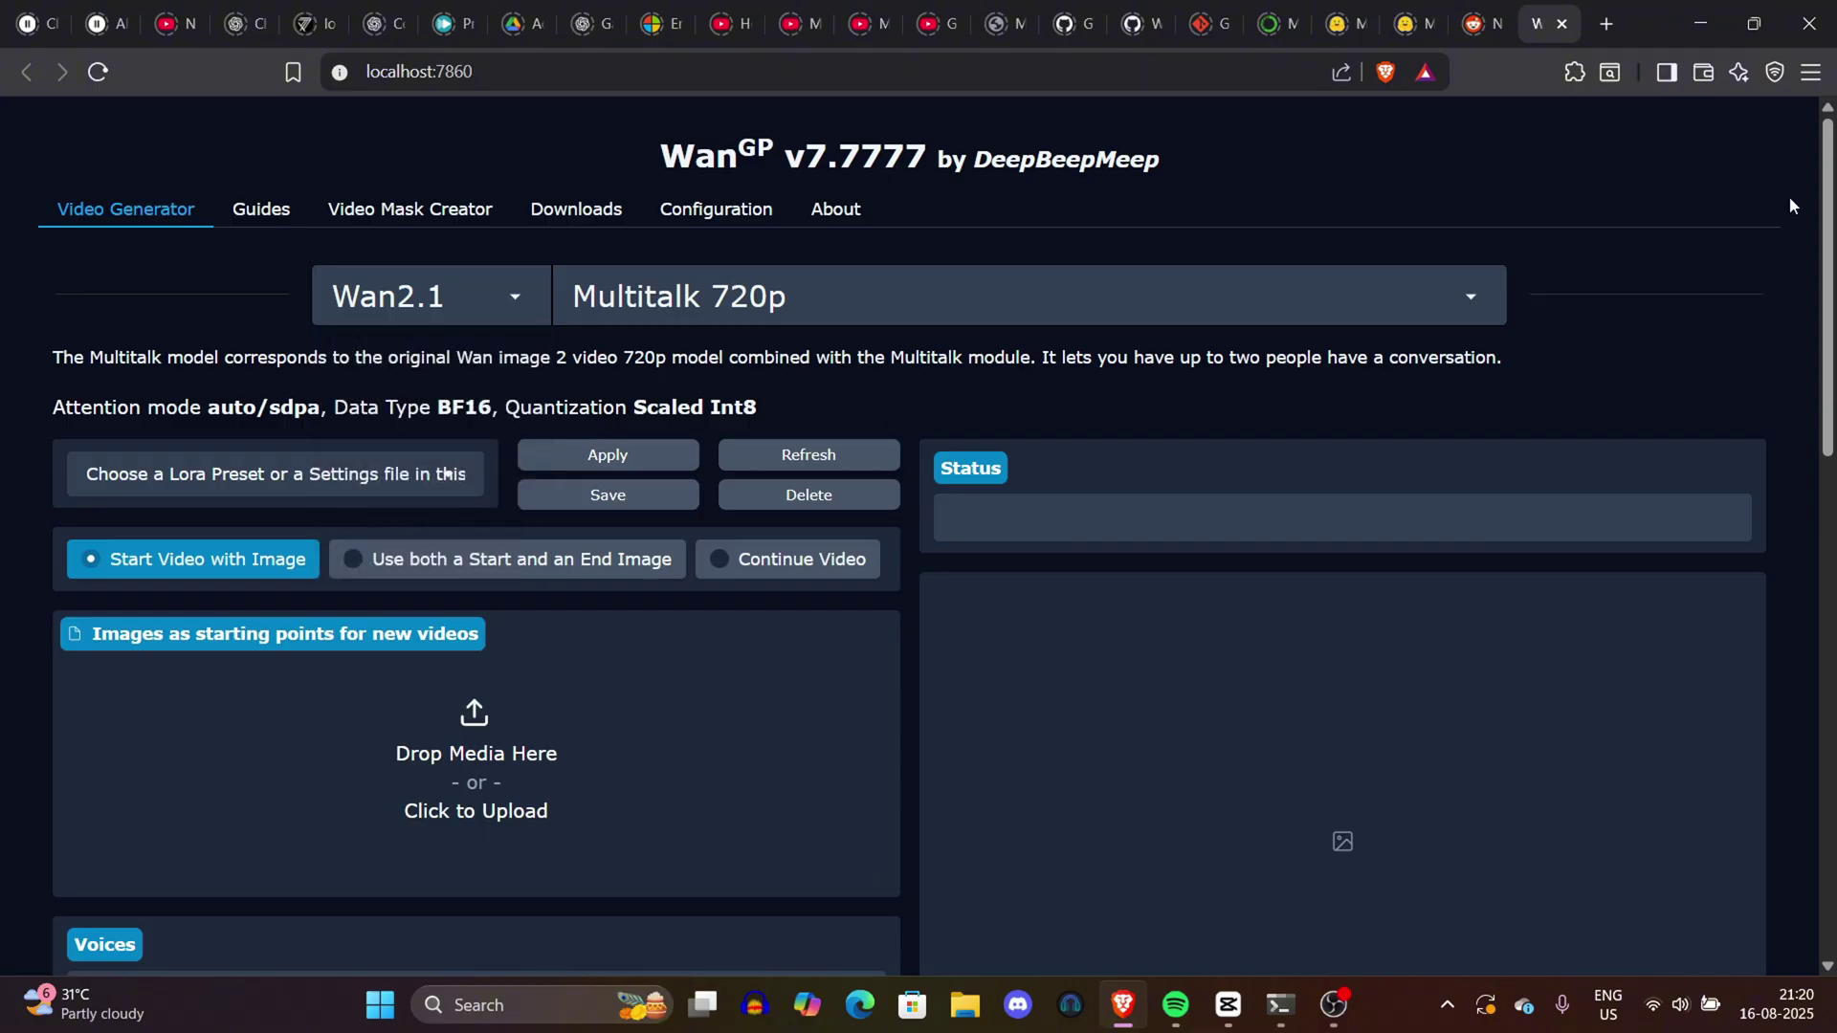
Keep 1280x720 (16:9) resolution and 81 frames, and lower inference steps from 30 to 25.
{"action": "scroll", "coordinate": [1799, 478], "scroll_direction": "down", "scroll_amount": 15}
{"action": "scroll", "coordinate": [1684, 708], "scroll_direction": "up", "scroll_amount": 15}
{"action": "scroll", "coordinate": [307, 609], "scroll_direction": "down", "scroll_amount": 12}
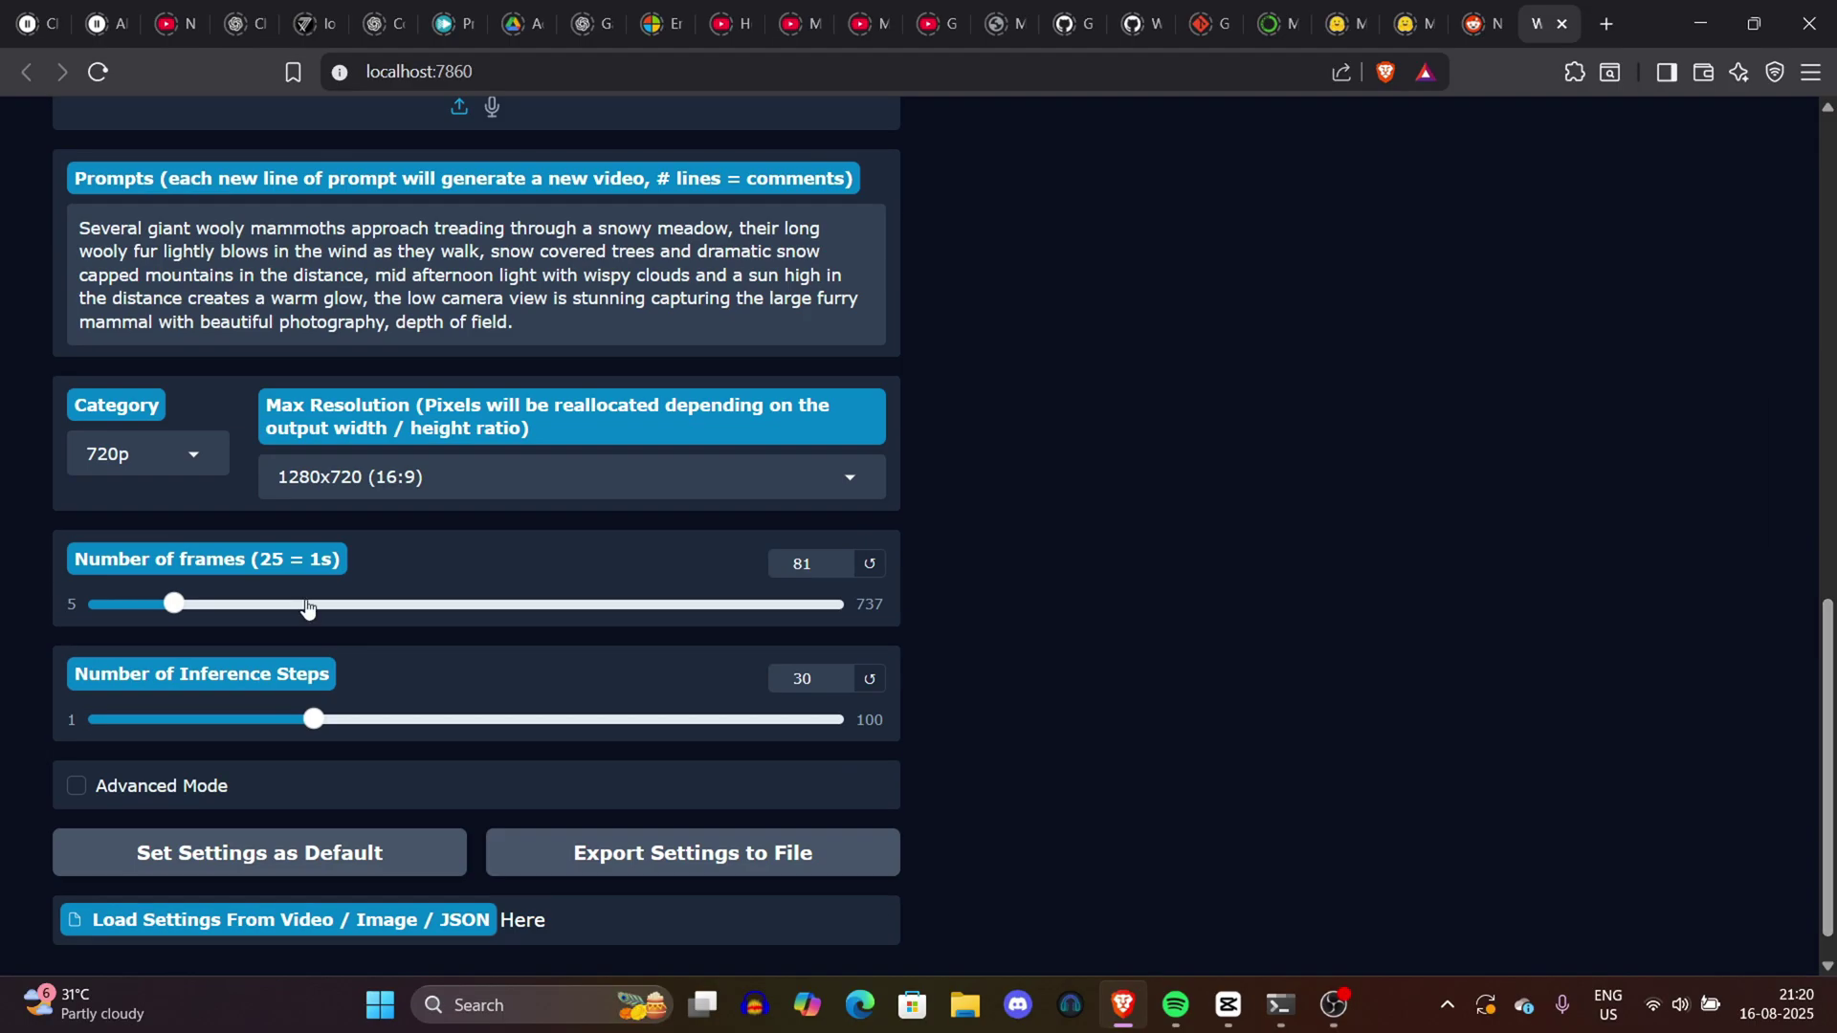
{"action": "left_click", "coordinate": [179, 454]}
{"action": "left_click", "coordinate": [622, 478]}
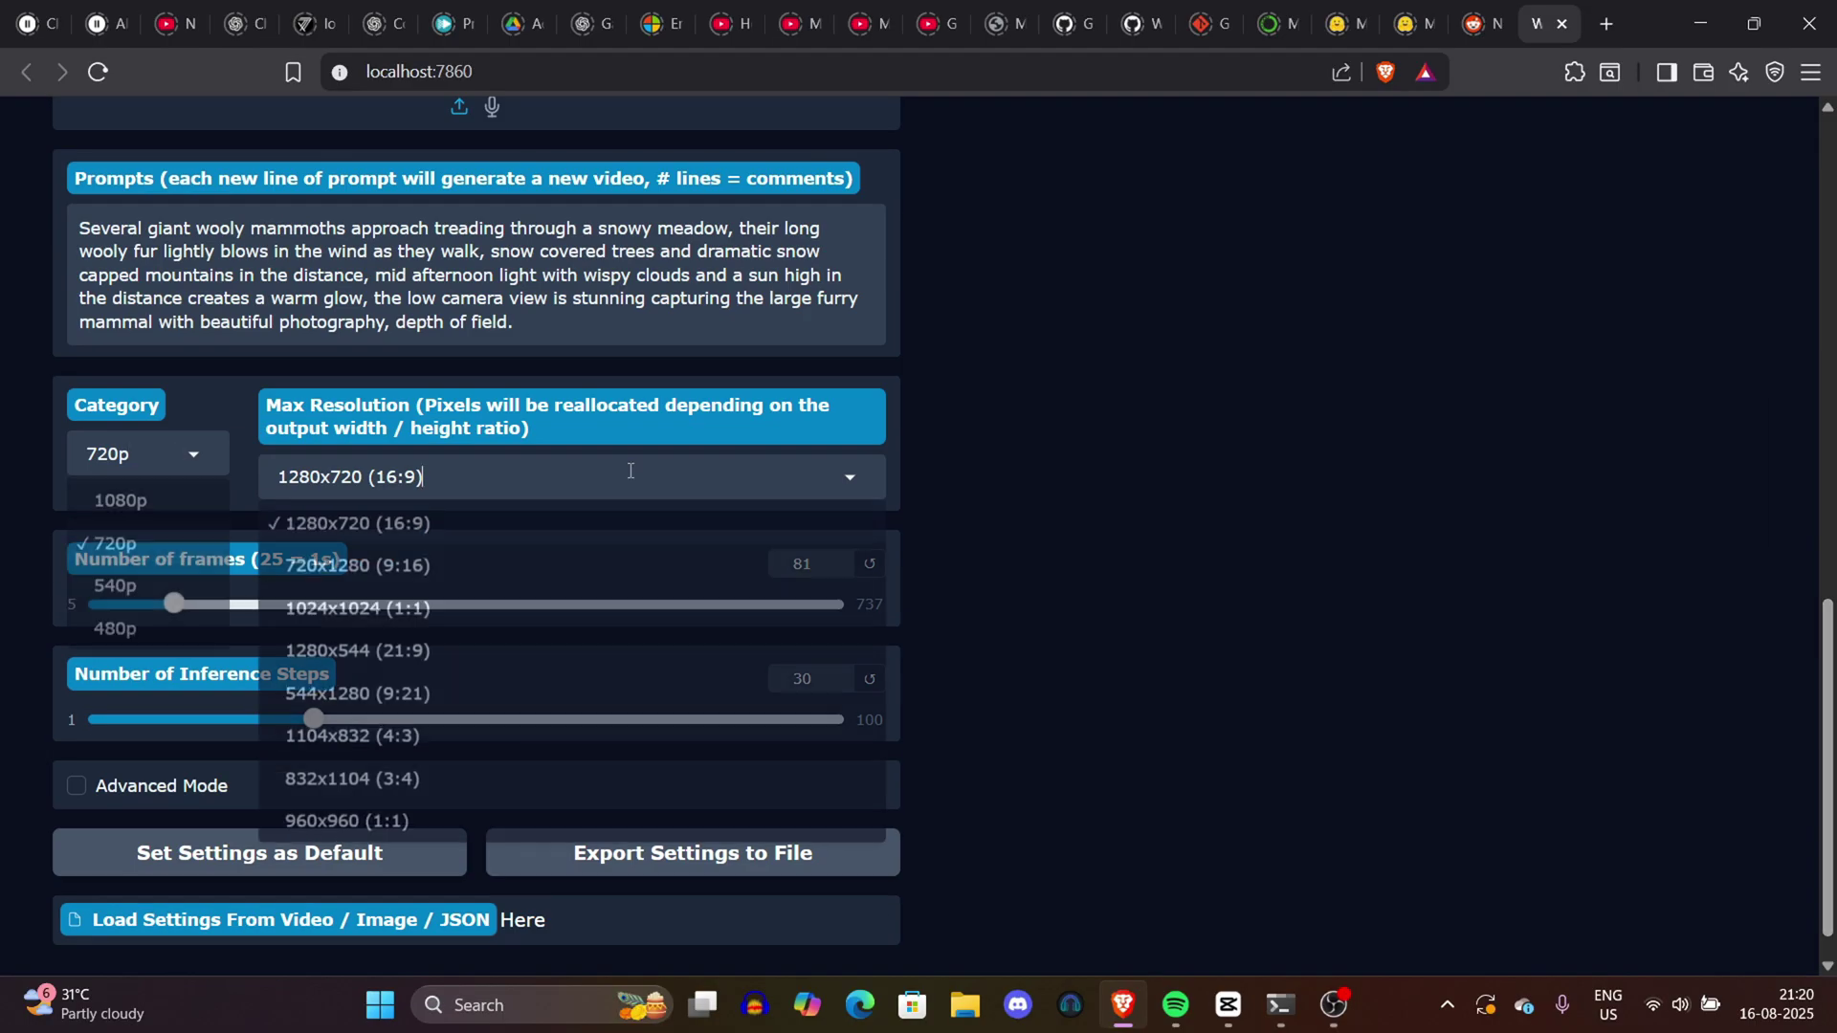
{"action": "left_click", "coordinate": [469, 525]}
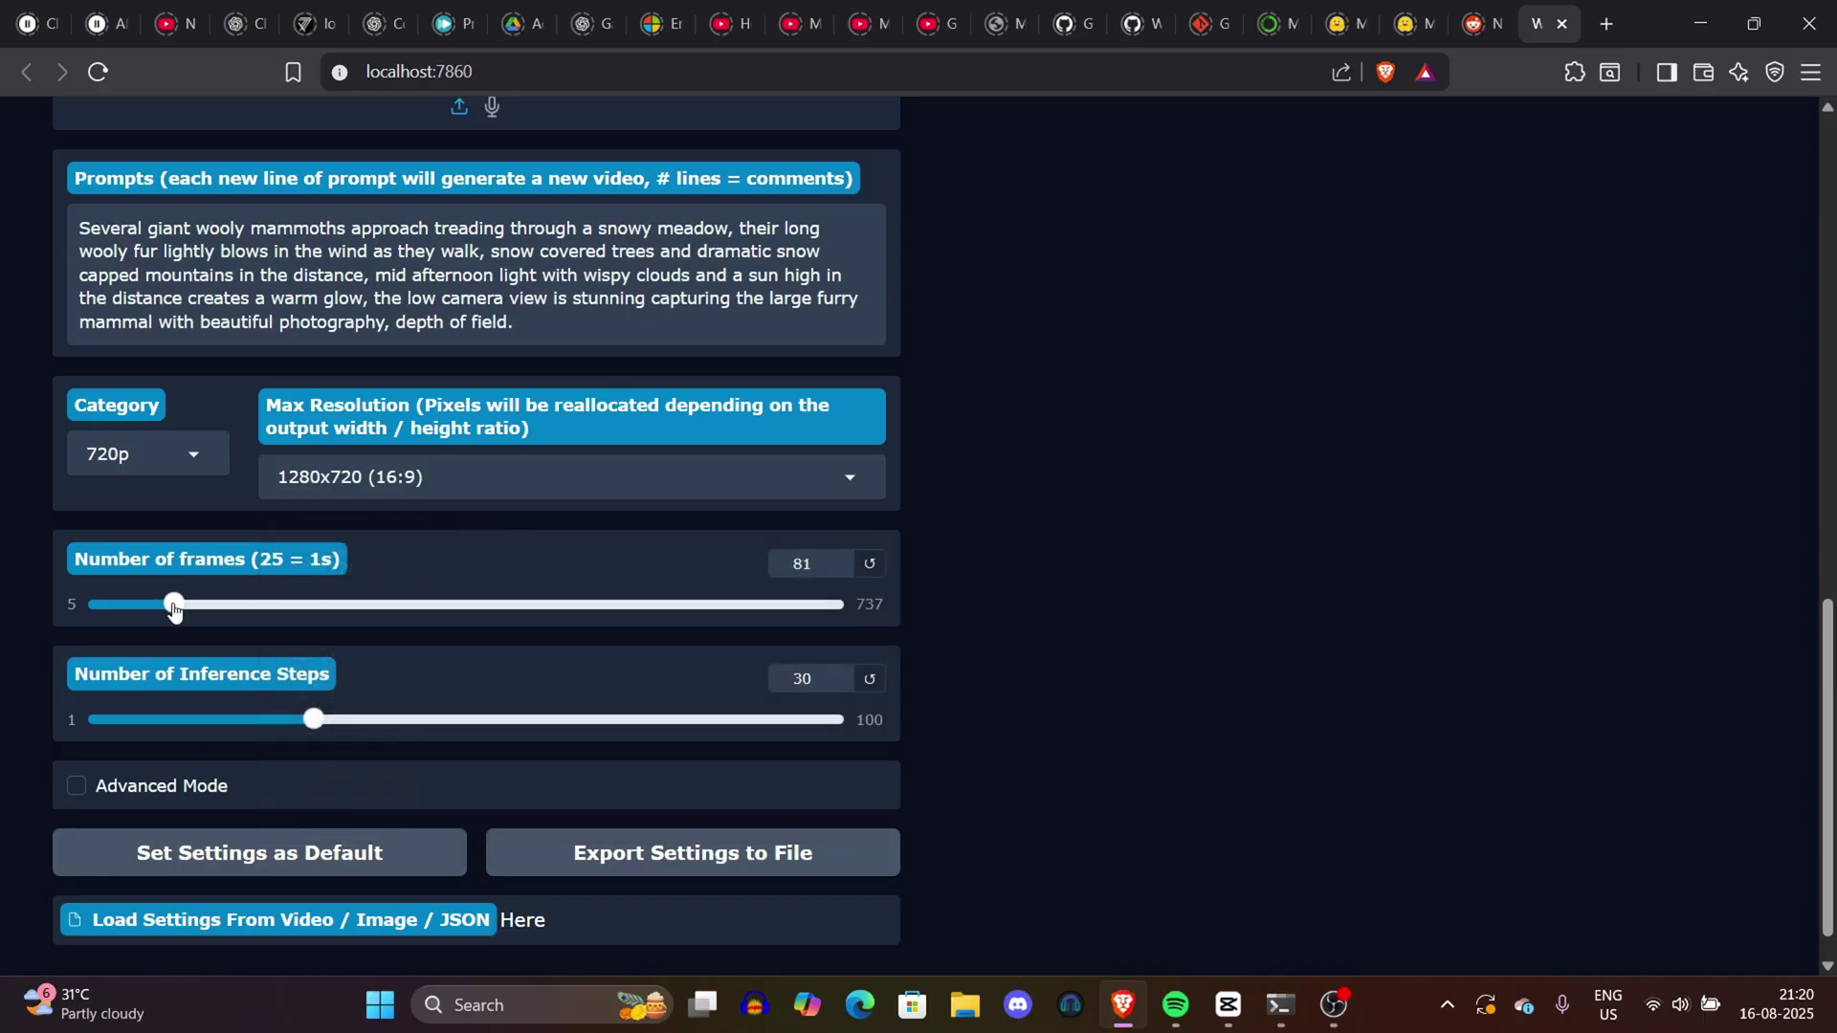
{"action": "left_click_drag", "start_coordinate": [174, 612], "coordinate": [174, 613]}
{"action": "left_click_drag", "start_coordinate": [316, 733], "coordinate": [280, 724]}
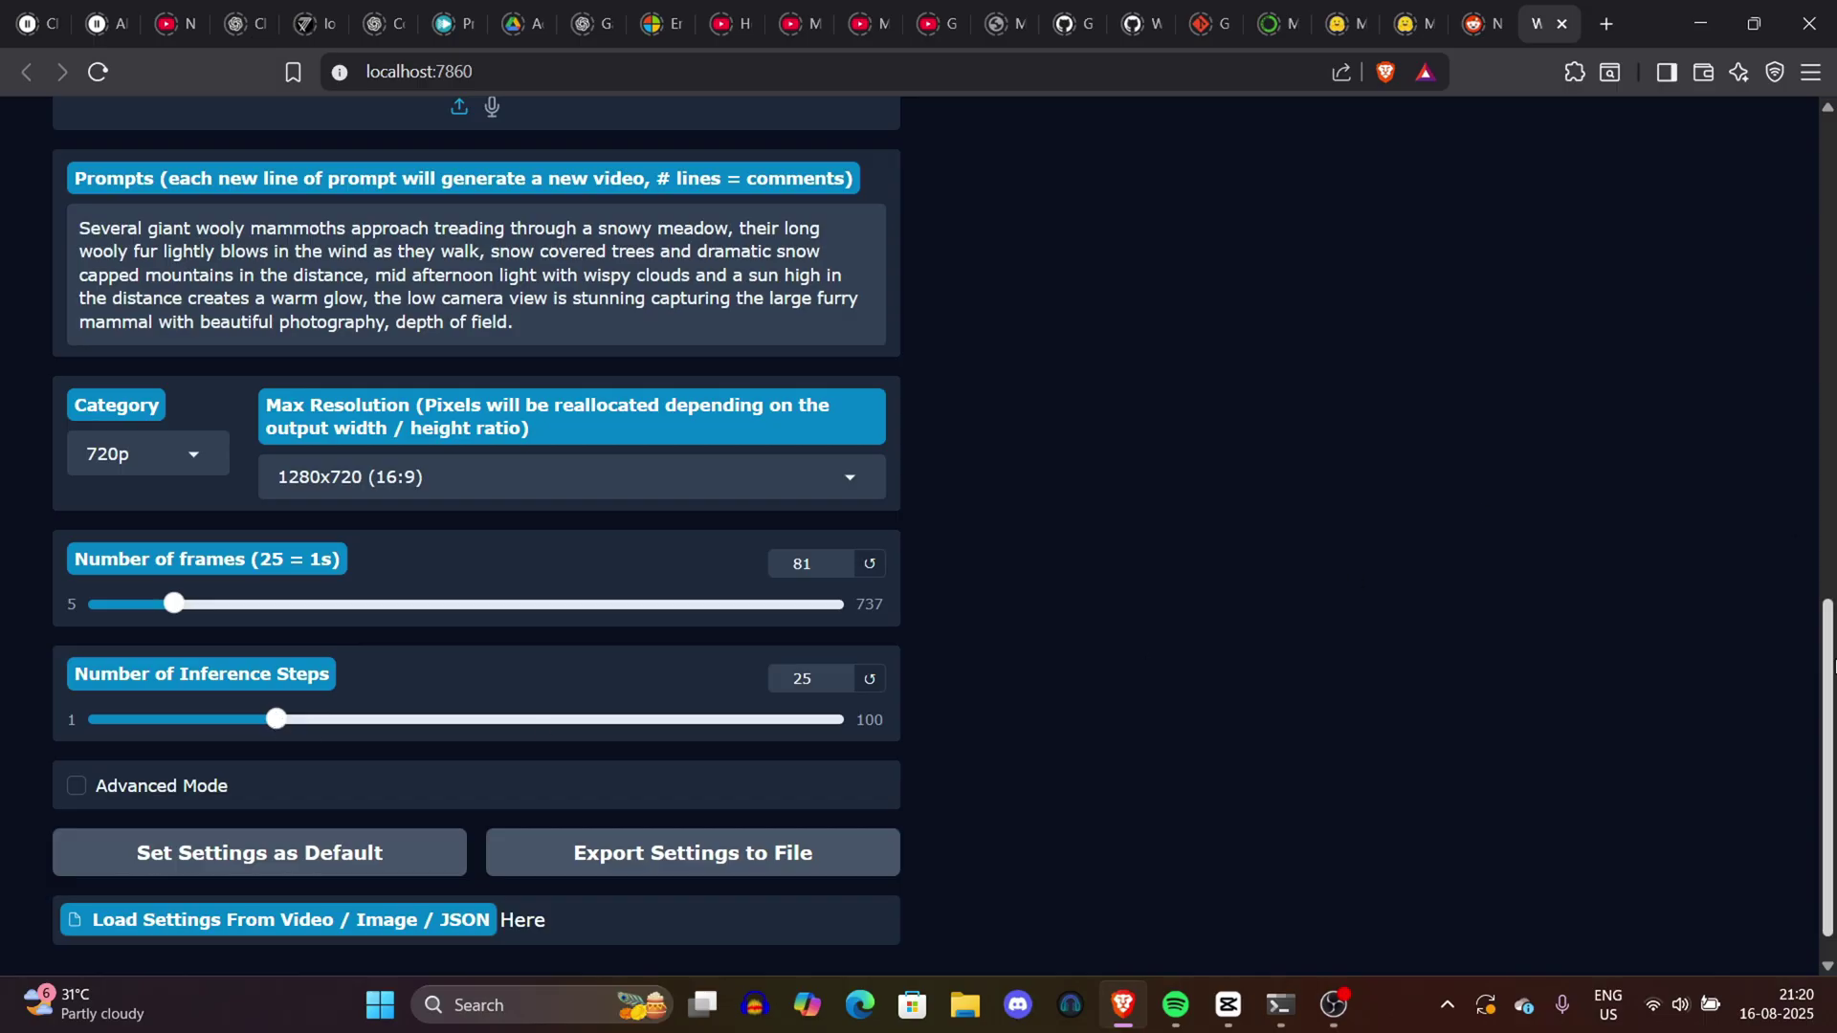
{"action": "scroll", "coordinate": [1828, 766], "scroll_direction": "down", "scroll_amount": 1}
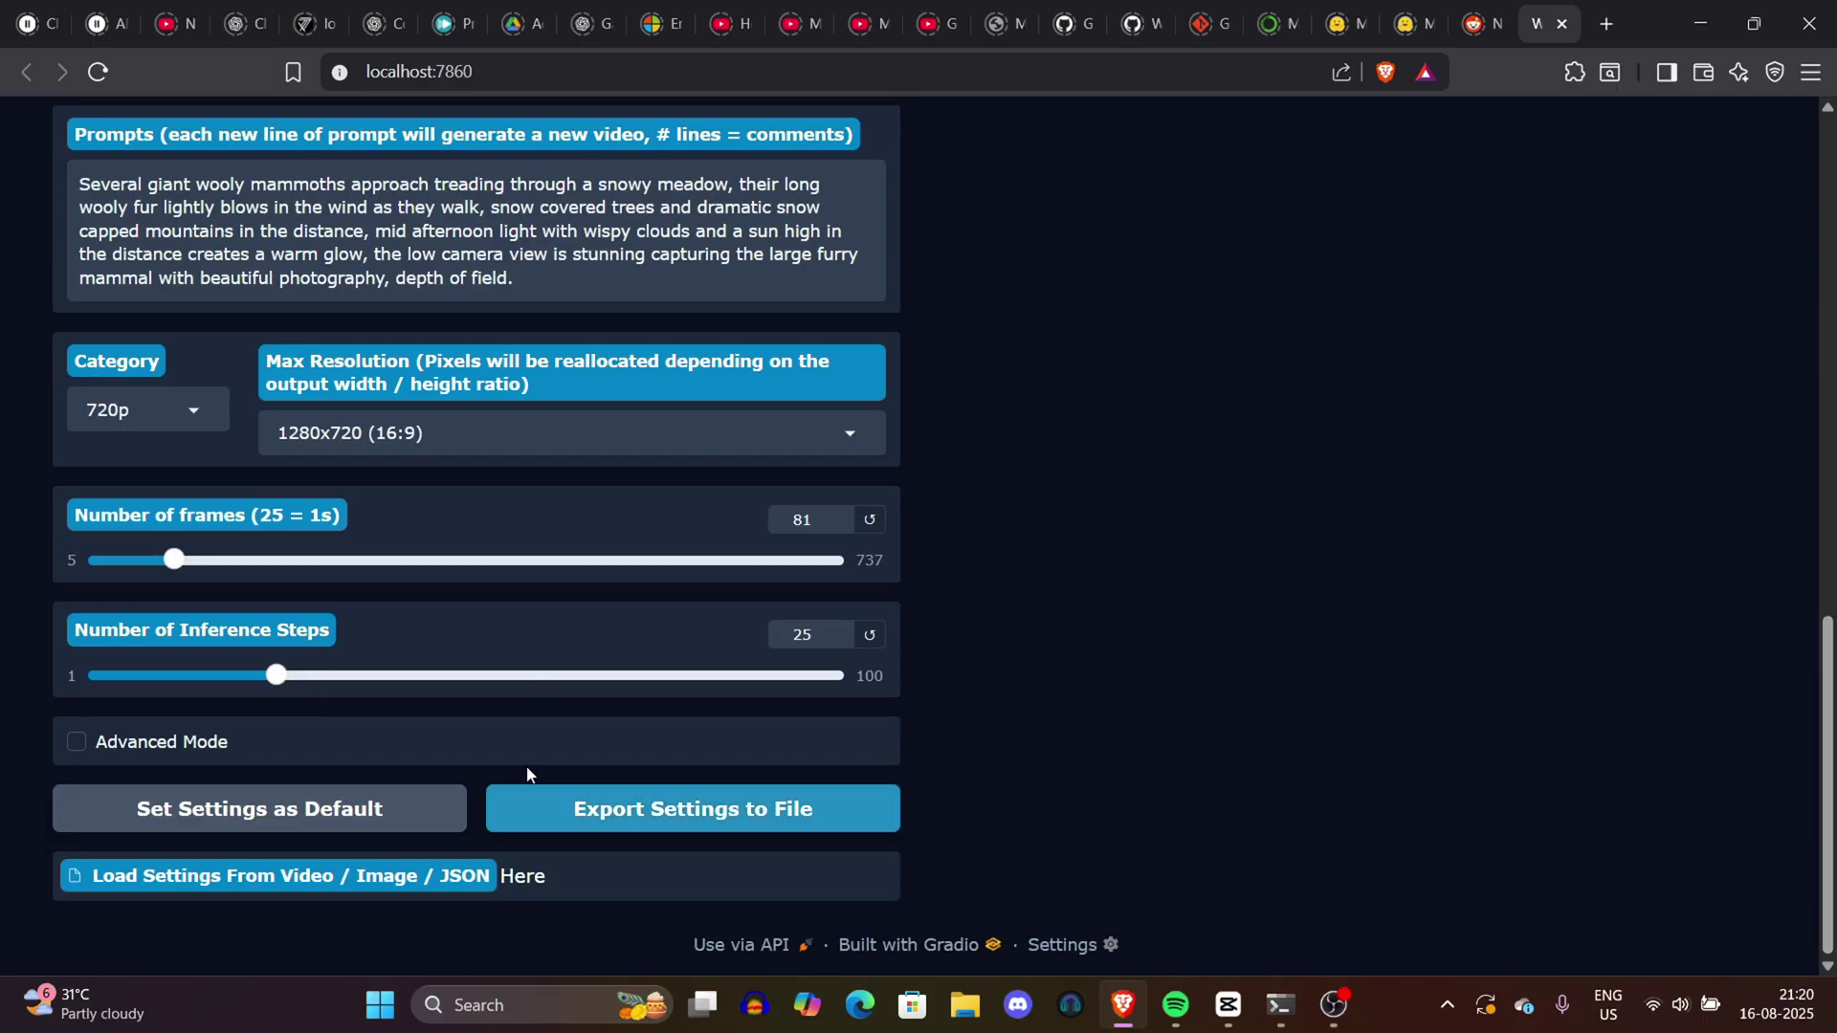
{"action": "scroll", "coordinate": [507, 753], "scroll_direction": "up", "scroll_amount": 15}
Read through the Guides Models Overview, then visit the Video Mask Creator and Downloads pages.
{"action": "left_click", "coordinate": [262, 209]}
{"action": "left_click_drag", "start_coordinate": [49, 314], "coordinate": [662, 848]}
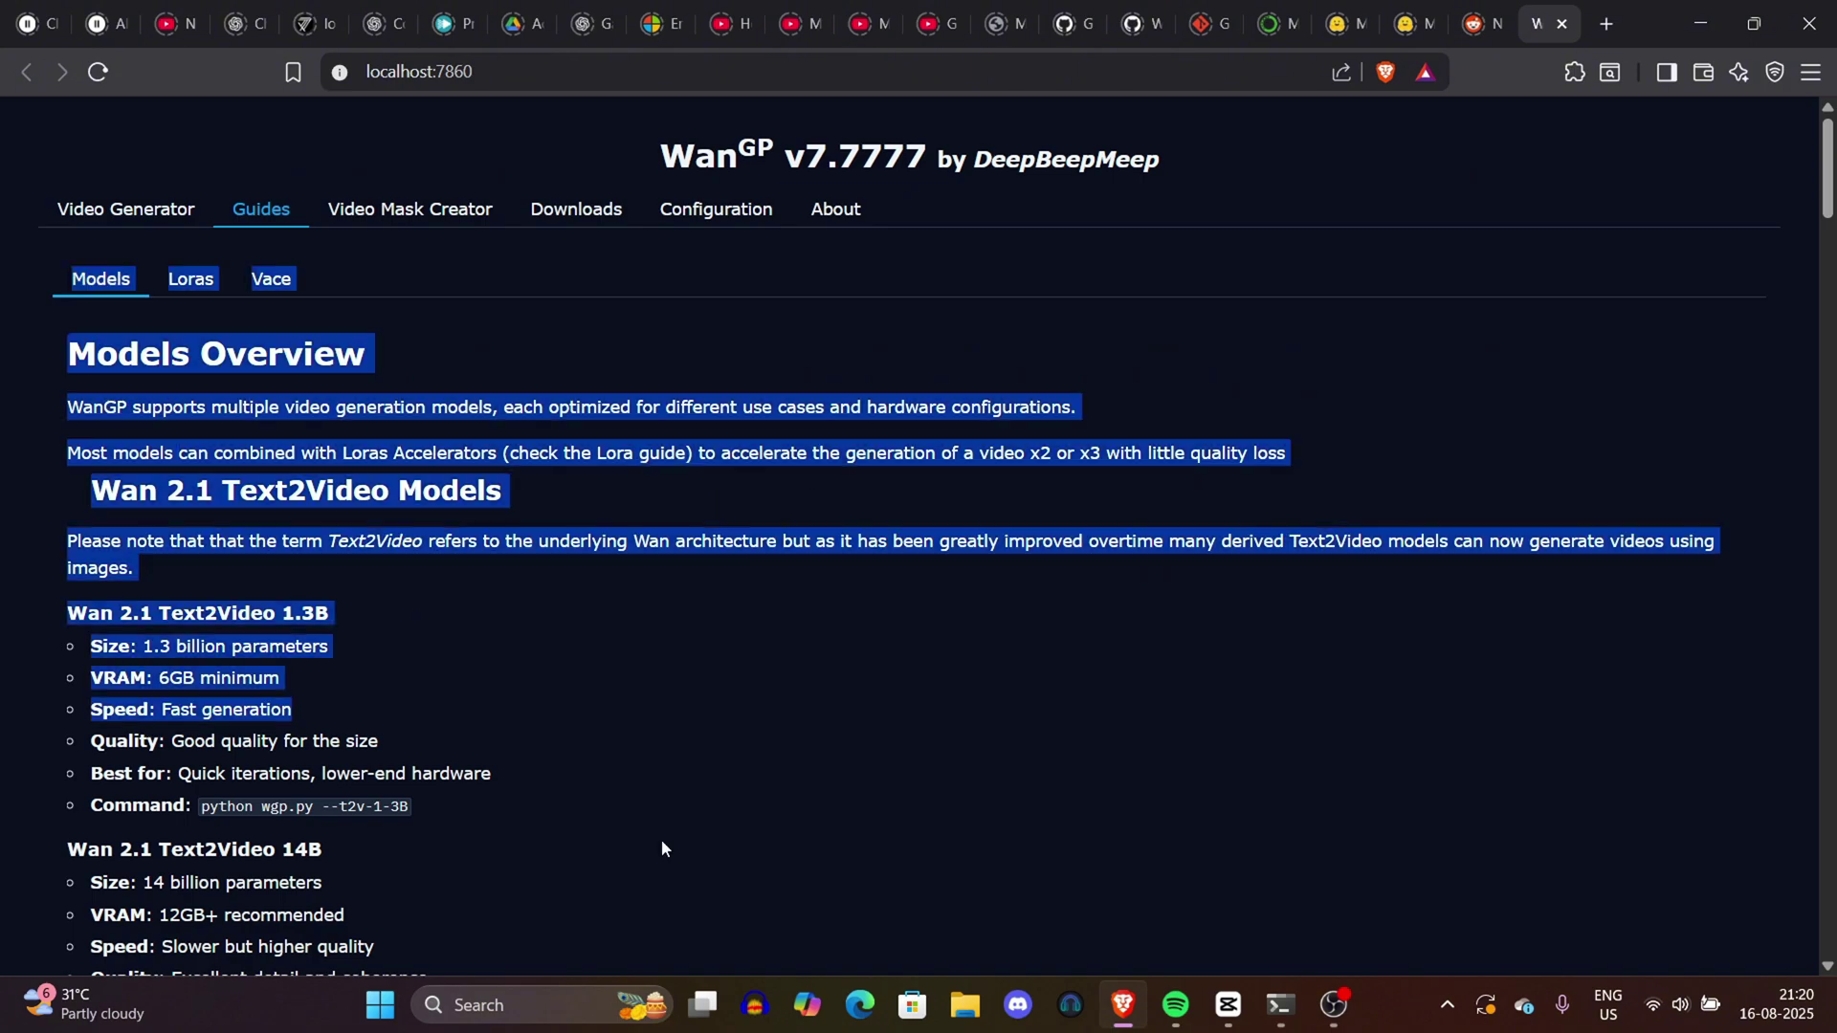
{"action": "left_click", "coordinate": [697, 888]}
{"action": "scroll", "coordinate": [696, 888], "scroll_direction": "down", "scroll_amount": 15}
{"action": "scroll", "coordinate": [1801, 881], "scroll_direction": "down", "scroll_amount": 10}
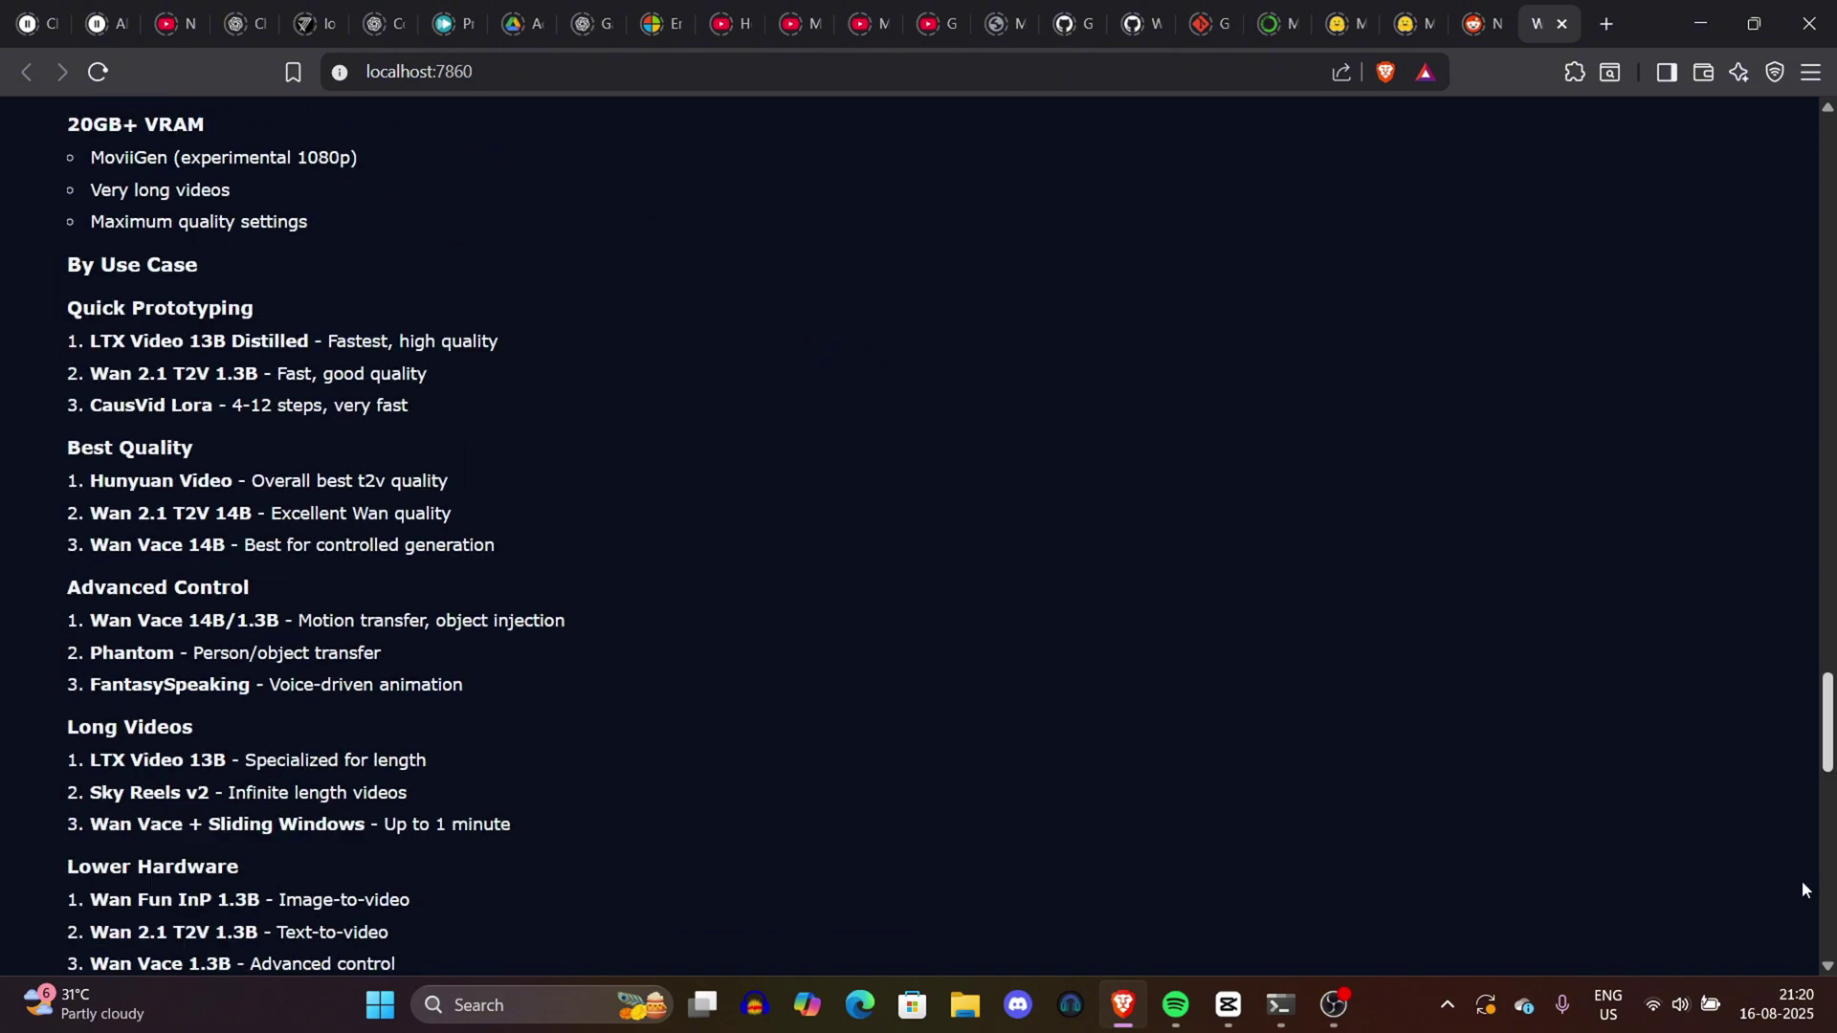
{"action": "scroll", "coordinate": [1801, 880], "scroll_direction": "up", "scroll_amount": 20}
{"action": "scroll", "coordinate": [1831, 115], "scroll_direction": "up", "scroll_amount": 5}
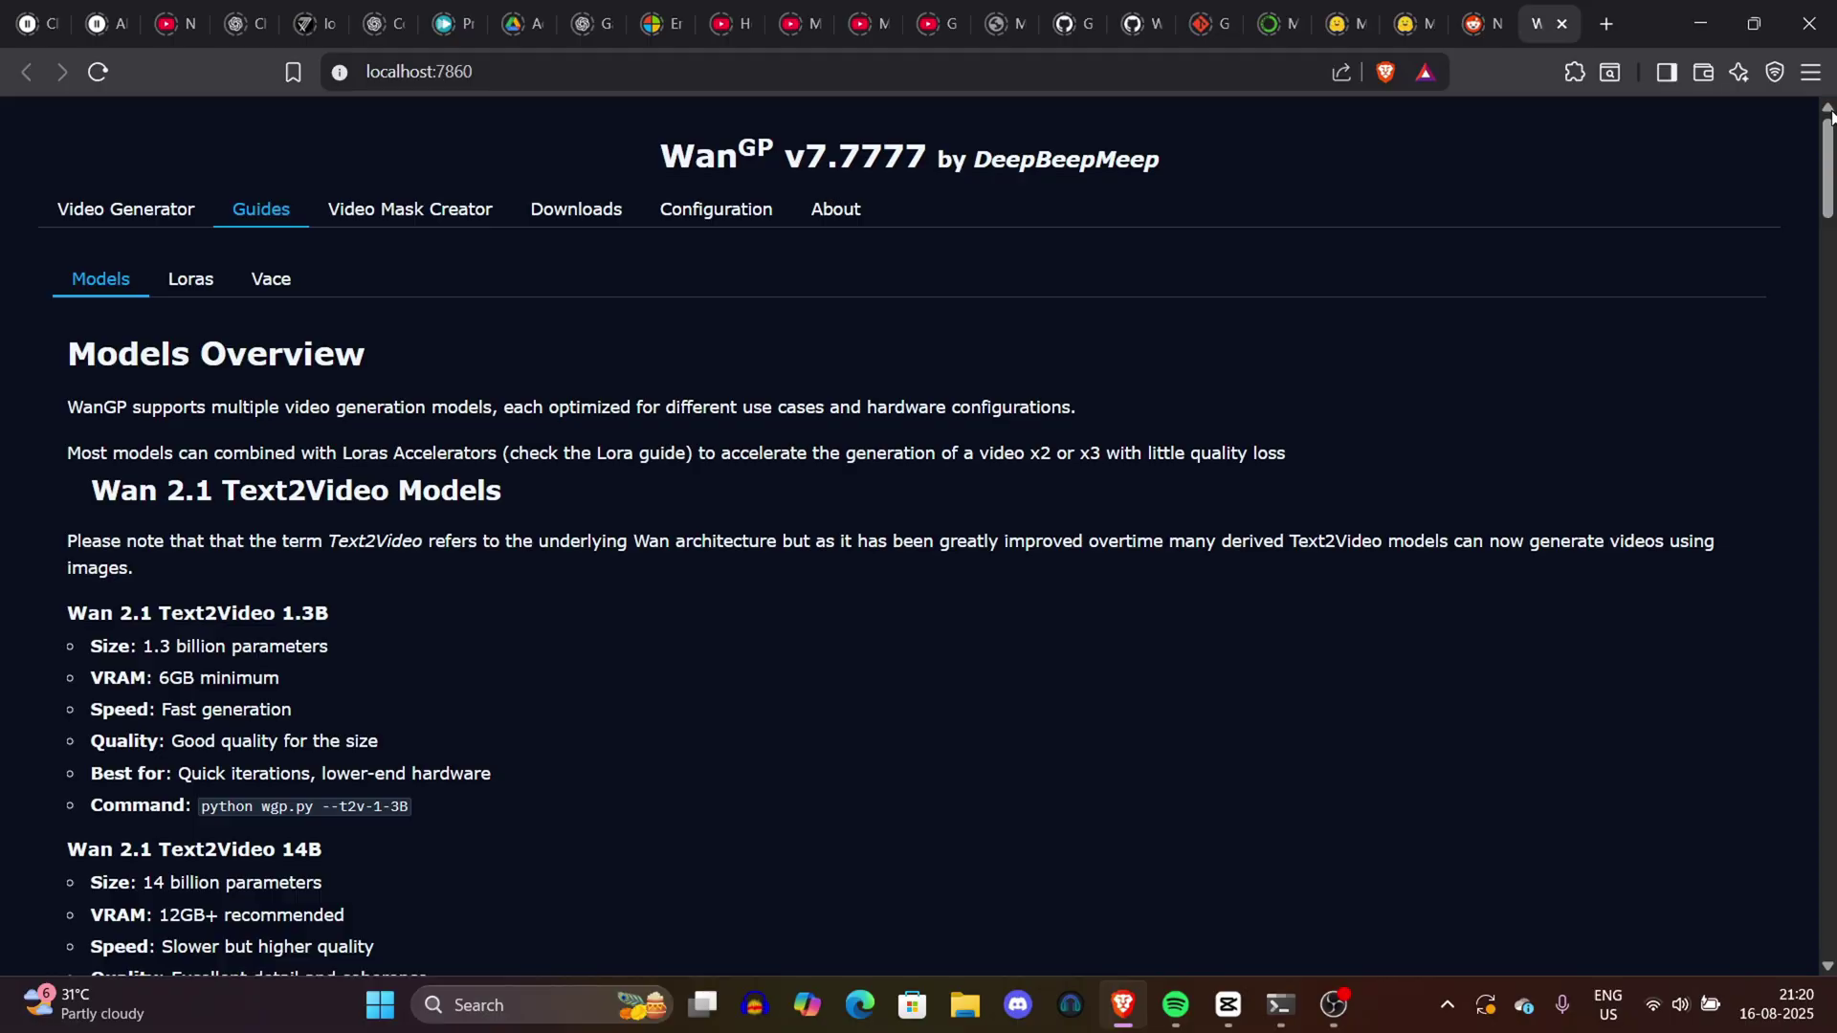
{"action": "left_click", "coordinate": [402, 203]}
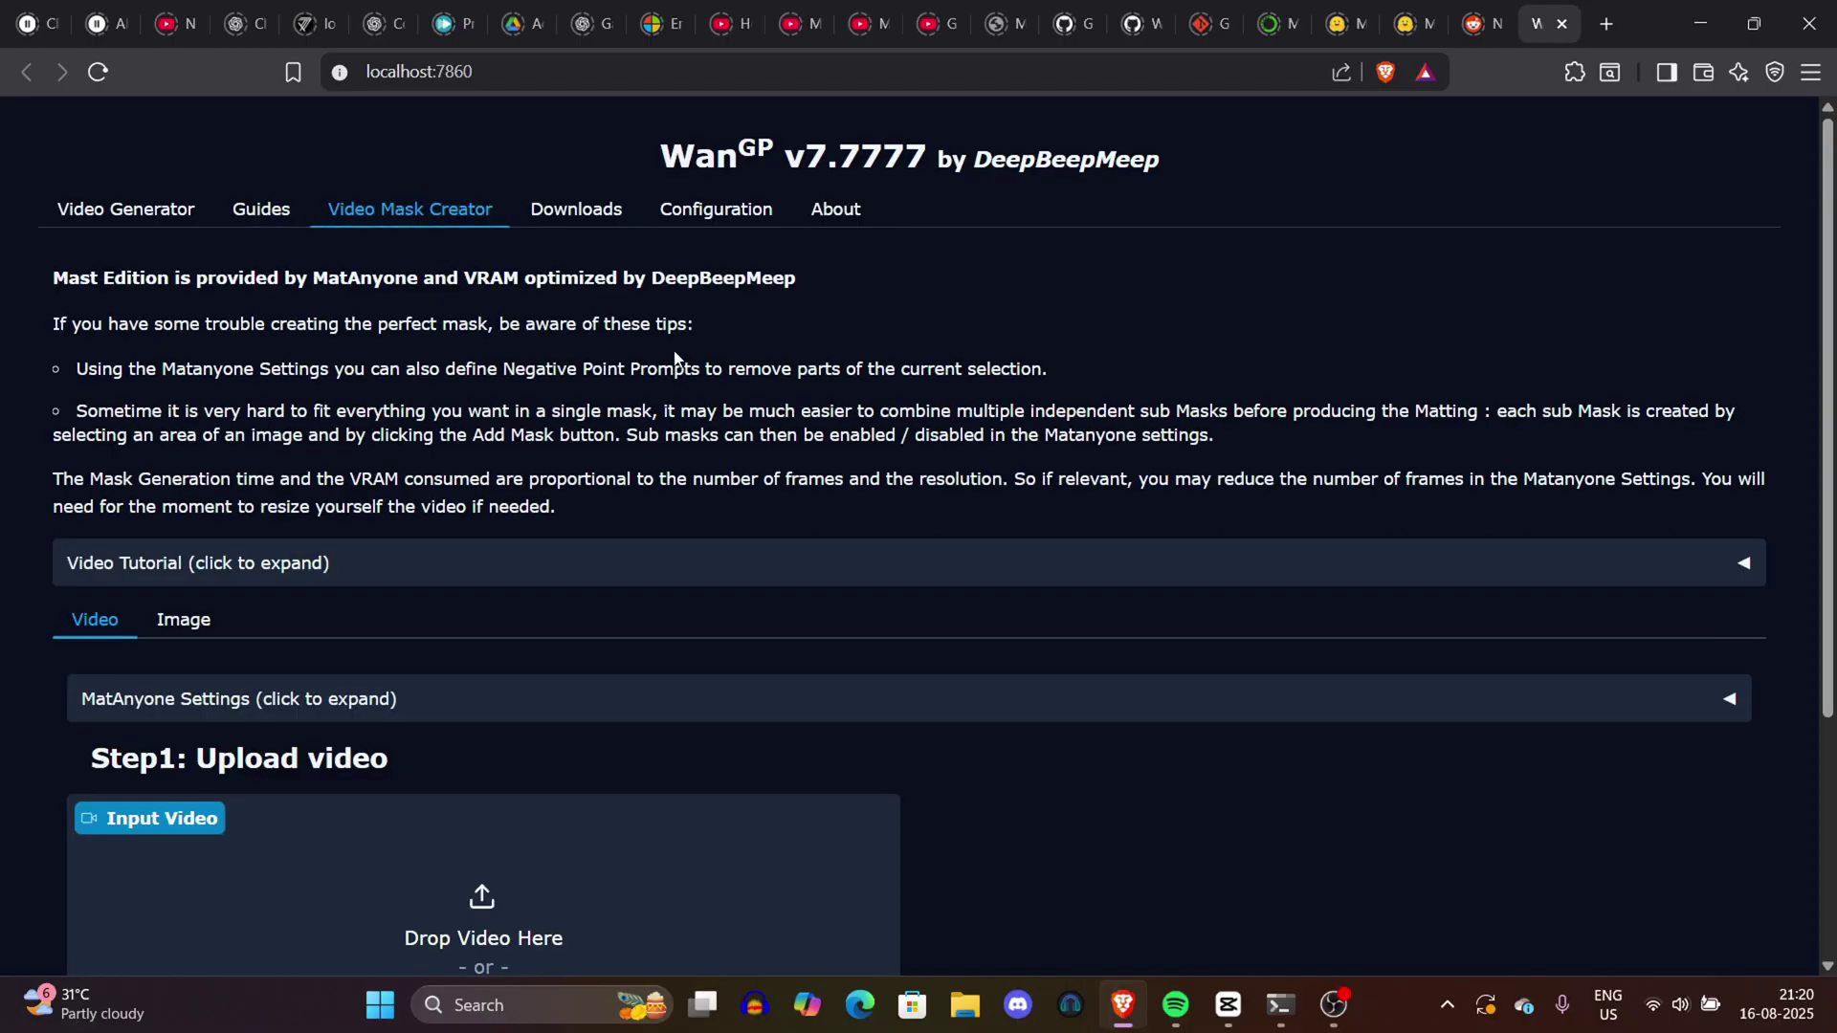
{"action": "left_click", "coordinate": [601, 224]}
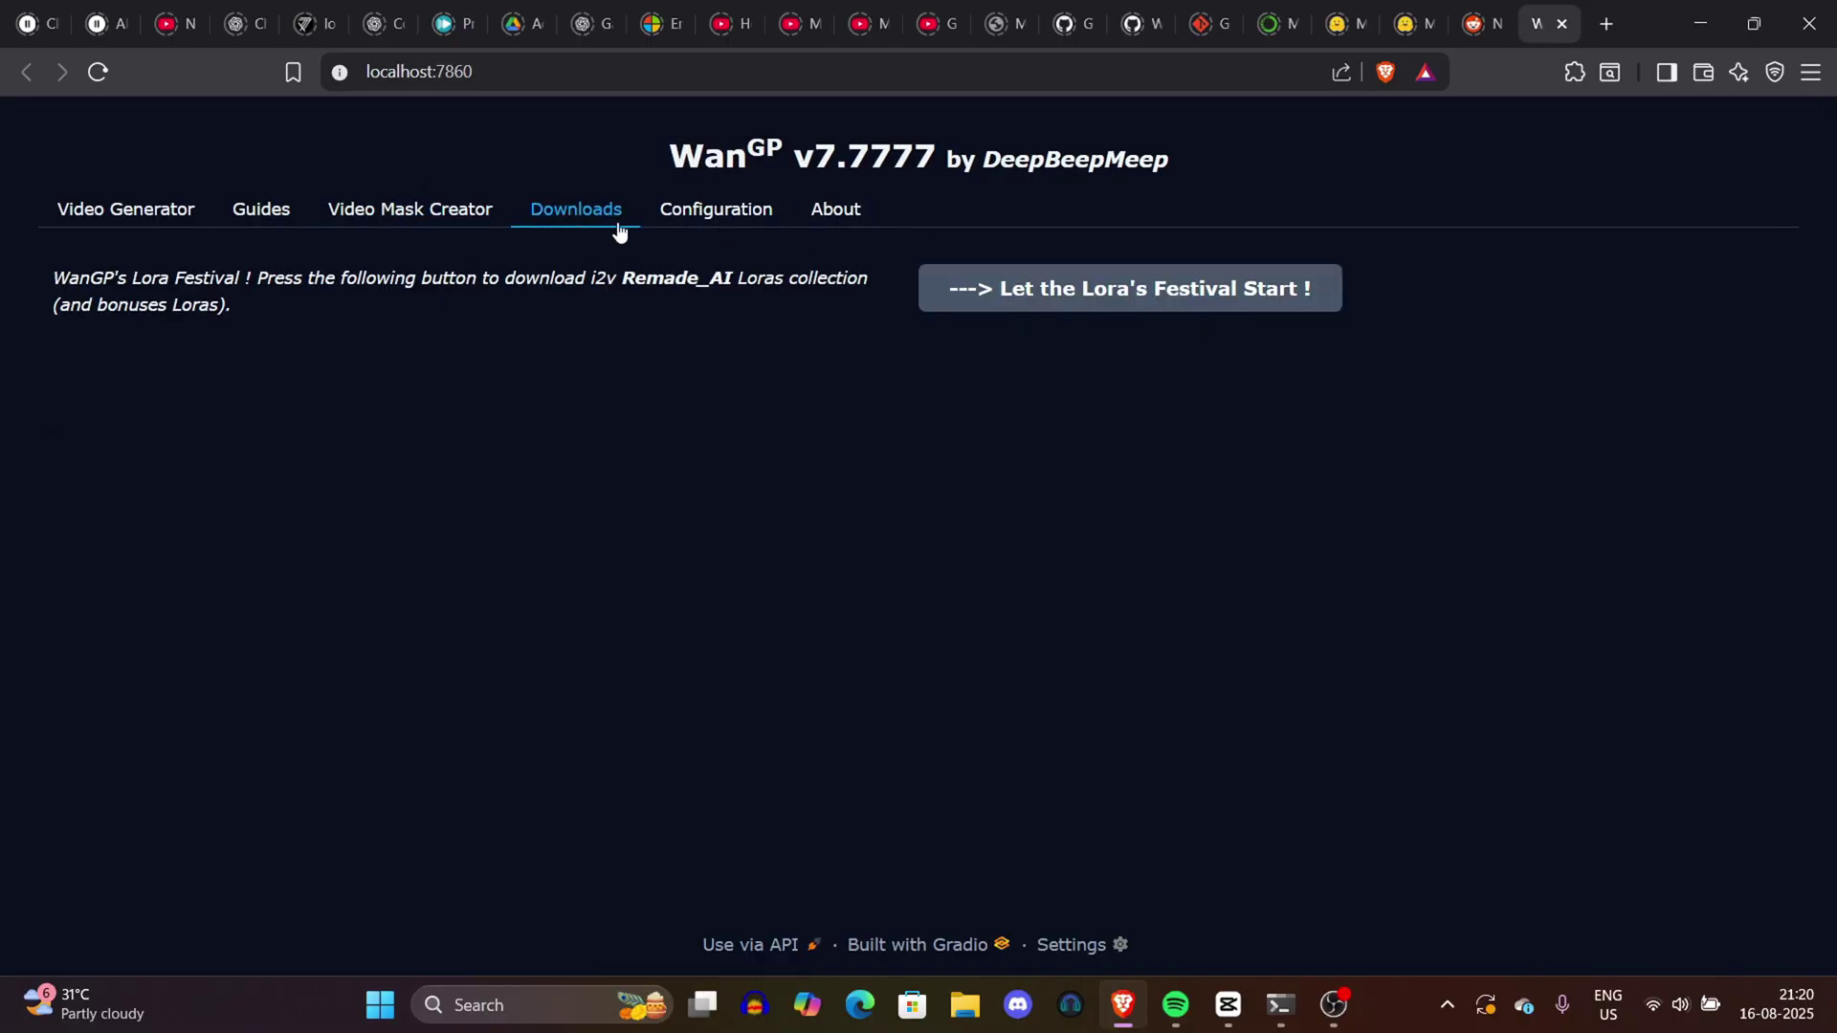
Open Configuration and add Multitalk 480p to the Selectable Generative Models.
{"action": "left_click", "coordinate": [699, 225]}
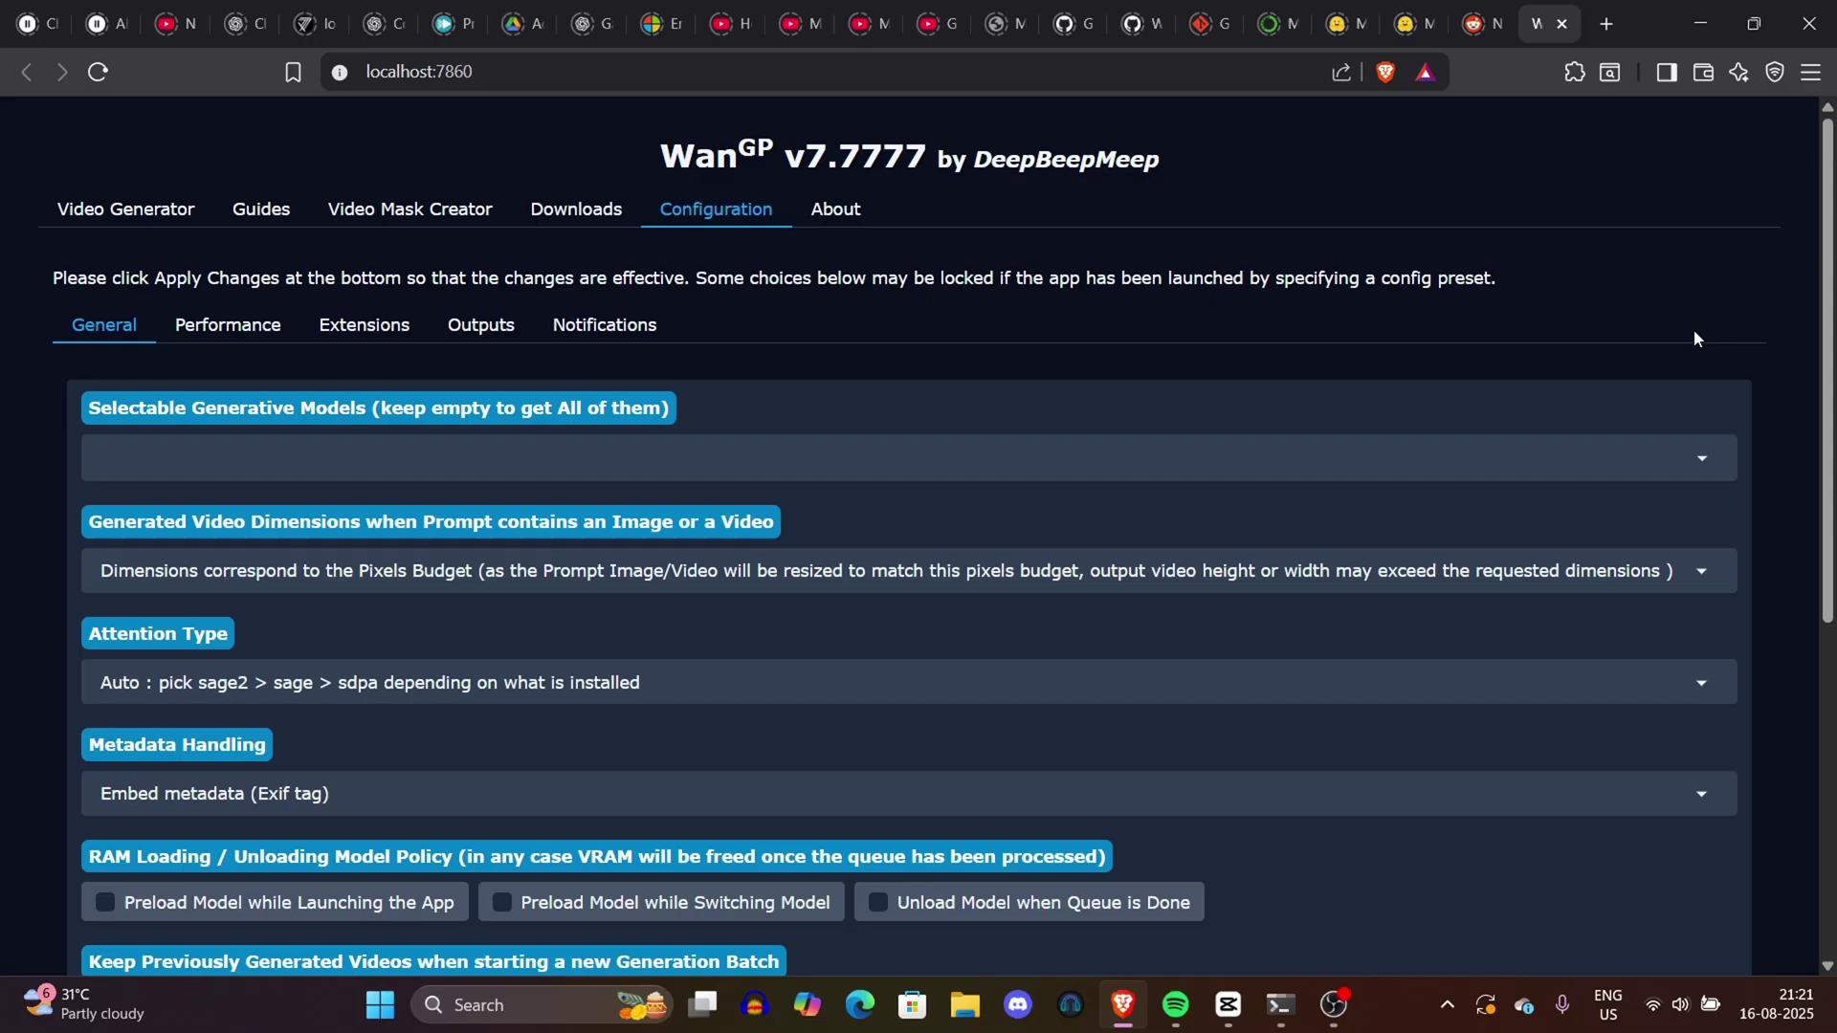
{"action": "scroll", "coordinate": [895, 425], "scroll_direction": "down", "scroll_amount": 3}
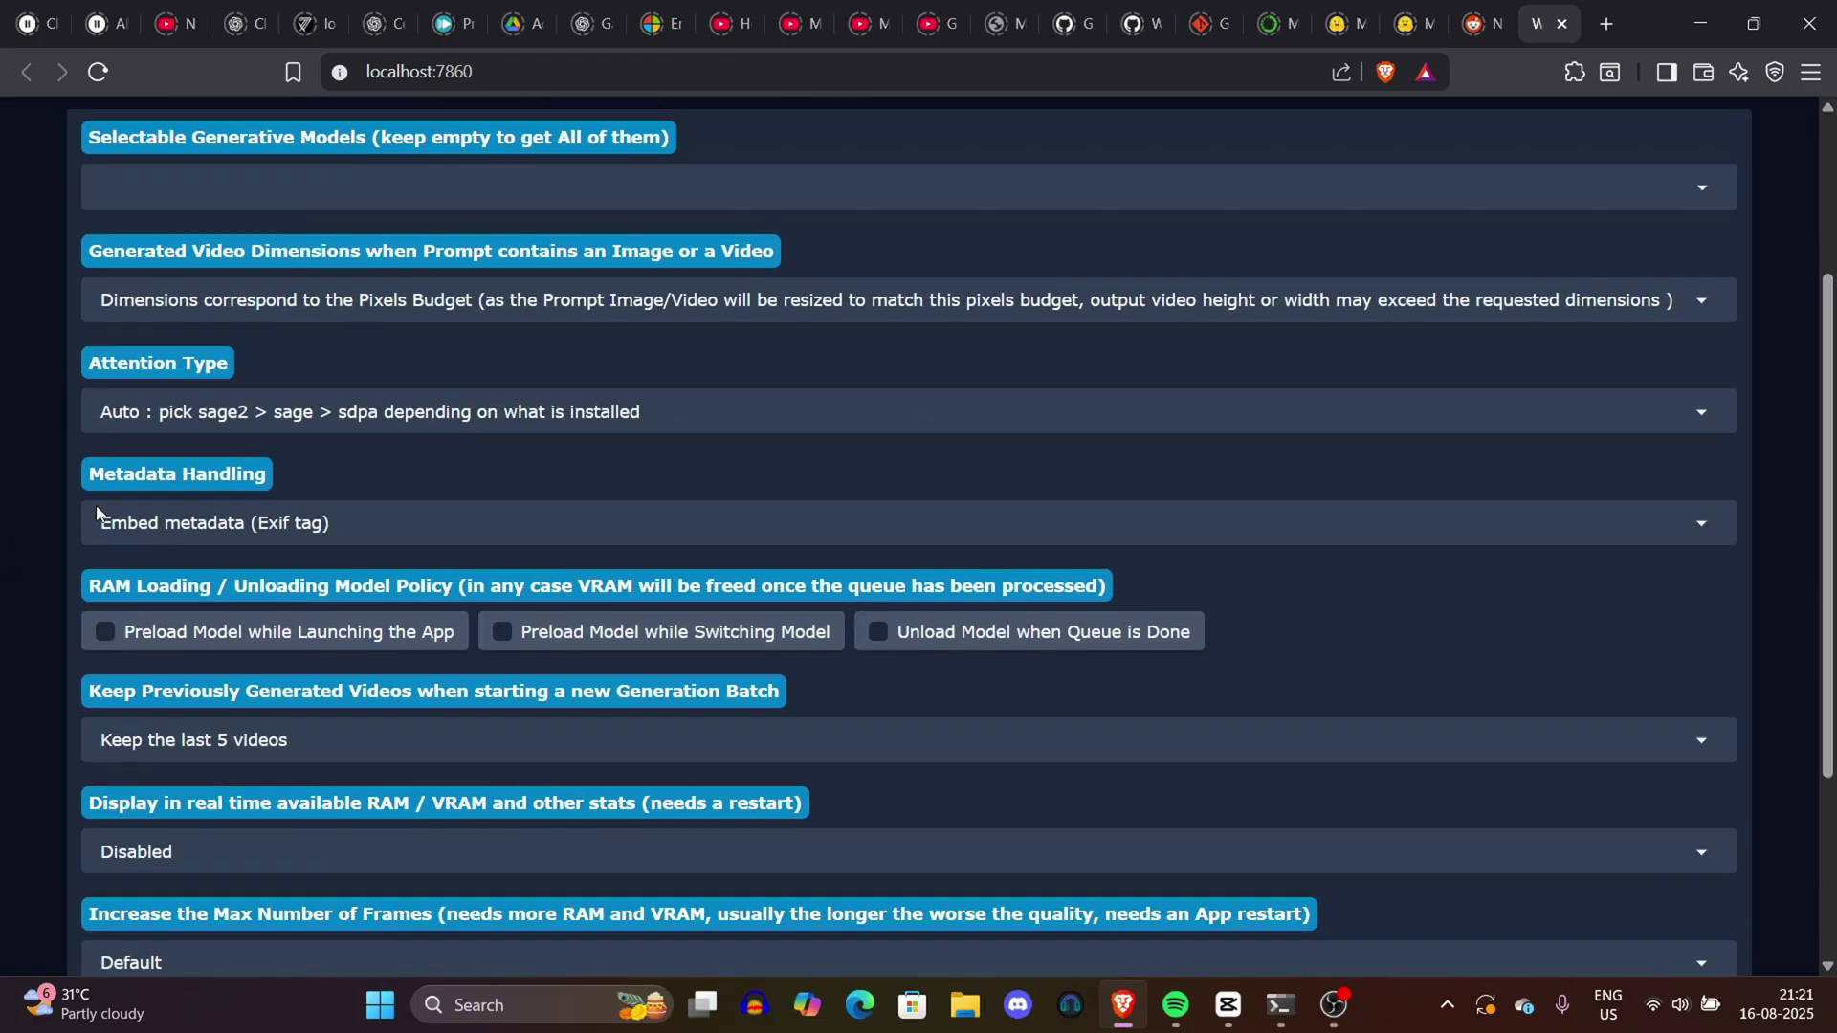
{"action": "left_click", "coordinate": [99, 204]}
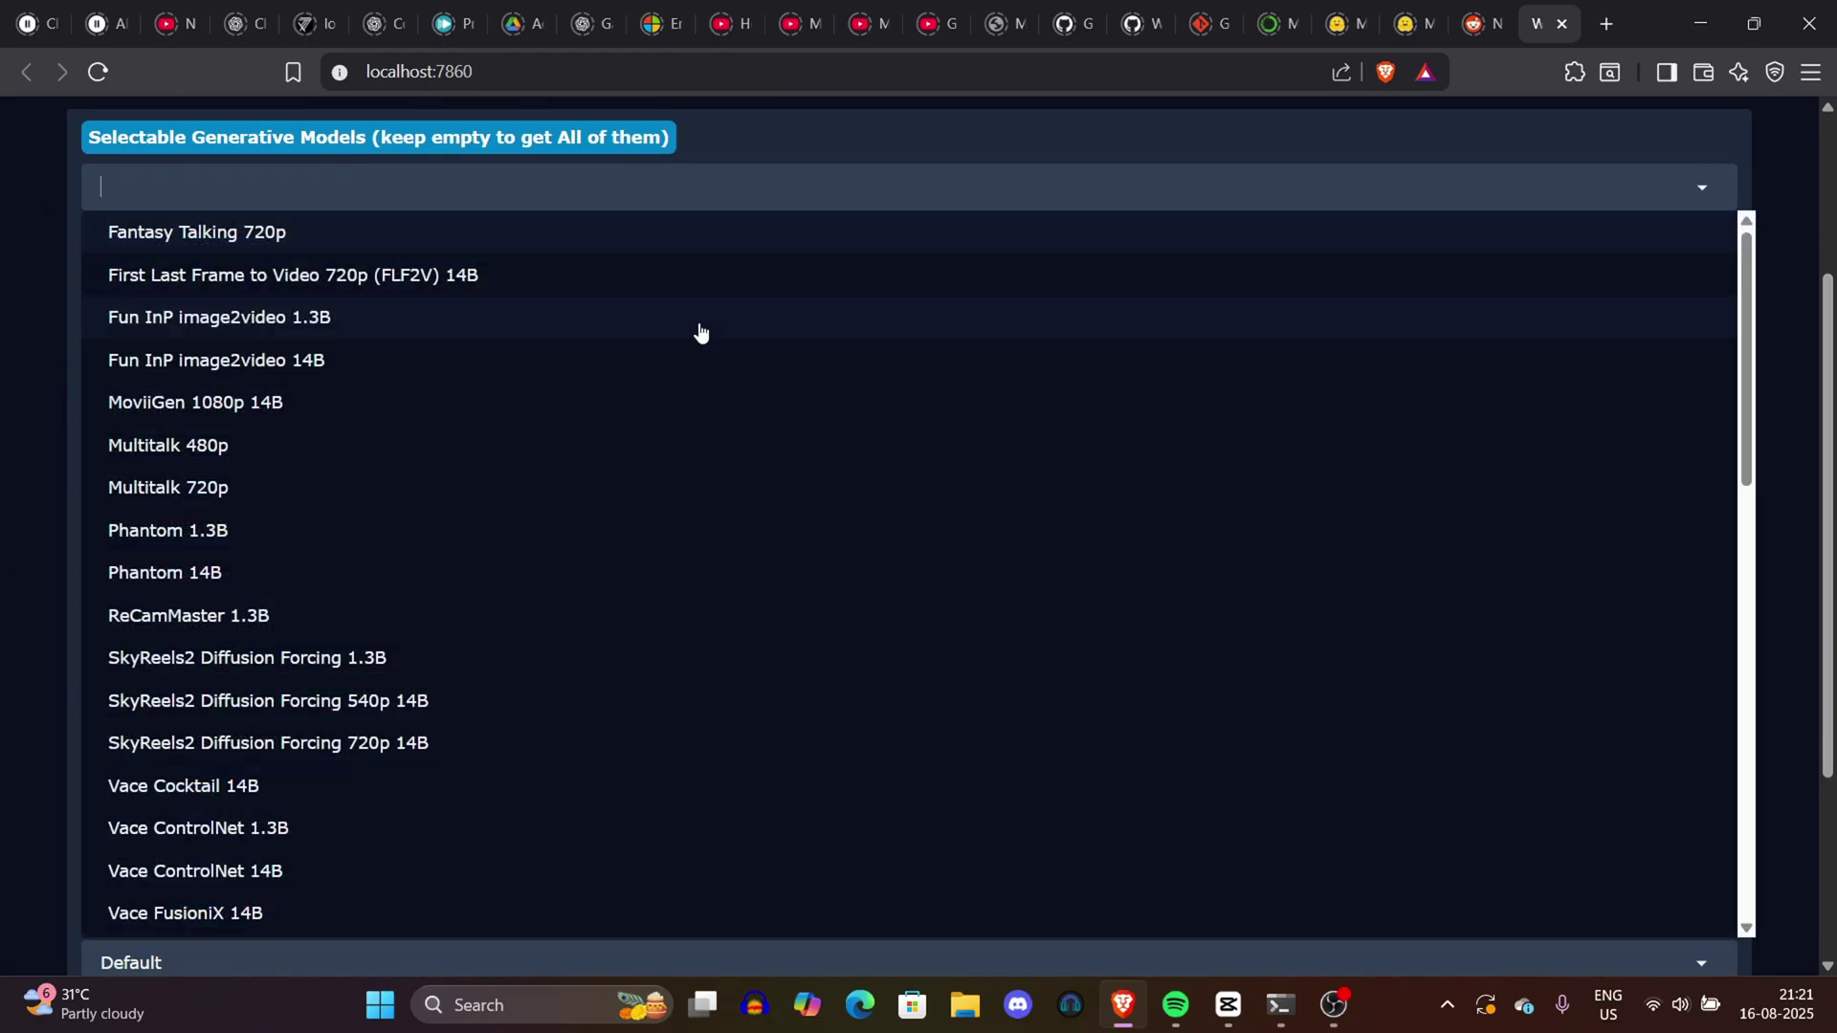
{"action": "left_click", "coordinate": [8, 402]}
{"action": "left_click", "coordinate": [114, 192]}
{"action": "left_click", "coordinate": [192, 445]}
{"action": "left_click", "coordinate": [2, 289]}
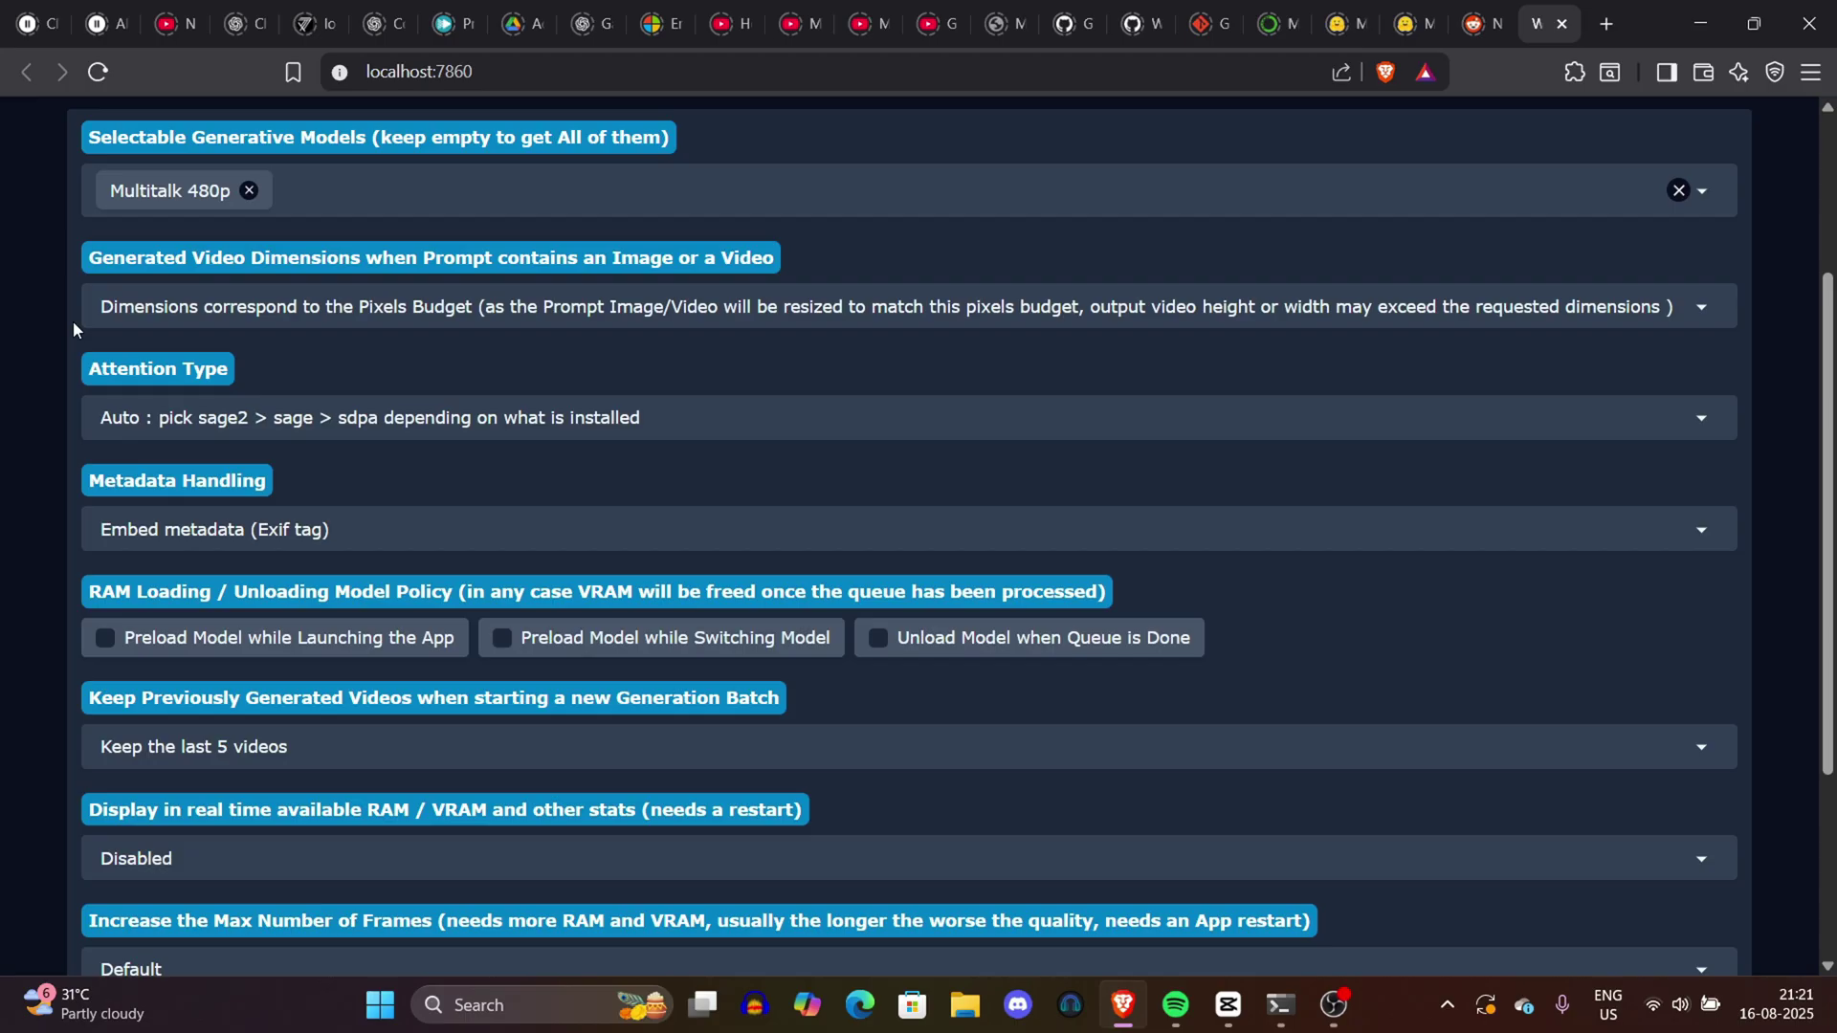
Review the remaining General settings, including RAM/VRAM display, Max Frames and theme options.
{"action": "left_click_drag", "start_coordinate": [1829, 383], "coordinate": [1829, 500]}
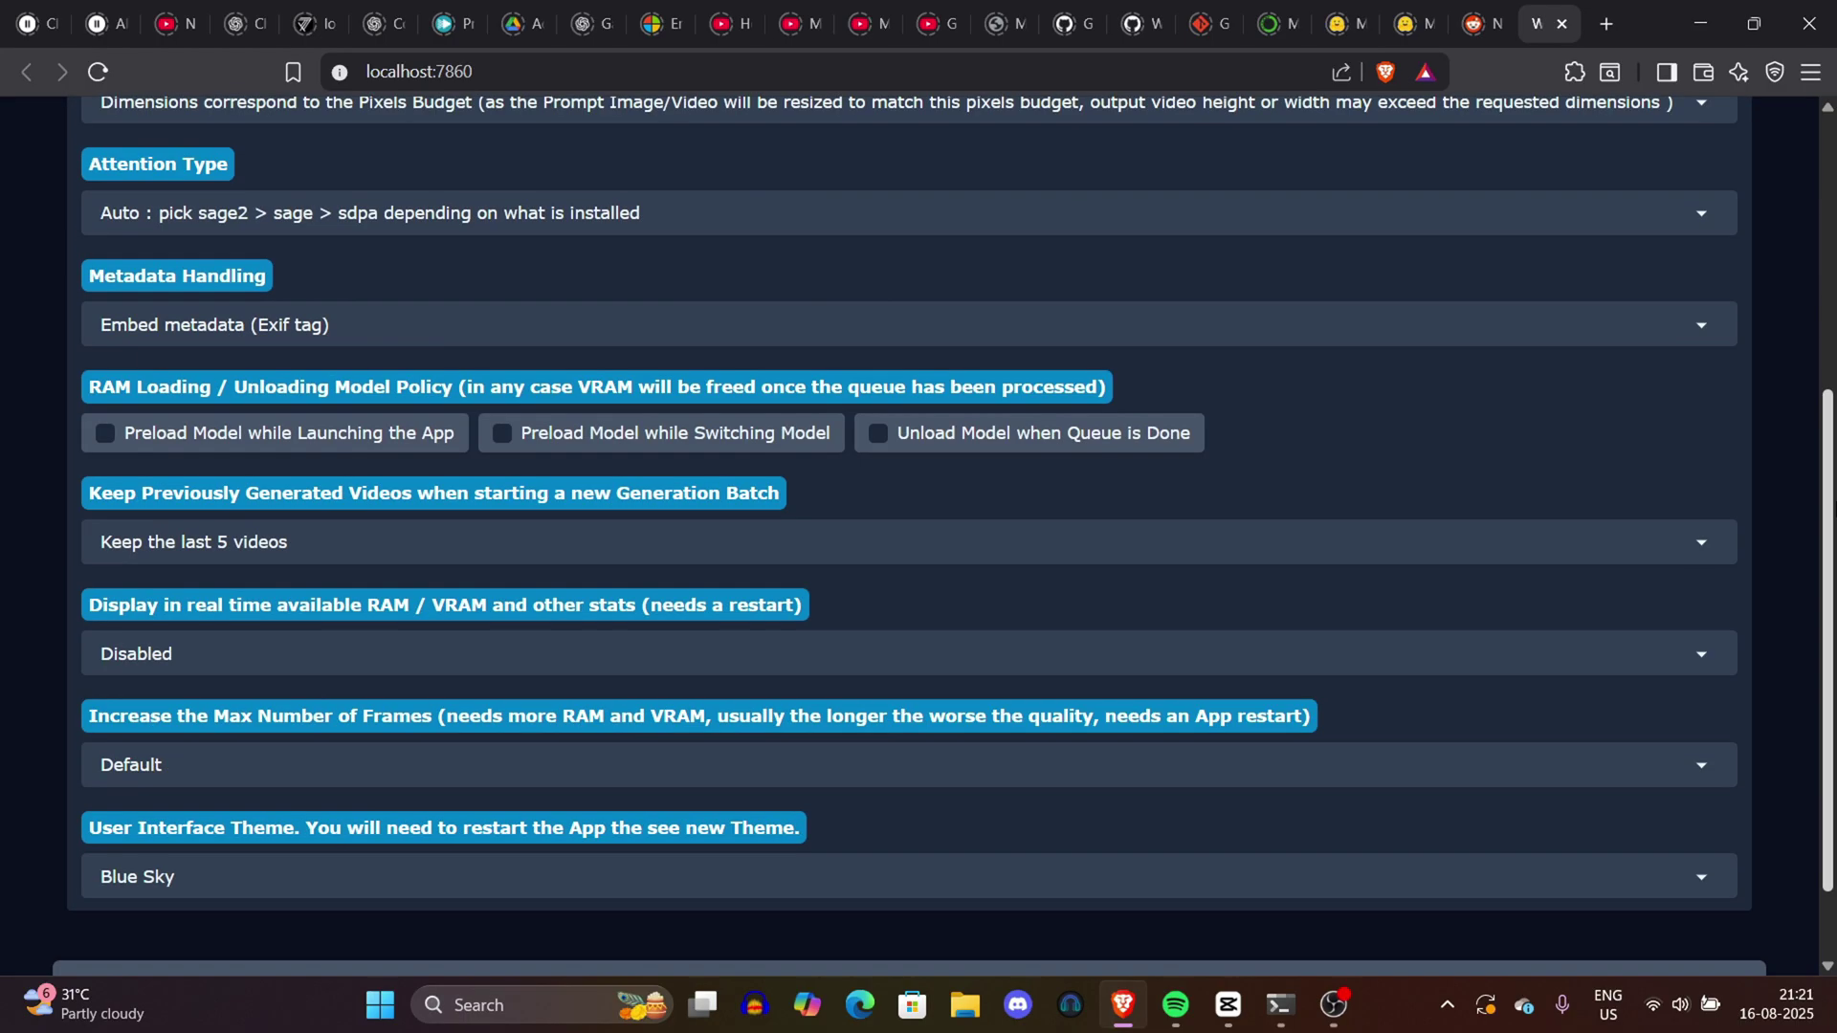
{"action": "scroll", "coordinate": [1031, 316], "scroll_direction": "up", "scroll_amount": 2}
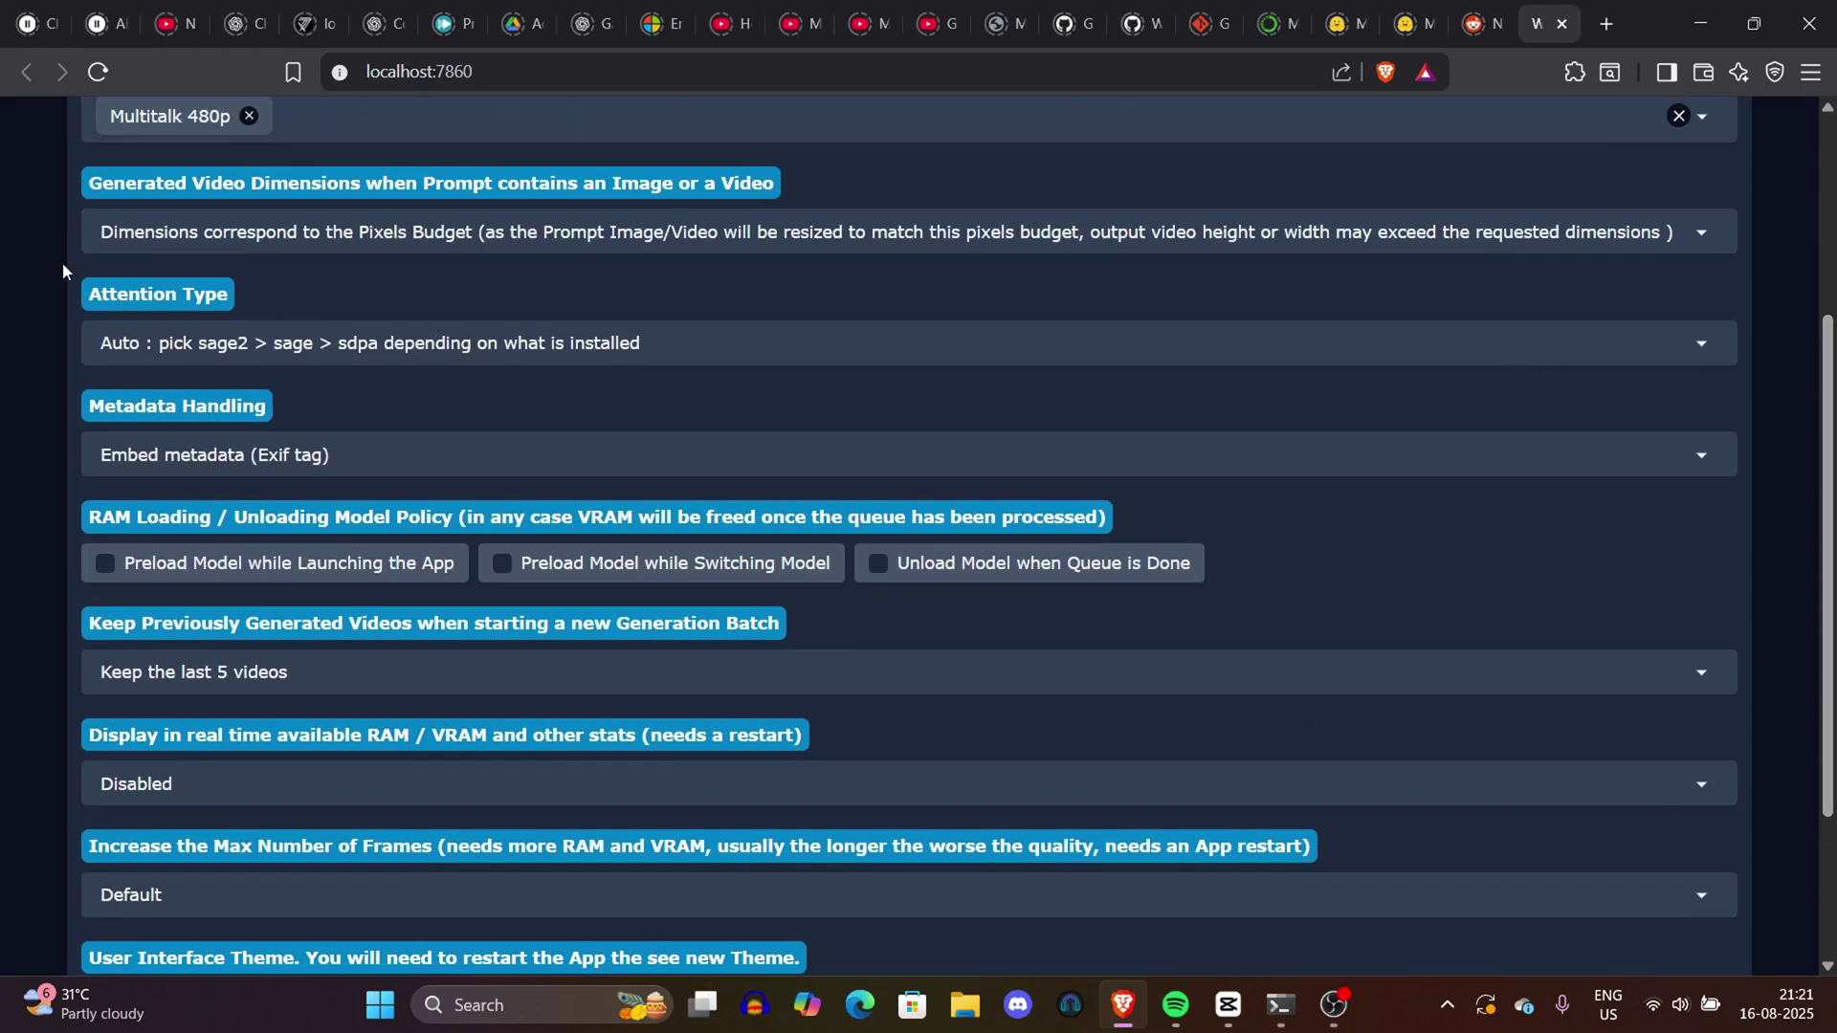
{"action": "left_click_drag", "start_coordinate": [130, 340], "coordinate": [627, 552]}
{"action": "left_click_drag", "start_coordinate": [1829, 536], "coordinate": [1829, 671]}
{"action": "left_click", "coordinate": [663, 383]}
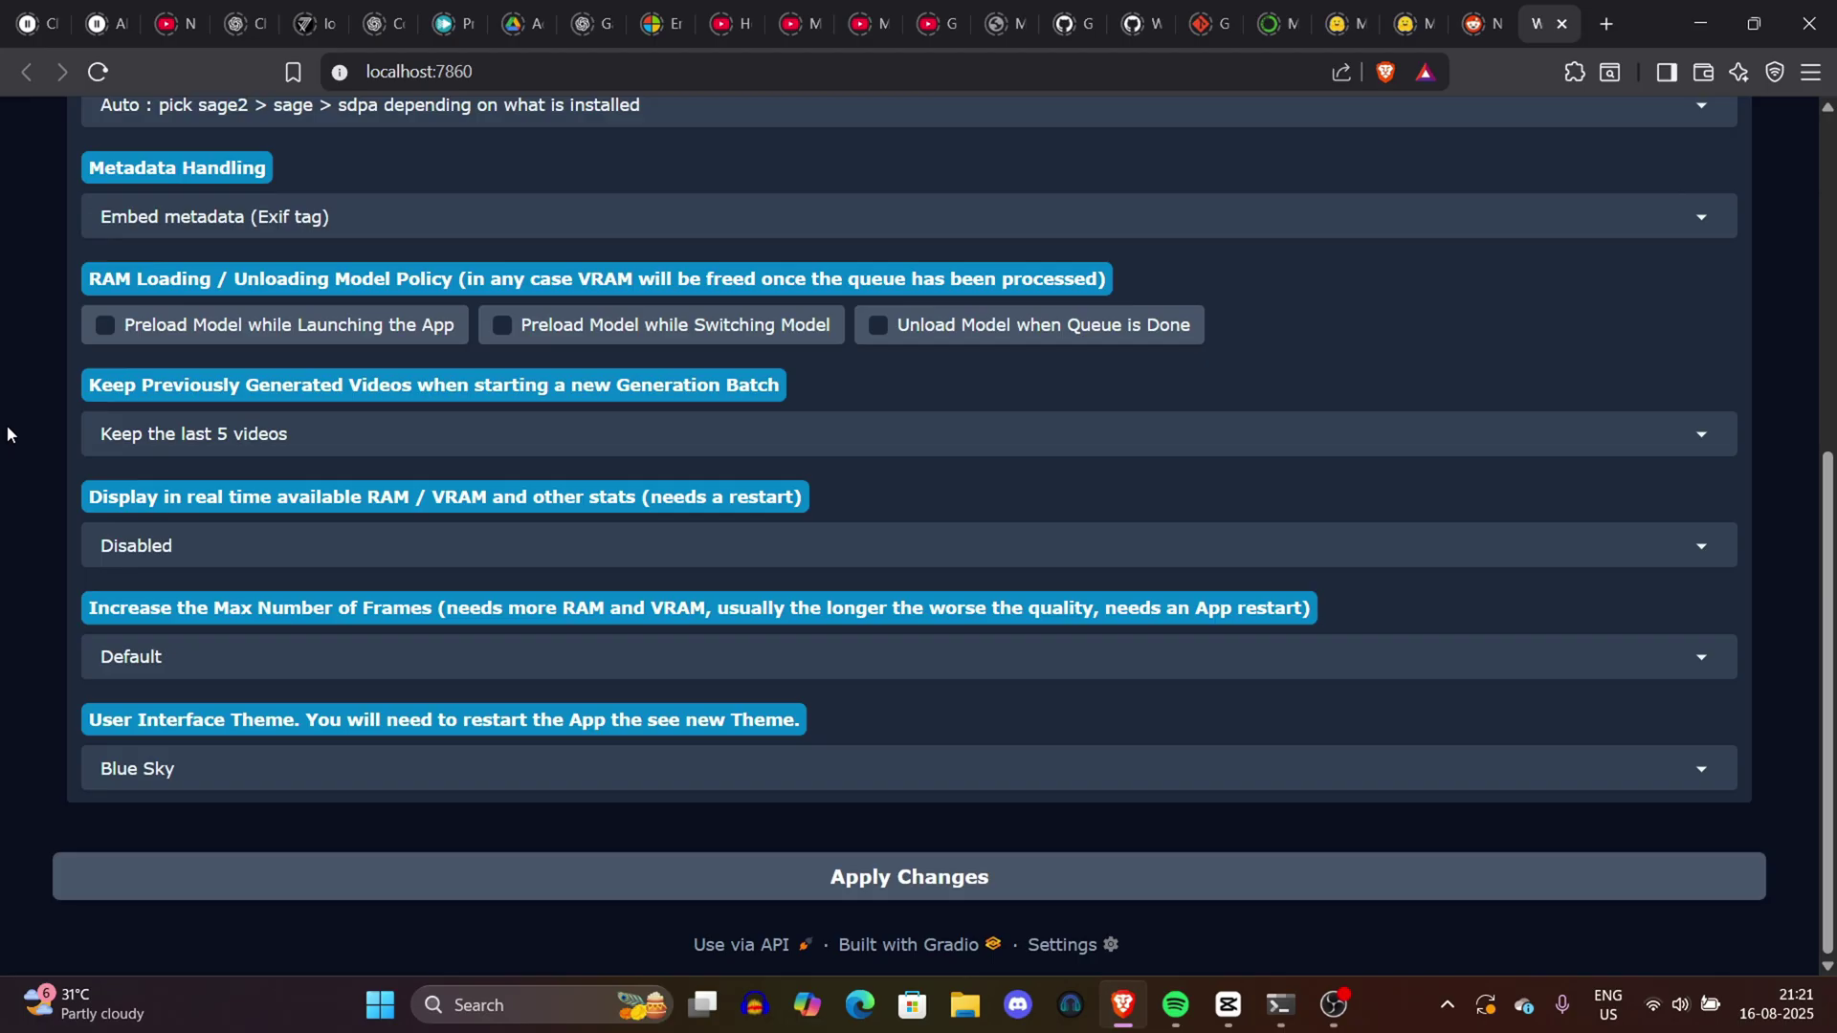
{"action": "left_click", "coordinate": [683, 534]}
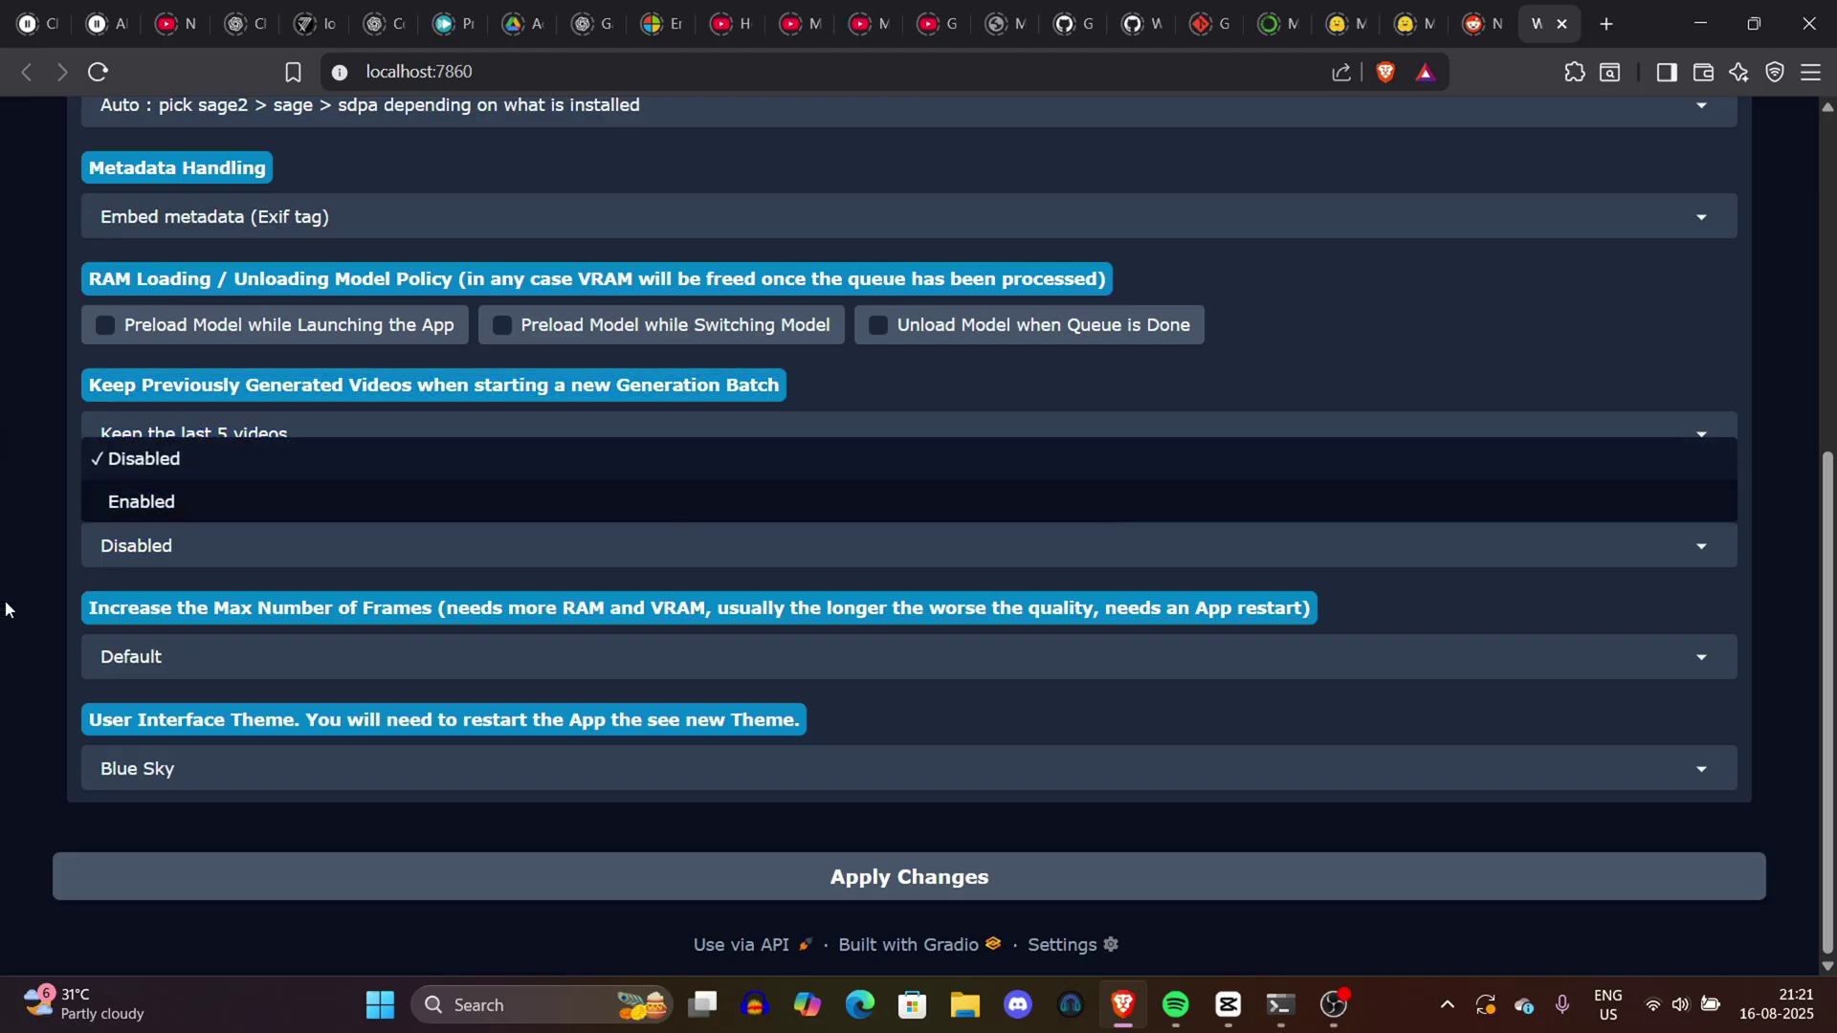
{"action": "left_click_drag", "start_coordinate": [7, 610], "coordinate": [864, 768]}
{"action": "left_click", "coordinate": [973, 731]}
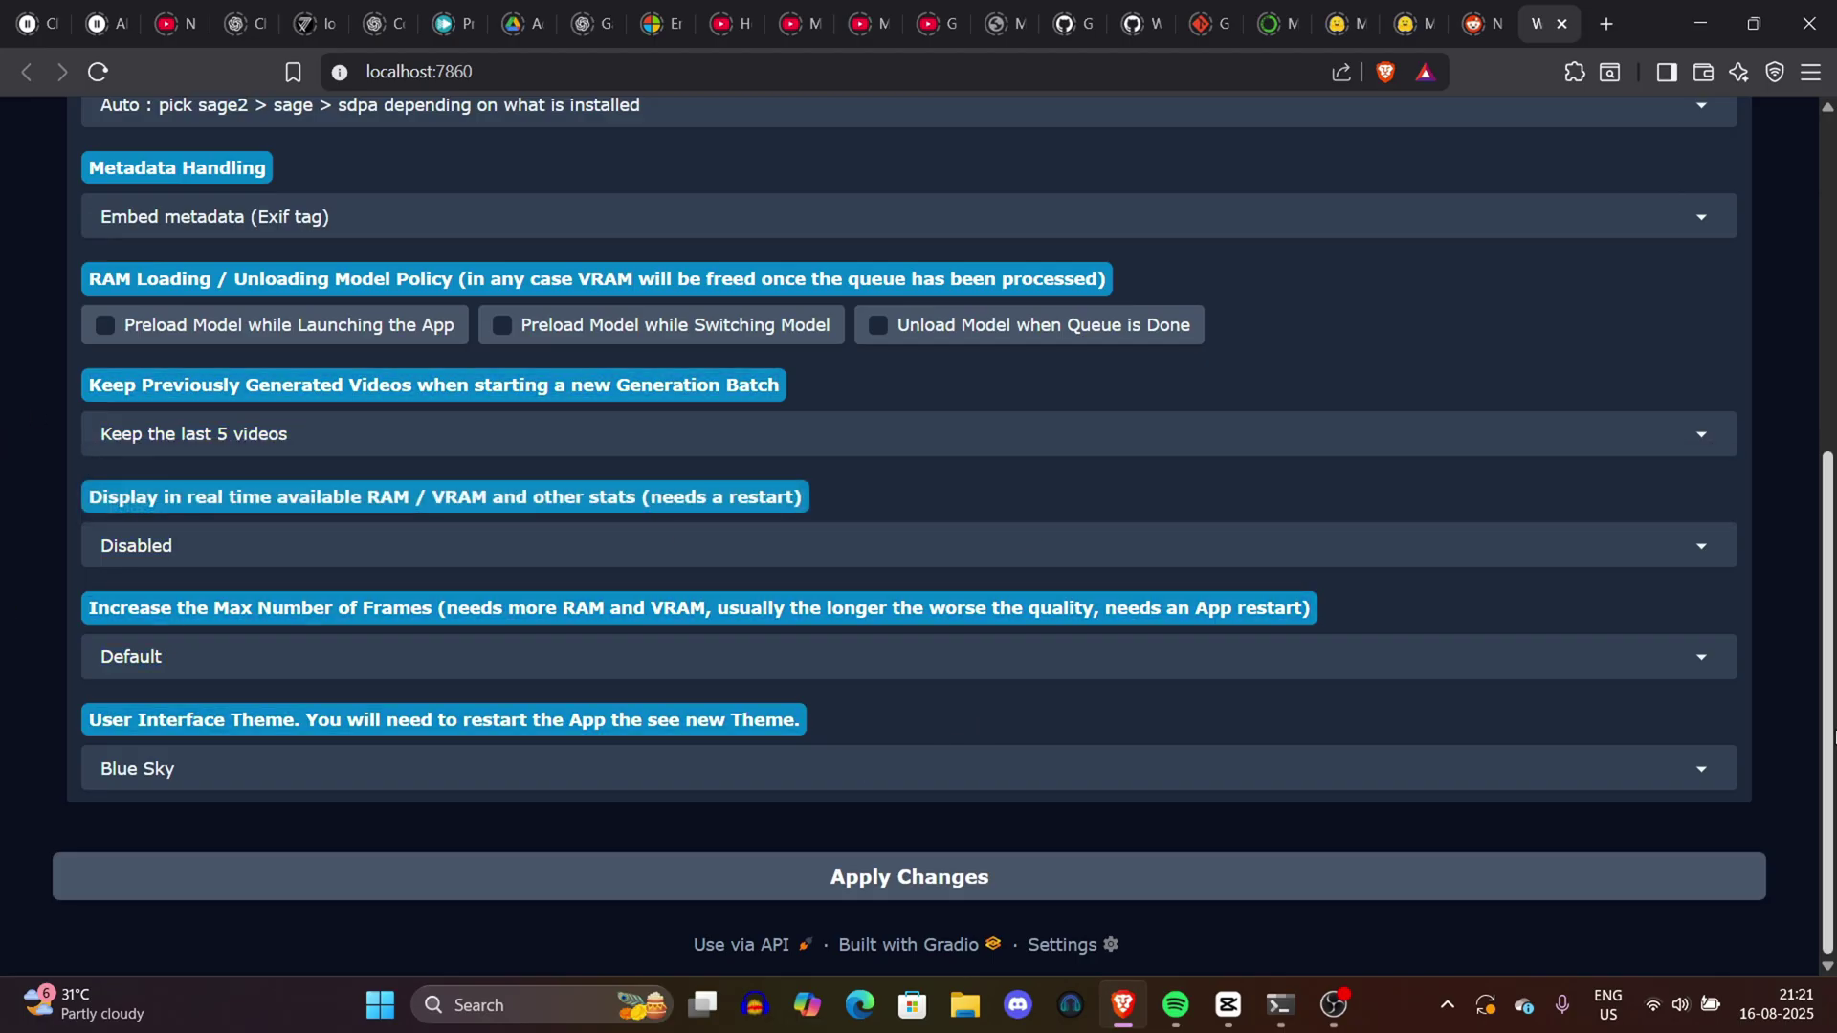
{"action": "scroll", "coordinate": [1811, 821], "scroll_direction": "up", "scroll_amount": 4}
{"action": "scroll", "coordinate": [1811, 821], "scroll_direction": "down", "scroll_amount": 3}
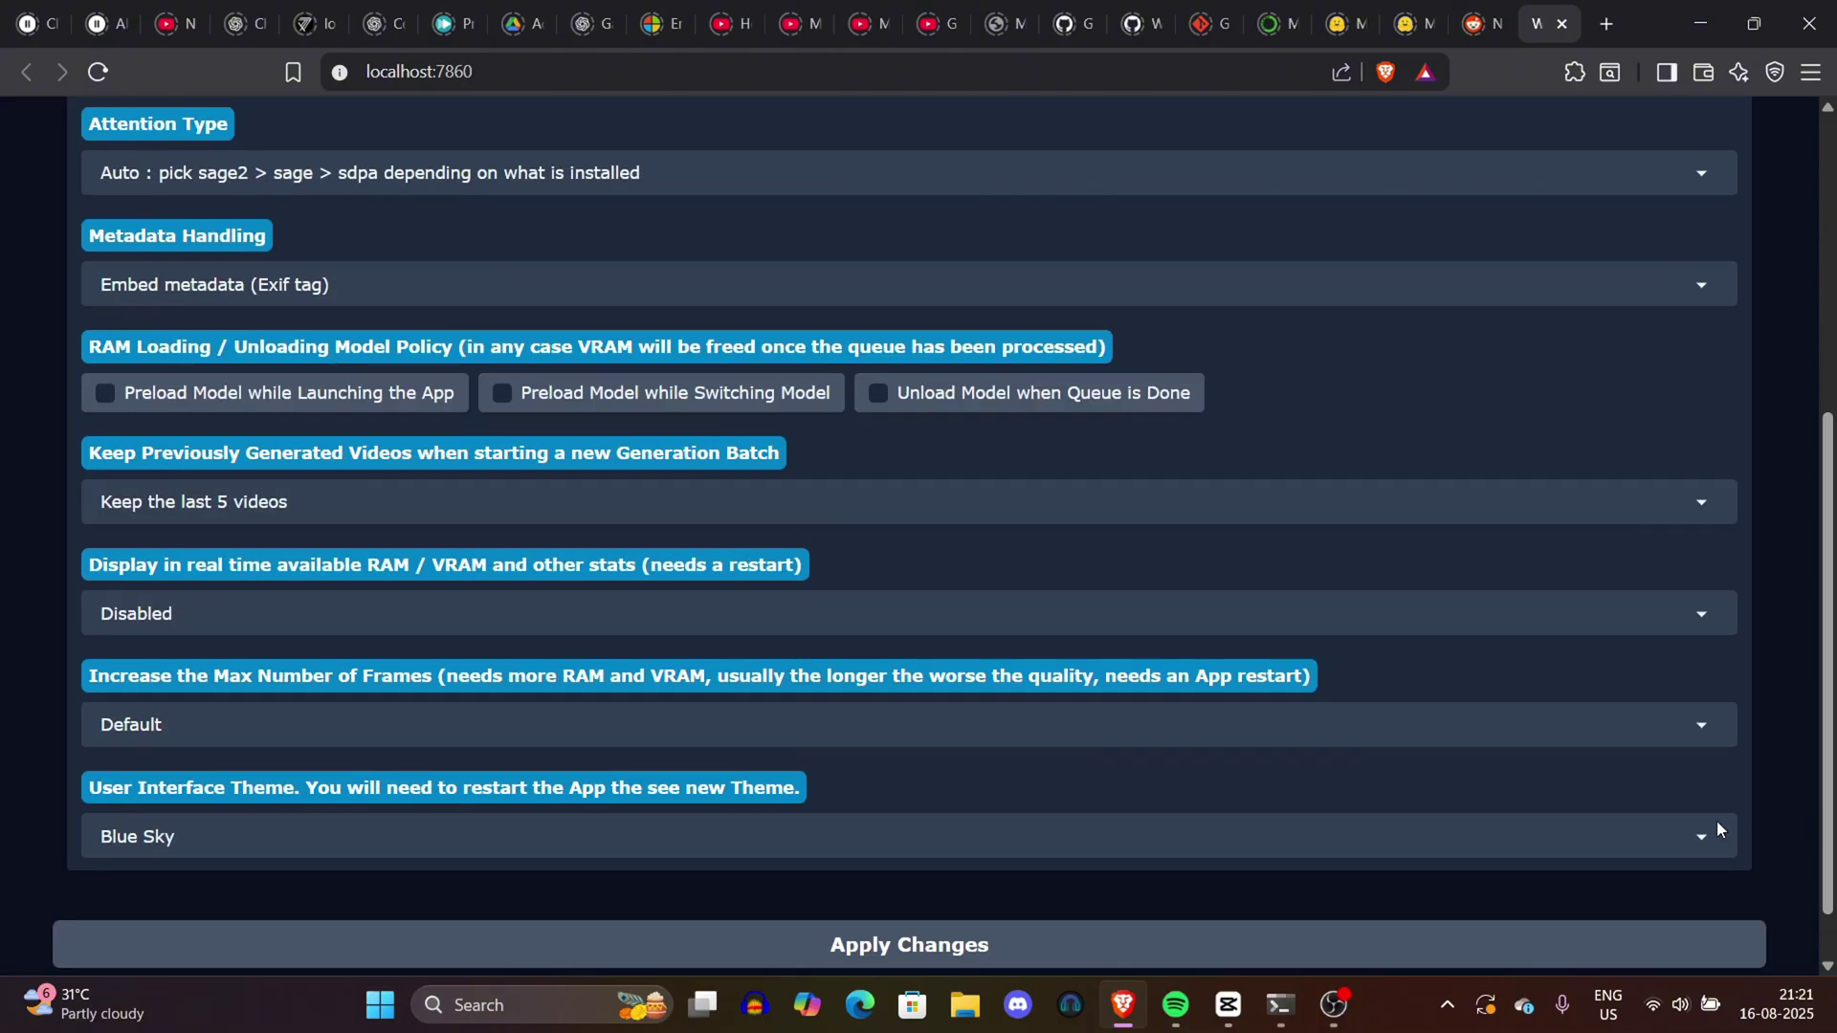
{"action": "scroll", "coordinate": [918, 536], "scroll_direction": "up", "scroll_amount": 5}
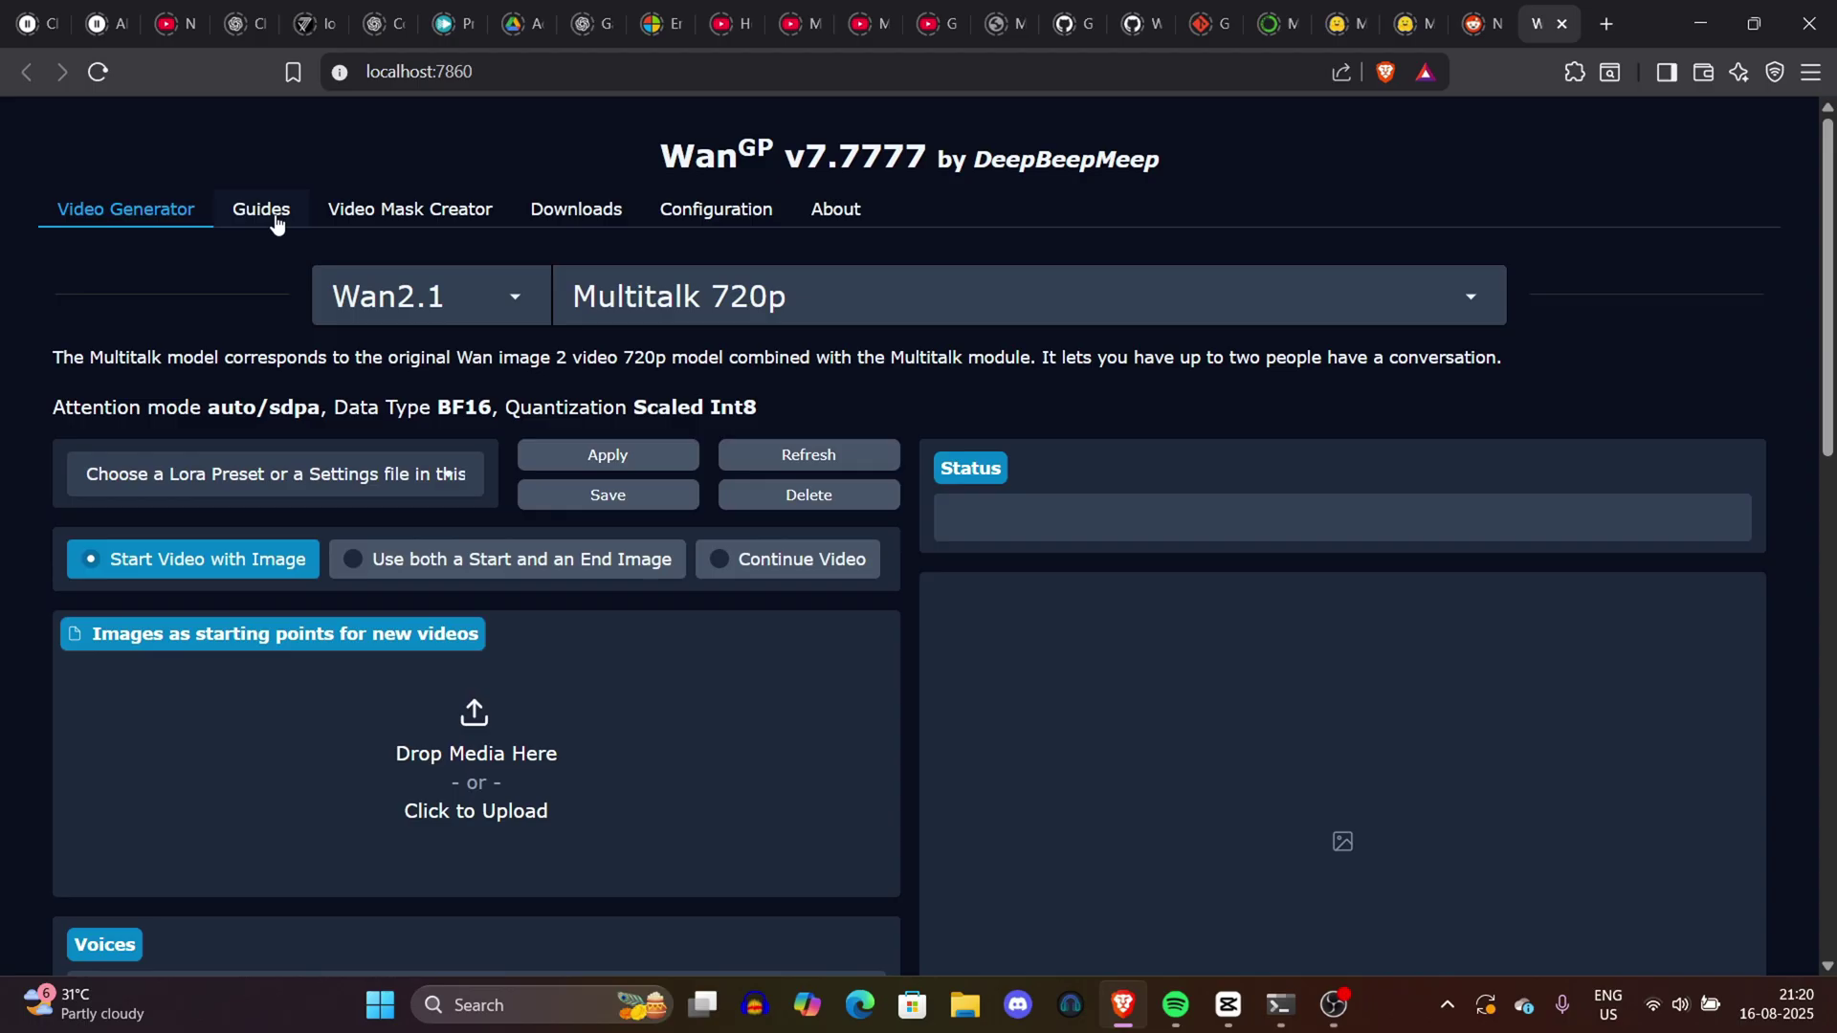
Scroll the Guides page, then step through Video Mask Creator and Downloads back to Configuration.
{"action": "left_click", "coordinate": [261, 211]}
{"action": "left_click_drag", "start_coordinate": [135, 296], "coordinate": [697, 888]}
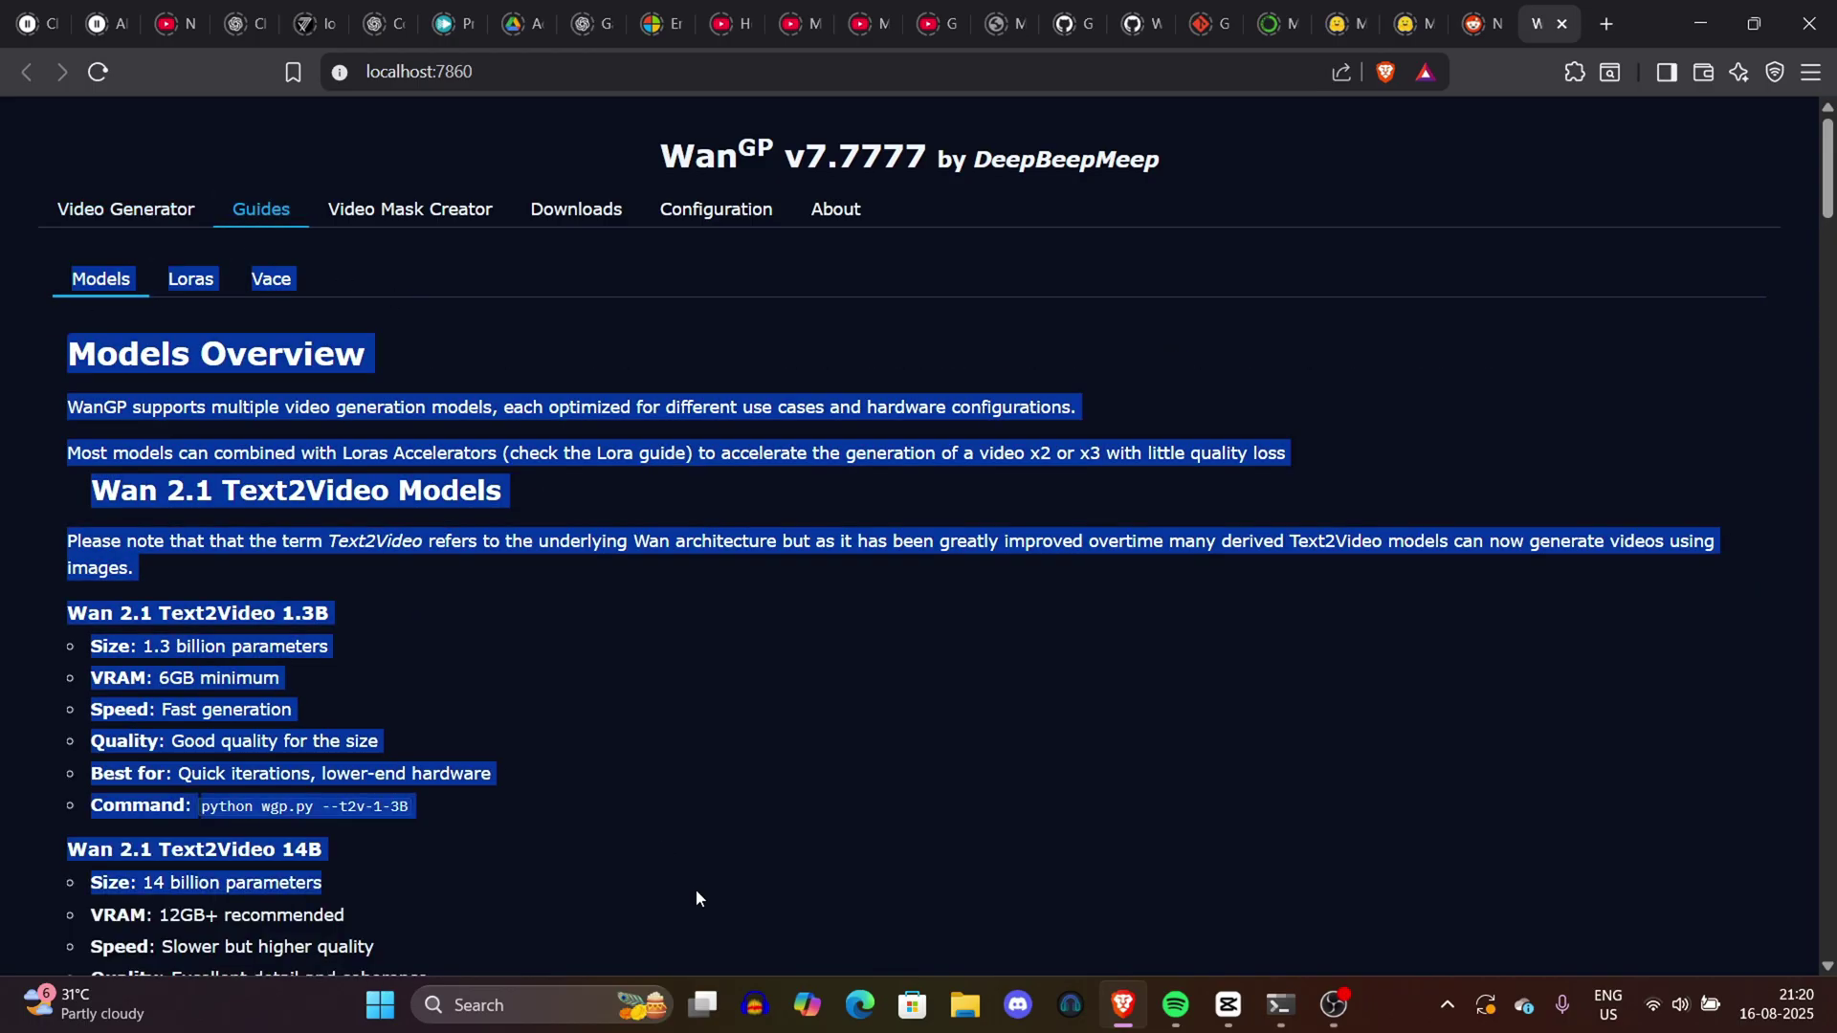
{"action": "left_click", "coordinate": [696, 888]}
{"action": "scroll", "coordinate": [1830, 325], "scroll_direction": "down", "scroll_amount": 5}
{"action": "scroll", "coordinate": [1811, 622], "scroll_direction": "down", "scroll_amount": 20}
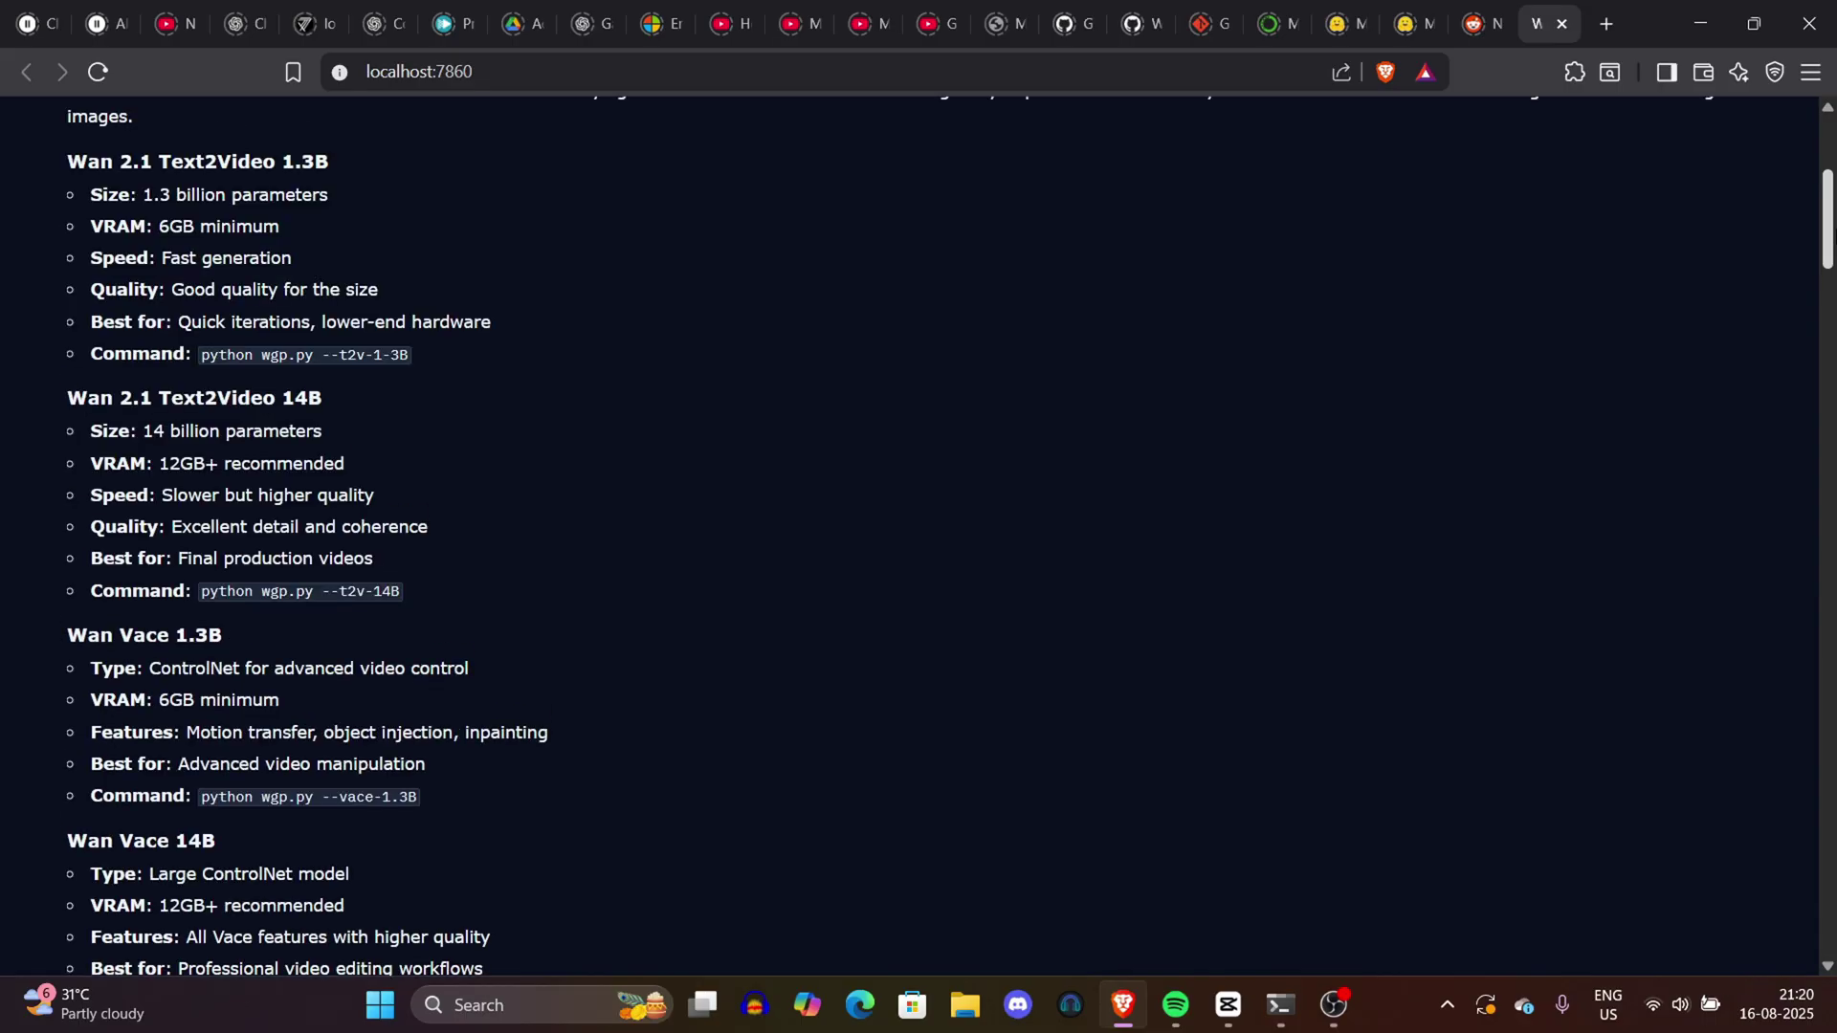
{"action": "left_click_drag", "start_coordinate": [1829, 220], "coordinate": [1830, 114]}
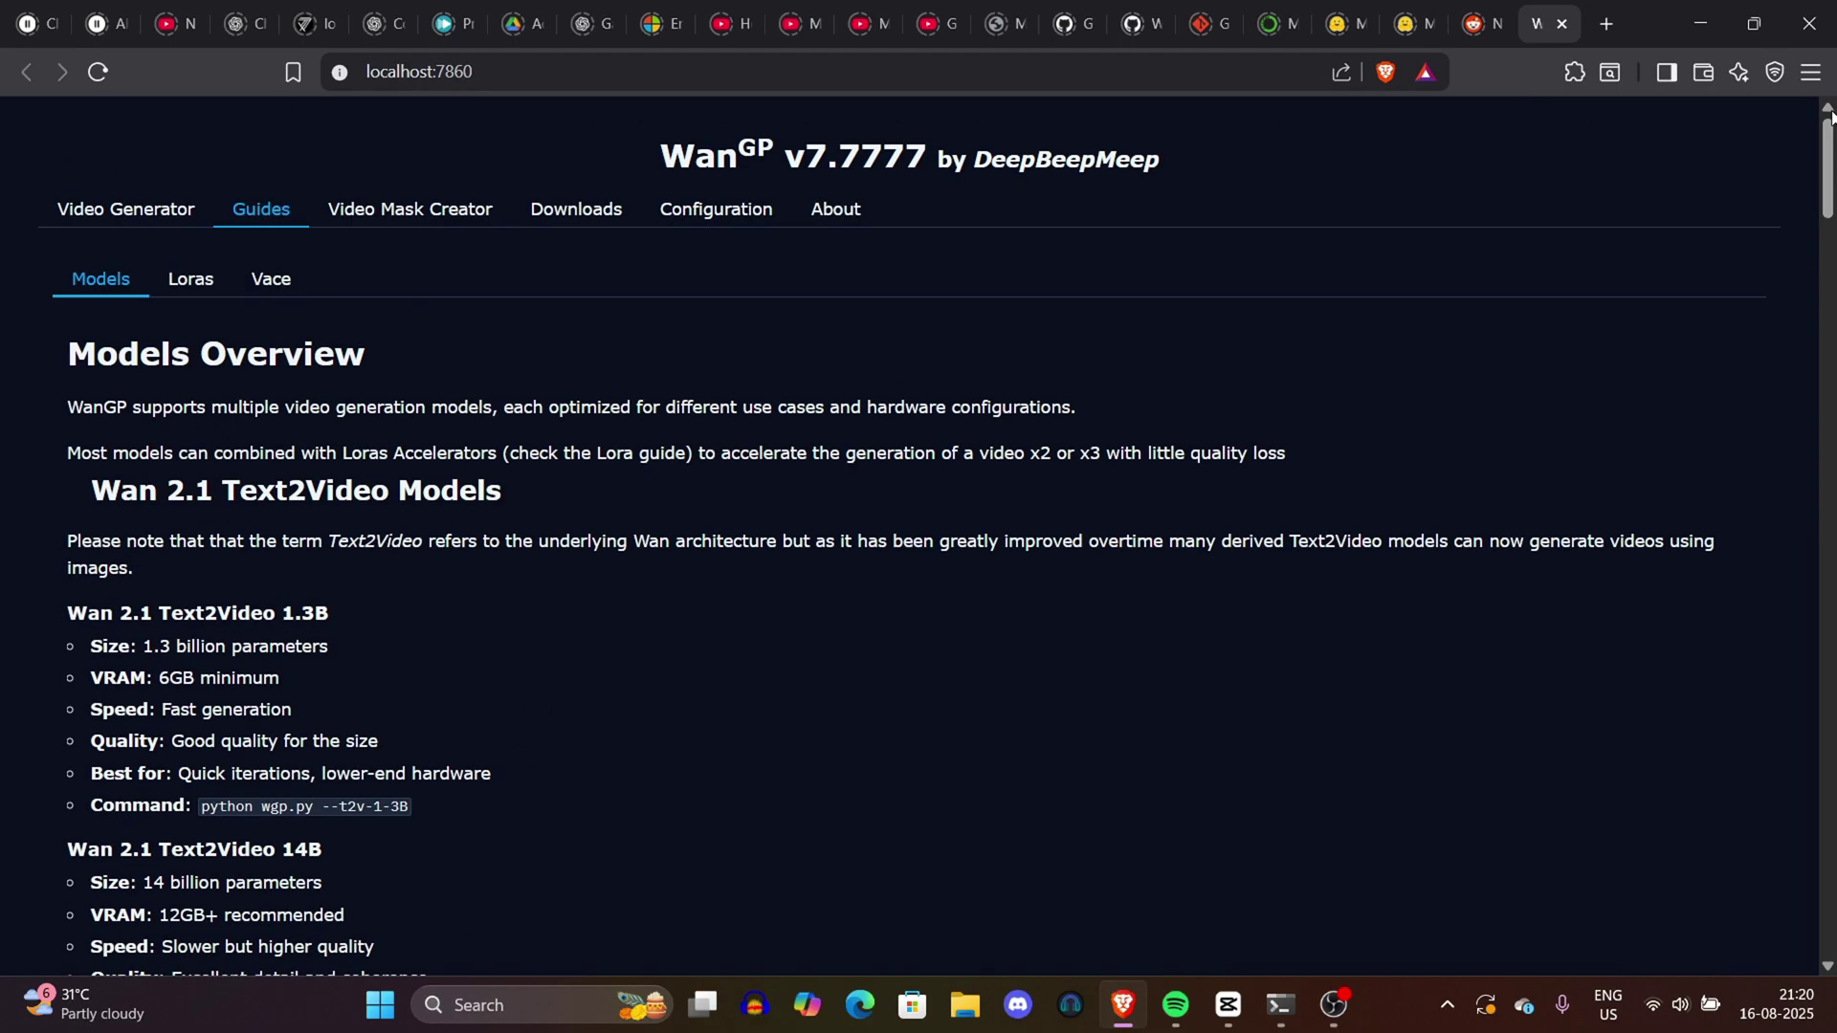
{"action": "left_click", "coordinate": [406, 209]}
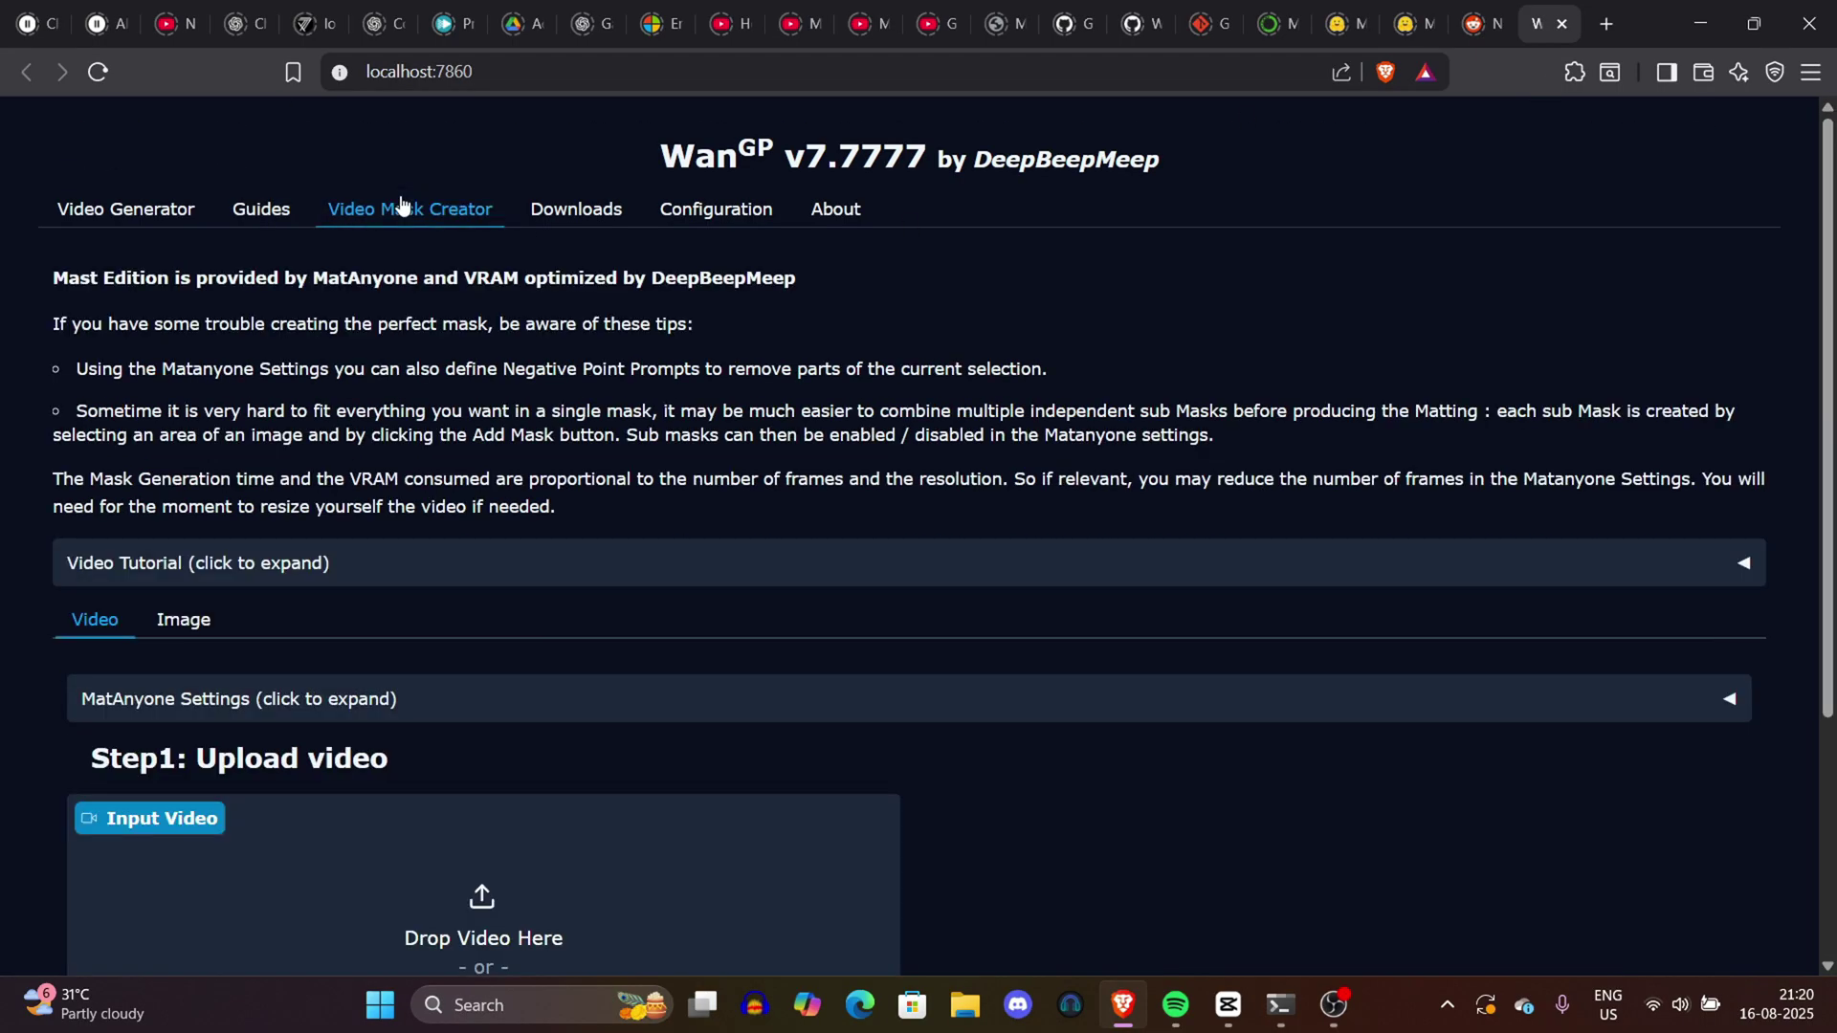
{"action": "left_click", "coordinate": [599, 218]}
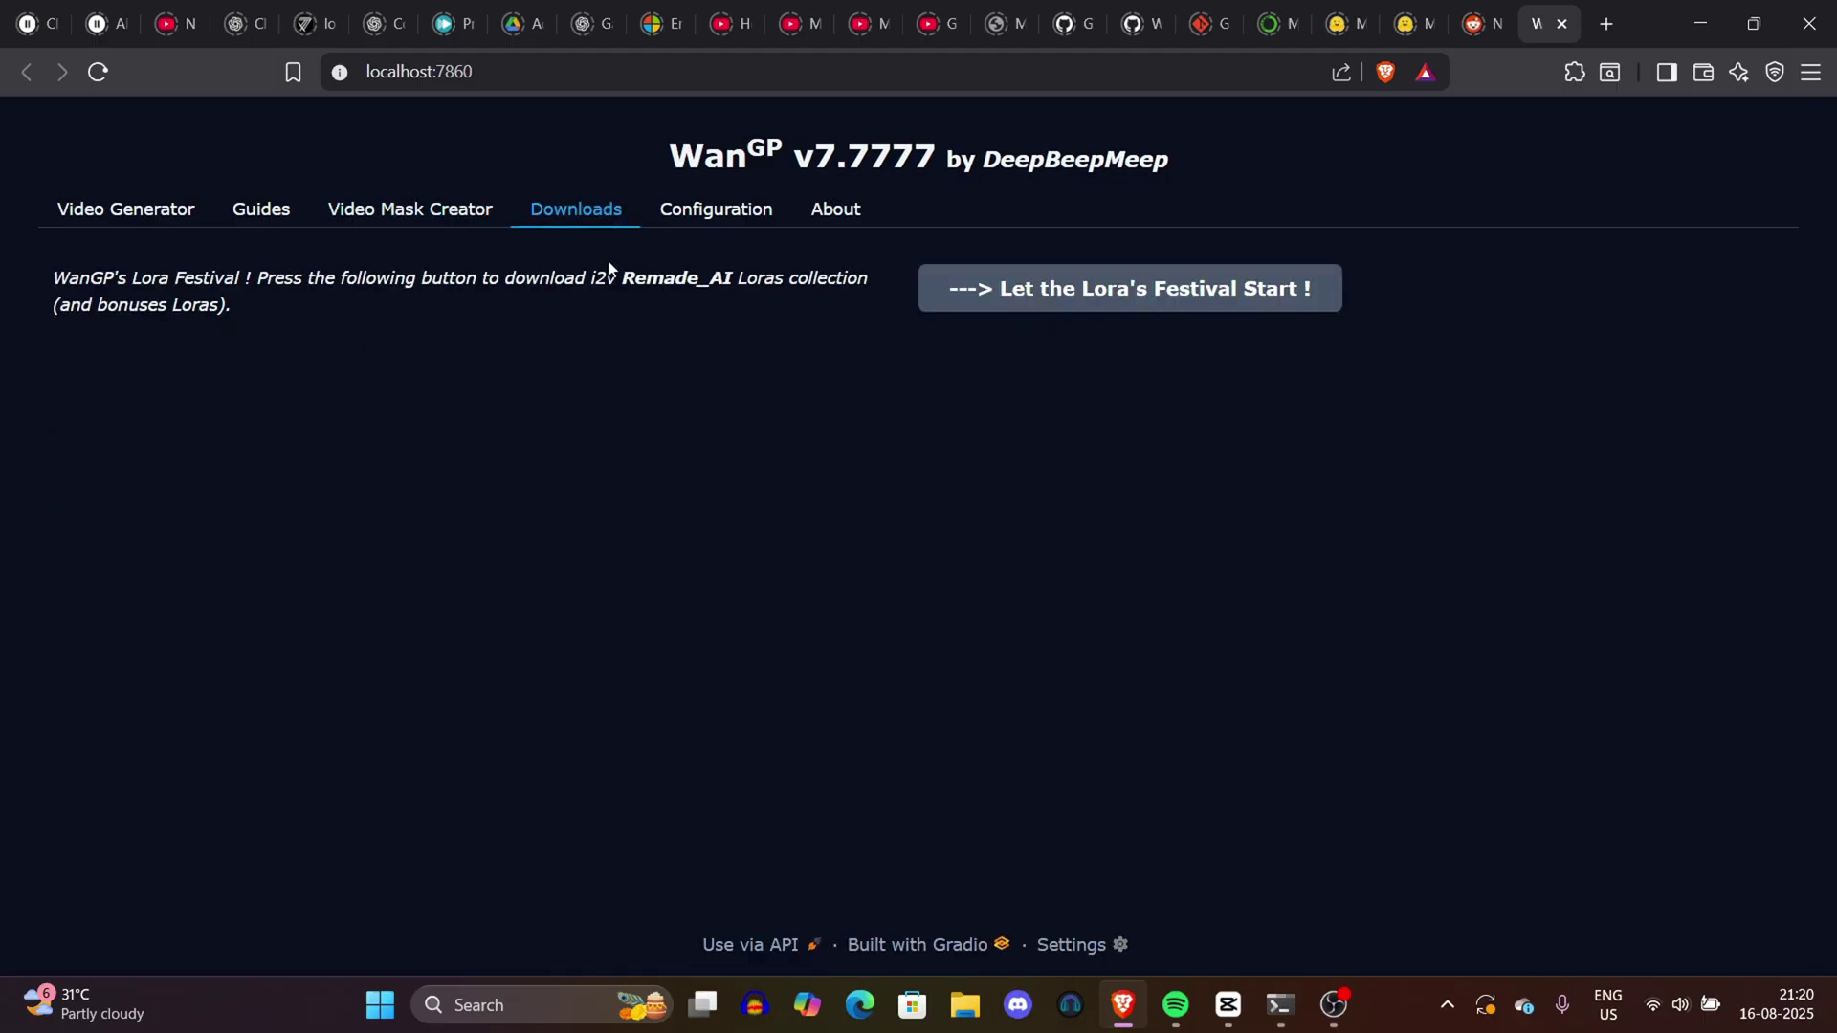
{"action": "left_click", "coordinate": [699, 217]}
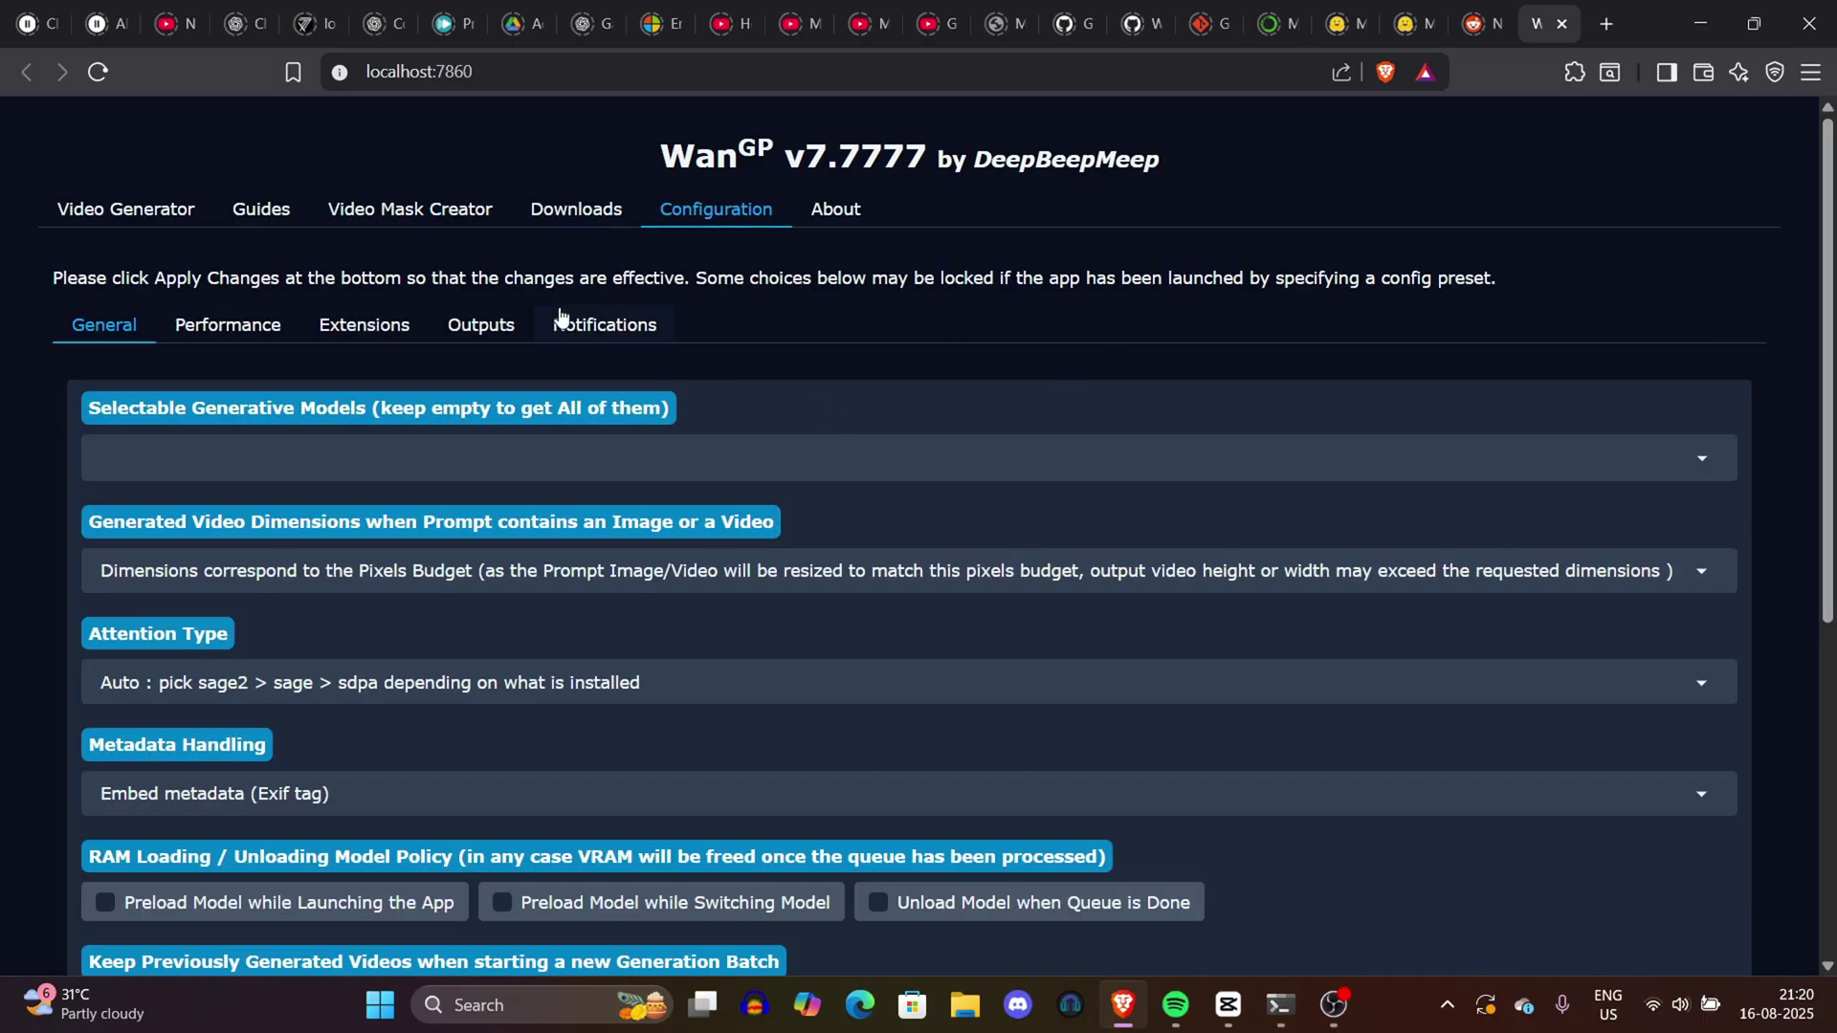